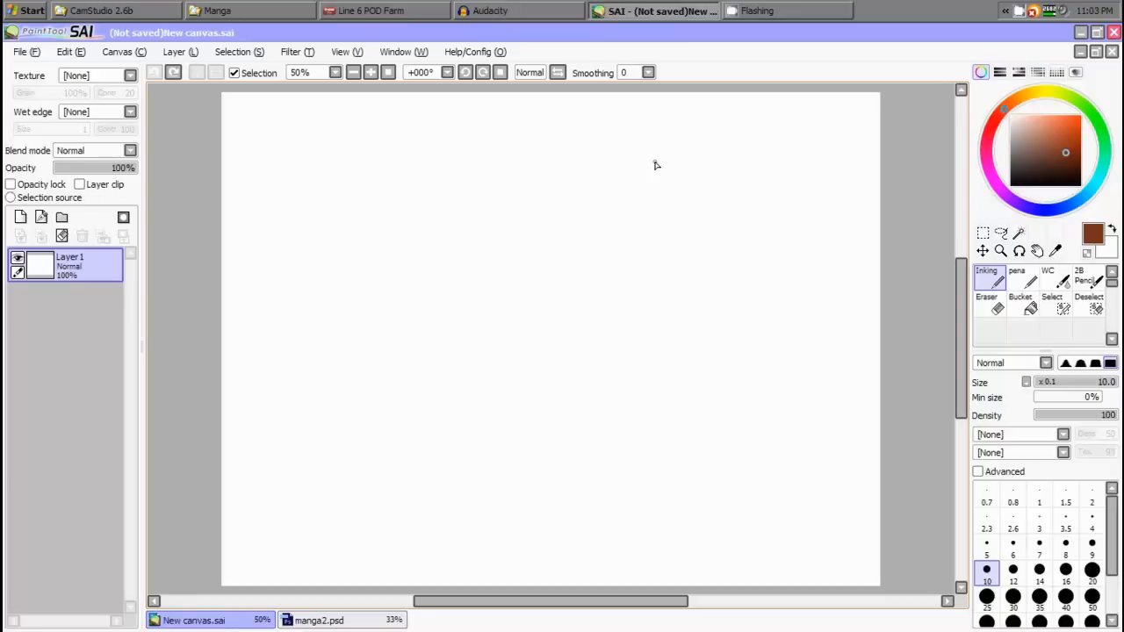
Examine the new canvas settings and size presets without creating a canvas
left_click(29, 56)
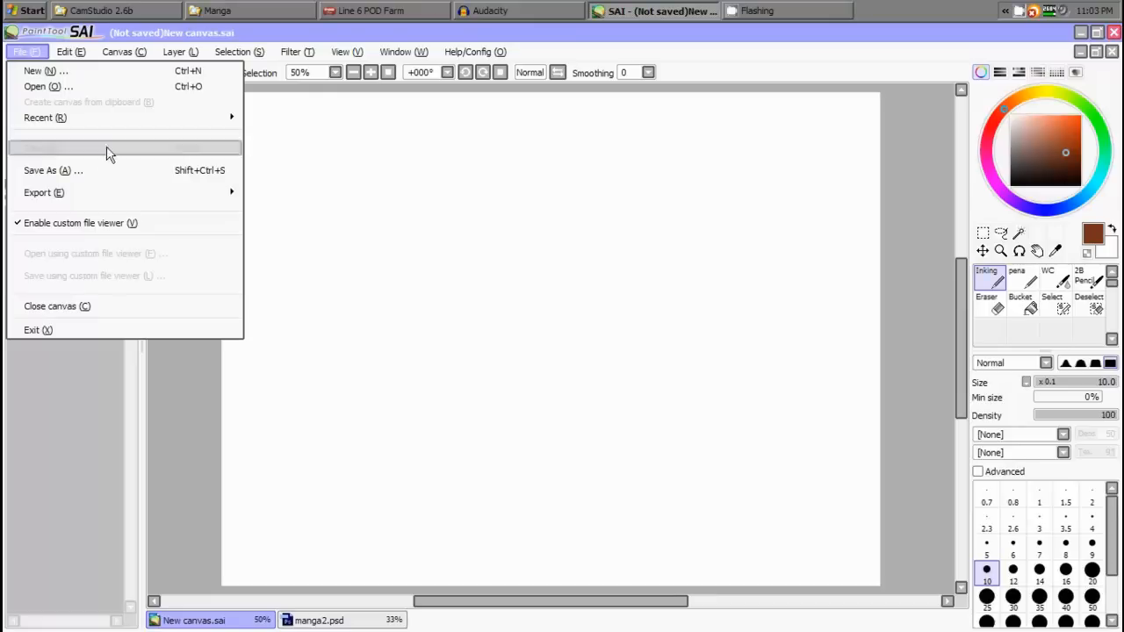
left_click(93, 70)
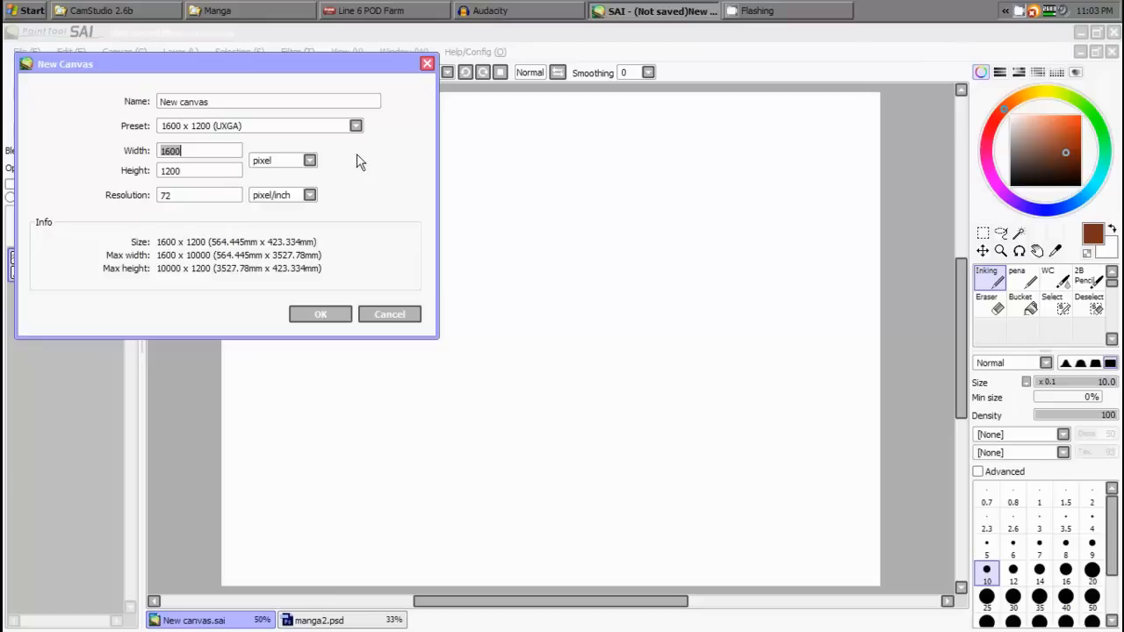
left_click(356, 125)
left_click(401, 130)
left_click(405, 316)
left_click(33, 55)
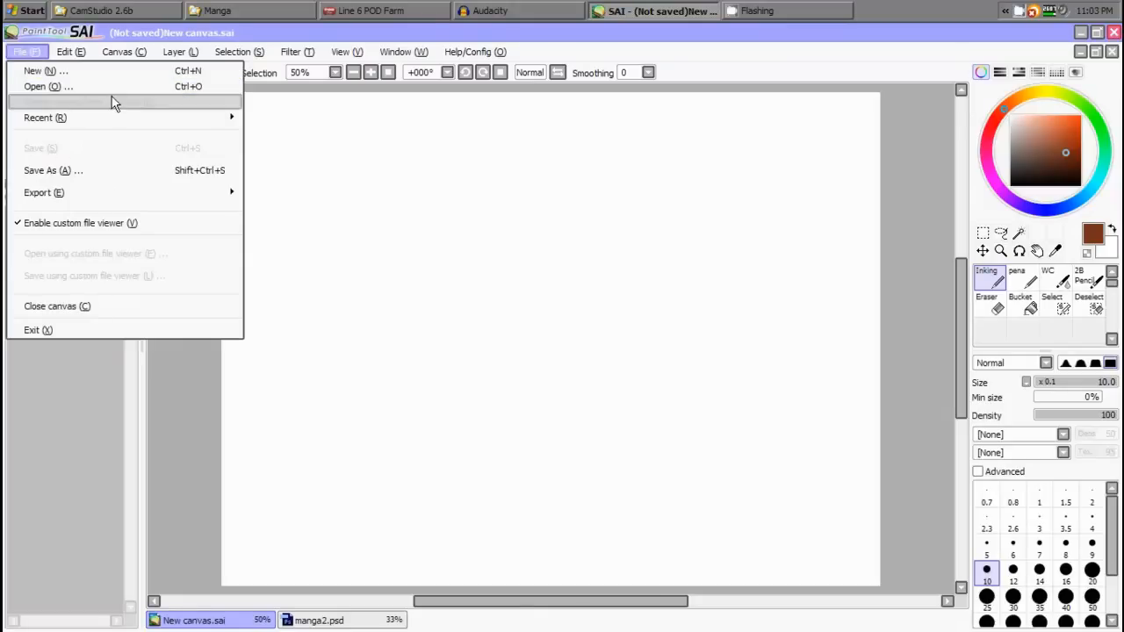
mouse_move(138, 116)
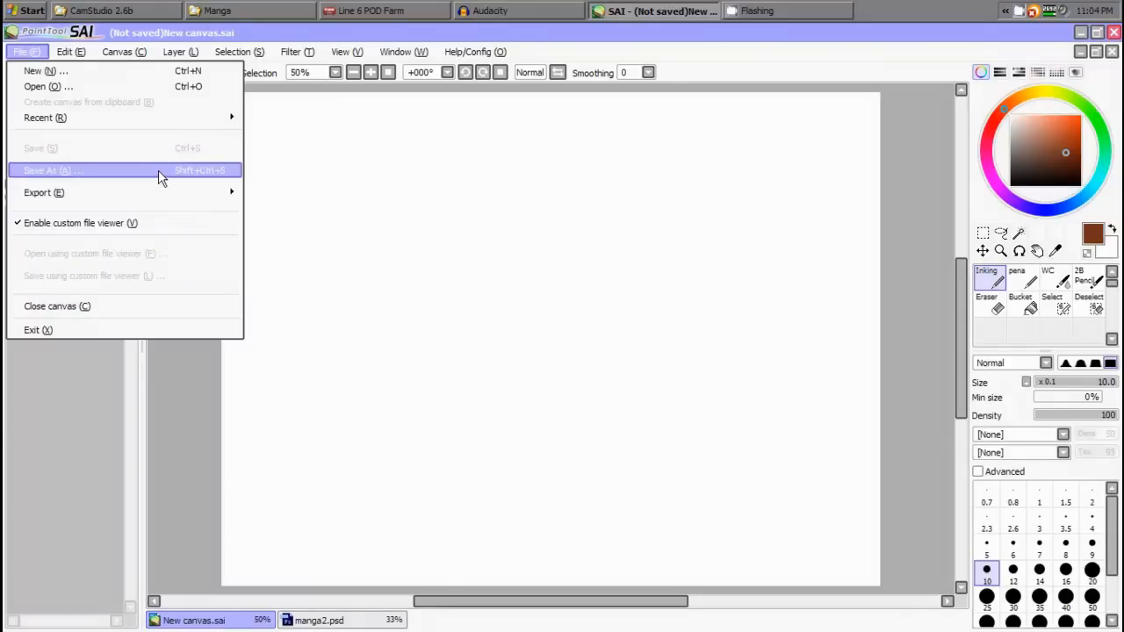
mouse_move(185, 199)
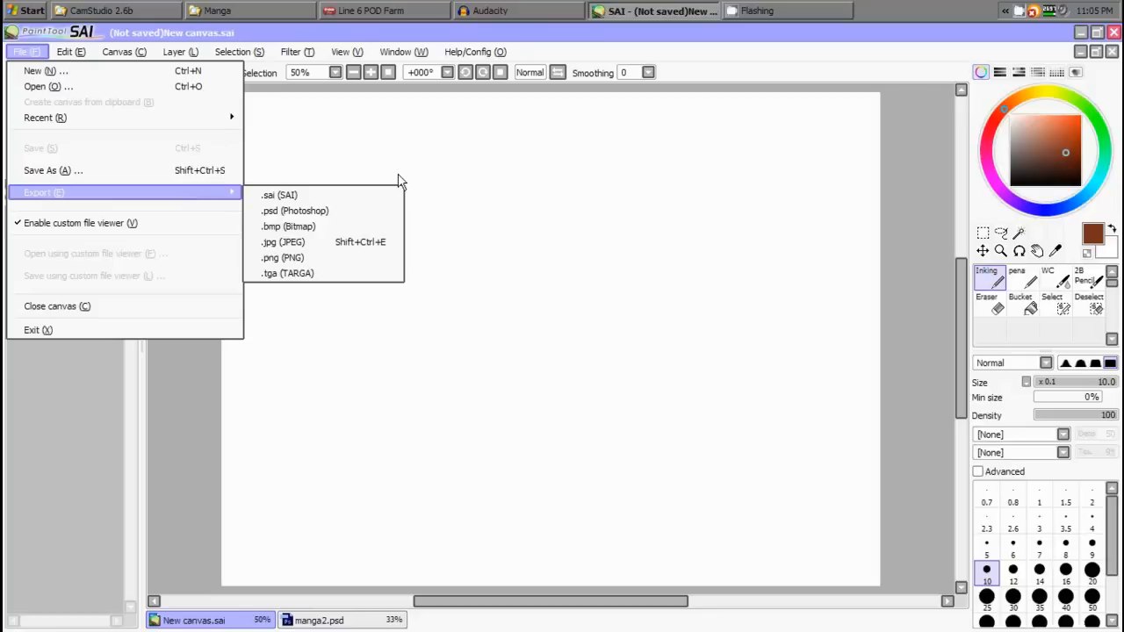
mouse_move(85, 57)
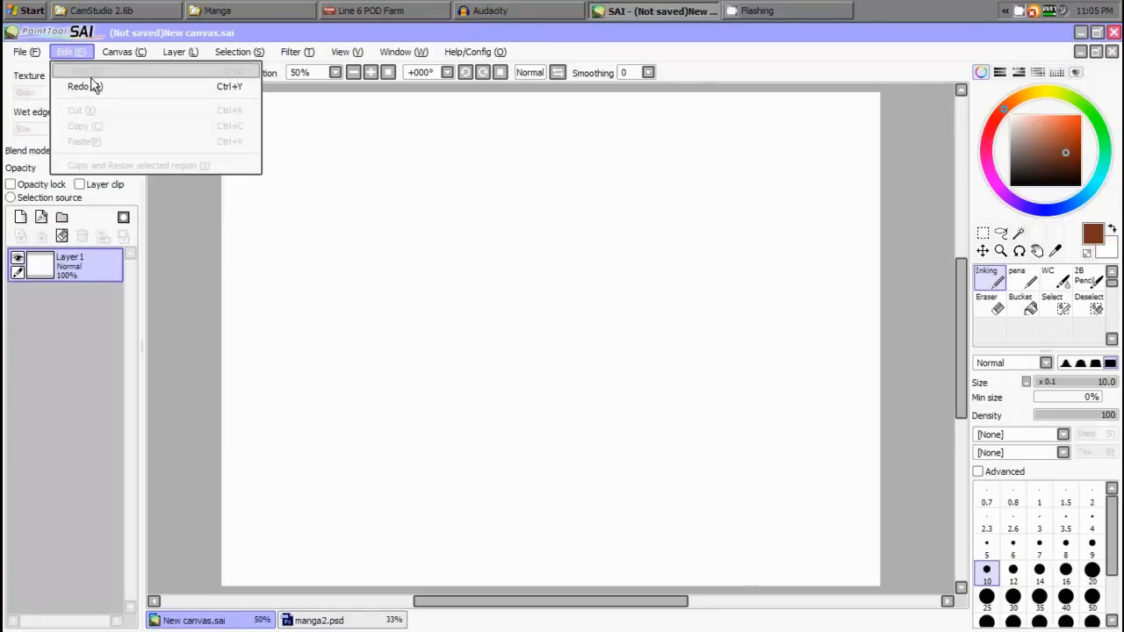
mouse_move(126, 55)
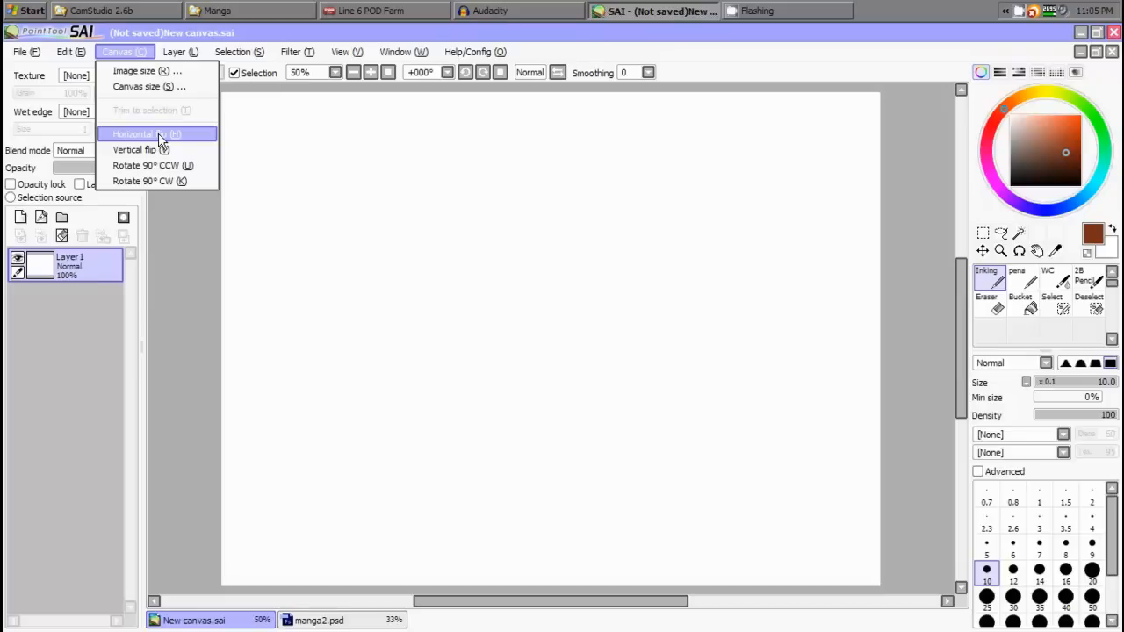
left_click(760, 56)
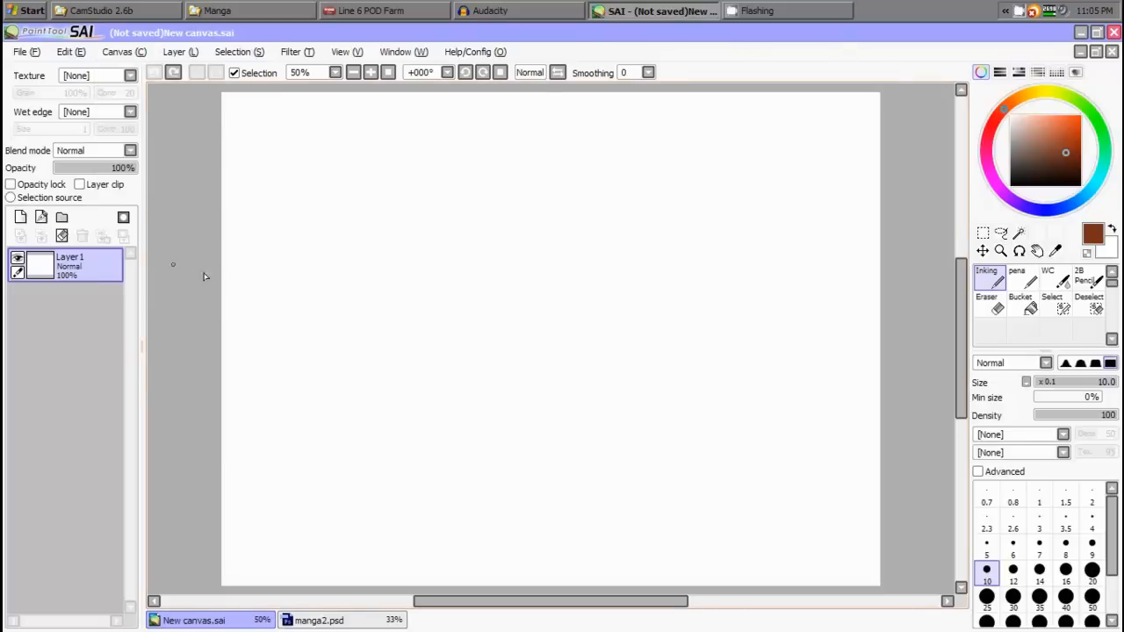
Draw a wavy brown freehand stroke across the middle of the canvas and flip the canvas horizontally
mouse_move(529, 233)
left_mouse_down()
mouse_move(460, 290)
mouse_move(788, 314)
mouse_move(772, 294)
left_mouse_up()
left_click(121, 51)
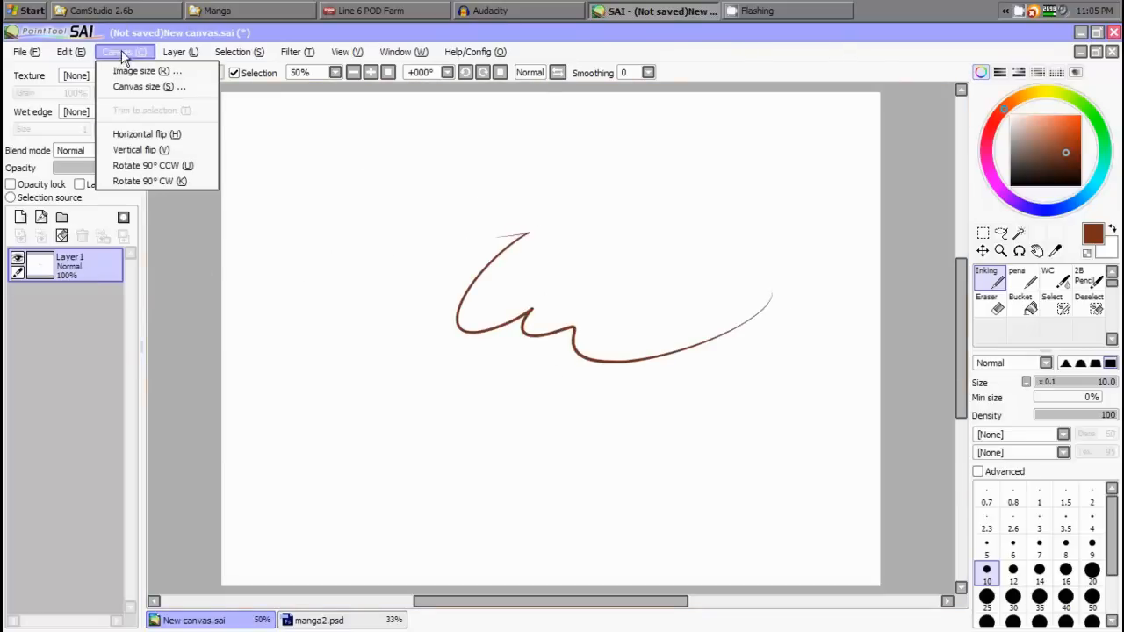
left_click(129, 132)
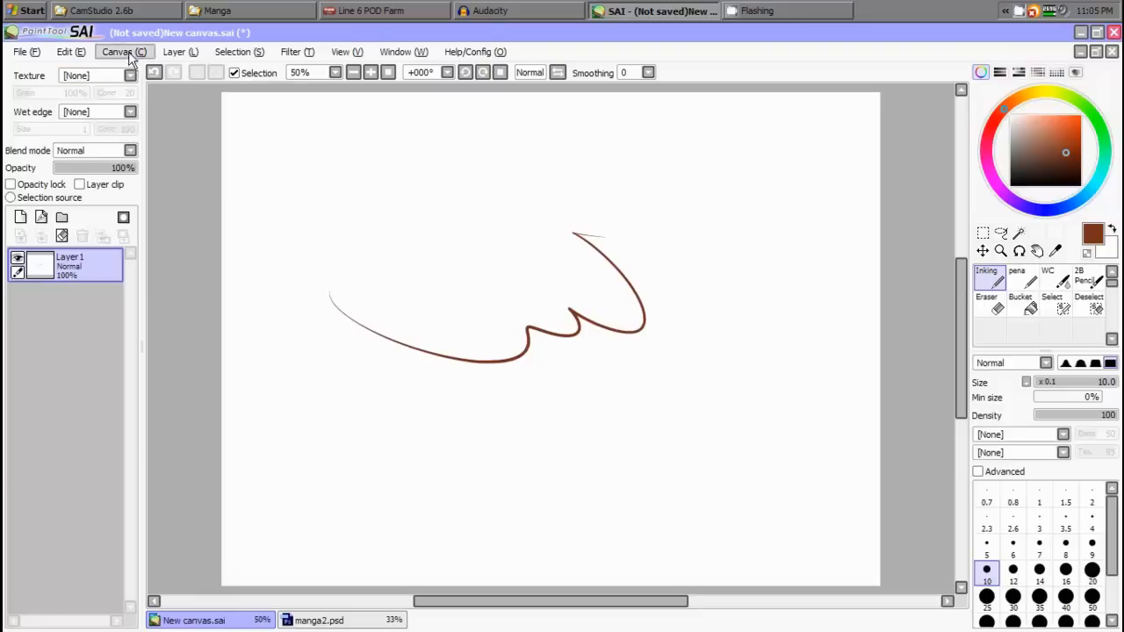
Flip the canvas horizontally back to its original orientation and flip it vertically
left_click(123, 51)
left_click(129, 134)
left_click(130, 51)
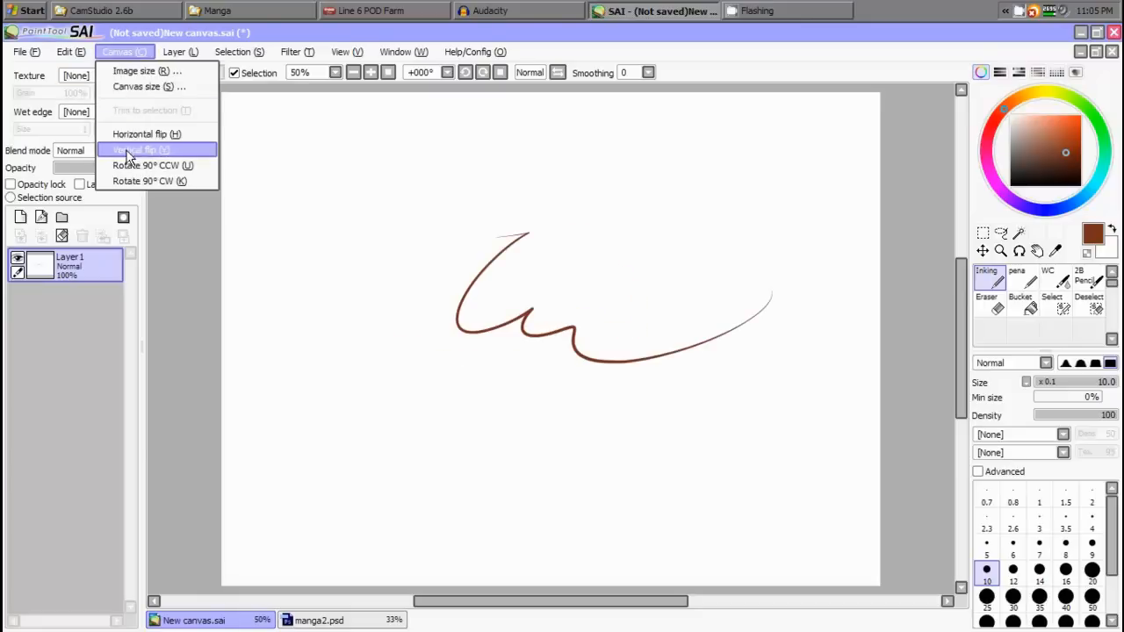
left_click(128, 150)
Rotate the canvas 90° counterclockwise and return it with a 90° clockwise rotation
left_click(130, 50)
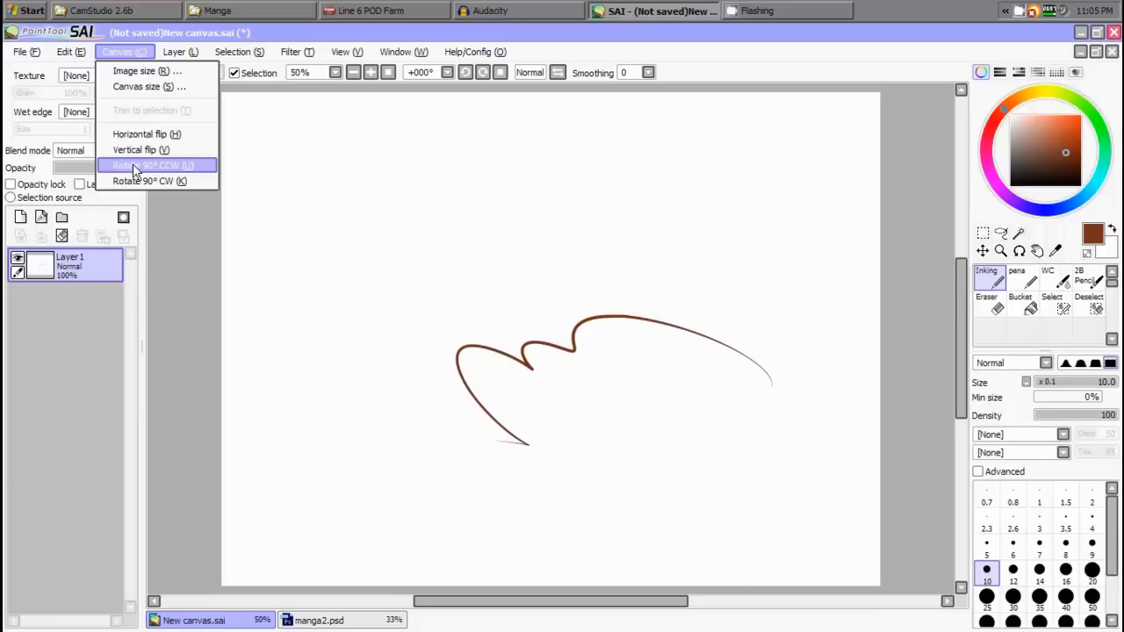
left_click(132, 164)
left_click(123, 50)
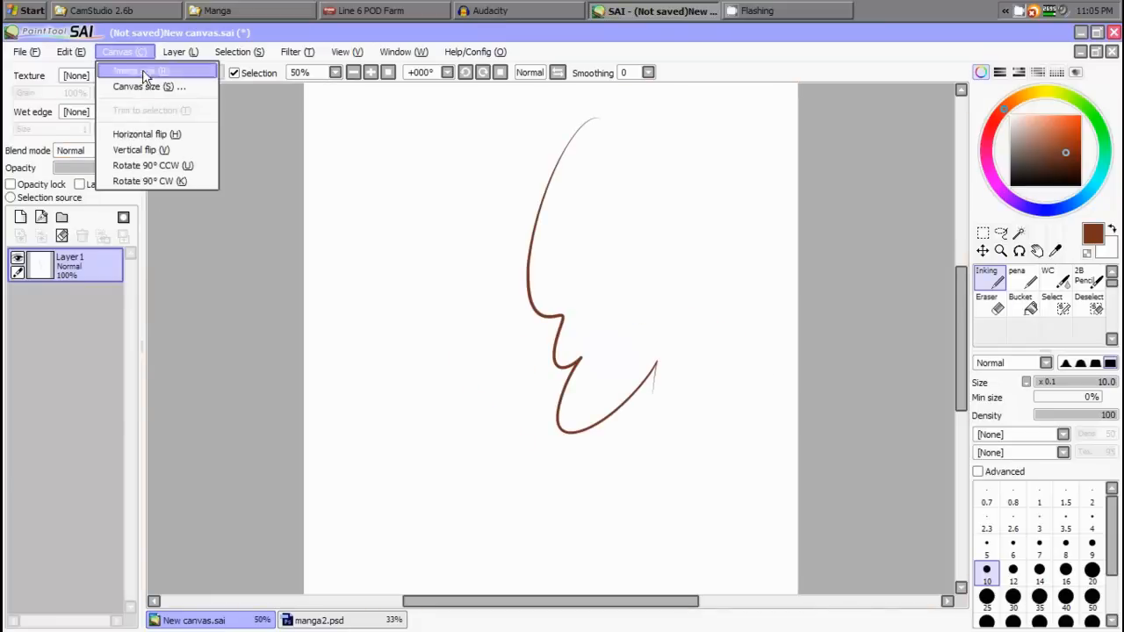
left_click(140, 181)
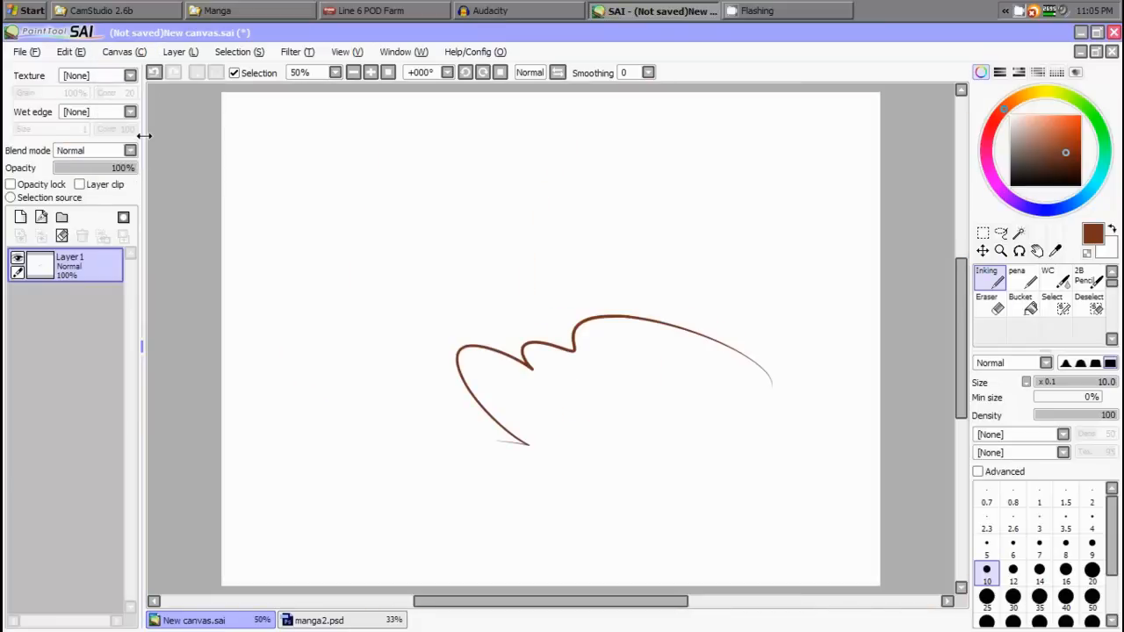
left_click(180, 52)
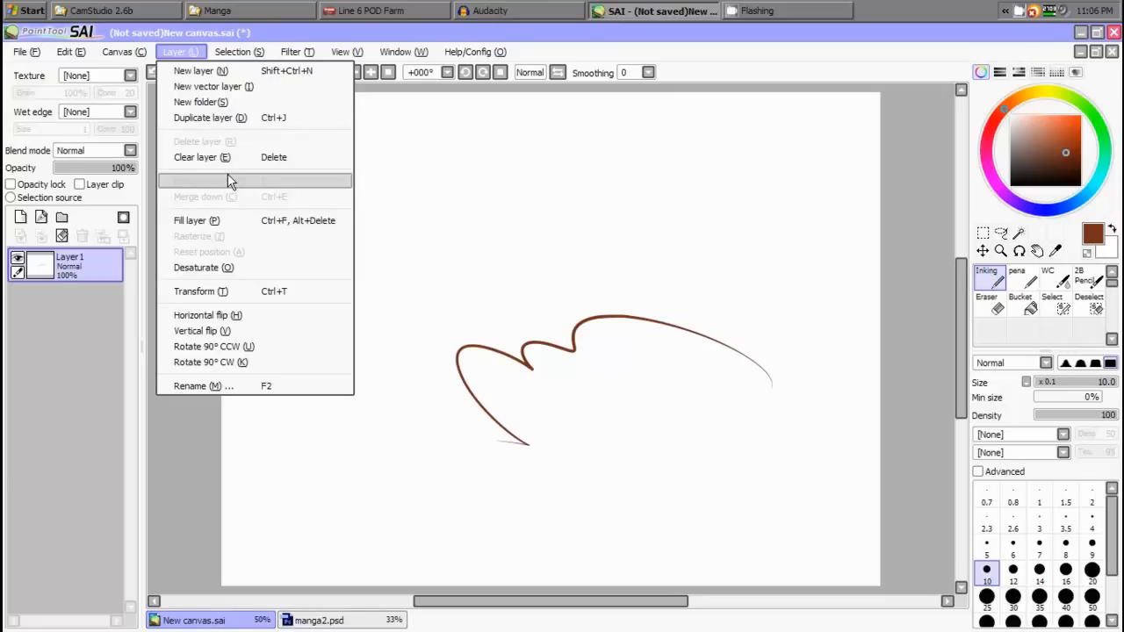
mouse_move(224, 53)
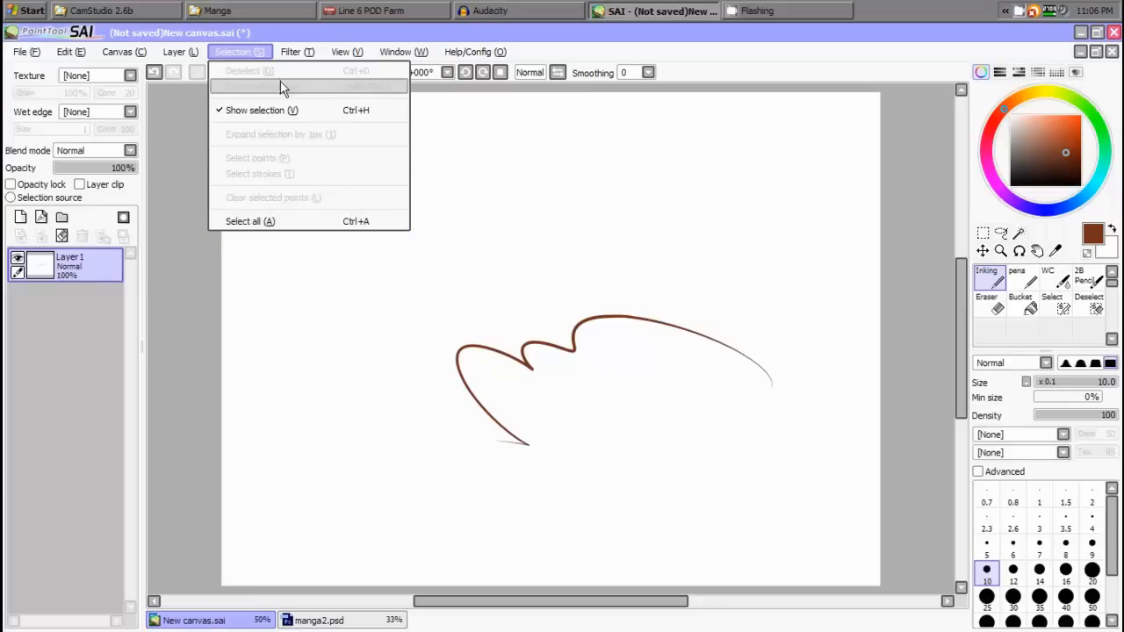
mouse_move(290, 52)
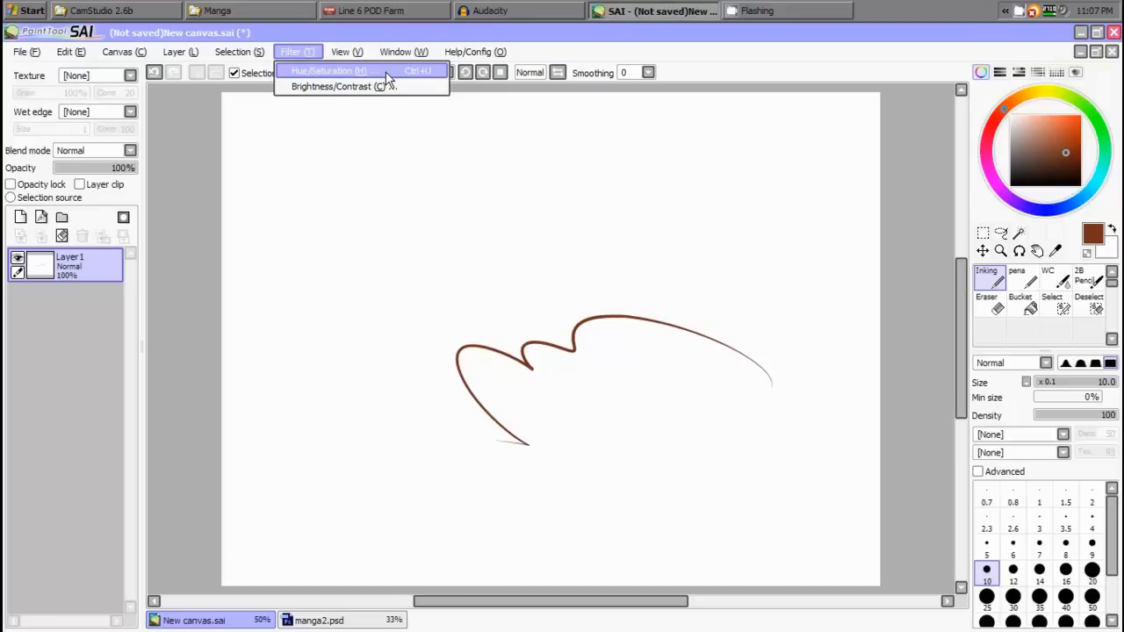
Open a second view of the current canvas, check manga2.psd, and return to the canvas's first view
mouse_move(345, 51)
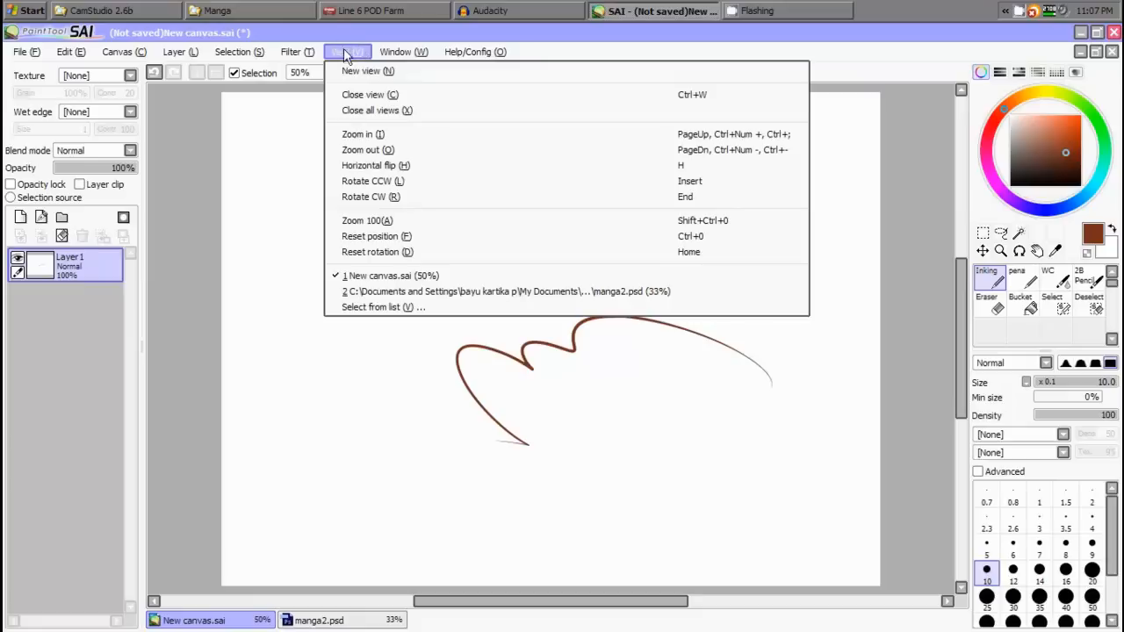
left_click(422, 72)
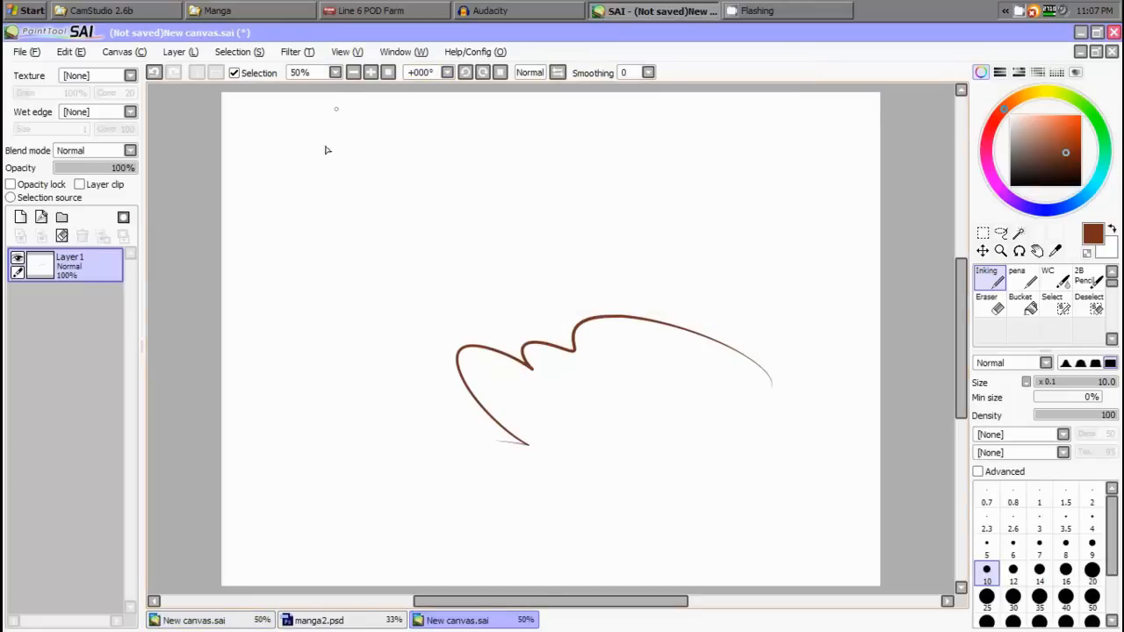
left_click(329, 620)
left_click(220, 621)
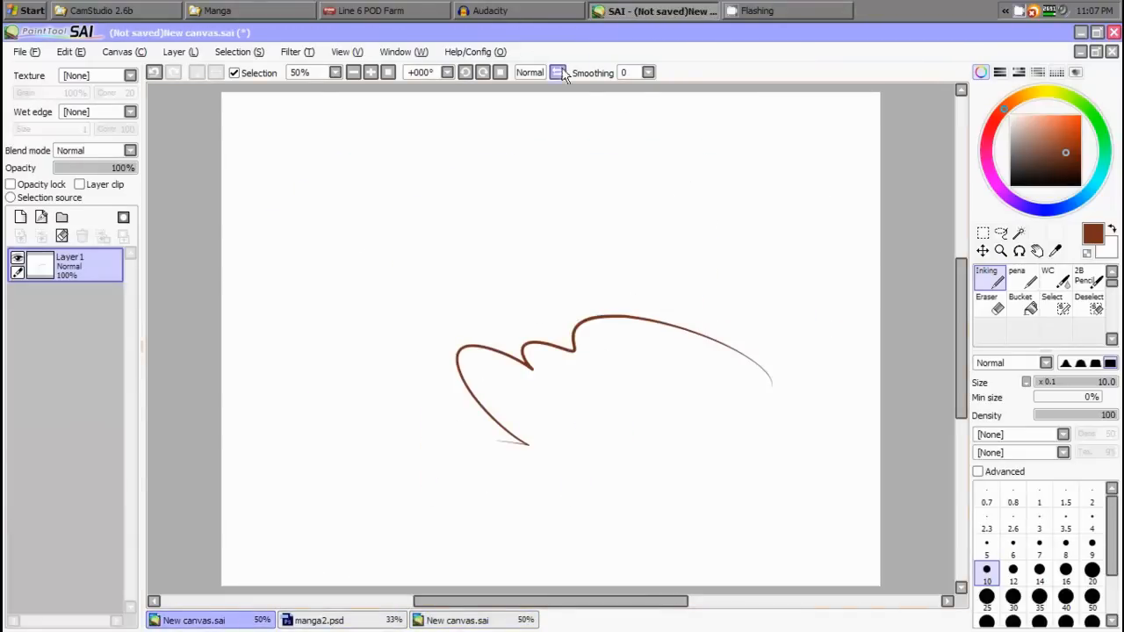
Use the list of open views to compare manga2.psd with both views of the new canvas, ending on the second view
left_click(341, 53)
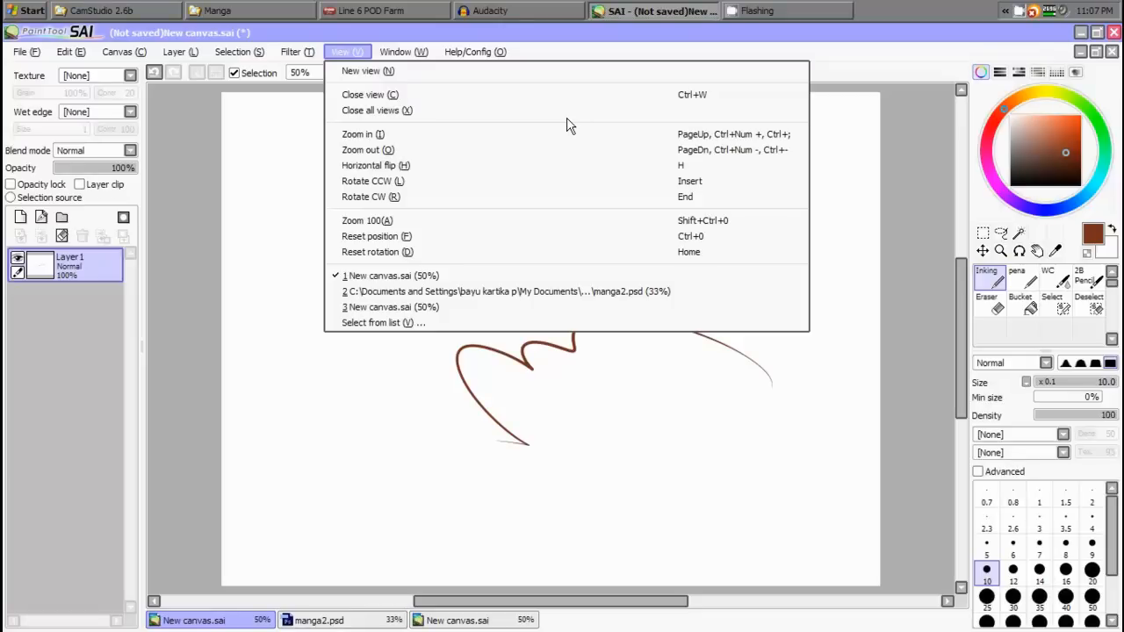
left_click(418, 291)
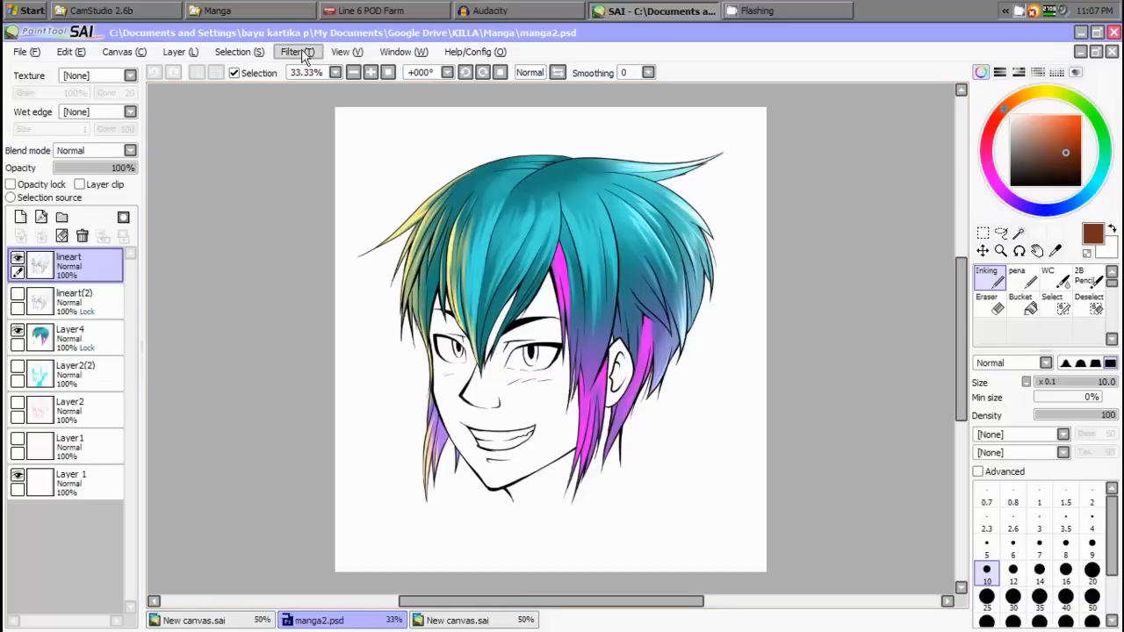
left_click(348, 52)
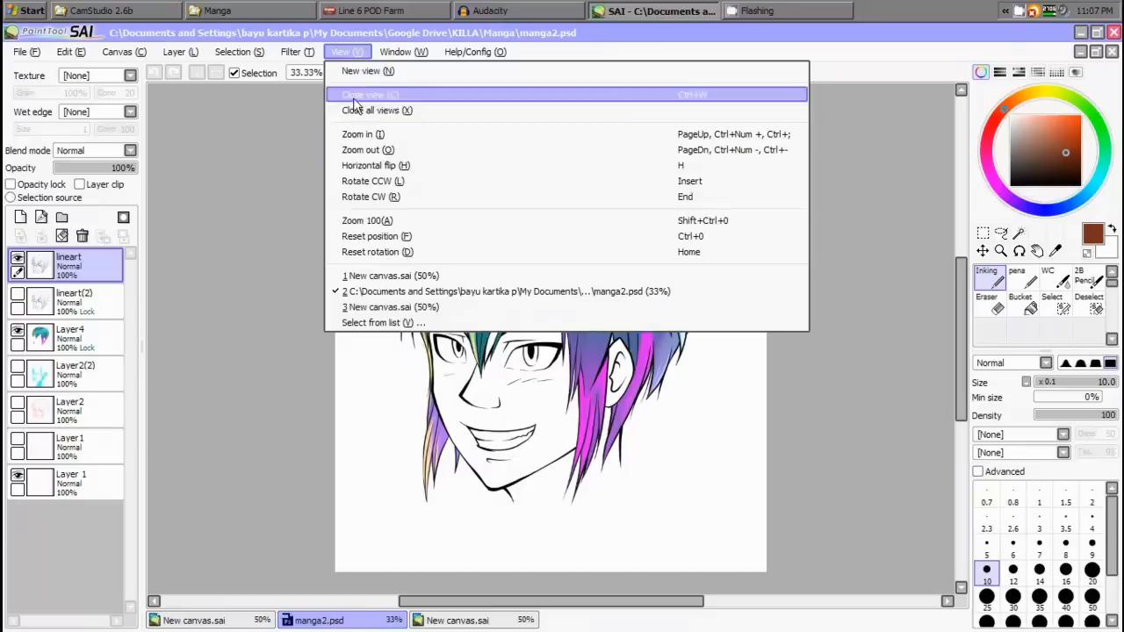
left_click(394, 308)
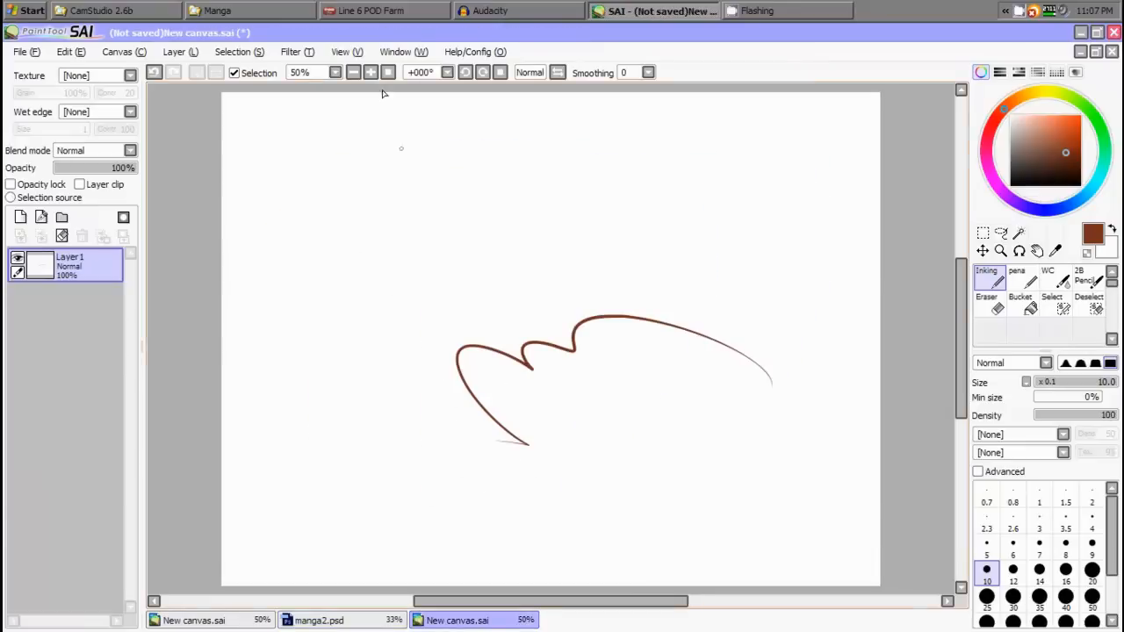
left_click(348, 52)
left_click(364, 275)
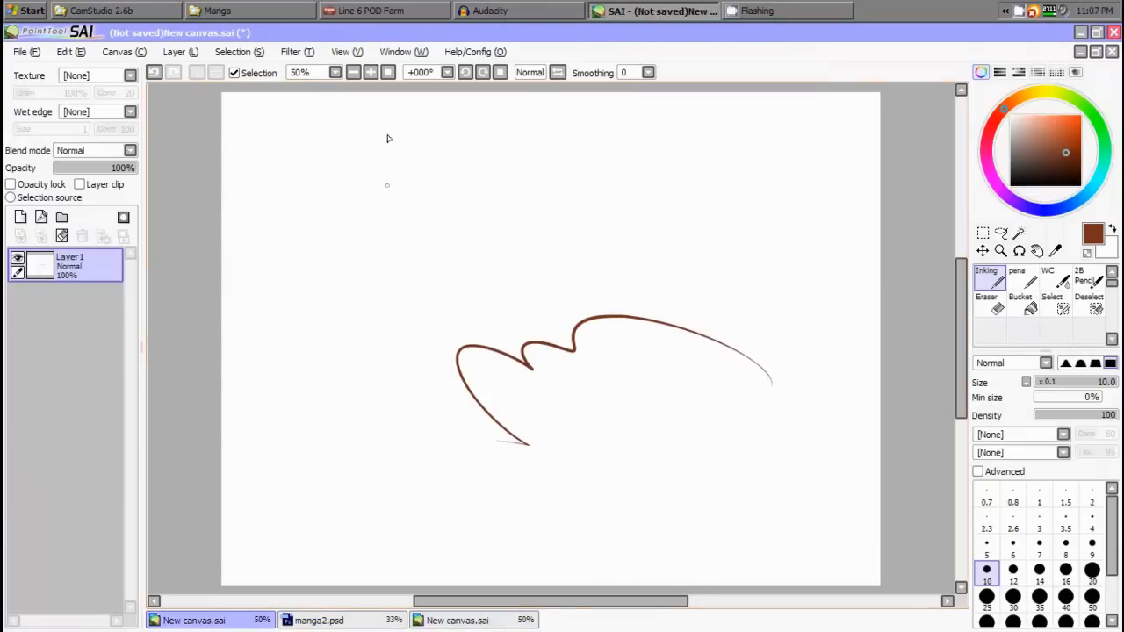
left_click(348, 52)
left_click(369, 292)
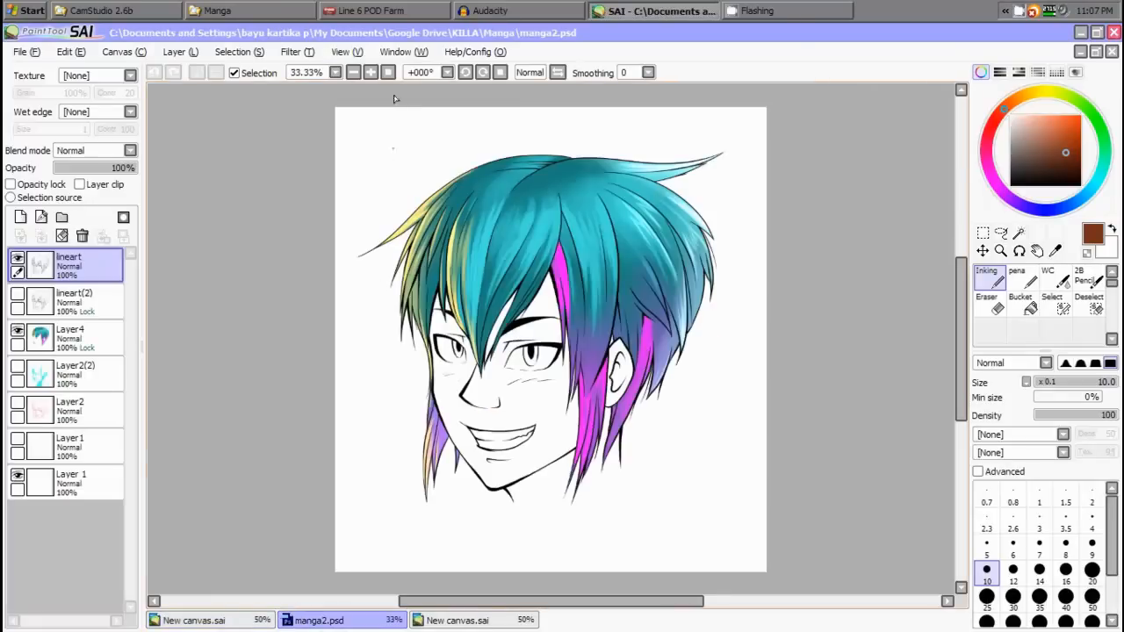
left_click(348, 52)
left_click(351, 308)
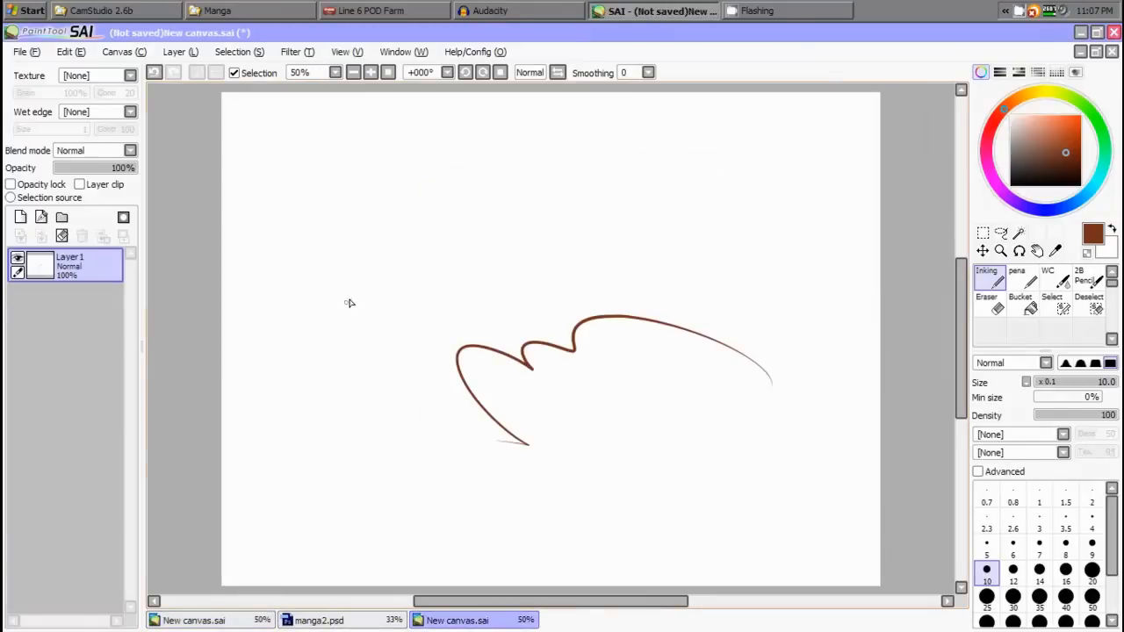
Alternate directly between the open manga2.psd drawing and the new canvas, finishing on the canvas's second view
left_click(197, 621)
left_click(329, 621)
left_click(435, 621)
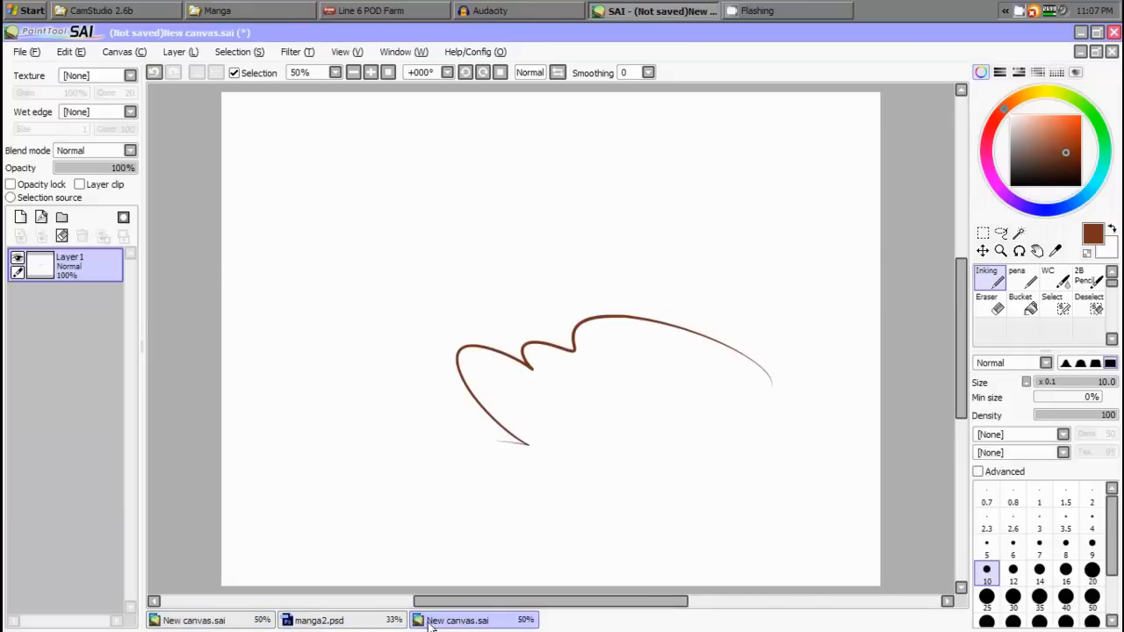
left_click(351, 621)
left_click(435, 622)
left_click(385, 621)
left_click(431, 621)
left_click(391, 622)
left_click(428, 621)
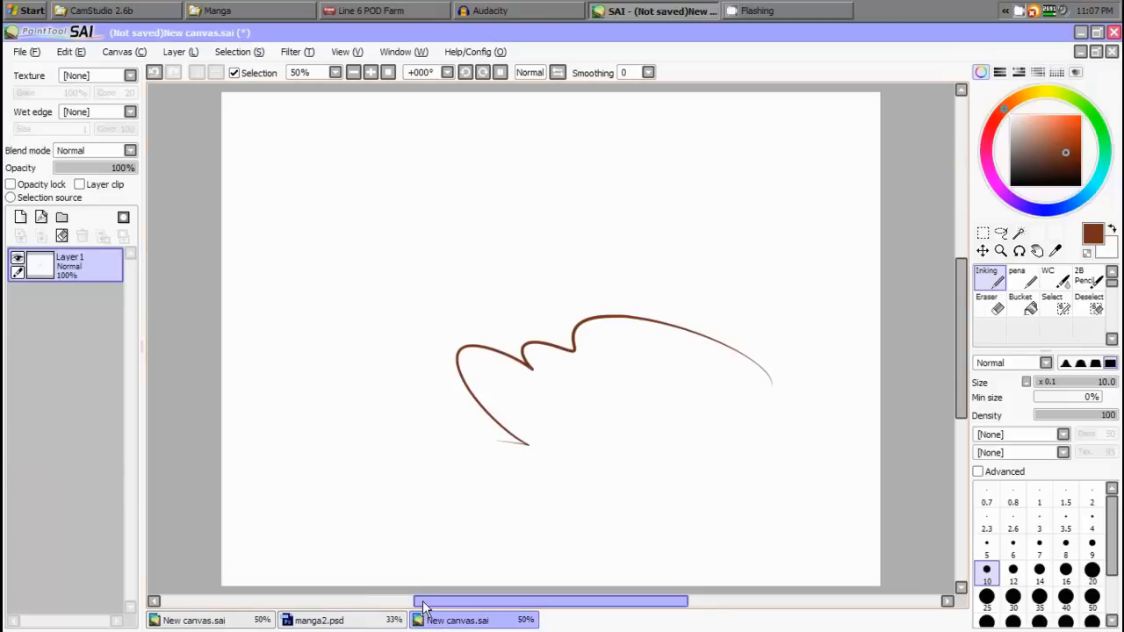
Hide the color wheel and show it again
left_click(397, 52)
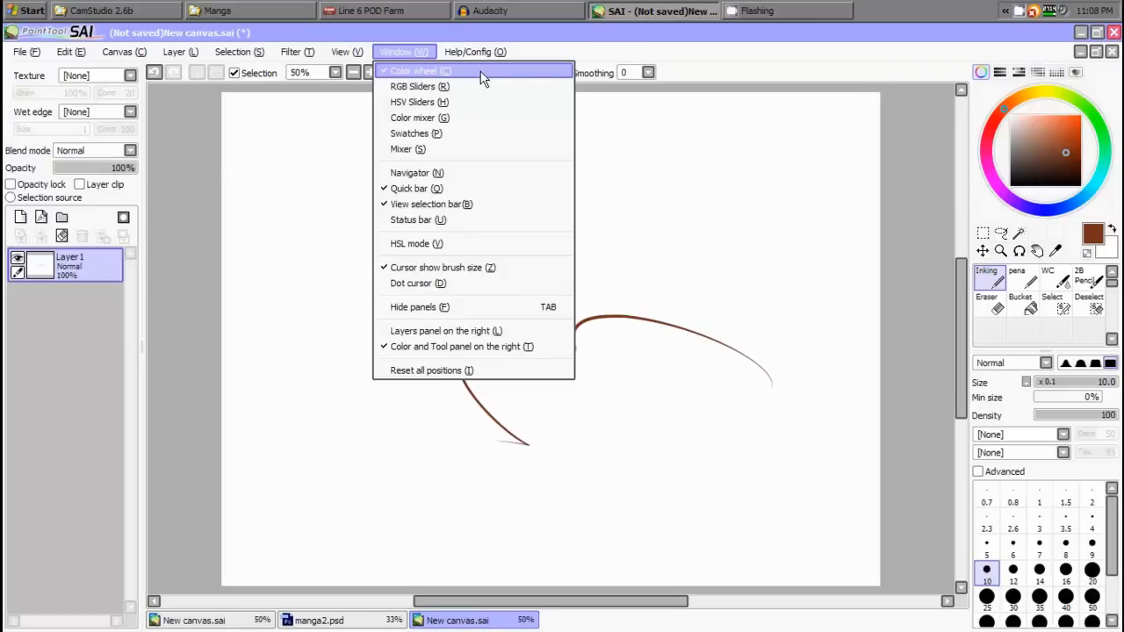
left_click(419, 72)
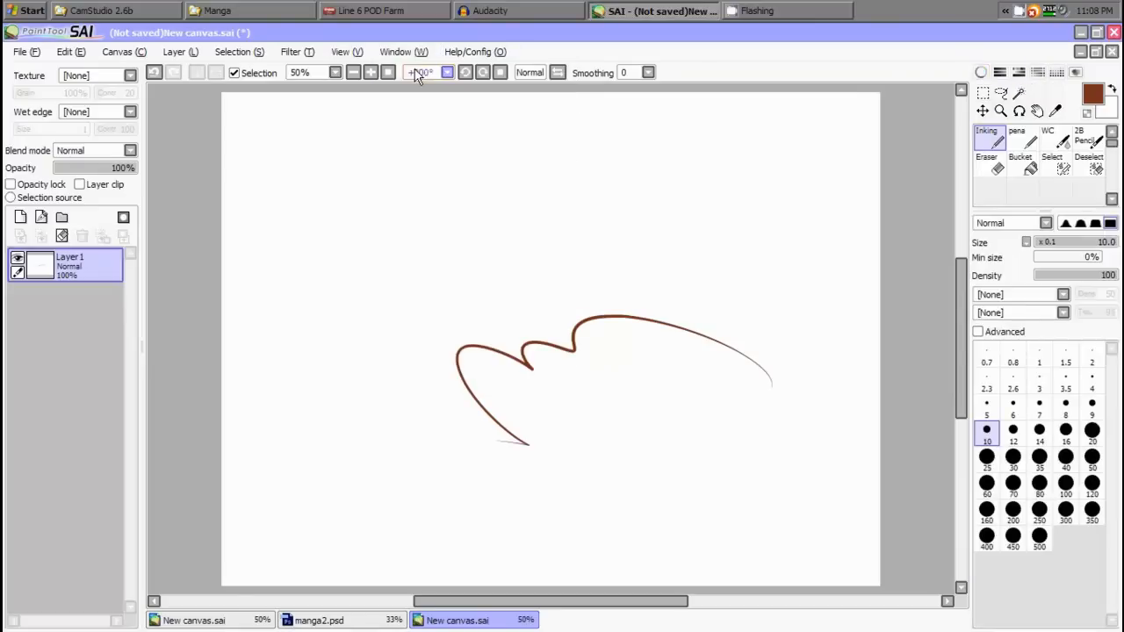
left_click(404, 52)
left_click(409, 68)
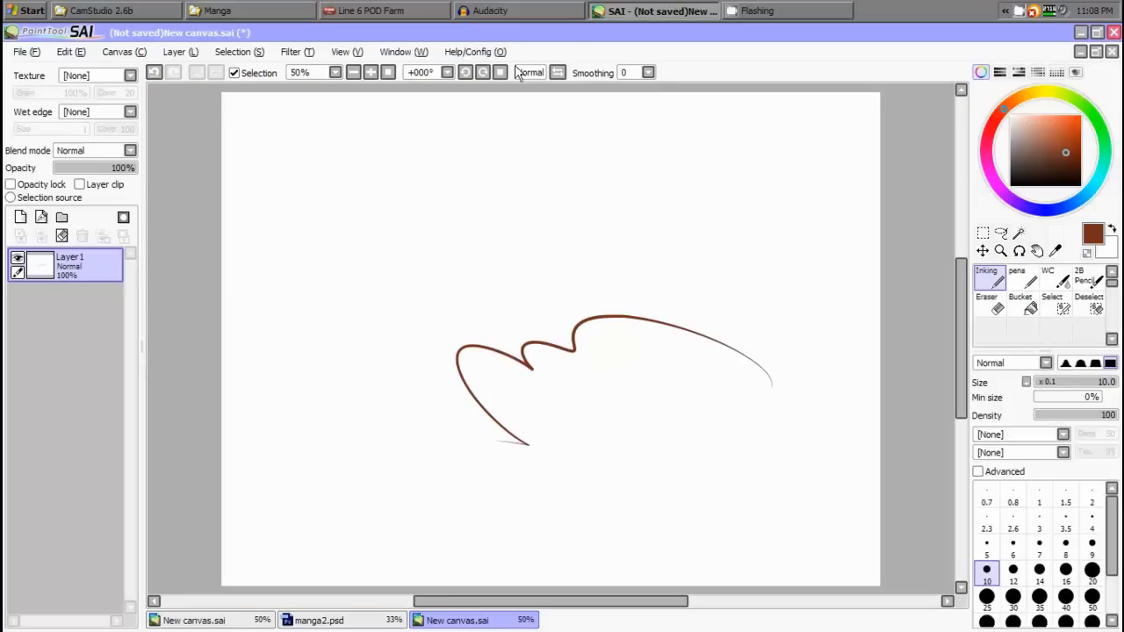
Toggle the RGB sliders and the HSV sliders on and off, leaving both hidden
left_click(1003, 72)
left_click(1002, 72)
left_click(1003, 72)
left_click(1002, 72)
left_click(1003, 72)
left_click(1003, 72)
left_click(1002, 73)
left_click(1002, 73)
left_click(1020, 74)
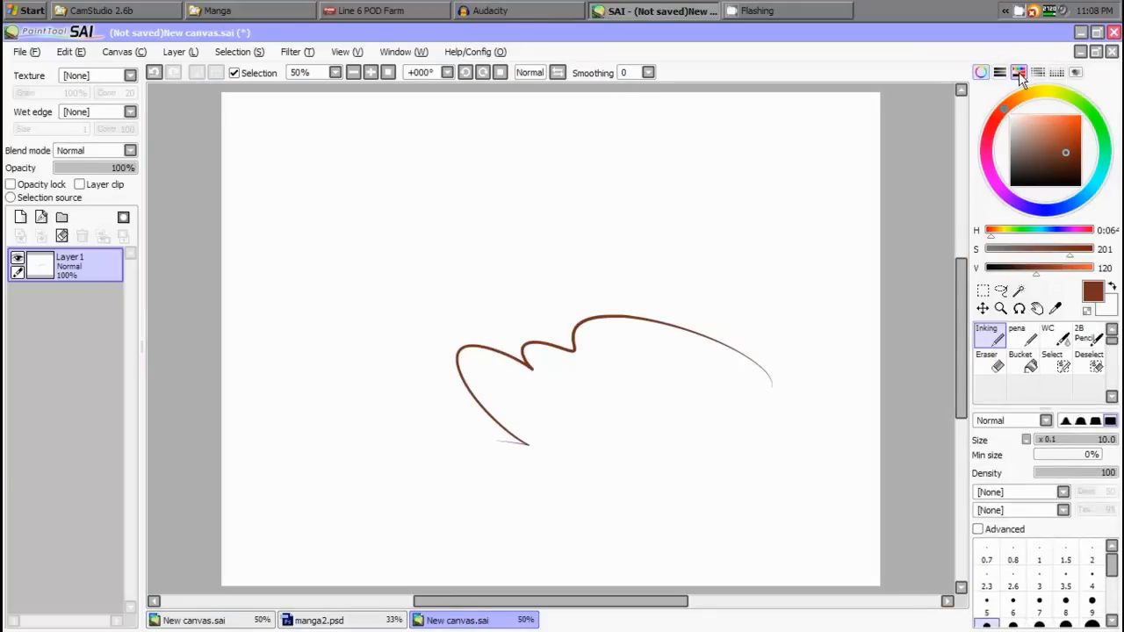
left_click(1020, 74)
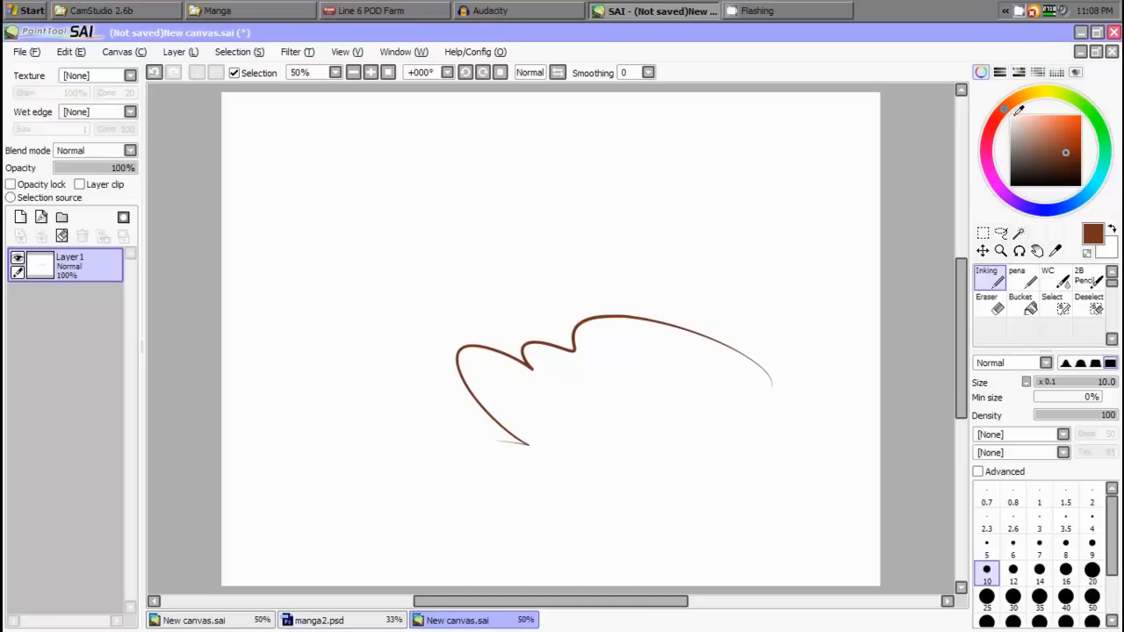
Pick a lighter orange as the foreground color and show the swatches
left_click_drag(1041, 139, 1056, 121)
left_click(1058, 73)
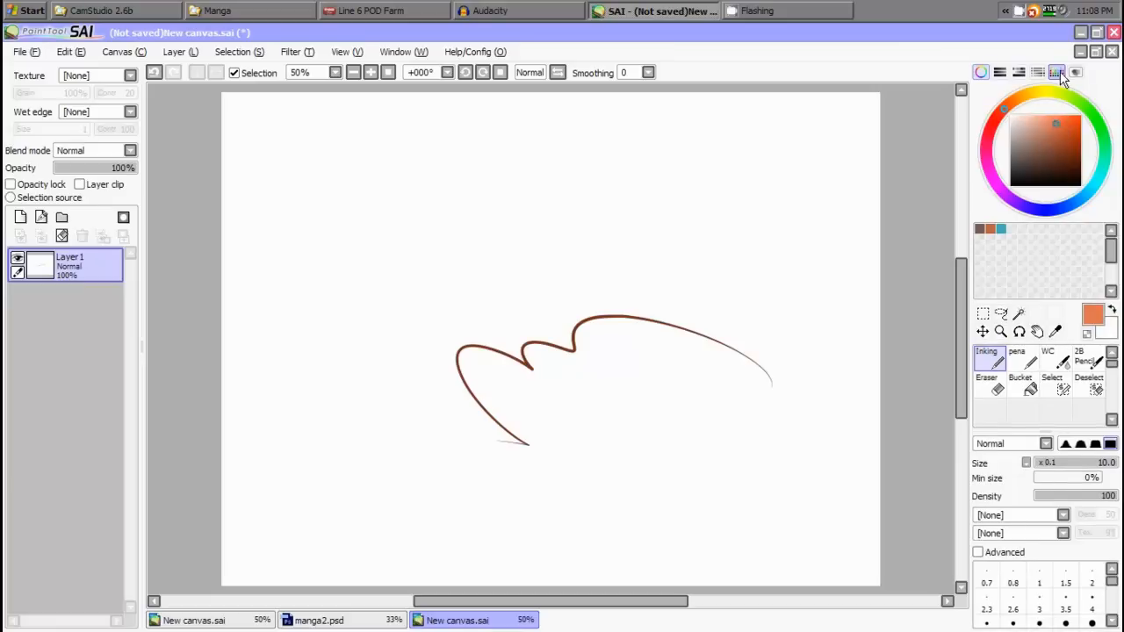
Hide the swatches and show the mixer scratchpad
left_click(1058, 73)
left_click(1076, 73)
left_click(1076, 73)
left_click(1076, 73)
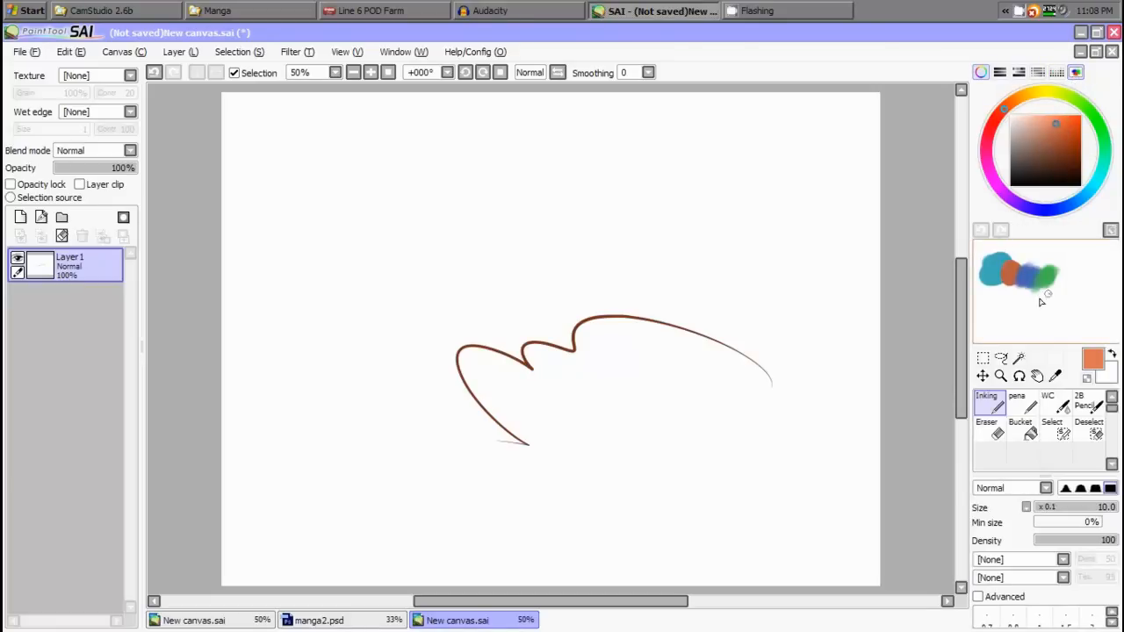
Daub orange and dark teal test strokes on the mixer scratchpad and hide it, keeping dark teal as the foreground color
mouse_move(1041, 301)
left_mouse_down()
mouse_move(1063, 138)
mouse_move(1059, 156)
mouse_move(1098, 184)
mouse_move(1003, 309)
left_mouse_up()
left_click(1010, 282, "alt")
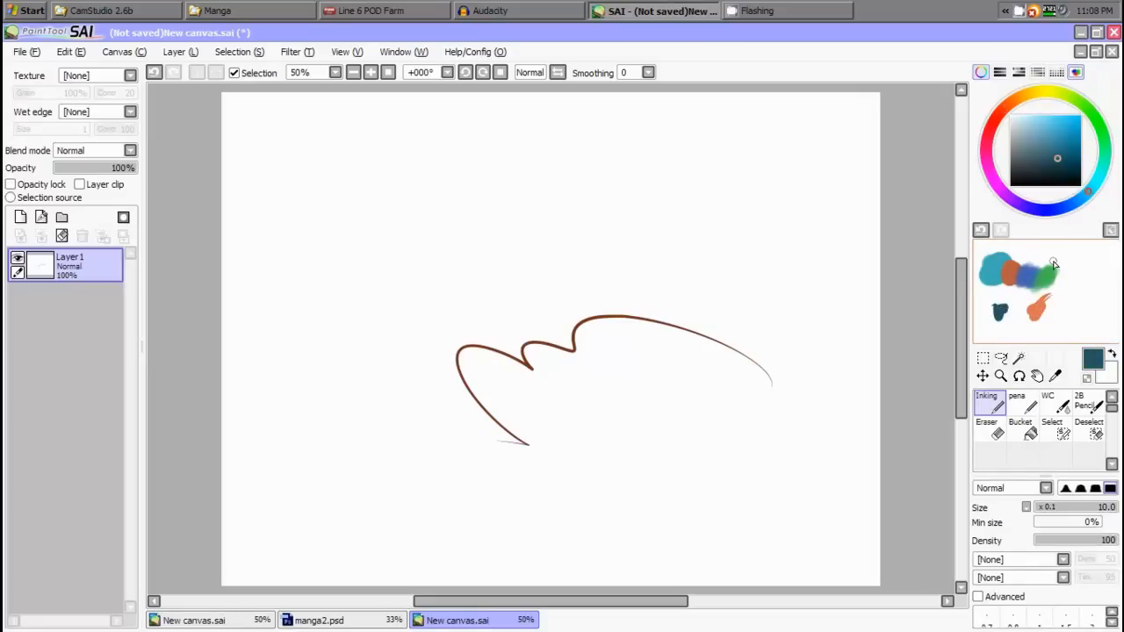
left_click(1076, 73)
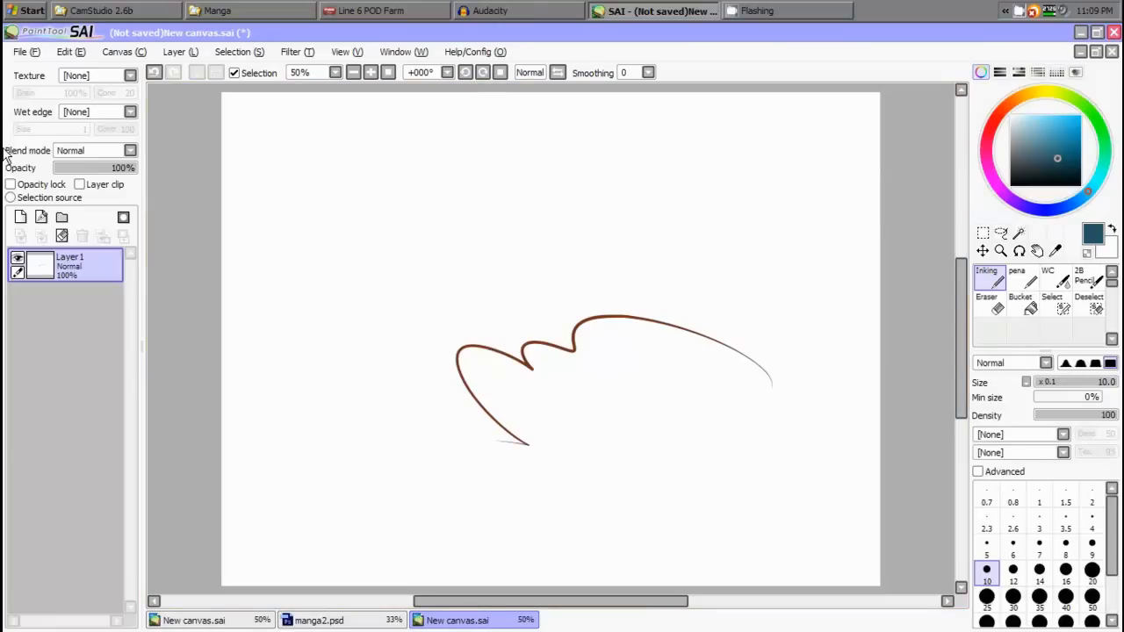
Turn the option for placing the layers panel on the right on and back off
left_click(404, 52)
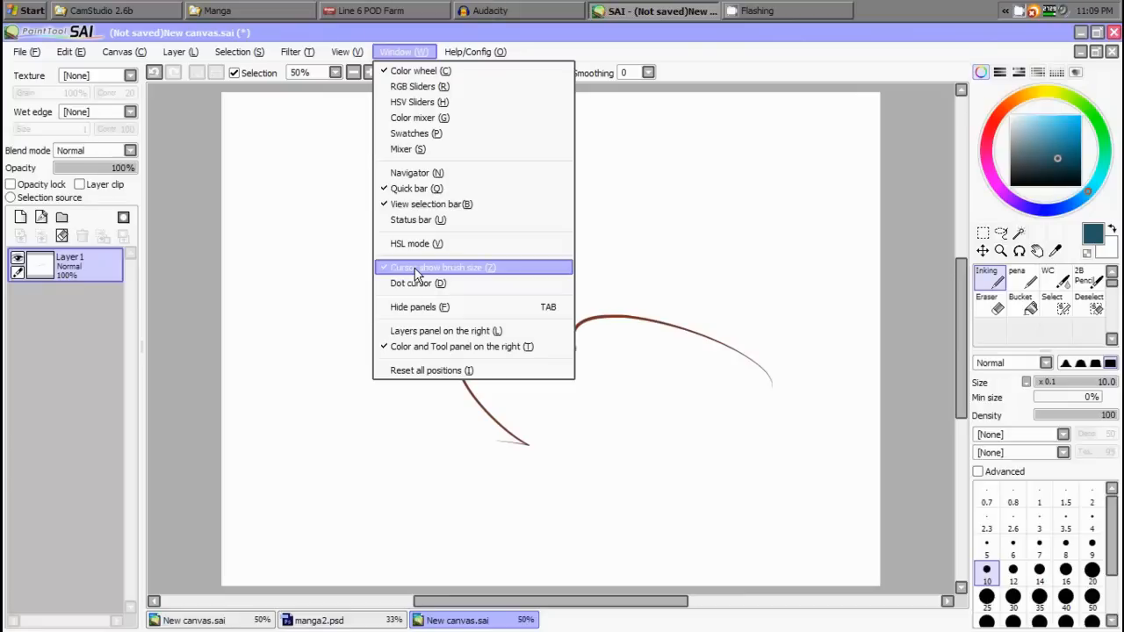
left_click(409, 336)
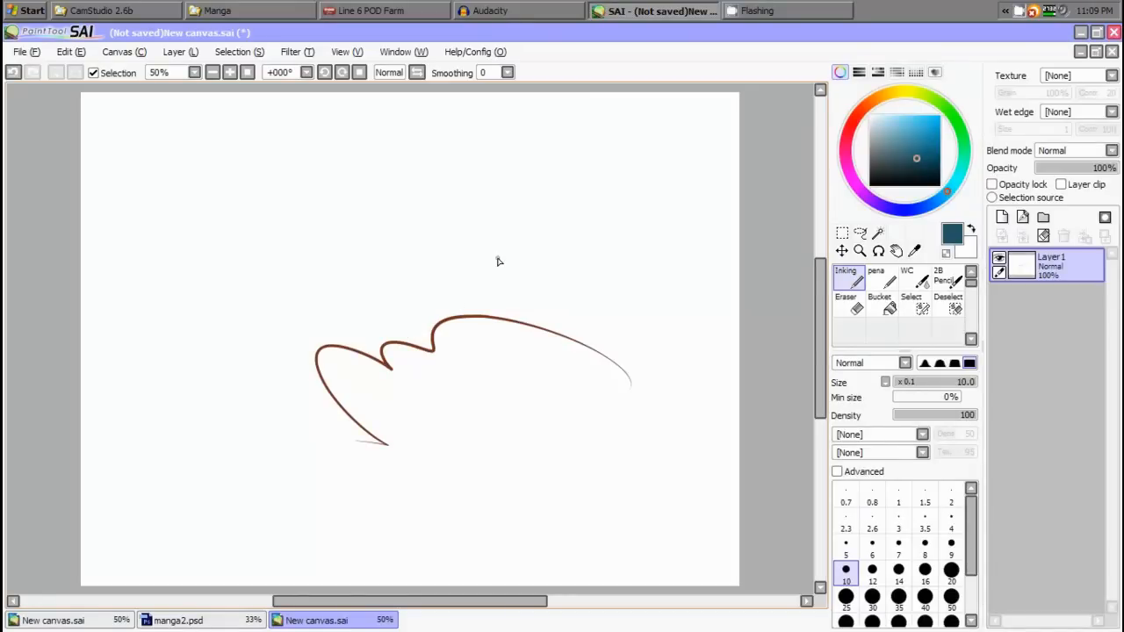
left_click(403, 52)
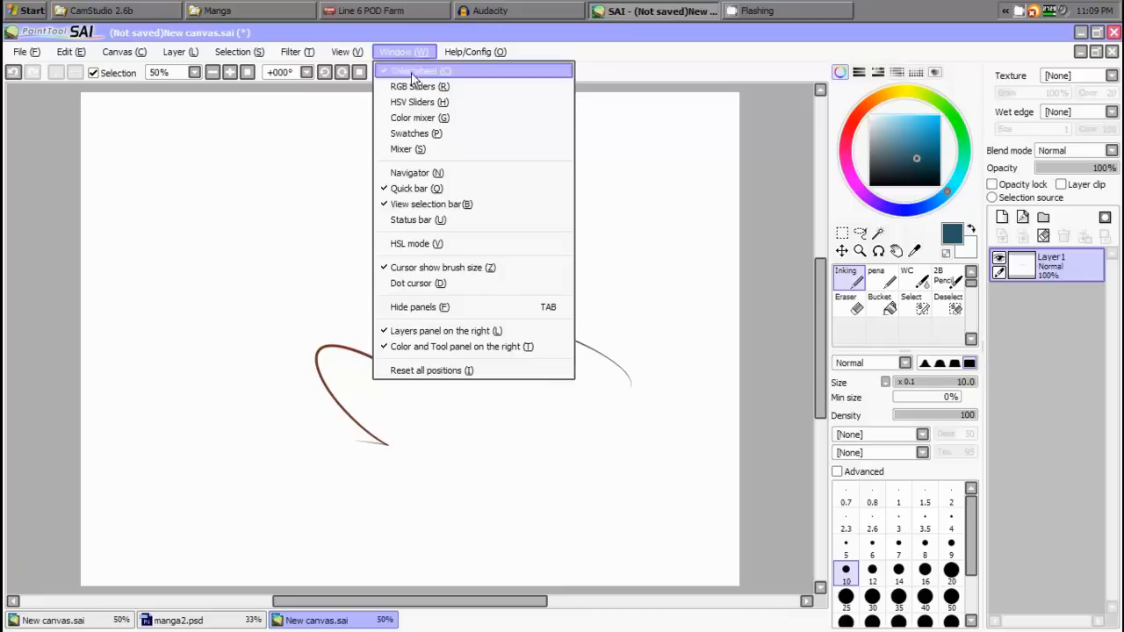
left_click(400, 337)
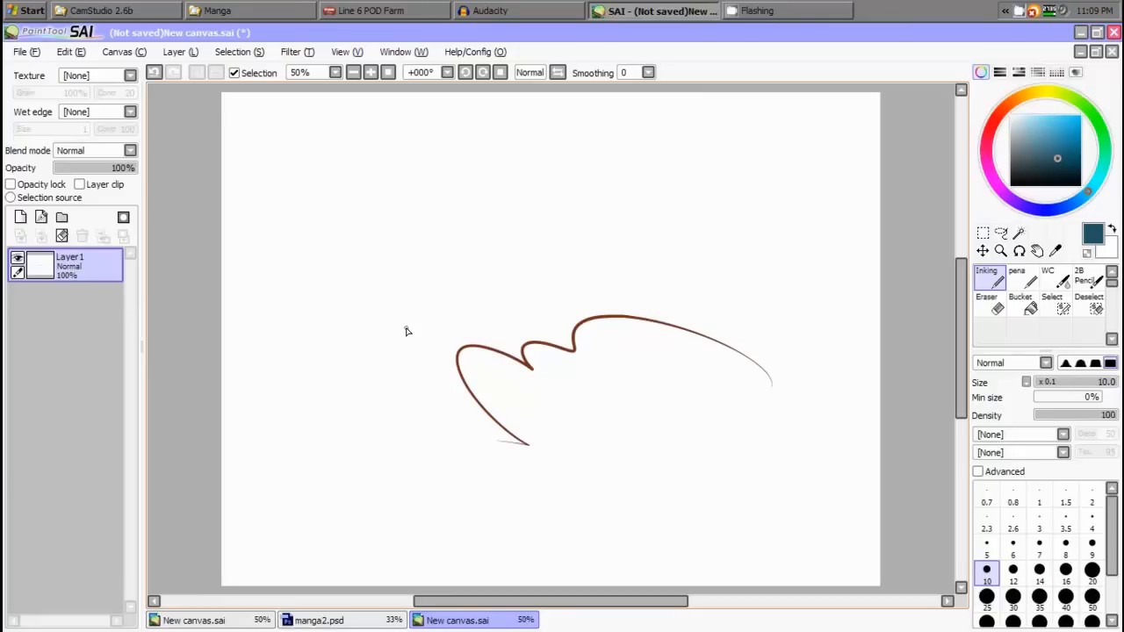
Look through the layer's texture and wet edge choices, leaving both set to None
left_click(98, 81)
left_click(98, 82)
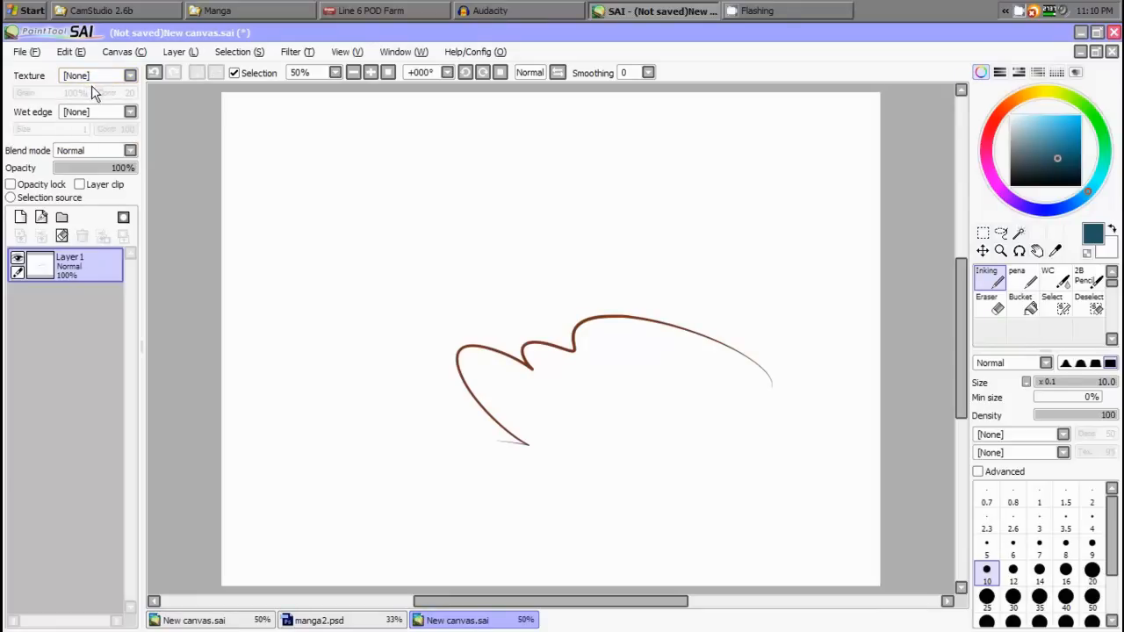
left_click(111, 79)
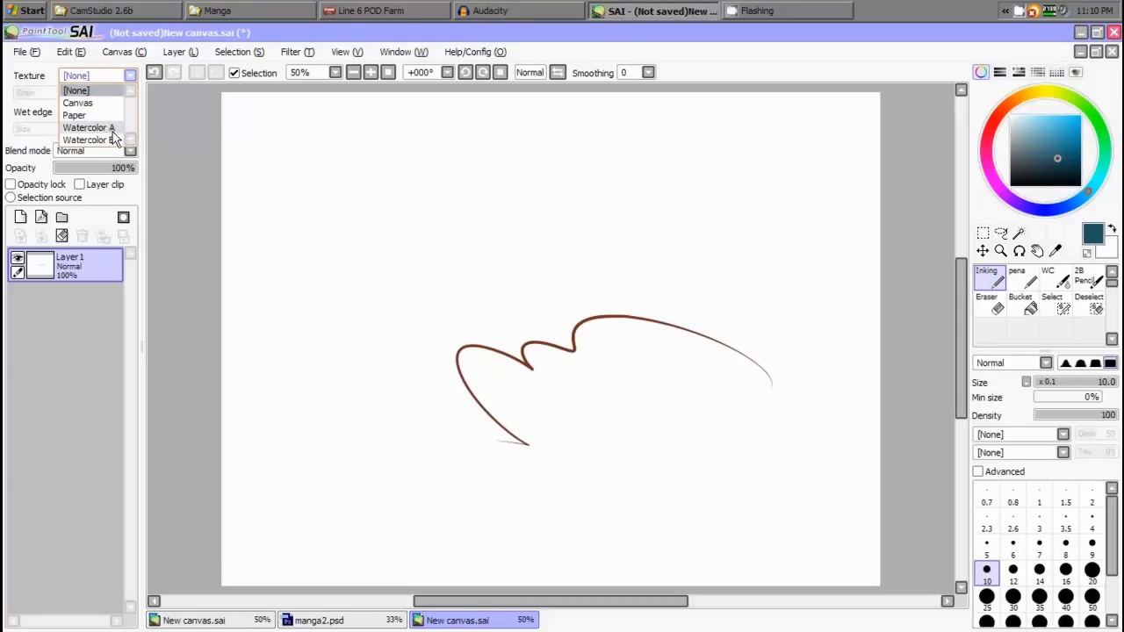
left_click(84, 90)
left_click(109, 114)
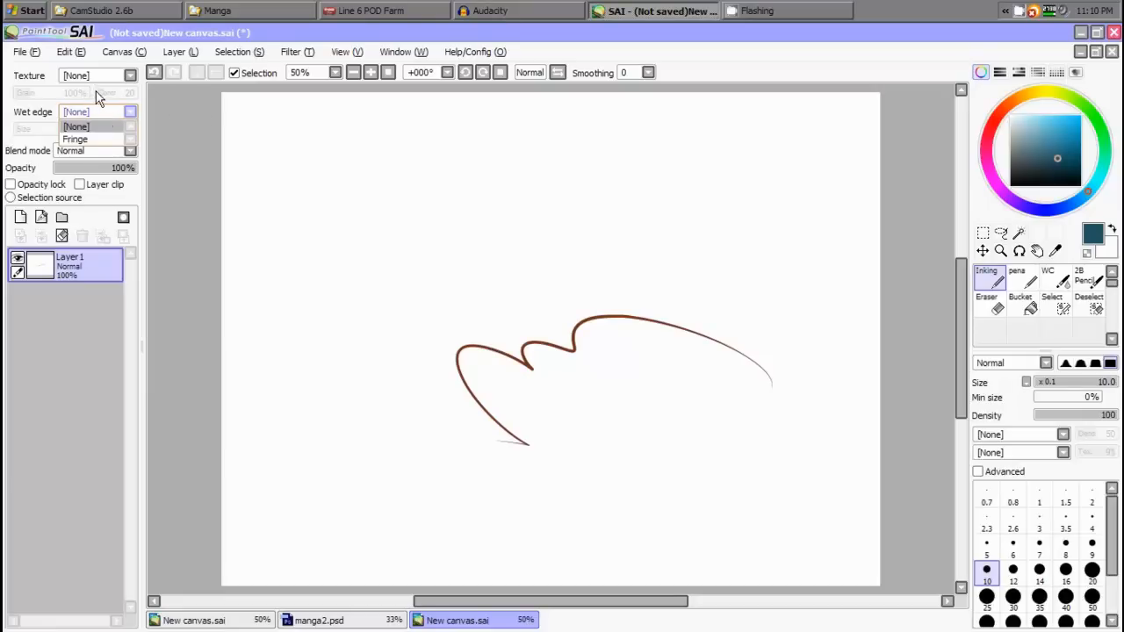
left_click(99, 94)
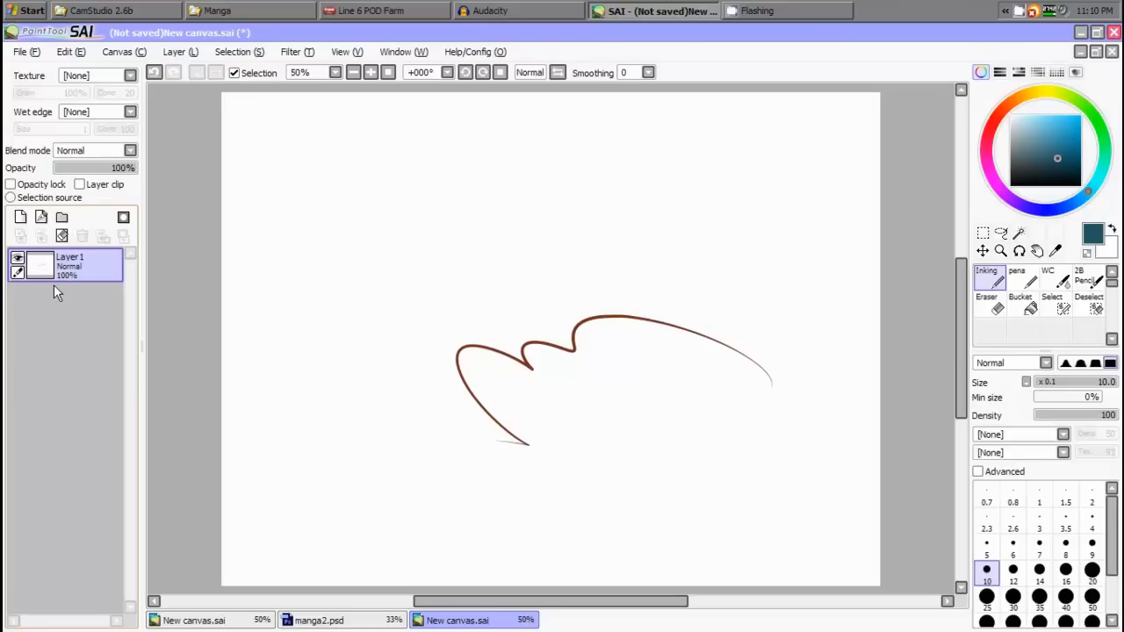
Undo the brown line and give Layer1 a Watercolor B texture with 144% grain and contrast 28
key("ctrl+z")
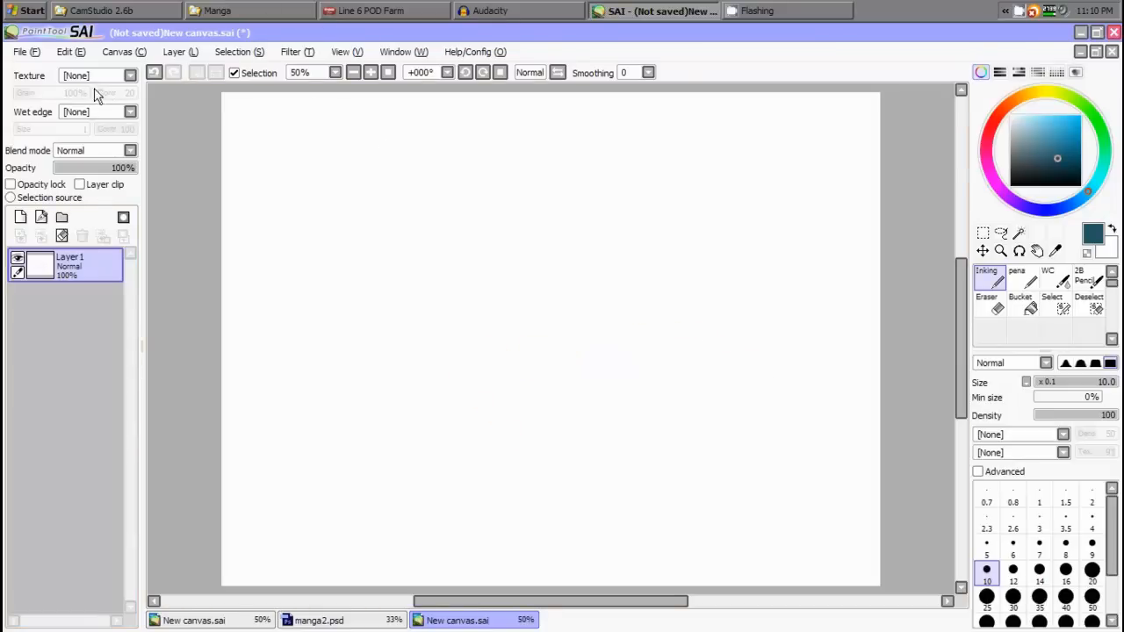
left_click(128, 76)
left_click(95, 141)
left_click_drag(39, 98, 131, 109)
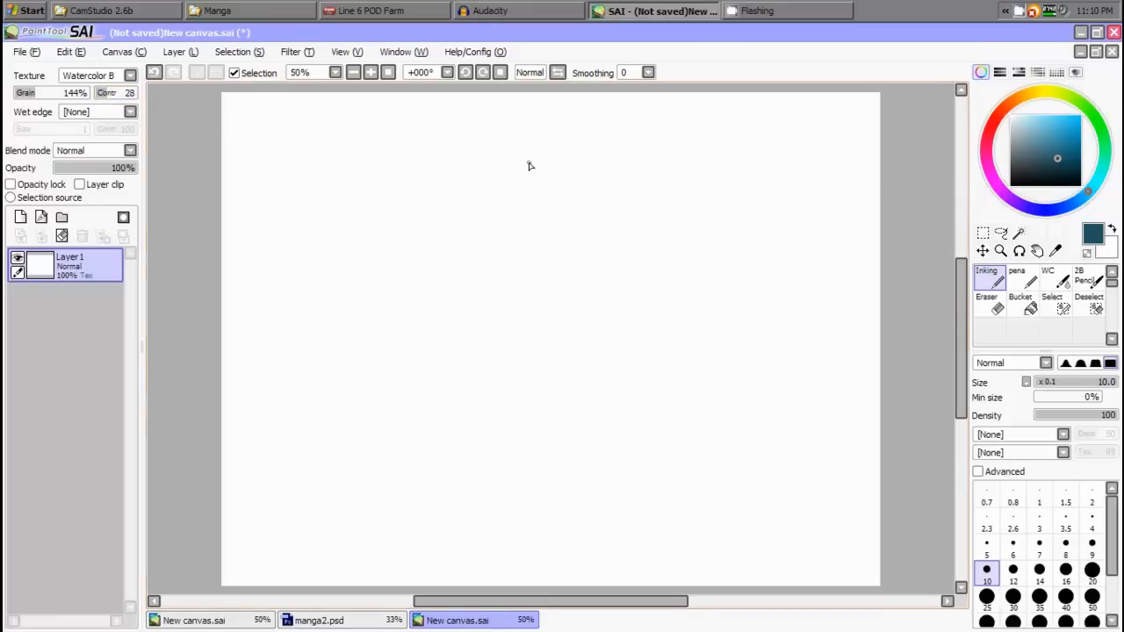
Enlarge the Inking brush to size 80
key("bracketright")
key("bracketright")
key("bracketright")
key("bracketright")
key("bracketright")
key("bracketright")
key("bracketright")
key("bracketright")
key("bracketright")
key("bracketright")
key("bracketright")
key("bracketright")
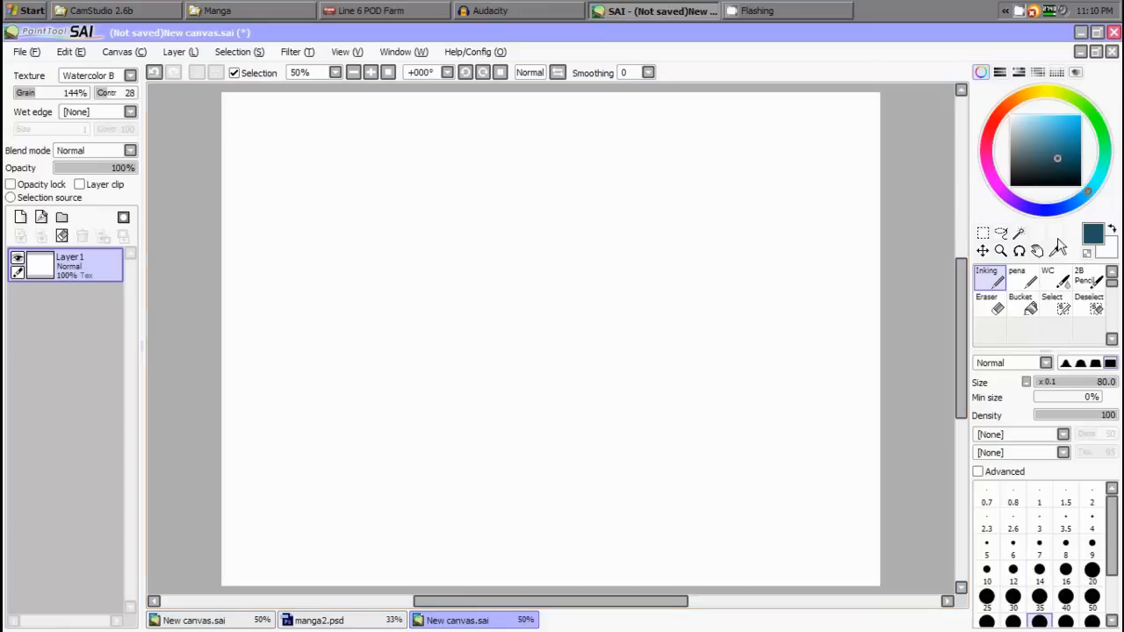
Switch to the WC brush, choose a grayer teal, and draw a small test scribble in the upper middle of the canvas
left_click(1053, 282)
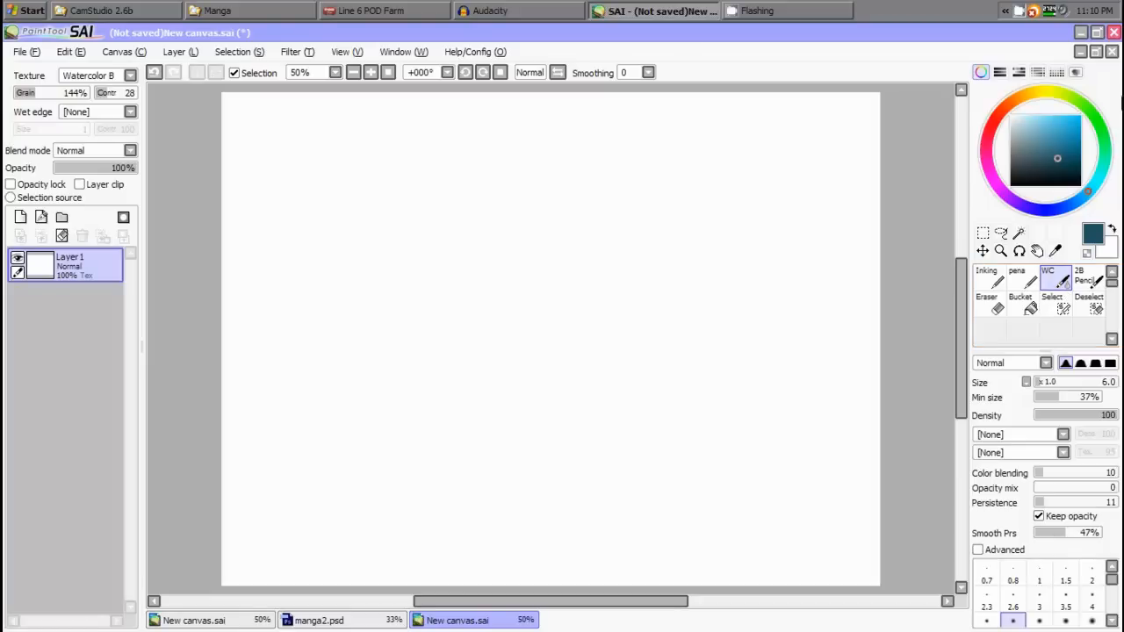
left_click(1046, 152)
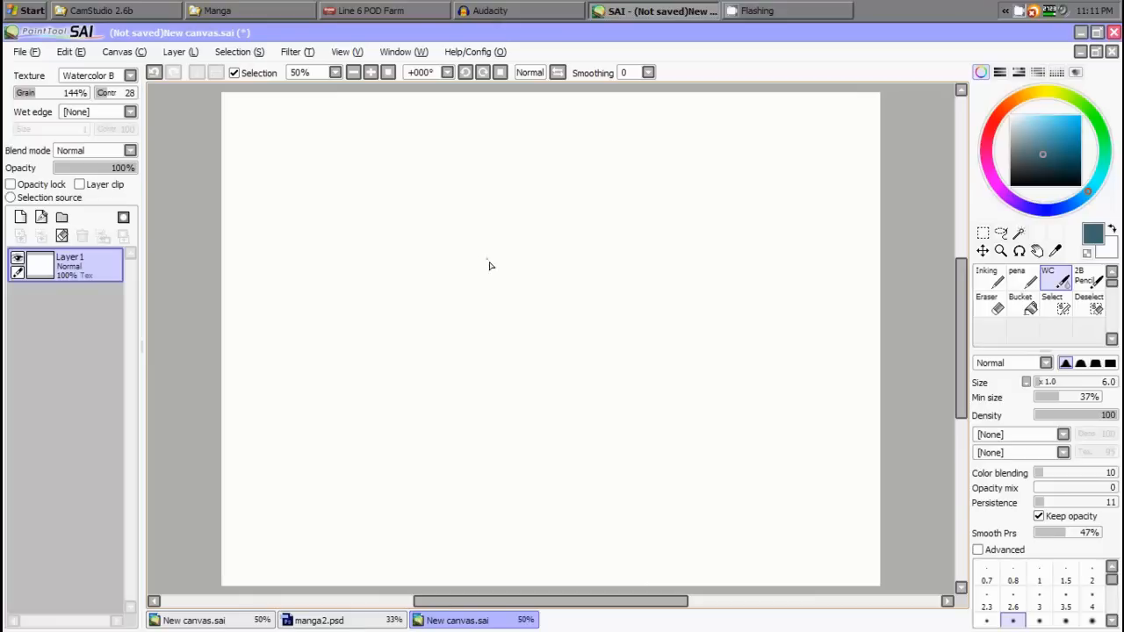
left_click_drag(524, 231, 482, 310)
Enlarge the WC brush to size 120
key("bracketright")
key("bracketright")
key("bracketright")
key("bracketright")
key("bracketright")
key("bracketright")
key("bracketright")
key("bracketright")
key("bracketright")
key("bracketright")
key("bracketright")
key("bracketright")
key("bracketright")
key("bracketright")
key("bracketright")
key("bracketright")
key("bracketright")
key("bracketright")
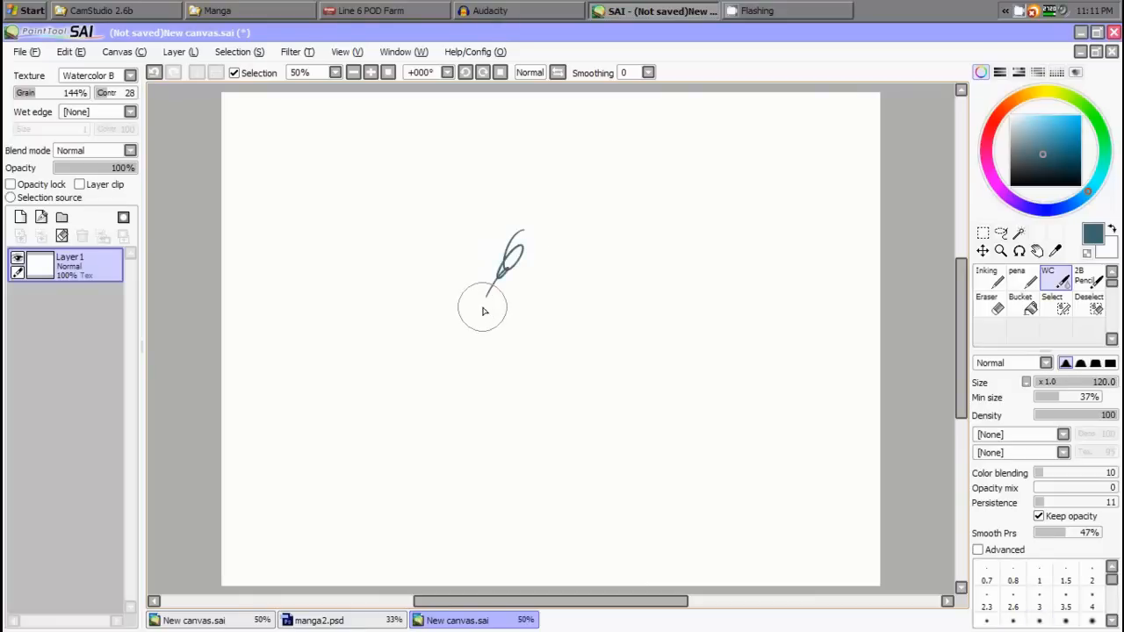
Set the brush density to 66 and paint a large teal blob over the scribble
left_click_drag(1112, 417, 1098, 418)
mouse_move(553, 235)
left_mouse_down()
mouse_move(464, 299)
mouse_move(451, 231)
mouse_move(474, 226)
mouse_move(497, 267)
mouse_move(467, 230)
mouse_move(488, 275)
mouse_move(465, 277)
mouse_move(443, 259)
mouse_move(469, 201)
mouse_move(435, 186)
mouse_move(426, 272)
mouse_move(382, 268)
mouse_move(411, 274)
mouse_move(380, 235)
mouse_move(435, 174)
mouse_move(444, 289)
mouse_move(344, 291)
mouse_move(459, 201)
mouse_move(393, 321)
mouse_move(398, 217)
mouse_move(427, 247)
mouse_move(558, 268)
mouse_move(560, 304)
mouse_move(484, 243)
mouse_move(537, 230)
mouse_move(524, 252)
mouse_move(469, 260)
mouse_move(449, 249)
mouse_move(505, 238)
mouse_move(534, 209)
mouse_move(510, 245)
left_mouse_up()
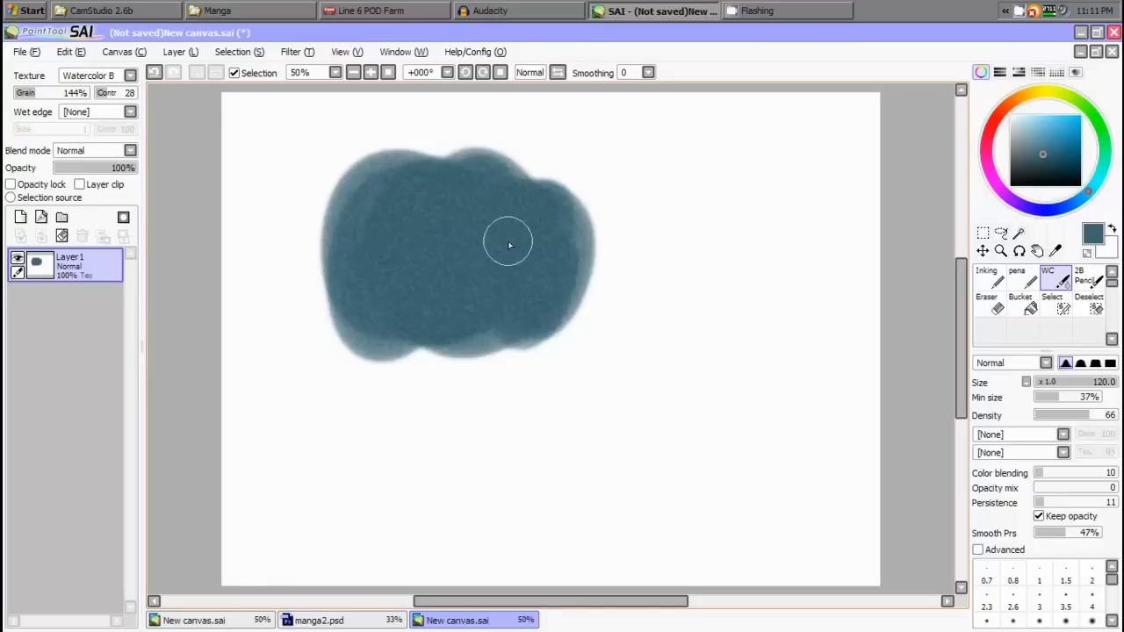
mouse_move(509, 245)
left_mouse_down()
mouse_move(466, 196)
mouse_move(374, 164)
mouse_move(368, 147)
mouse_move(354, 174)
mouse_move(361, 185)
mouse_move(317, 230)
mouse_move(310, 280)
mouse_move(311, 230)
mouse_move(313, 314)
mouse_move(378, 324)
mouse_move(385, 355)
mouse_move(425, 341)
mouse_move(451, 346)
mouse_move(470, 368)
mouse_move(510, 362)
mouse_move(519, 349)
mouse_move(497, 344)
mouse_move(547, 352)
mouse_move(534, 336)
mouse_move(609, 300)
mouse_move(576, 215)
left_mouse_up()
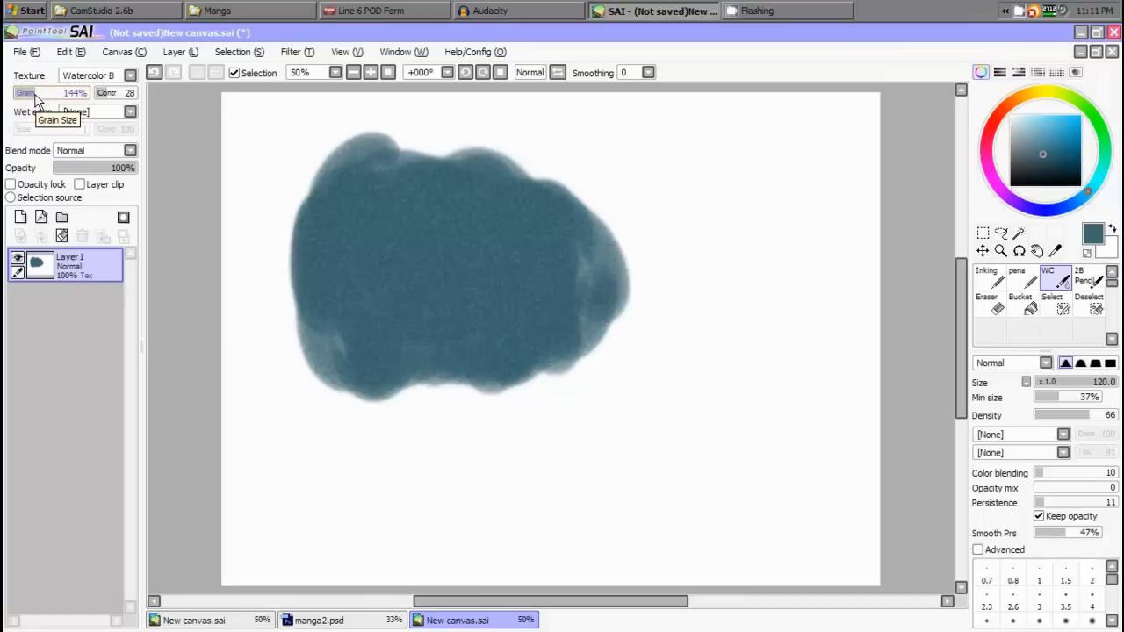
Set the texture grain to 183% and contrast to 24, and try Watercolor A before returning to Watercolor B
mouse_move(37, 97)
left_mouse_down()
mouse_move(76, 88)
mouse_move(54, 102)
mouse_move(34, 95)
mouse_move(69, 104)
mouse_move(44, 96)
left_mouse_up()
mouse_move(117, 91)
left_mouse_down()
mouse_move(104, 95)
mouse_move(132, 99)
mouse_move(103, 98)
mouse_move(143, 100)
mouse_move(104, 90)
left_mouse_up()
left_click(121, 78)
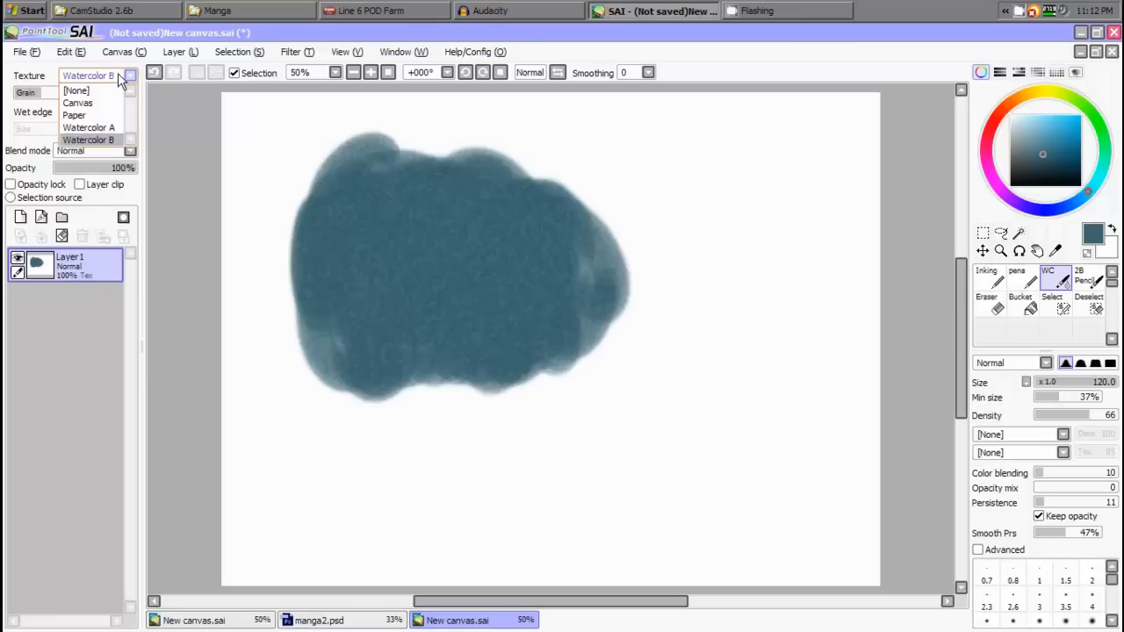
left_click(98, 128)
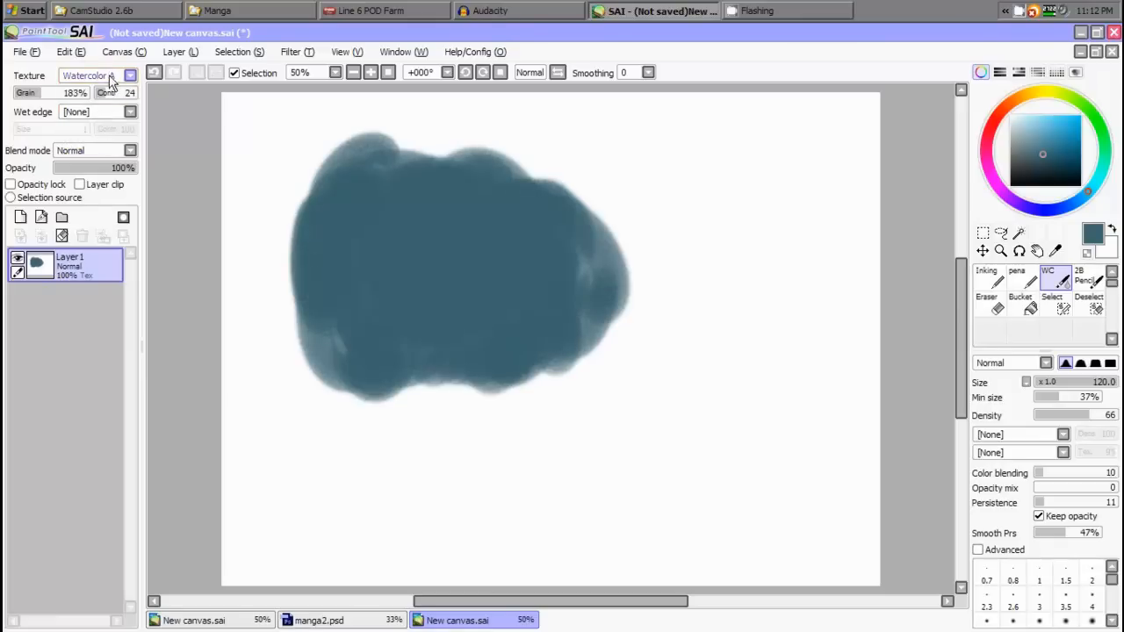
left_click(111, 80)
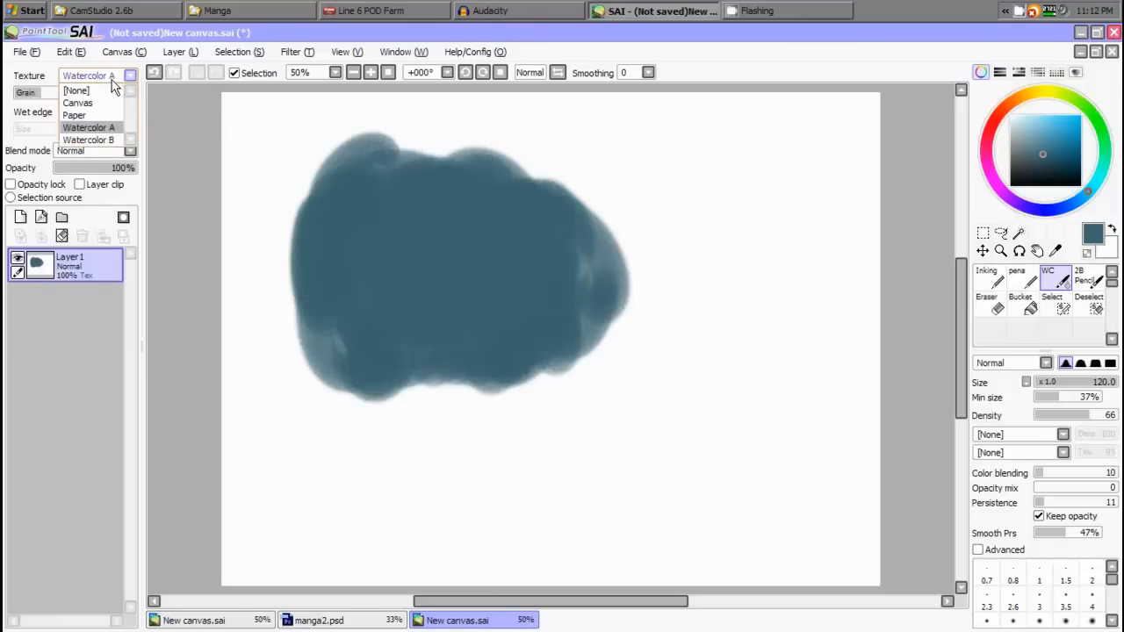
left_click(103, 140)
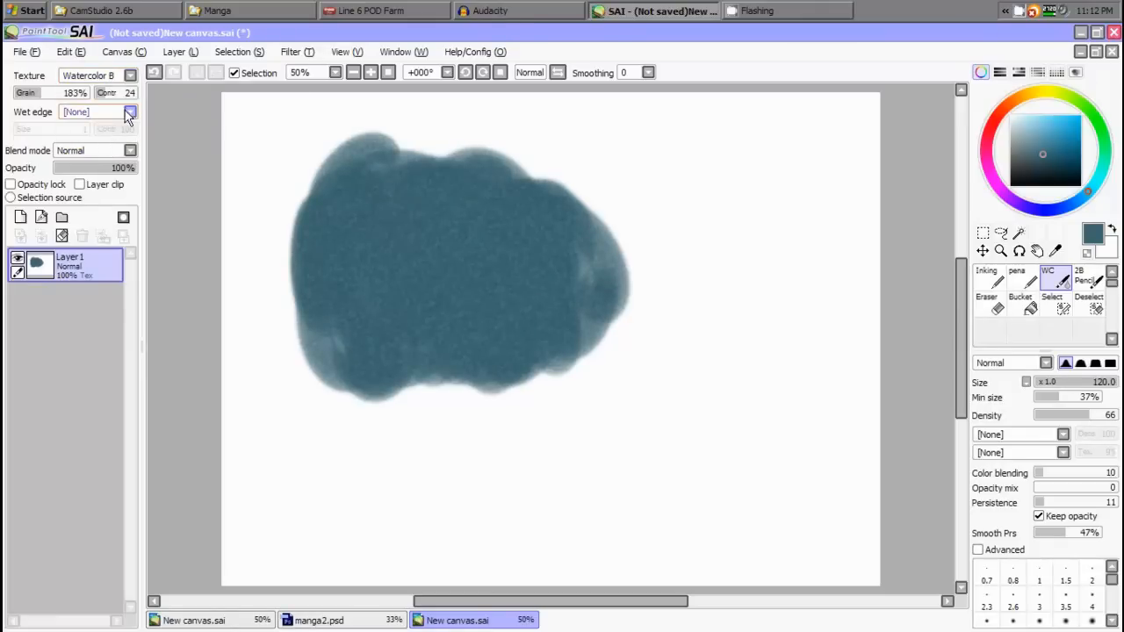
Give Layer1 a Fringe wet edge of size 14 and shift the foreground hue to yellow
left_click(127, 113)
left_click(88, 138)
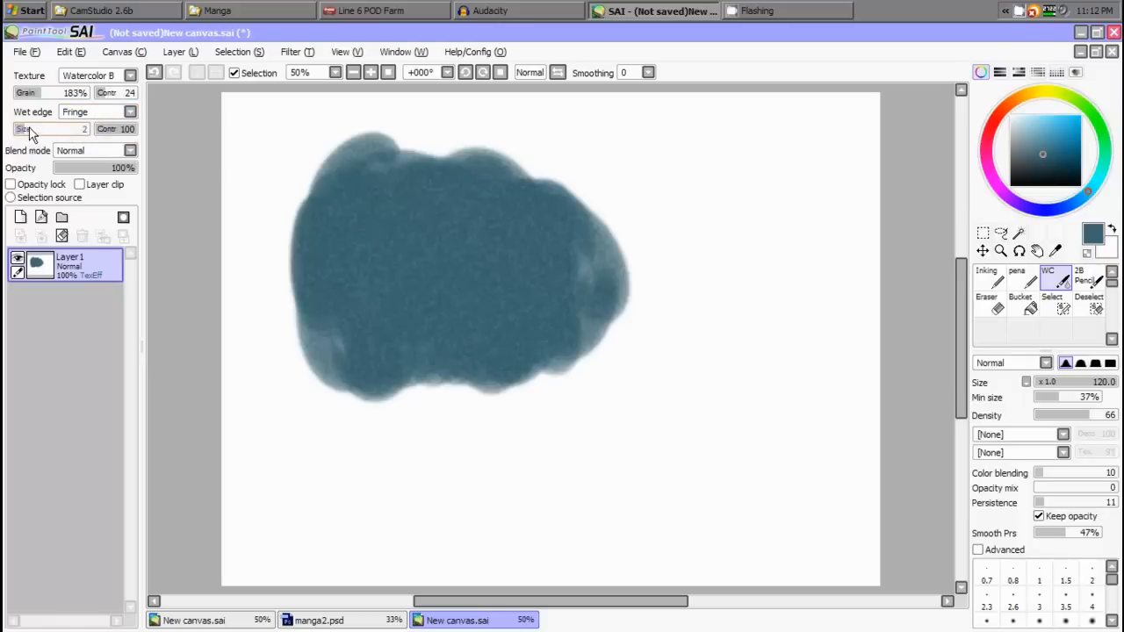
left_click_drag(35, 130, 63, 130)
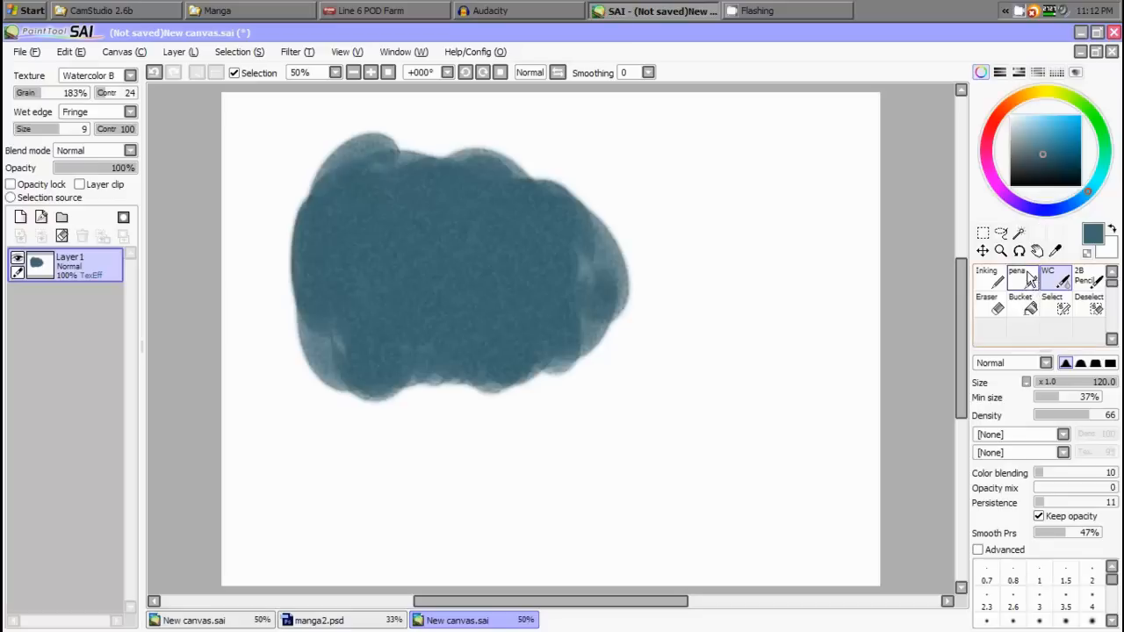
left_click_drag(1095, 112, 1033, 89)
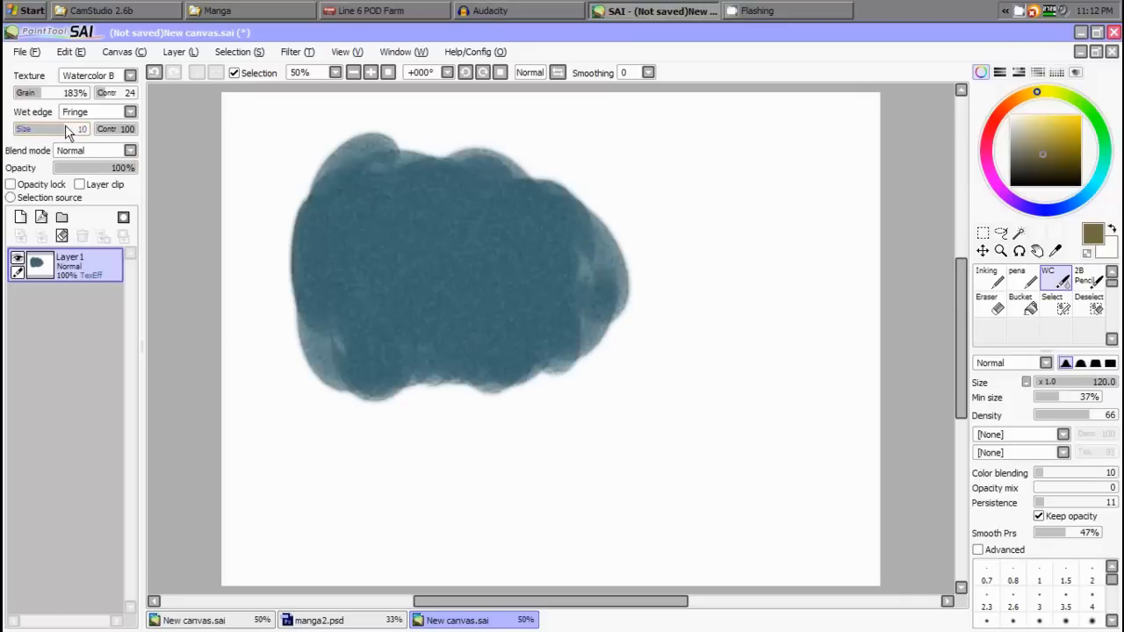
mouse_move(65, 128)
left_mouse_down()
mouse_move(93, 129)
mouse_move(77, 140)
mouse_move(99, 134)
mouse_move(88, 131)
left_mouse_up()
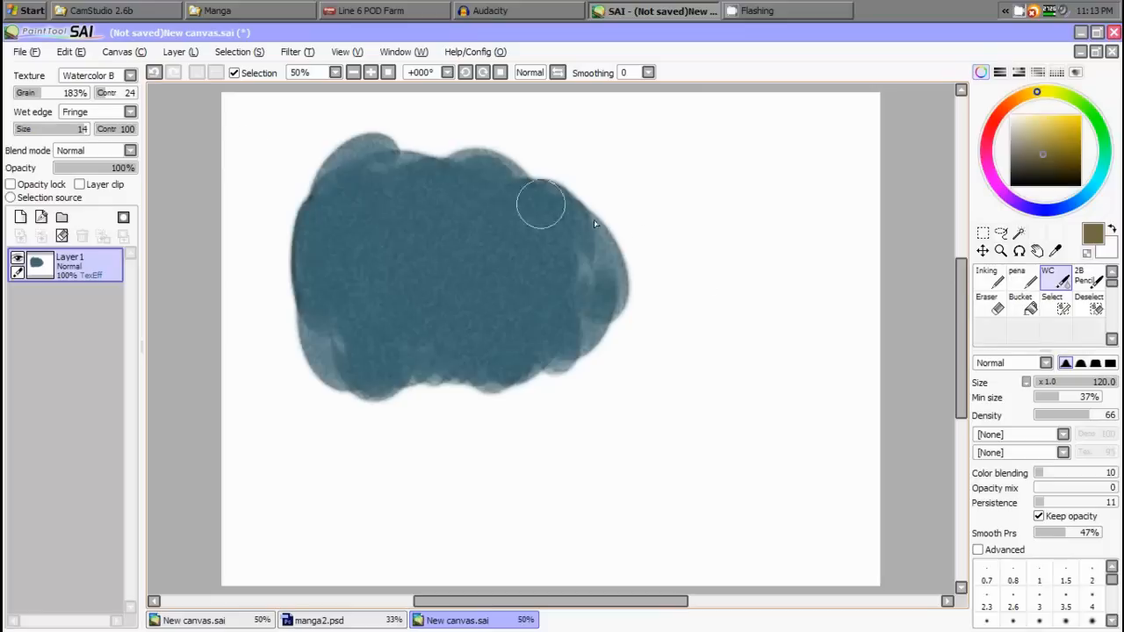
Paint muted olive strokes along the teal blob's lower right edge
left_click(642, 270)
mouse_move(635, 273)
left_mouse_down()
mouse_move(596, 330)
mouse_move(636, 336)
mouse_move(599, 327)
mouse_move(535, 373)
mouse_move(545, 401)
mouse_move(568, 378)
mouse_move(487, 373)
mouse_move(536, 390)
left_mouse_up()
mouse_move(421, 380)
left_mouse_down()
mouse_move(571, 389)
mouse_move(665, 353)
left_mouse_up()
Set the brush density to 41 and minimum size to 75%, and paint more saturated olive strokes along the blob's upper and right sides
left_click_drag(1059, 419, 1070, 419)
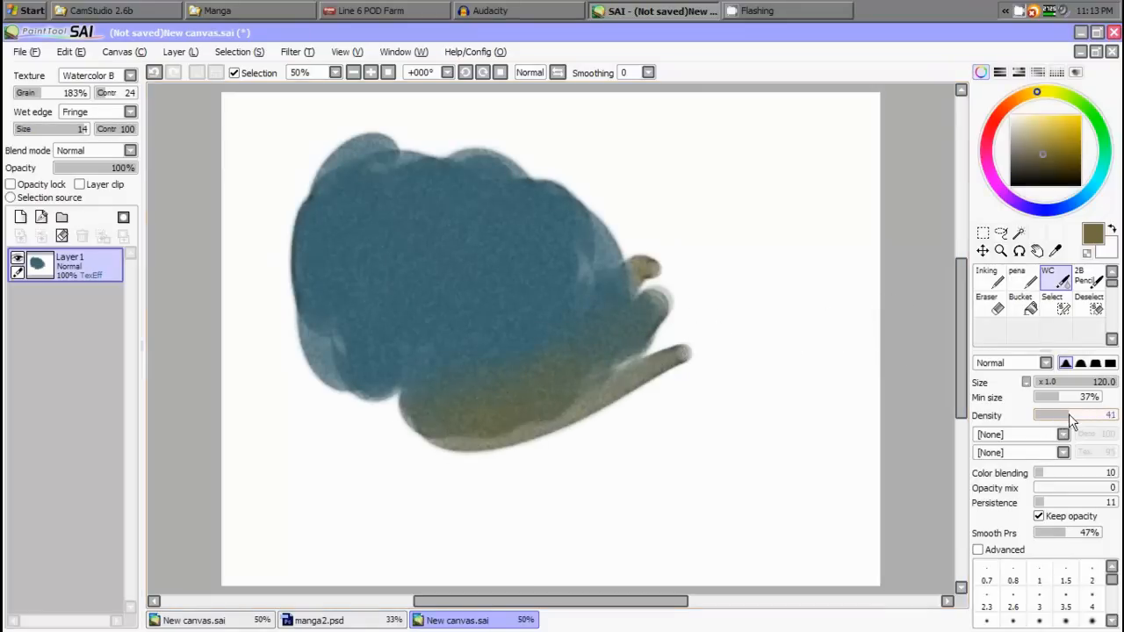
left_click(1054, 148)
left_click_drag(1063, 394, 1086, 397)
mouse_move(723, 252)
left_mouse_down()
mouse_move(505, 160)
mouse_move(469, 132)
left_mouse_up()
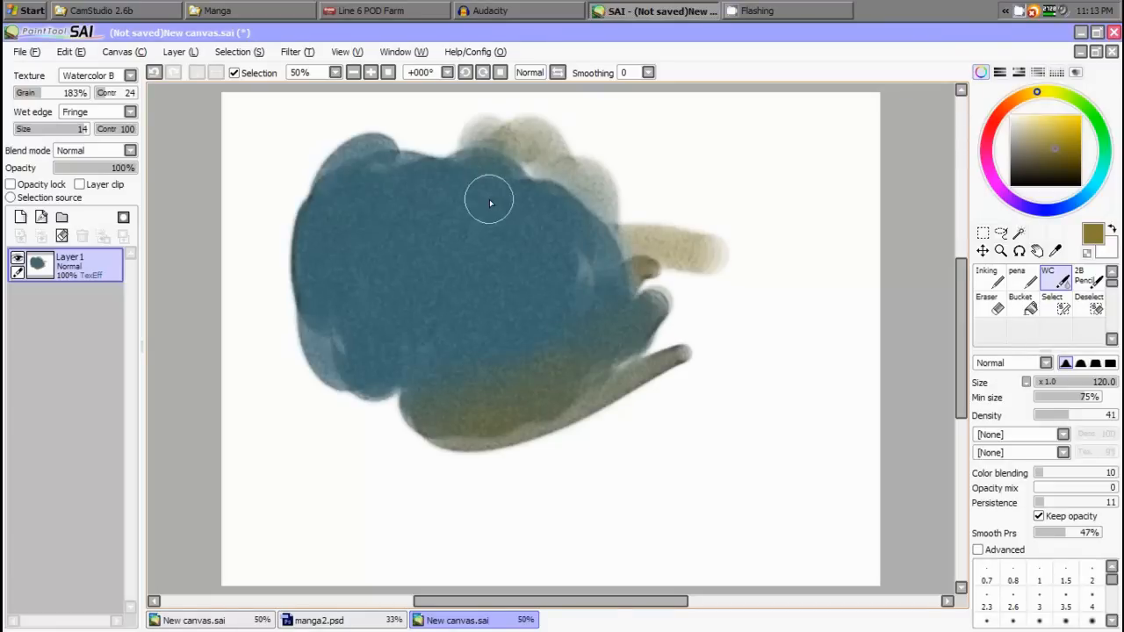
mouse_move(597, 188)
left_mouse_down()
mouse_move(686, 231)
mouse_move(723, 205)
mouse_move(659, 246)
mouse_move(678, 178)
mouse_move(710, 173)
mouse_move(662, 203)
mouse_move(712, 253)
mouse_move(717, 296)
mouse_move(677, 360)
mouse_move(662, 349)
mouse_move(597, 417)
mouse_move(713, 281)
mouse_move(646, 329)
mouse_move(736, 287)
mouse_move(676, 412)
mouse_move(619, 437)
mouse_move(622, 453)
mouse_move(621, 439)
mouse_move(580, 455)
mouse_move(589, 399)
mouse_move(549, 453)
mouse_move(492, 444)
mouse_move(536, 457)
left_mouse_up()
Choose a harder brush edge shape and extend the olive area with a long stroke and shorter ones at the lower right
left_click(1095, 364)
left_click_drag(670, 472, 852, 485)
mouse_move(711, 413)
left_mouse_down()
mouse_move(691, 449)
mouse_move(718, 405)
mouse_move(639, 455)
left_mouse_up()
left_click_drag(742, 361, 743, 409)
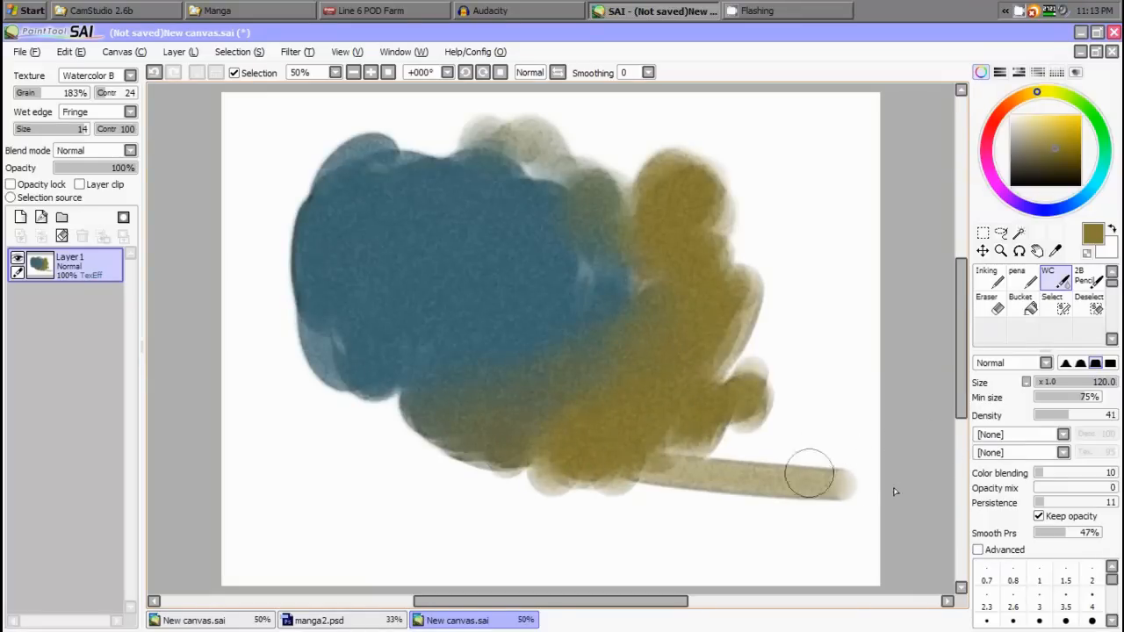
Set the color blending to 3 and the persistence to 44, testing each with strokes along the olive area's right side
left_click_drag(1046, 477, 1041, 475)
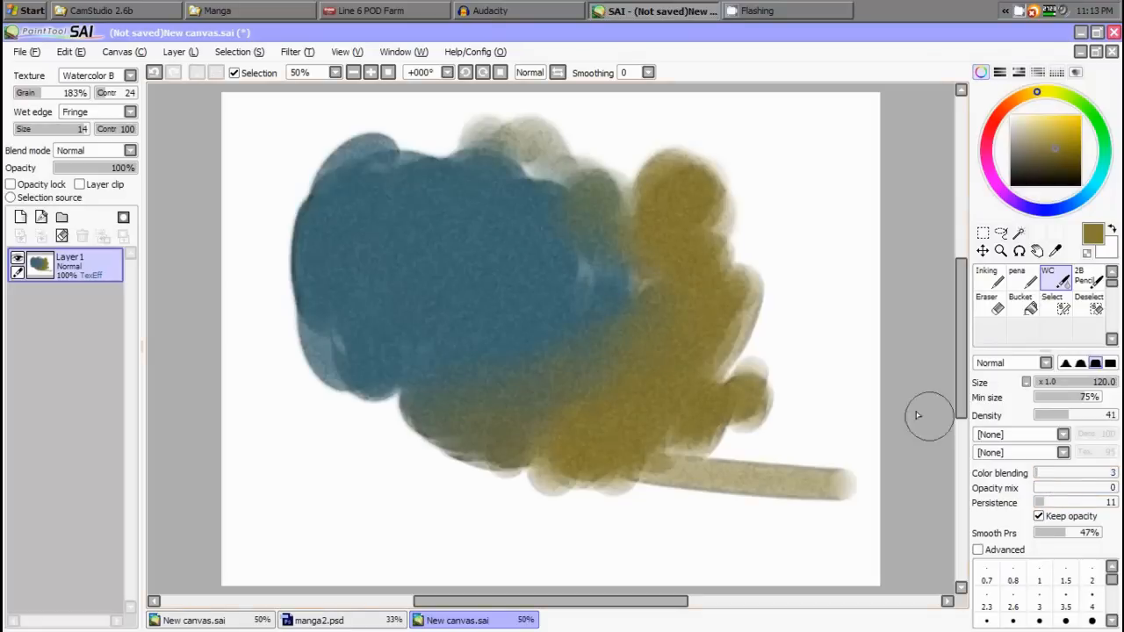
mouse_move(772, 211)
left_mouse_down()
mouse_move(778, 319)
mouse_move(753, 276)
mouse_move(760, 219)
mouse_move(732, 232)
mouse_move(732, 211)
mouse_move(717, 239)
mouse_move(805, 293)
left_mouse_up()
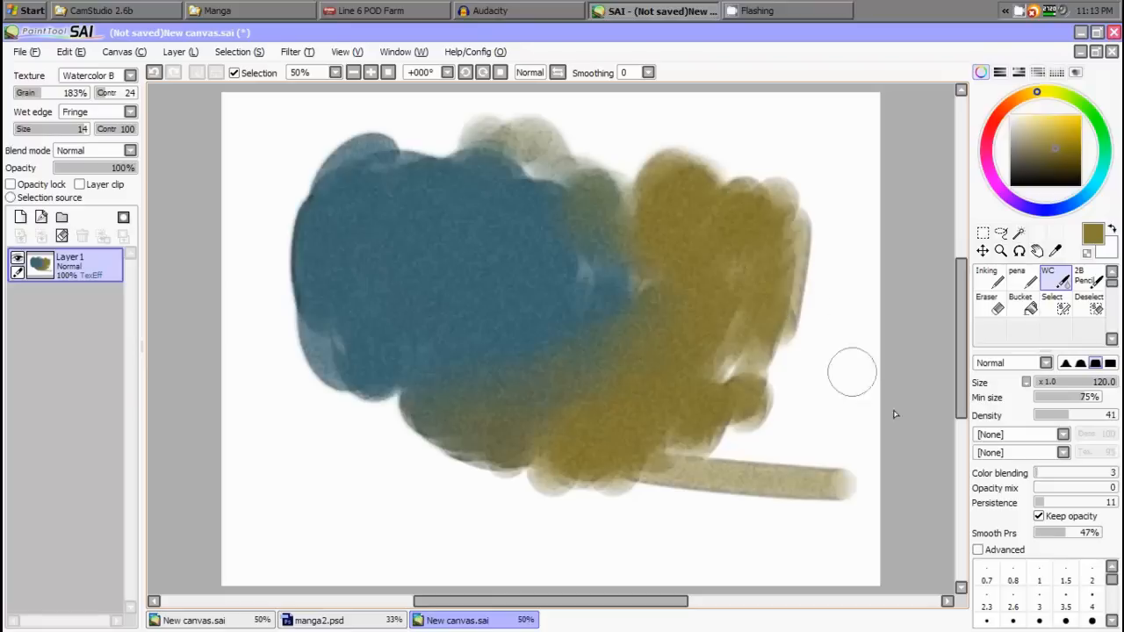
left_click_drag(1040, 505, 1072, 507)
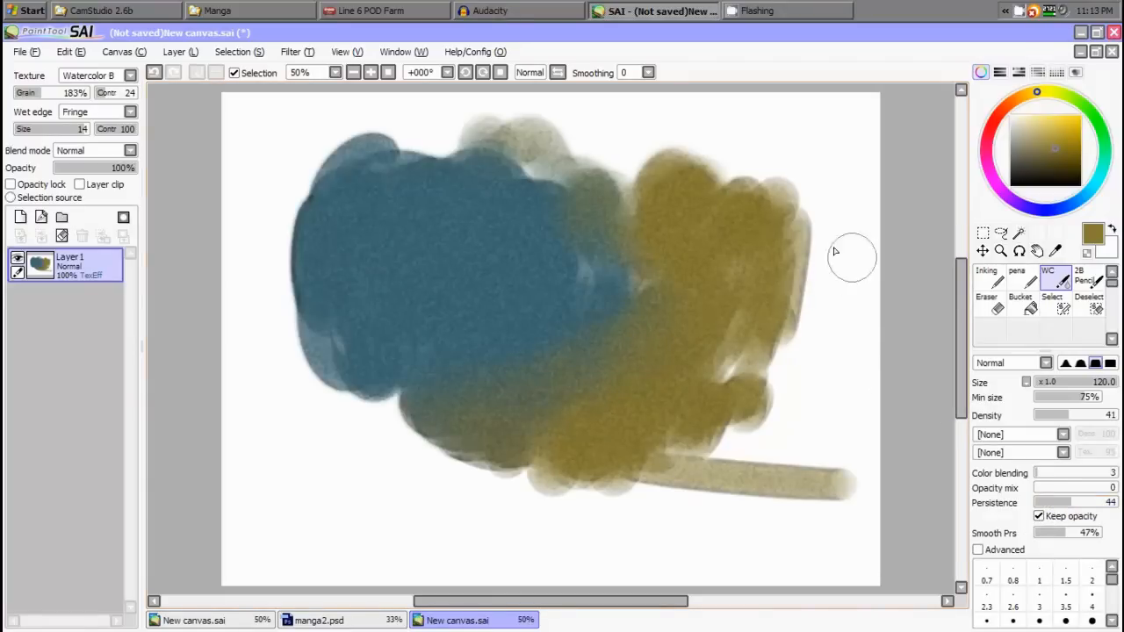
mouse_move(830, 233)
left_mouse_down()
mouse_move(804, 356)
mouse_move(793, 330)
mouse_move(747, 332)
left_mouse_up()
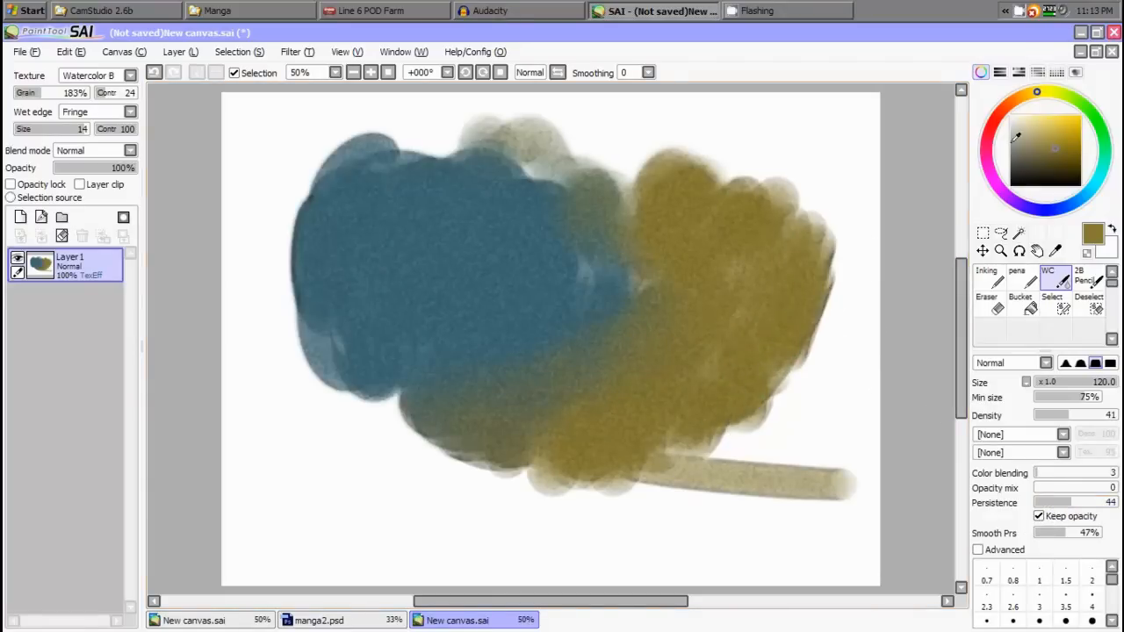
Choose a pale beige and brush it around the teal area's outer edge and along its upper border with the olive
left_click(1026, 128)
mouse_move(615, 206)
left_mouse_down()
mouse_move(627, 182)
mouse_move(572, 153)
mouse_move(402, 165)
mouse_move(372, 138)
mouse_move(289, 186)
mouse_move(275, 255)
mouse_move(291, 311)
mouse_move(382, 430)
left_mouse_up()
left_click_drag(295, 189, 316, 262)
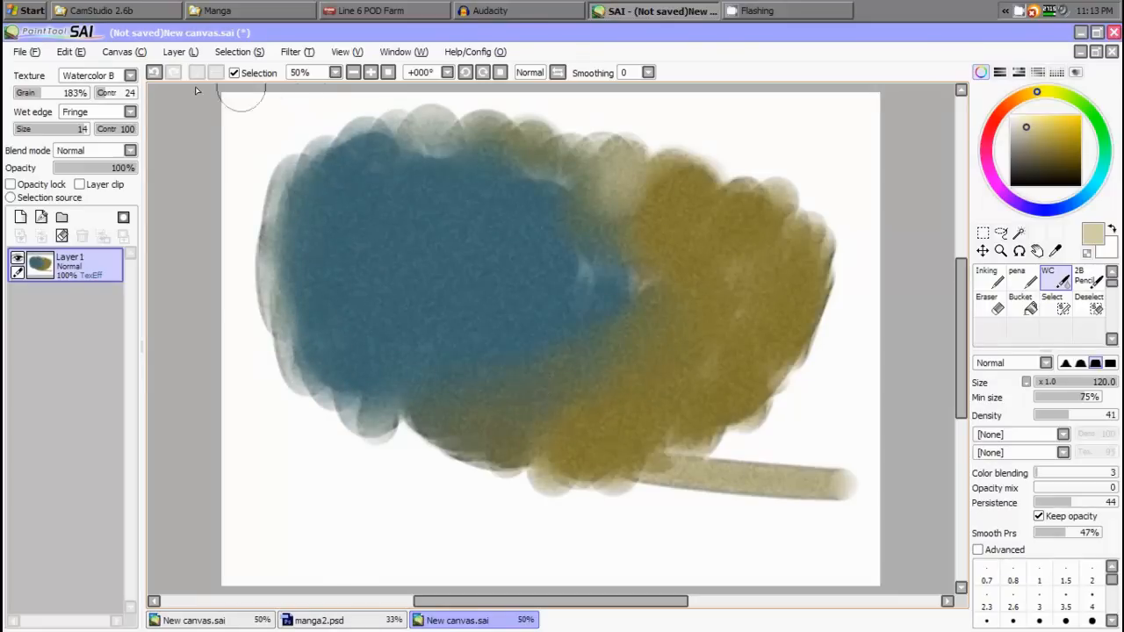
Remove the layer's Watercolor B texture and Fringe wet edge, and clear all the paint from the layer
left_click(130, 75)
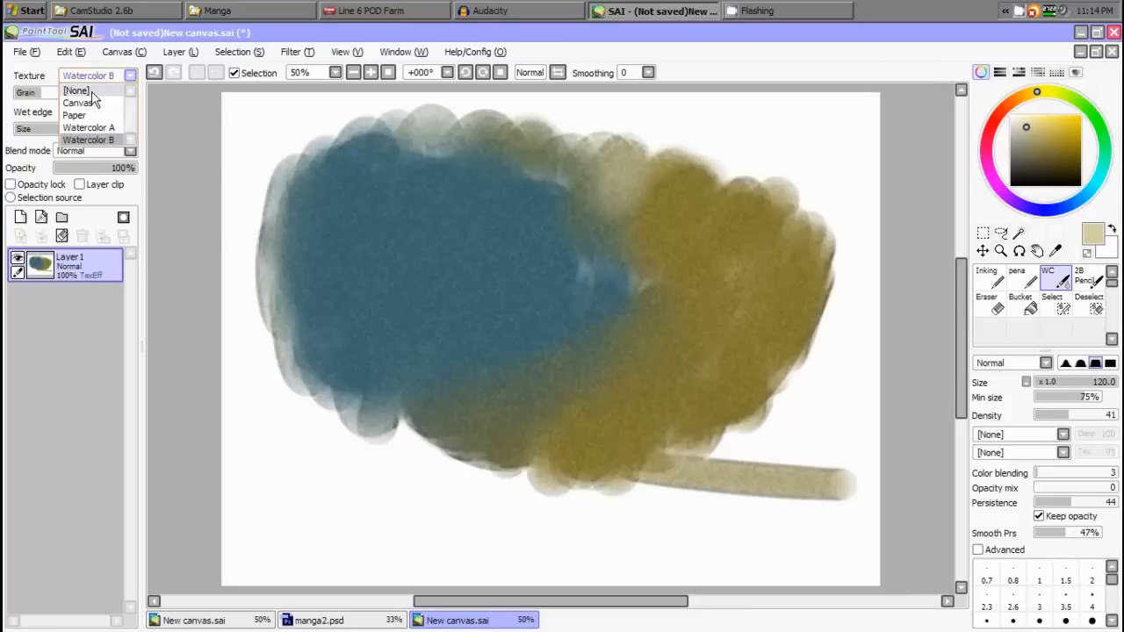
left_click(92, 92)
left_click(130, 112)
left_click(106, 130)
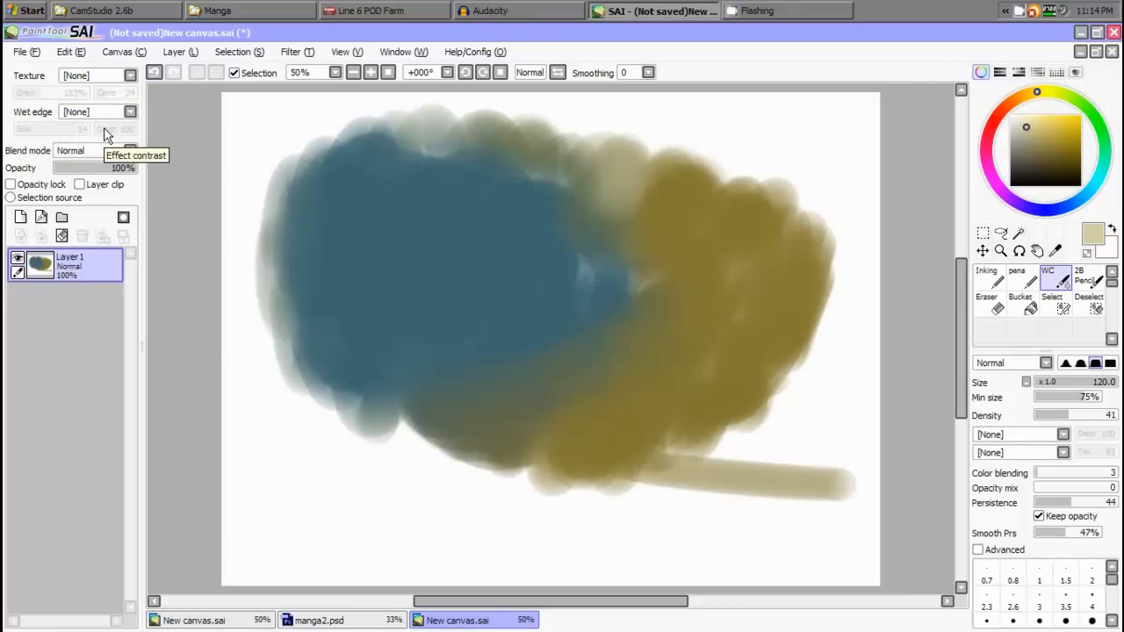
key("Delete")
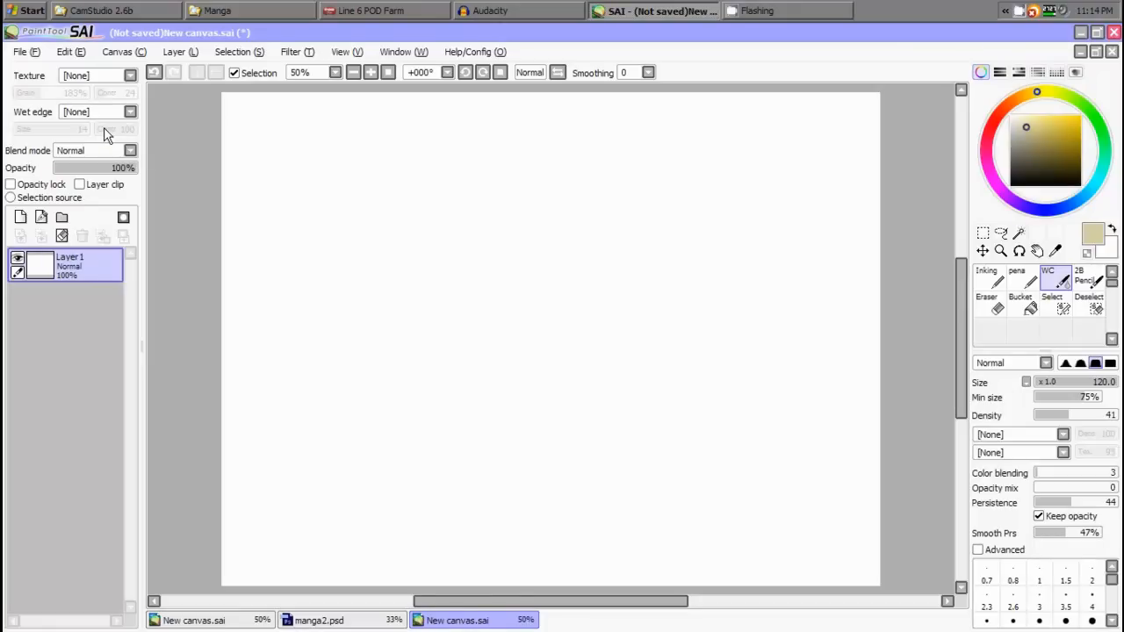
left_click(88, 151)
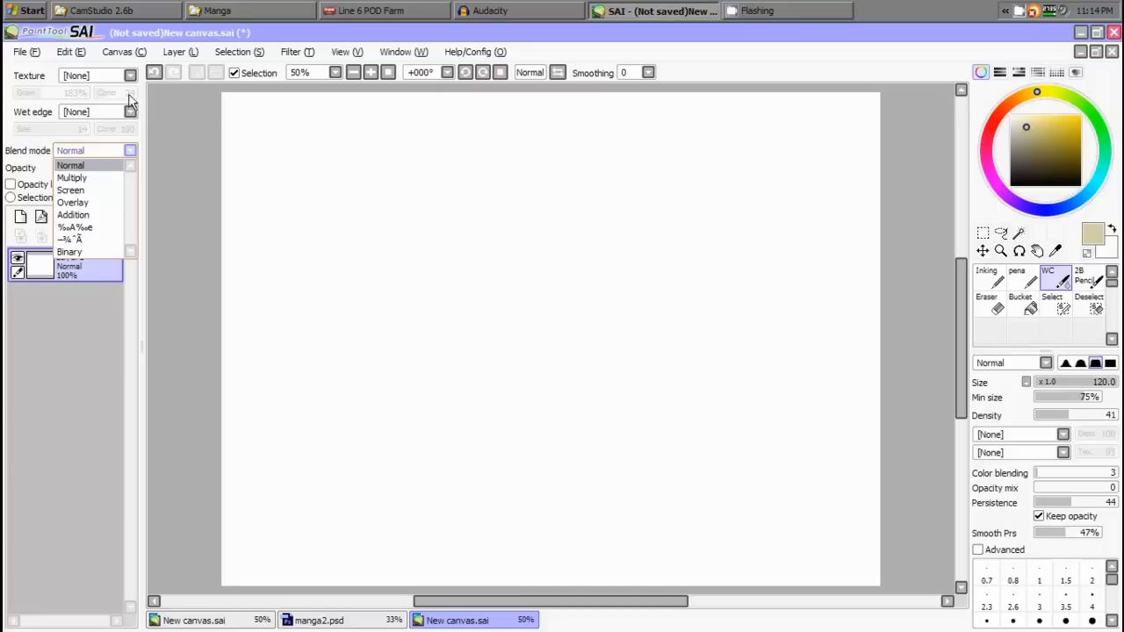
left_click(49, 148)
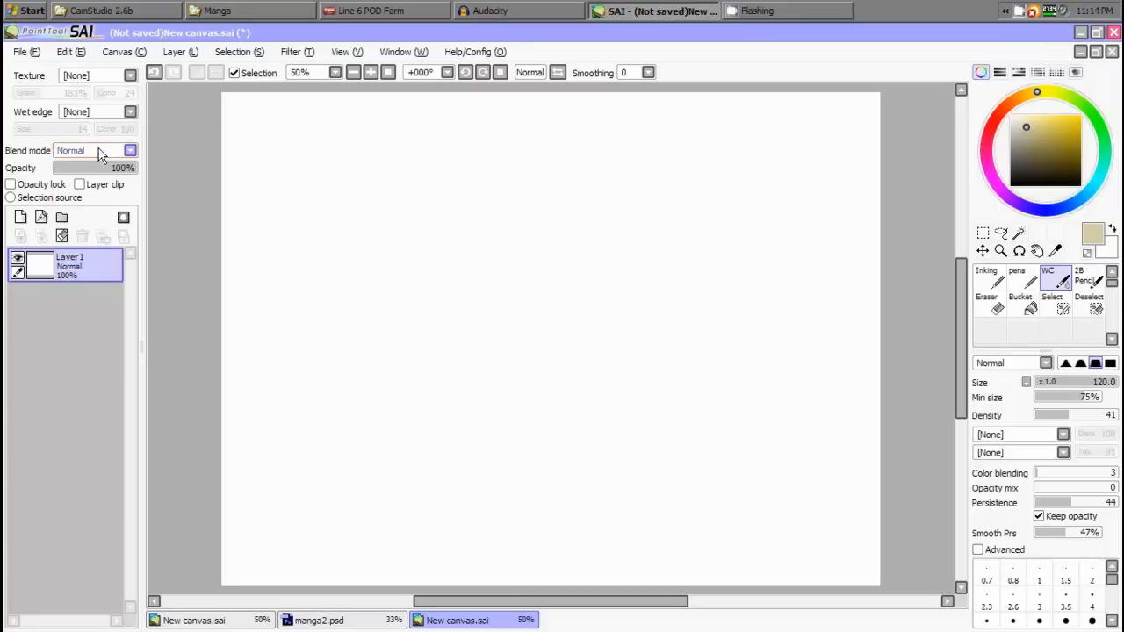
left_click(98, 151)
left_click(35, 151)
left_click(100, 151)
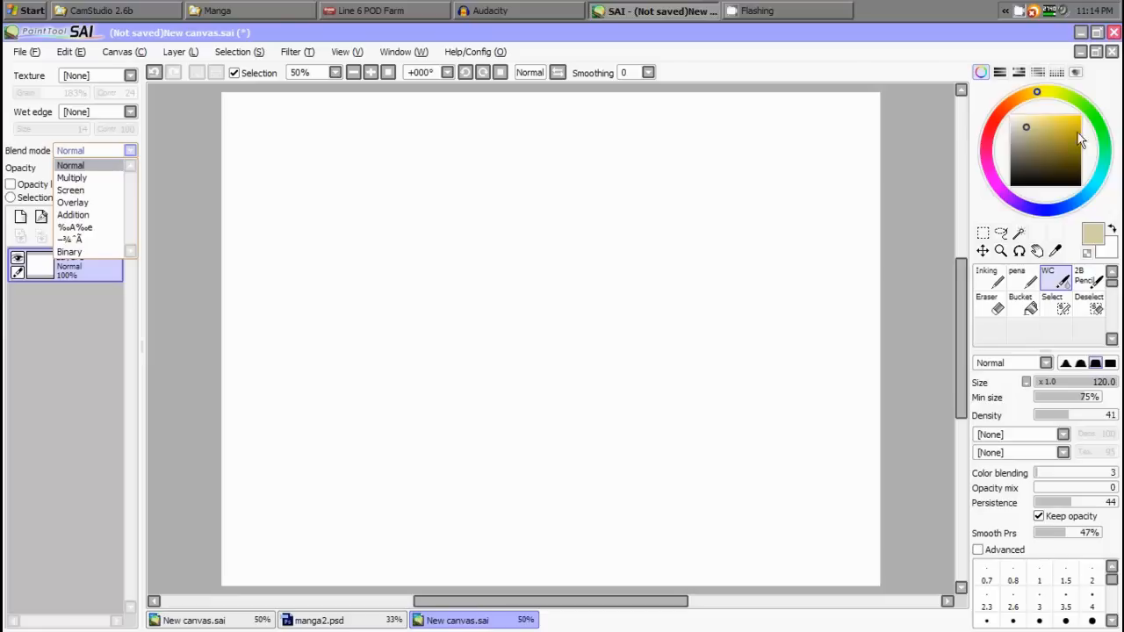
left_click(832, 95)
Choose a dark olive brown and paint a solid oval in the canvas's upper left area with the Inking brush
left_click(986, 279)
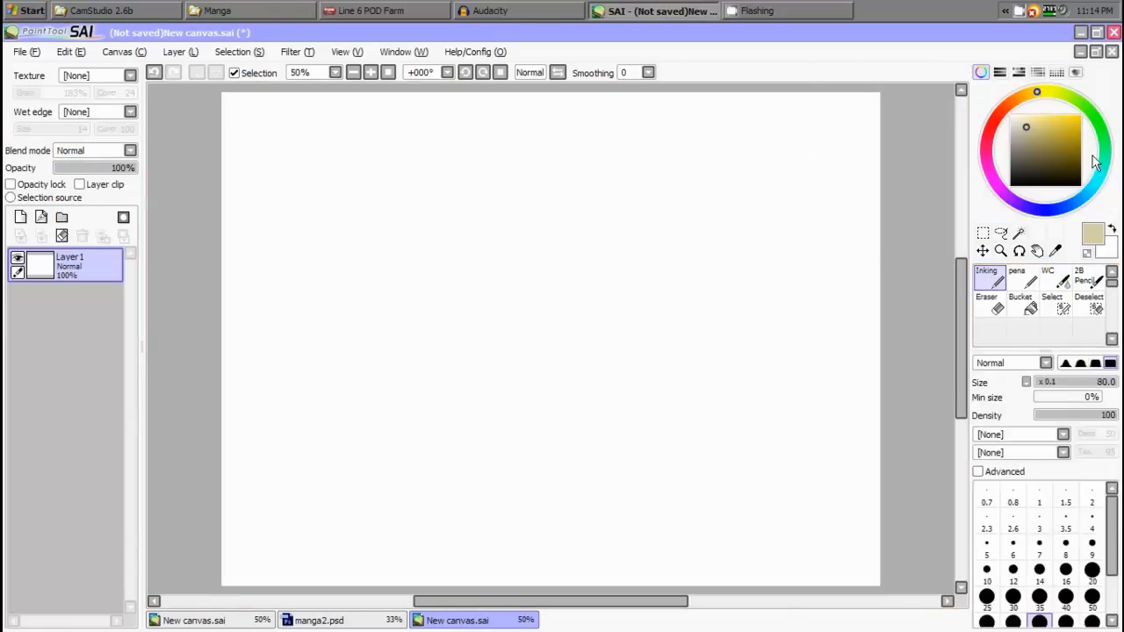
left_click(1037, 165)
mouse_move(469, 250)
left_mouse_down()
mouse_move(456, 220)
mouse_move(486, 275)
mouse_move(424, 275)
mouse_move(426, 296)
mouse_move(424, 263)
mouse_move(405, 280)
mouse_move(483, 311)
mouse_move(432, 305)
mouse_move(449, 332)
mouse_move(414, 202)
left_mouse_up()
Add a new layer and paint a solid orange-red oval on it, overlapping the upper right of the olive oval
left_click(22, 219)
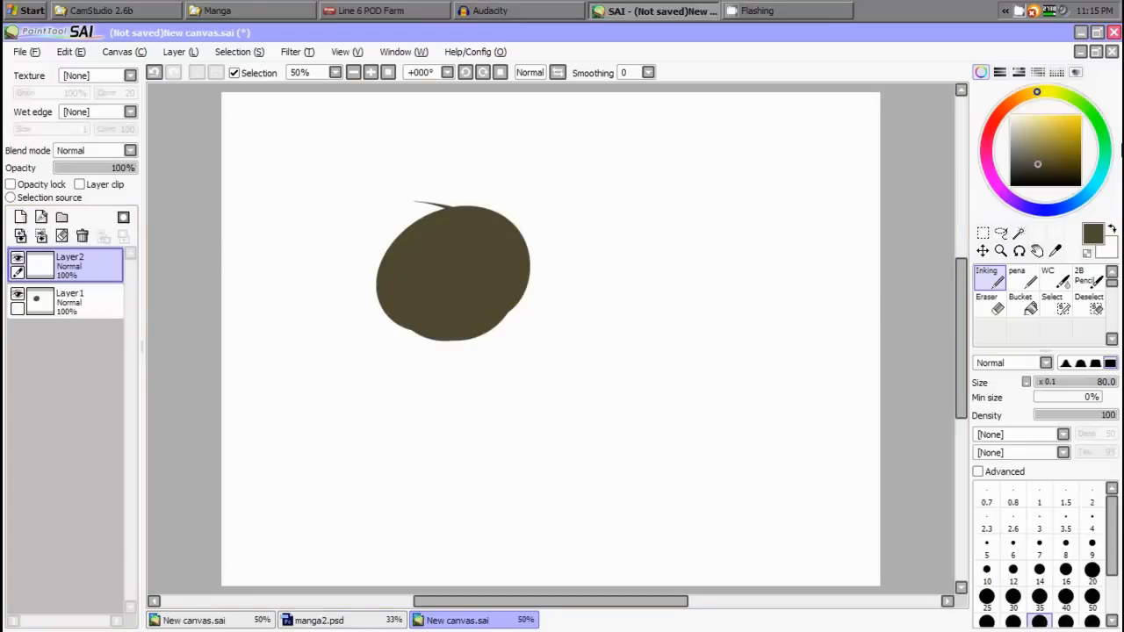
left_click(1062, 129)
left_click(1008, 105)
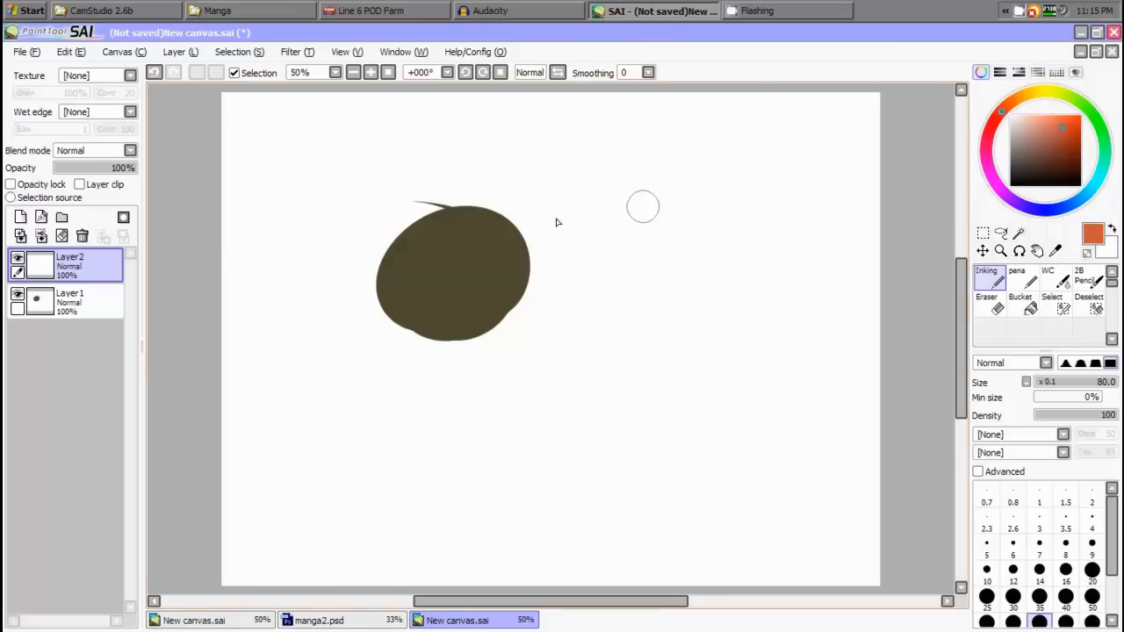
mouse_move(554, 220)
left_mouse_down()
mouse_move(541, 255)
mouse_move(553, 263)
mouse_move(497, 202)
mouse_move(527, 290)
mouse_move(416, 264)
left_mouse_up()
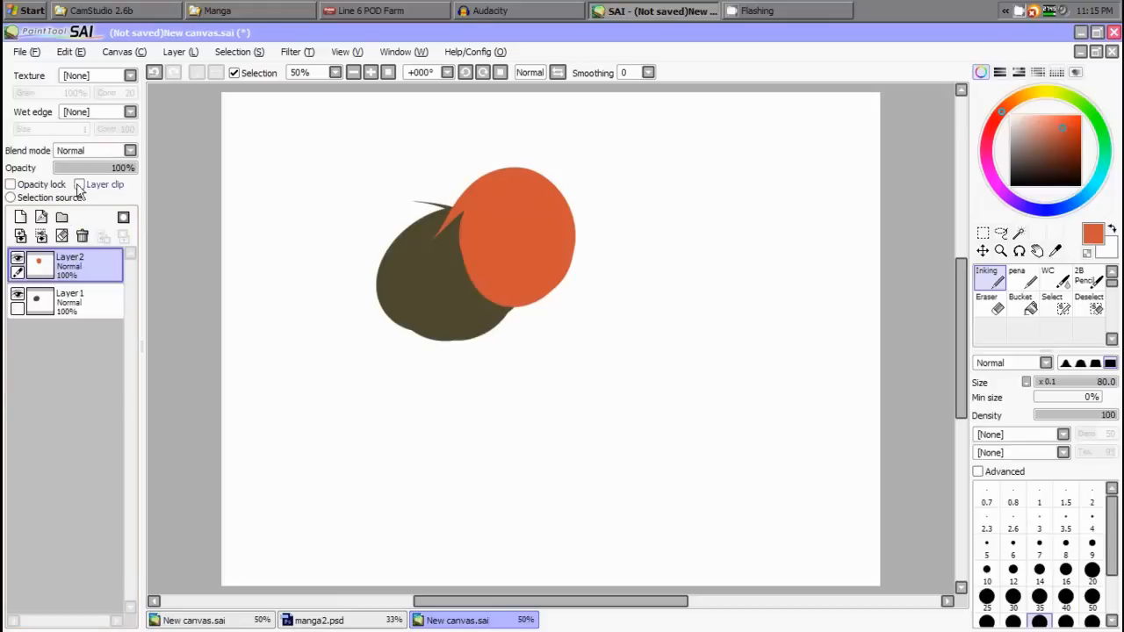
Try the Multiply, Screen, Overlay and Addition blend modes on the orange oval's layer, and return it to Normal
left_click(99, 149)
left_click(88, 178)
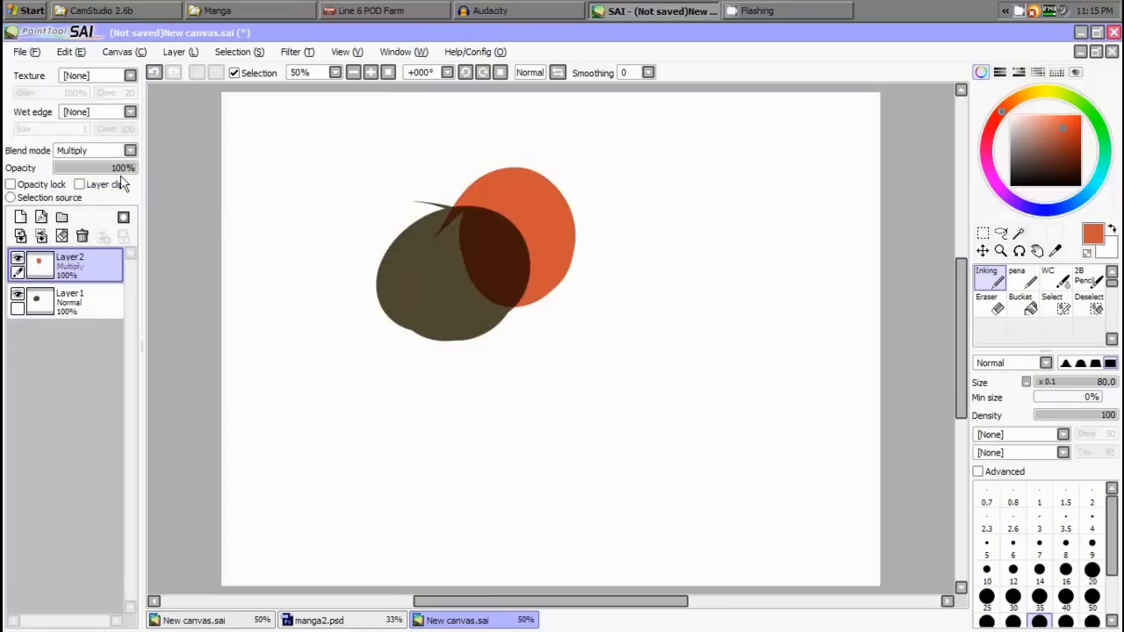
left_click(113, 151)
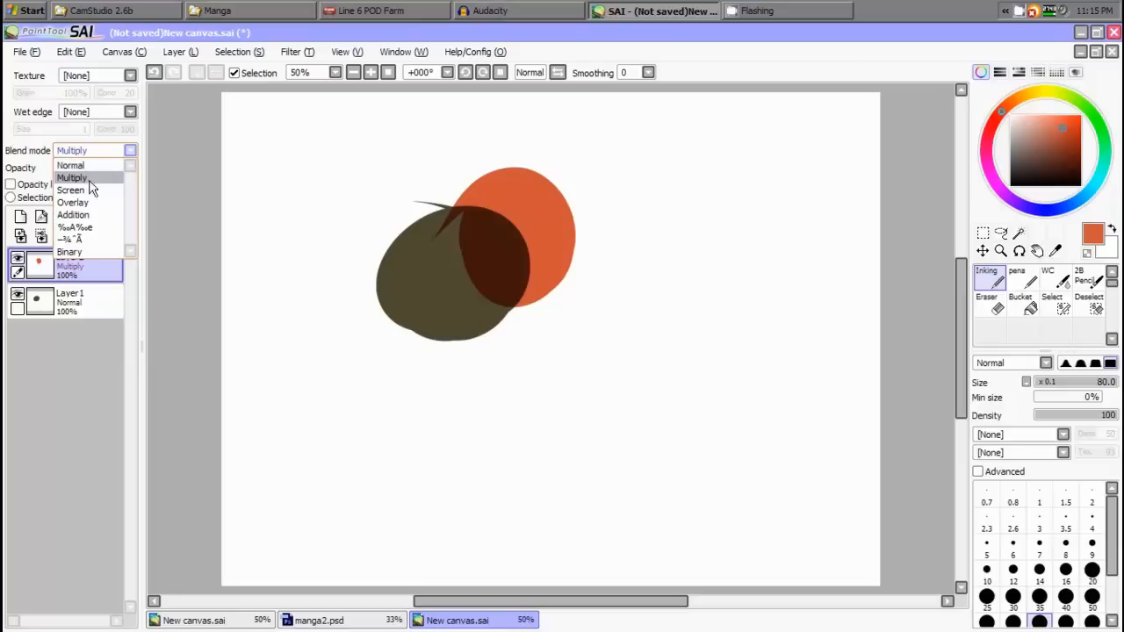
left_click(86, 185)
left_click(102, 152)
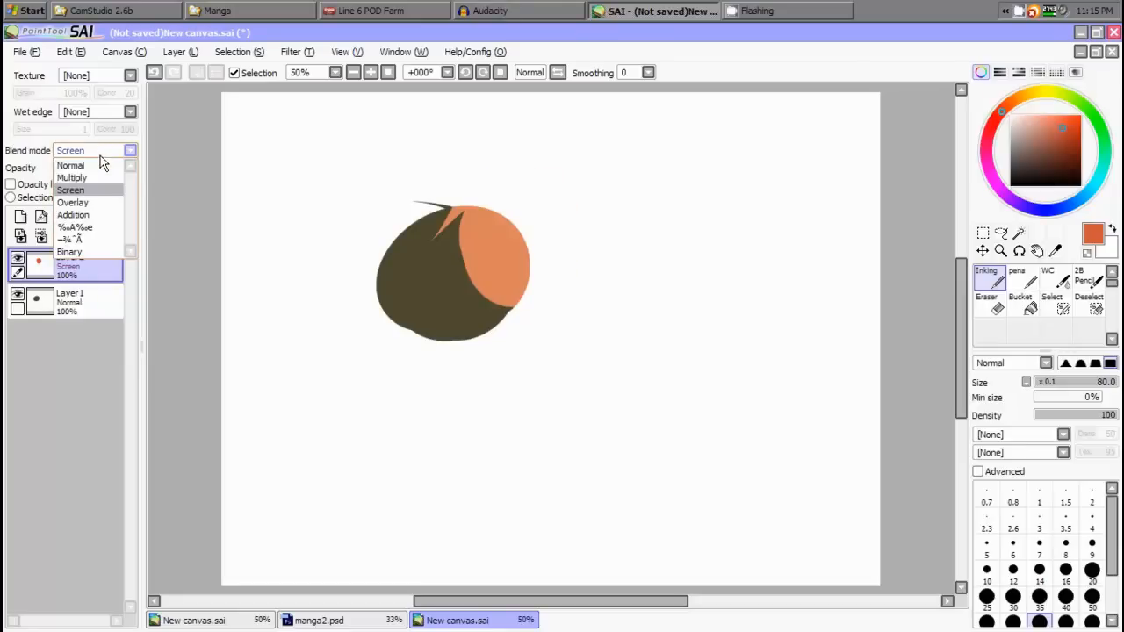
left_click(88, 202)
left_click(106, 151)
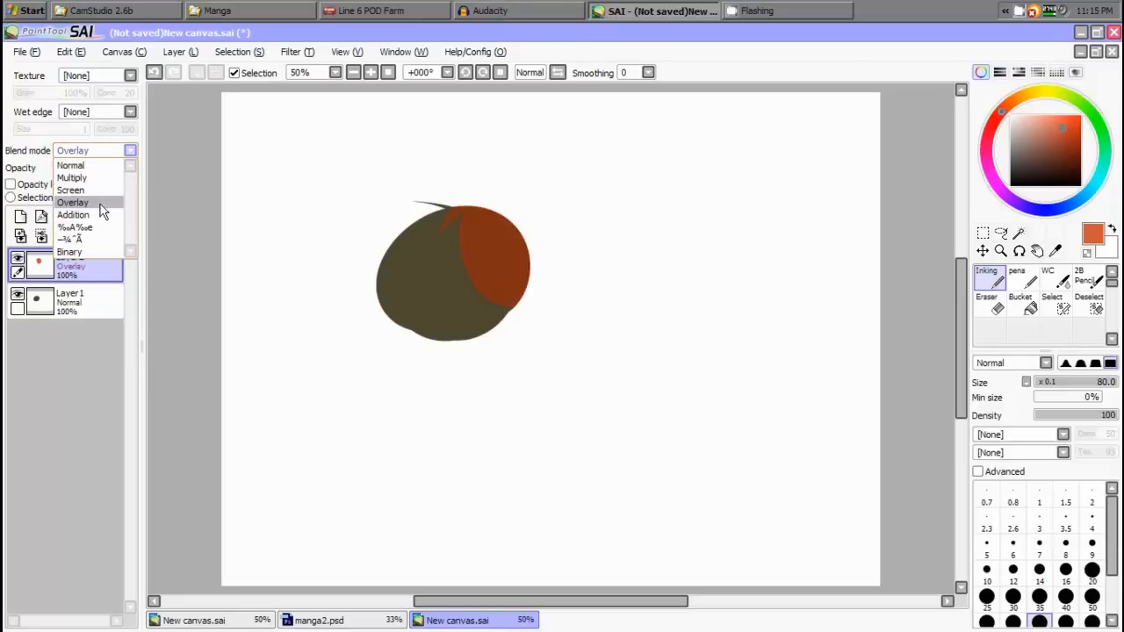
left_click(92, 212)
left_click(111, 154)
left_click(103, 166)
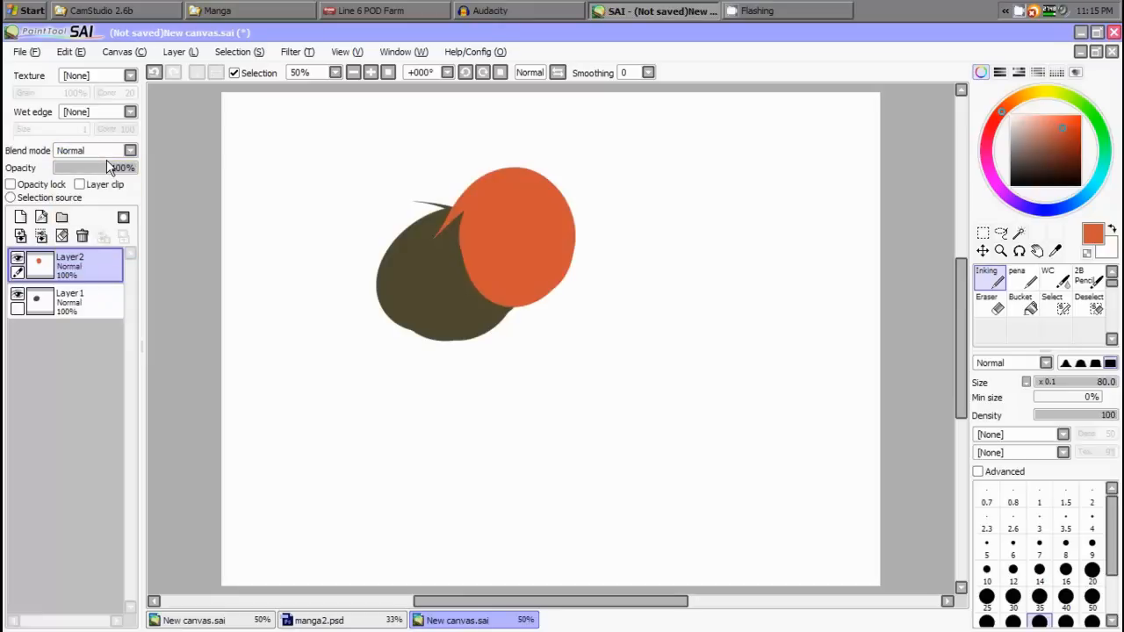
Hide and show the olive oval's layer repeatedly to compare the orange oval with and without it
left_click(17, 295)
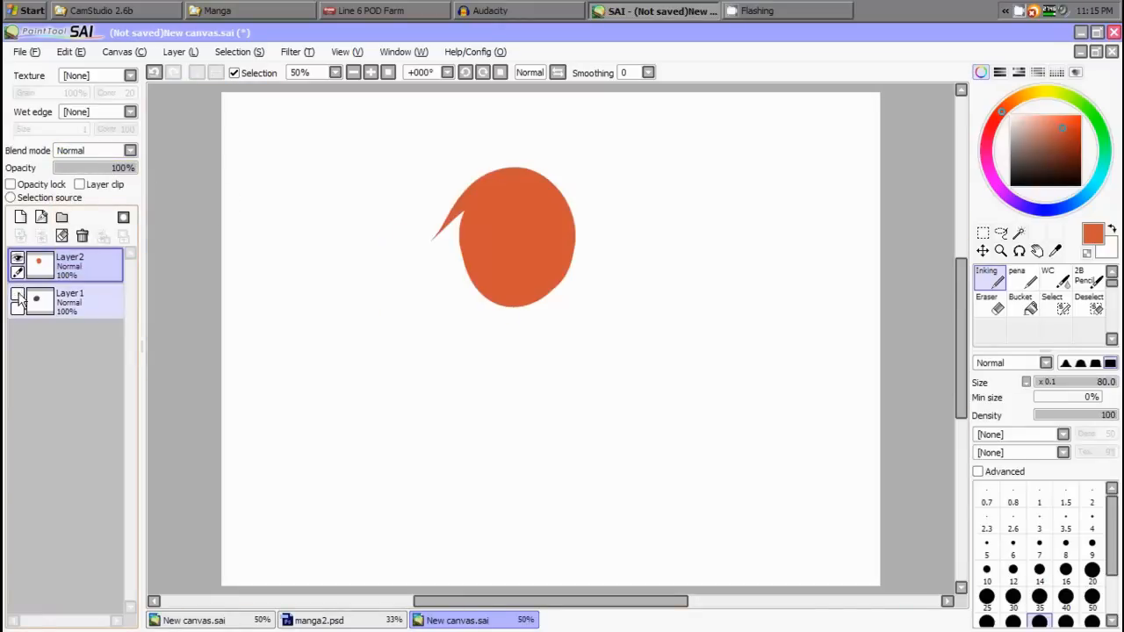
left_click(18, 296)
left_click(18, 295)
left_click(17, 295)
left_click(17, 295)
left_click(17, 295)
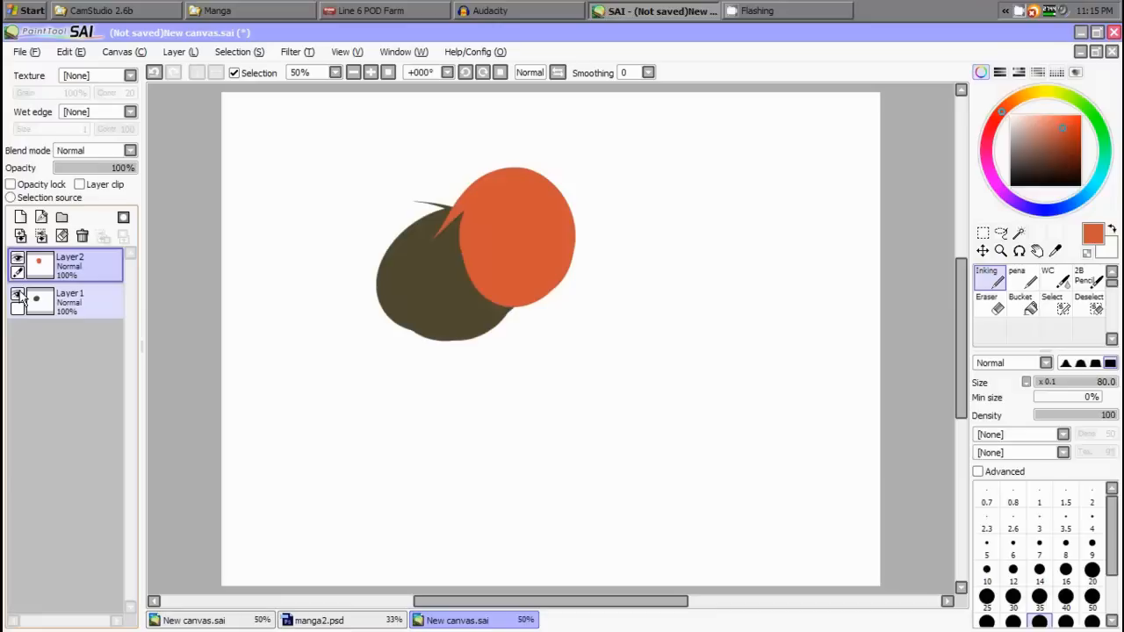
left_click(19, 297)
left_click(19, 297)
Compare the Screen and Overlay blend modes on the orange oval's layer, and leave it on Overlay
left_click(96, 153)
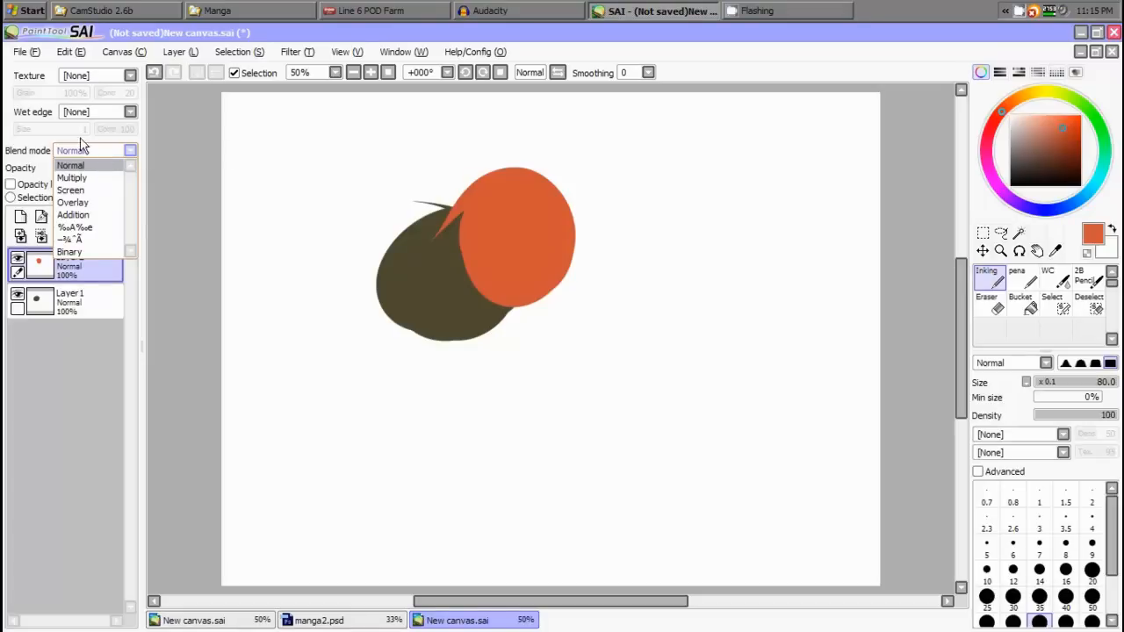
left_click(76, 190)
left_click(88, 154)
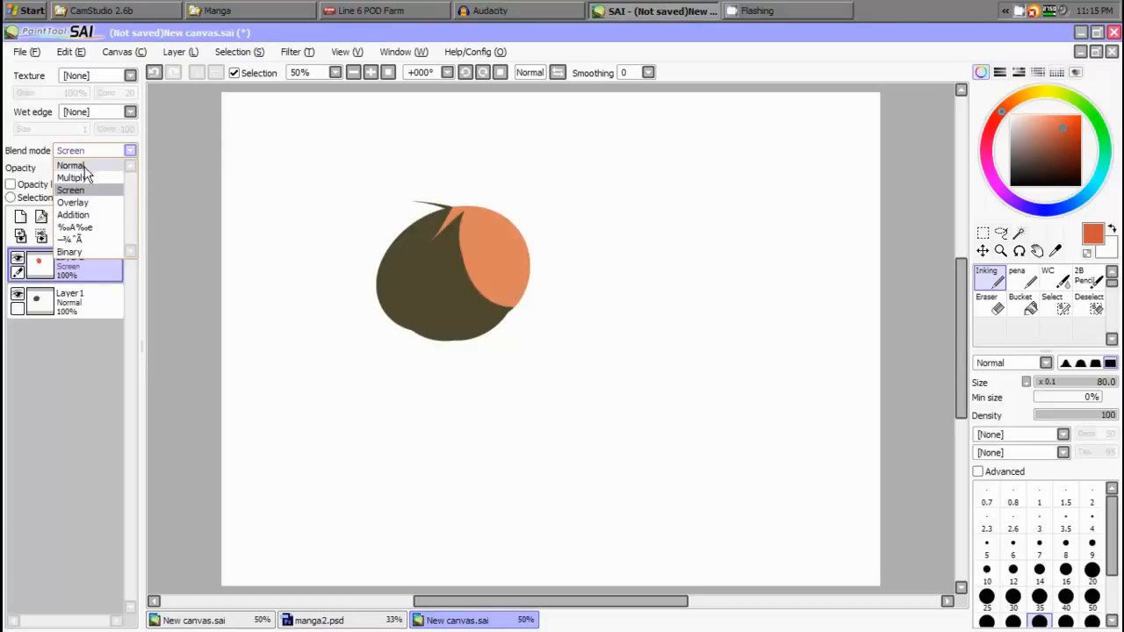
left_click(85, 202)
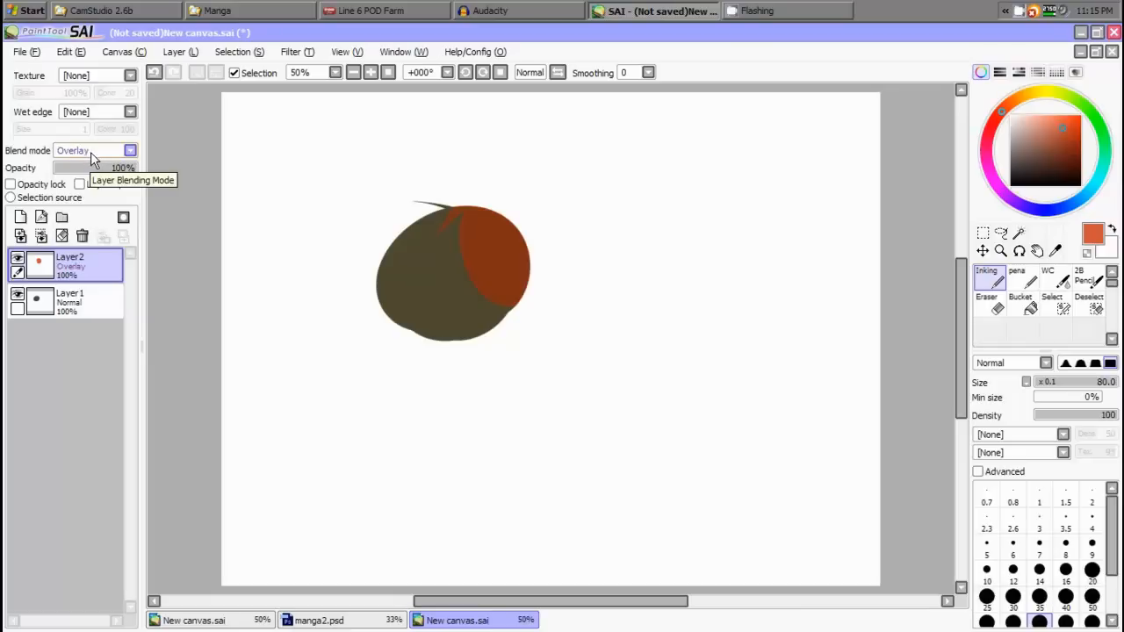
left_click(91, 152)
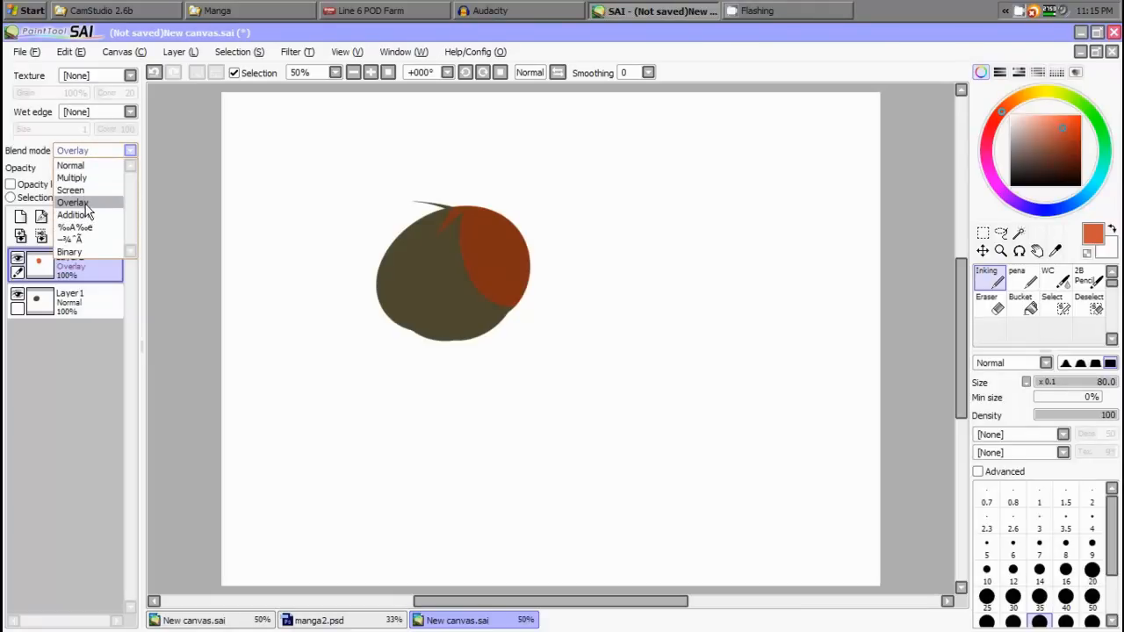
left_click(83, 193)
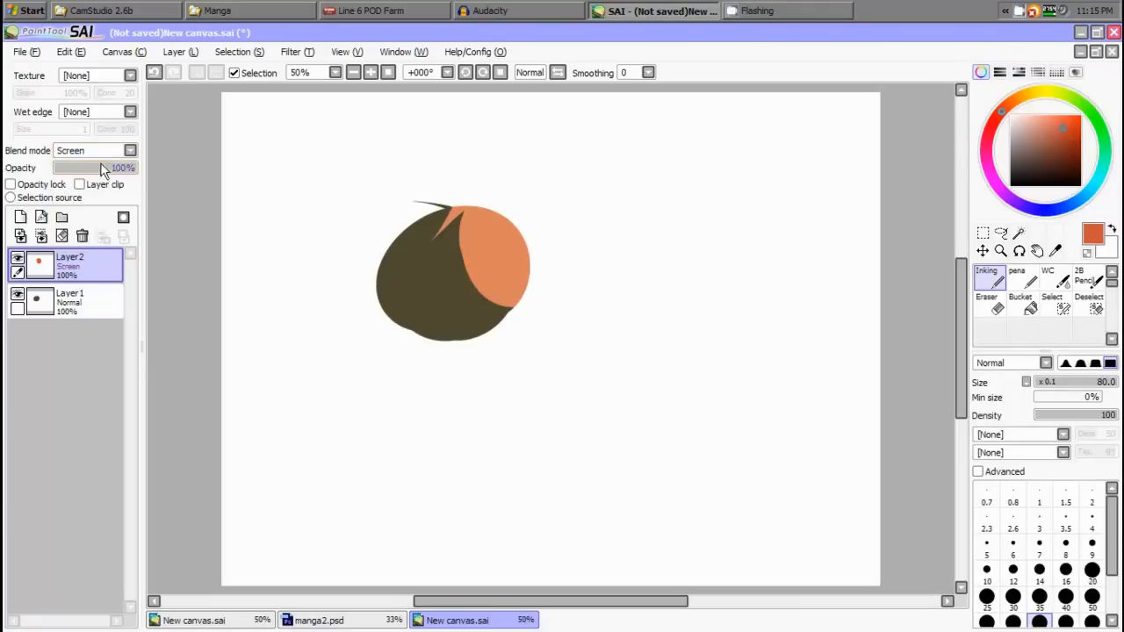
left_click(88, 152)
left_click(90, 204)
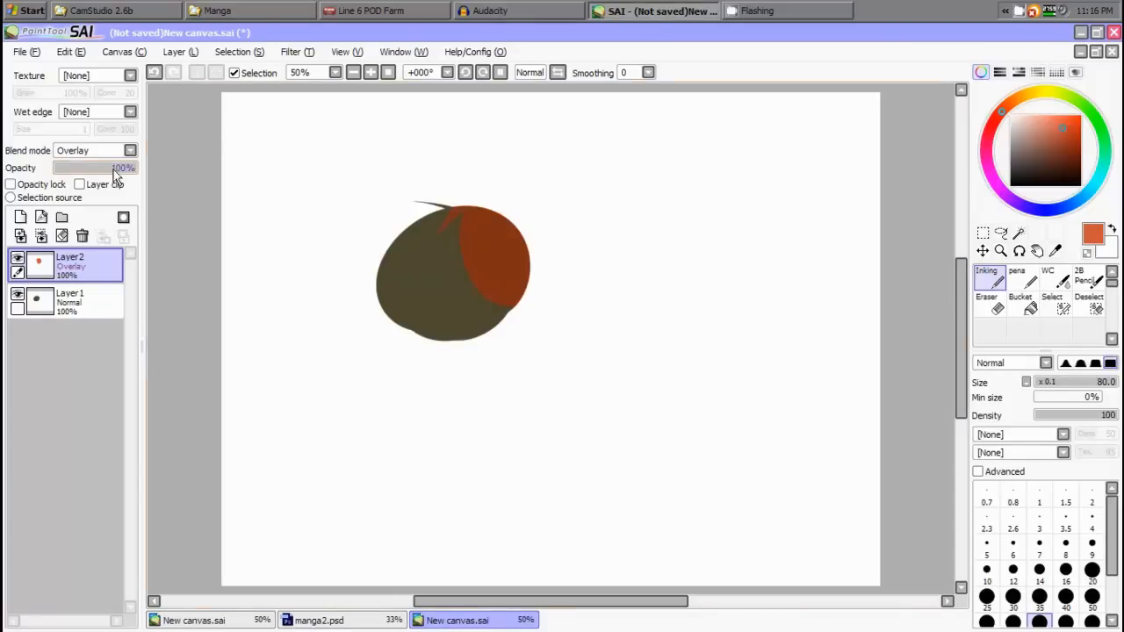
Test the orange layer's opacity at 35% and back near full strength, and delete that layer
left_click_drag(113, 168, 84, 170)
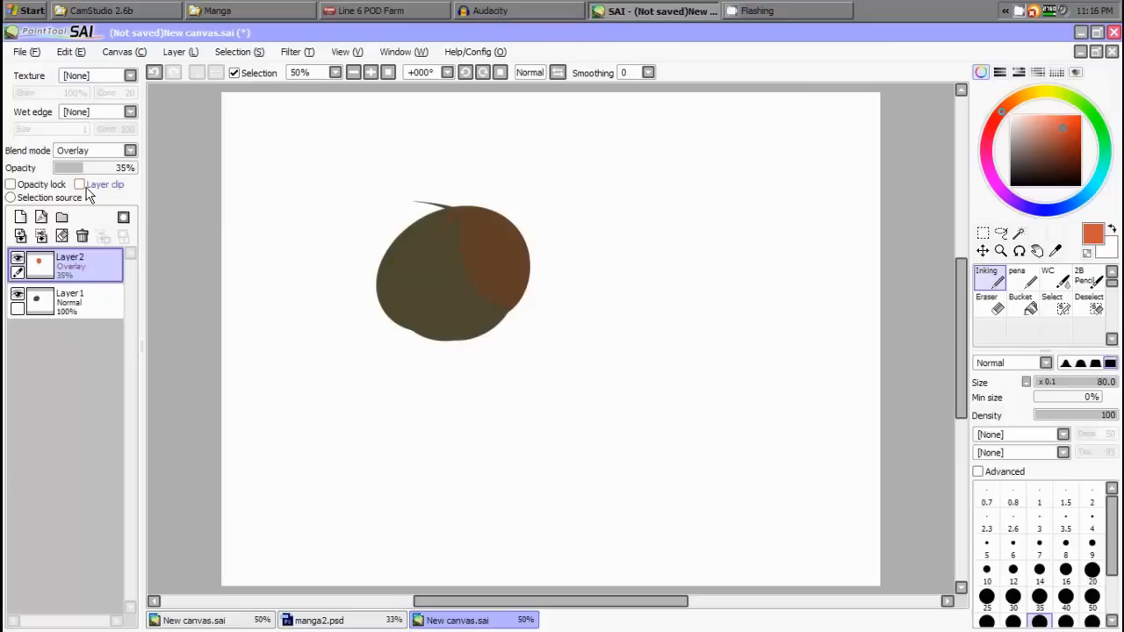
left_click_drag(123, 169, 140, 171)
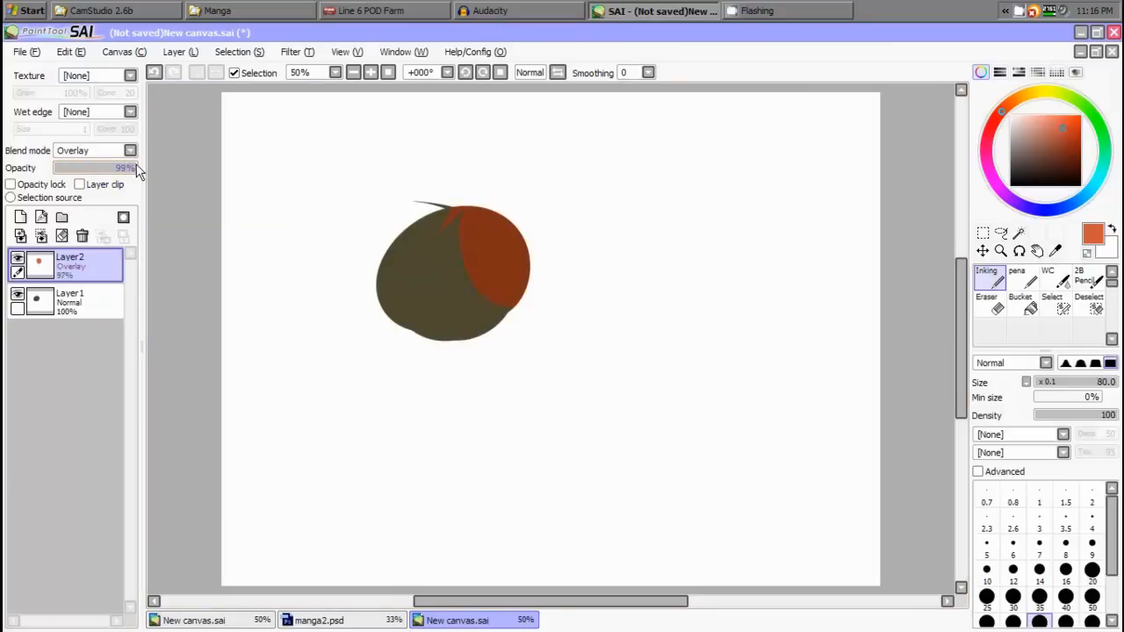
left_click(82, 237)
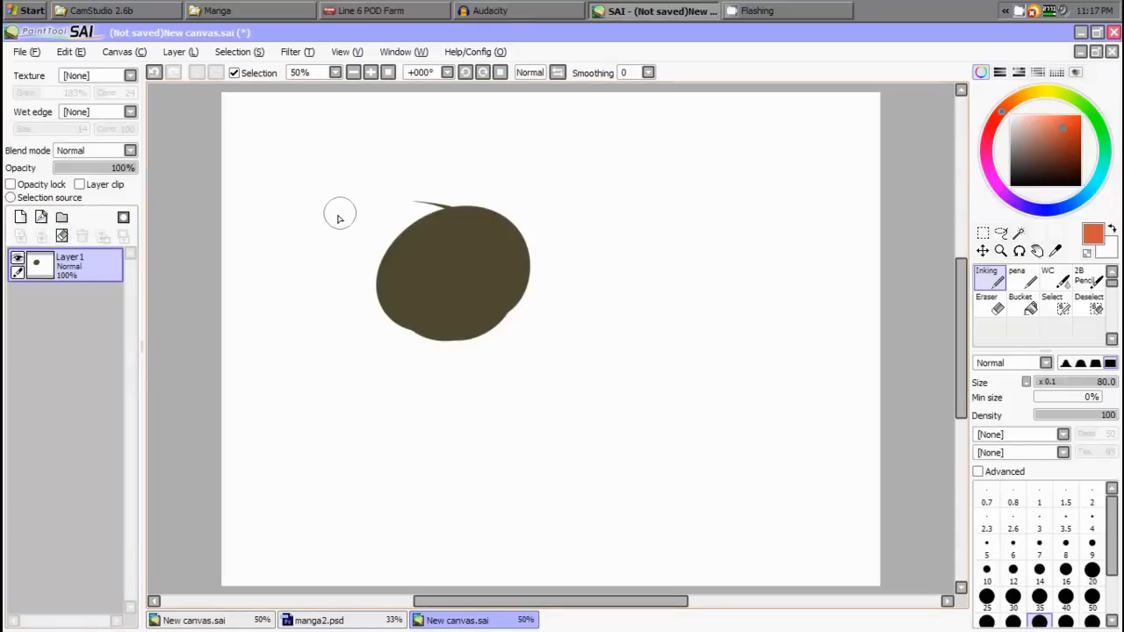
With the opacity lock off, sample the oval's dark olive and brush WC strokes around it and out to the upper right
left_click(11, 185)
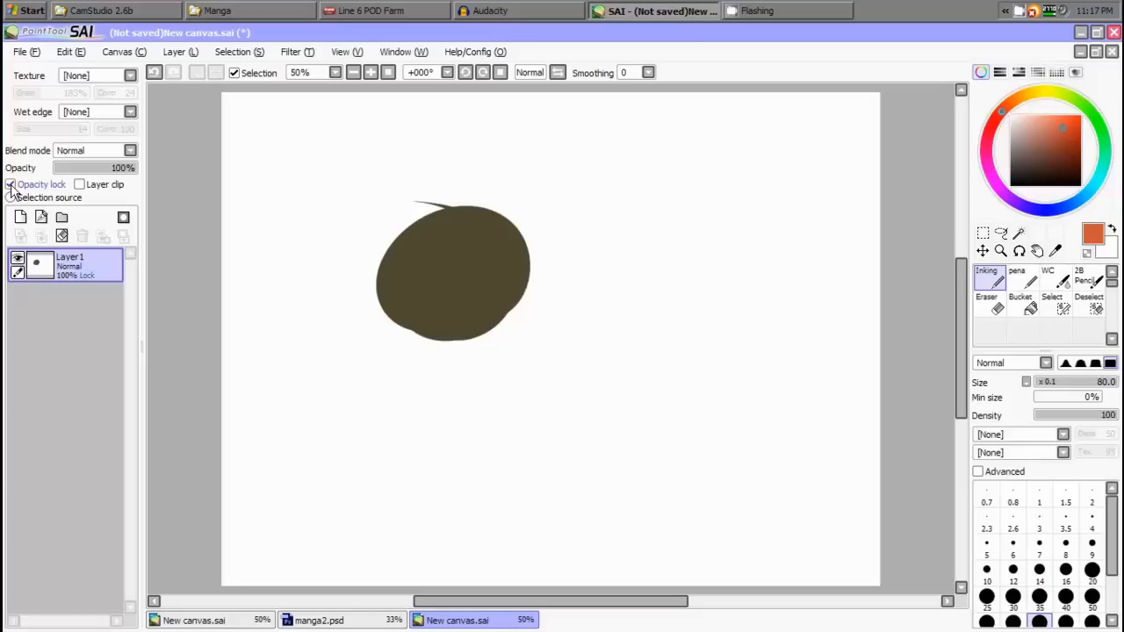
left_click(11, 185)
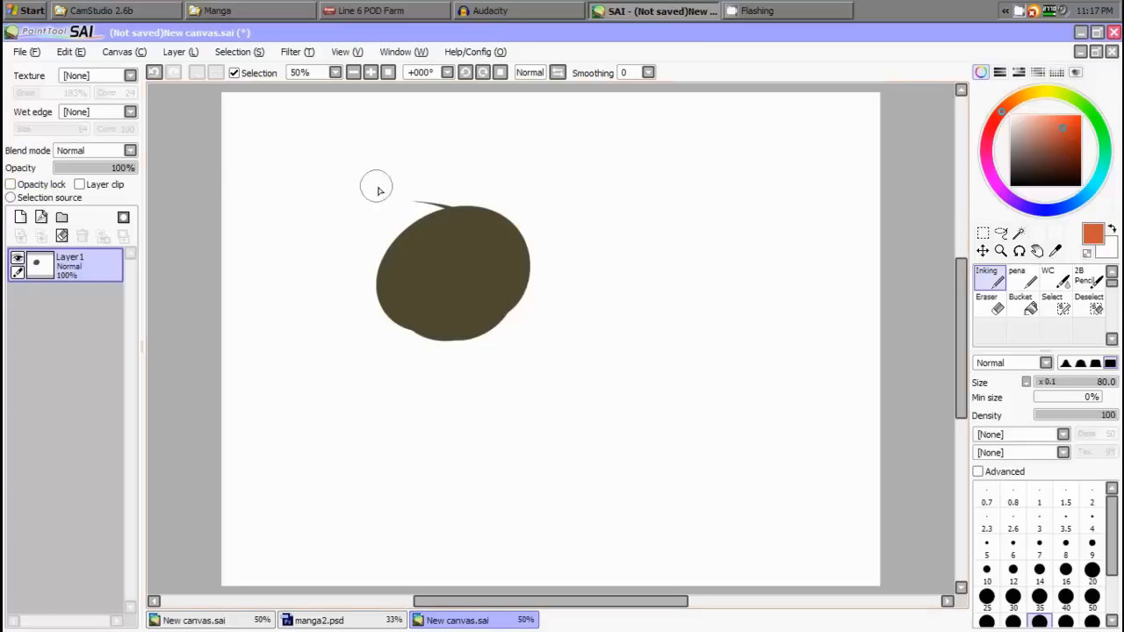
left_click(1050, 278)
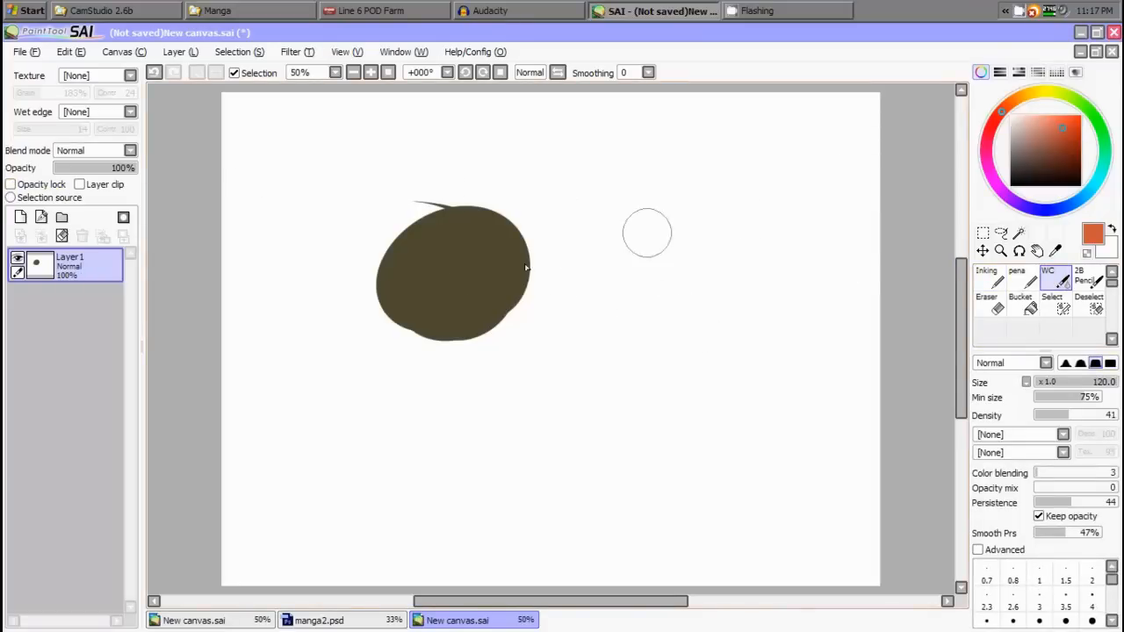
left_click(493, 254, "alt")
mouse_move(493, 254)
left_mouse_down()
mouse_move(525, 313)
mouse_move(509, 333)
mouse_move(472, 328)
mouse_move(608, 233)
mouse_move(687, 219)
mouse_move(536, 206)
mouse_move(580, 147)
mouse_move(624, 171)
mouse_move(605, 199)
mouse_move(494, 226)
mouse_move(451, 259)
mouse_move(459, 232)
mouse_move(443, 289)
mouse_move(404, 209)
mouse_move(430, 208)
mouse_move(361, 255)
left_mouse_up()
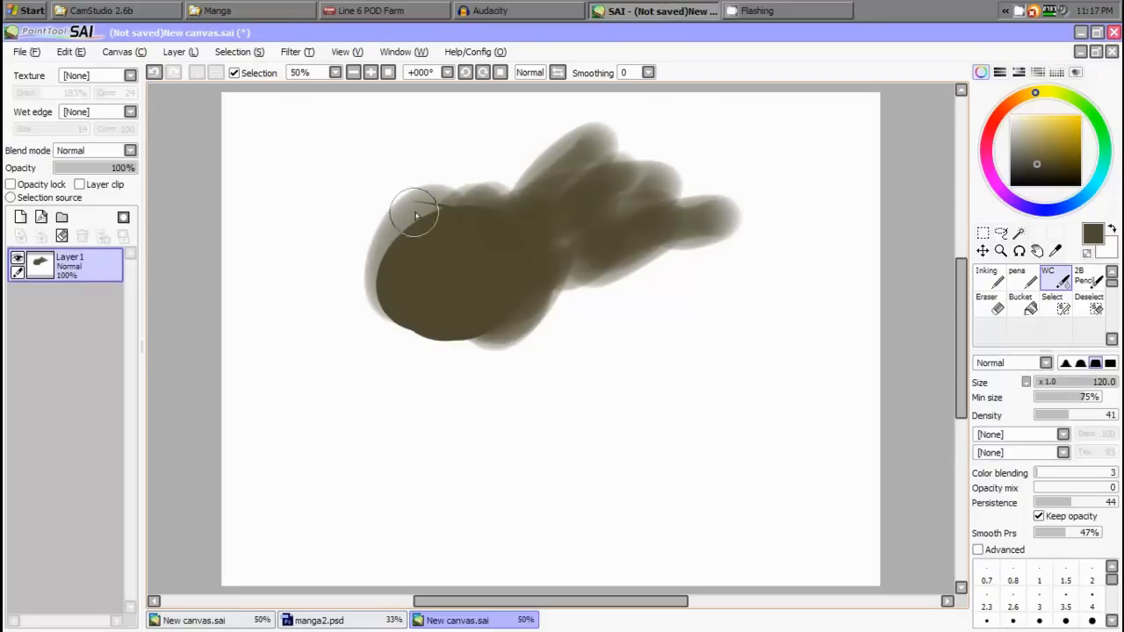
mouse_move(621, 162)
left_mouse_down()
mouse_move(675, 228)
mouse_move(752, 214)
left_mouse_up()
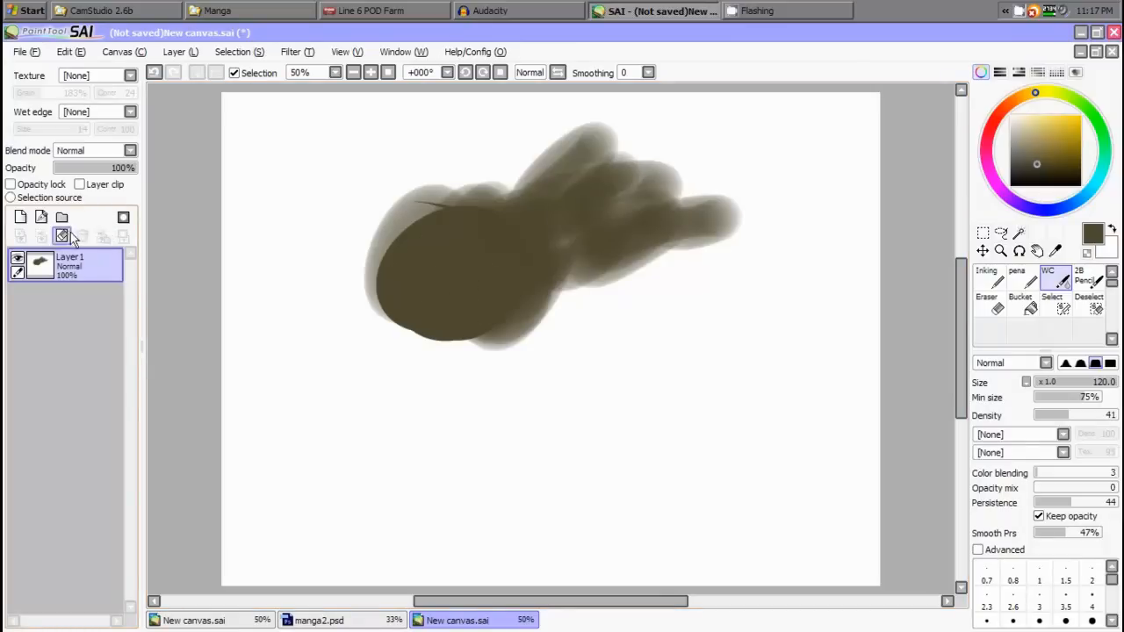
Turn on the opacity lock for Layer1, and hide and show the layer to check what it contains
left_click(11, 185)
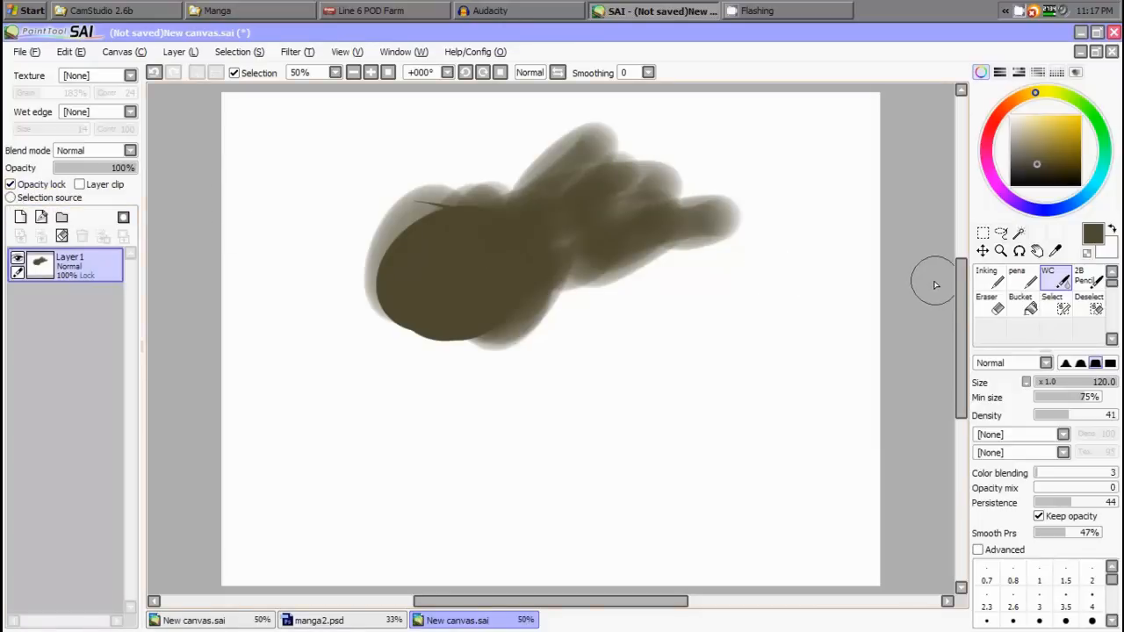
left_click(17, 259)
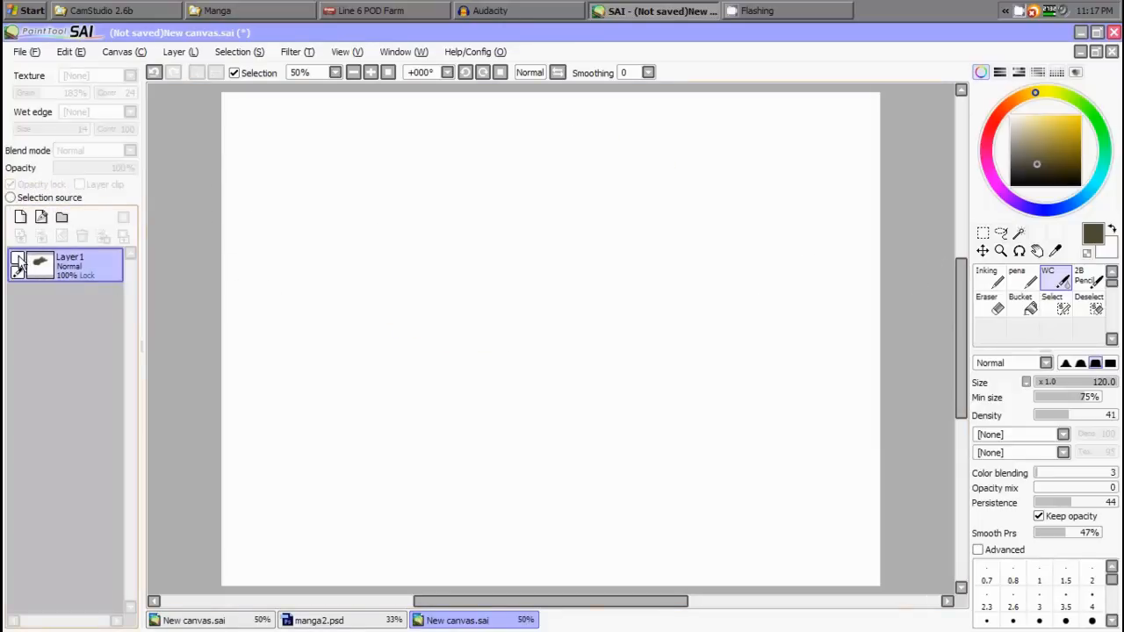
left_click(17, 258)
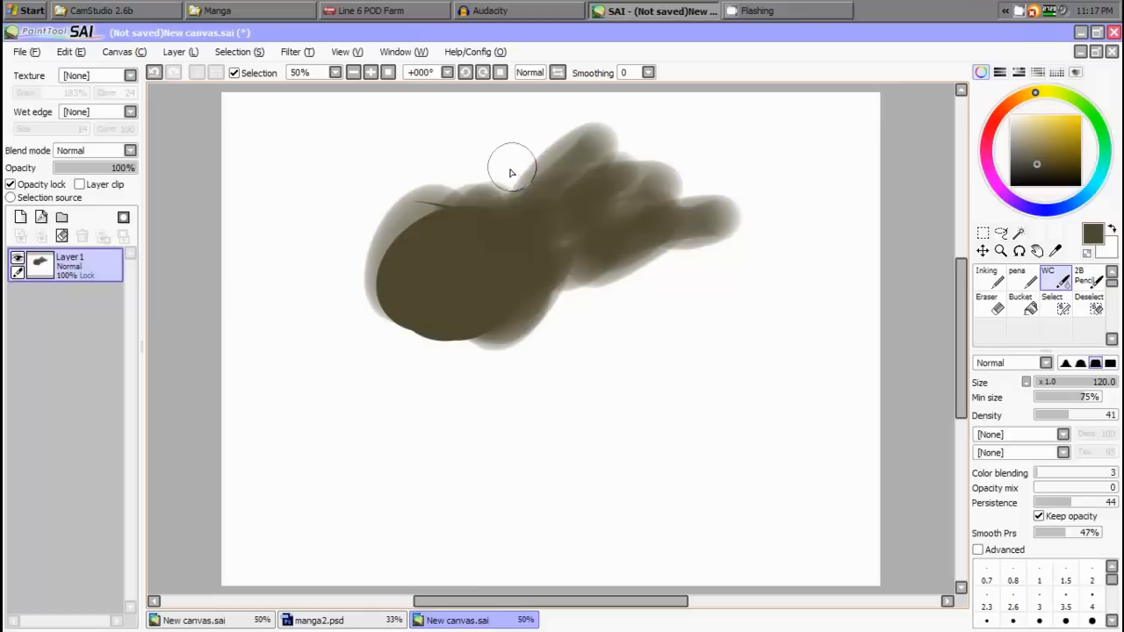
Paint magenta Inking strokes over the olive shape on the opacity-locked layer, filling most of the oval and its upper-right arms
key("n")
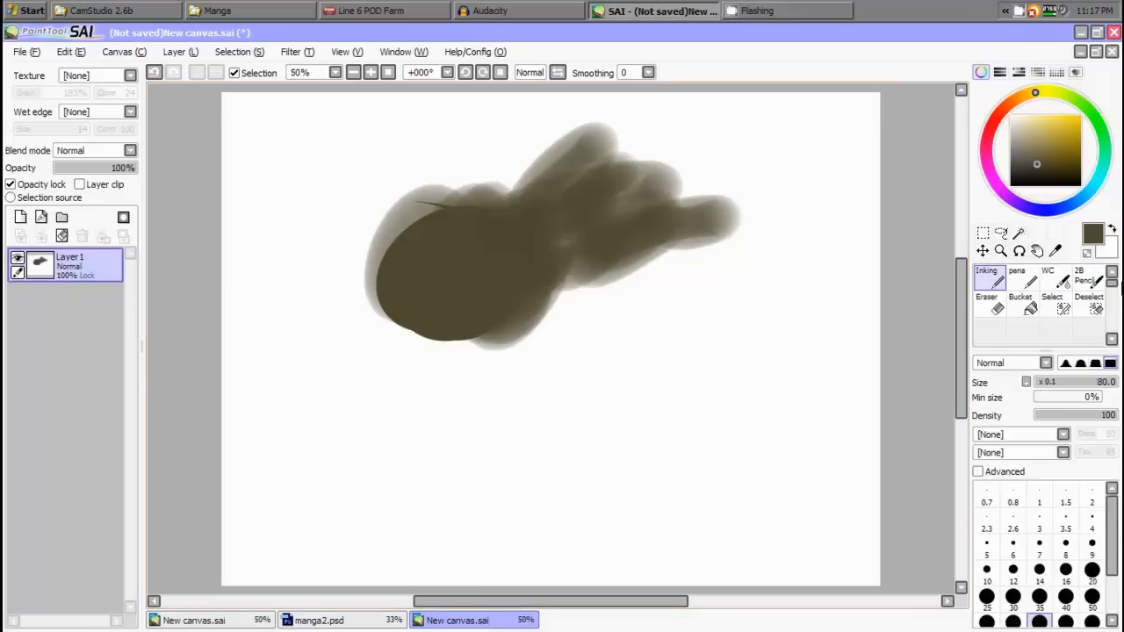
mouse_move(1035, 93)
left_mouse_down()
mouse_move(992, 127)
mouse_move(990, 182)
left_mouse_up()
left_click_drag(1061, 133, 1059, 123)
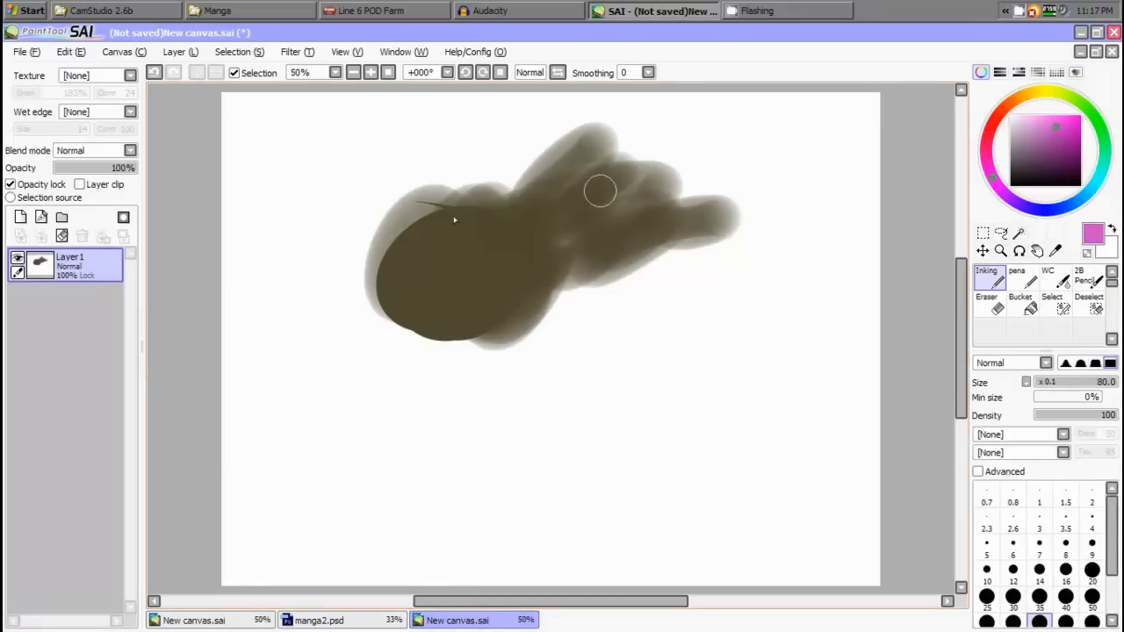
mouse_move(405, 195)
left_mouse_down()
mouse_move(492, 328)
mouse_move(544, 317)
left_mouse_up()
mouse_move(813, 306)
left_mouse_down()
mouse_move(773, 193)
mouse_move(665, 150)
mouse_move(618, 224)
mouse_move(402, 205)
mouse_move(620, 332)
left_mouse_up()
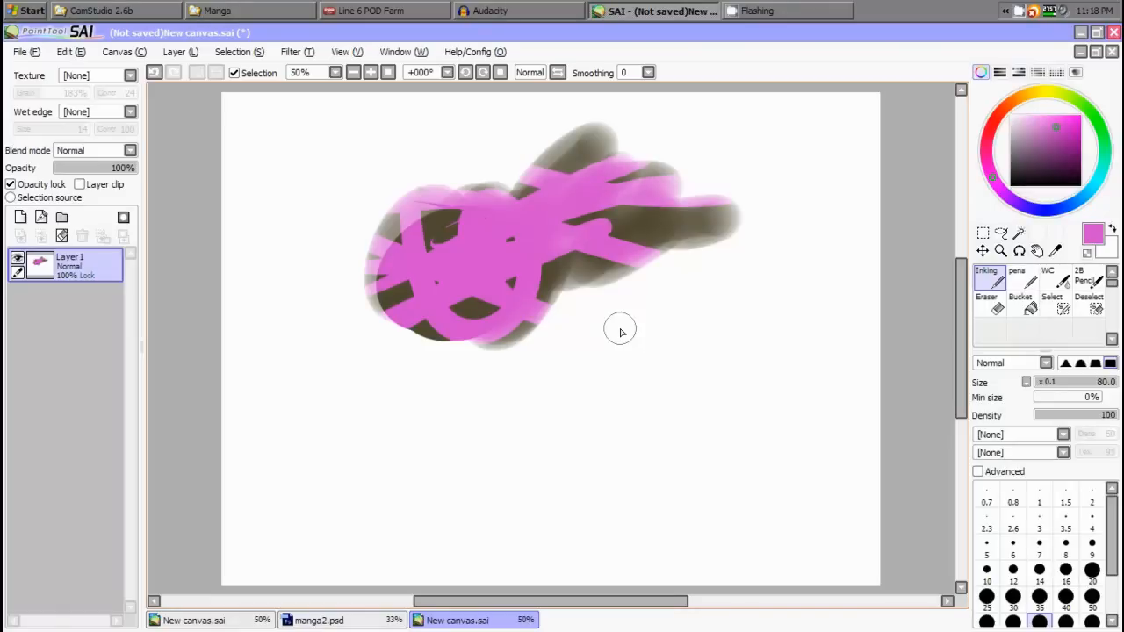
mouse_move(726, 193)
left_mouse_down()
mouse_move(687, 240)
mouse_move(660, 233)
mouse_move(674, 206)
mouse_move(558, 281)
mouse_move(507, 340)
mouse_move(466, 322)
left_mouse_up()
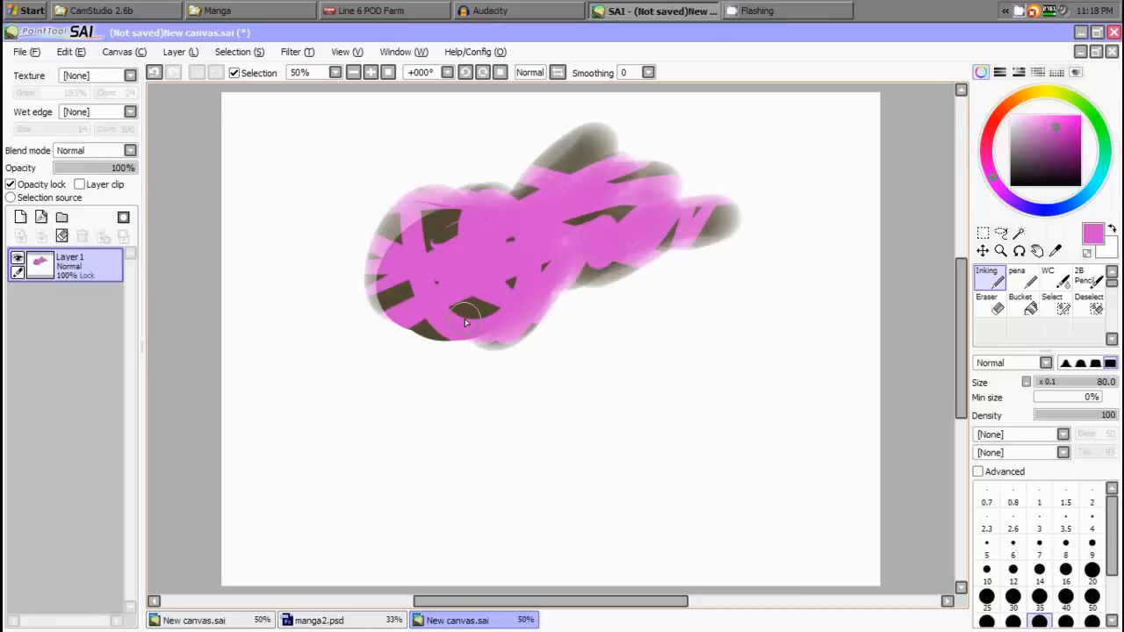
left_click_drag(404, 180, 527, 329)
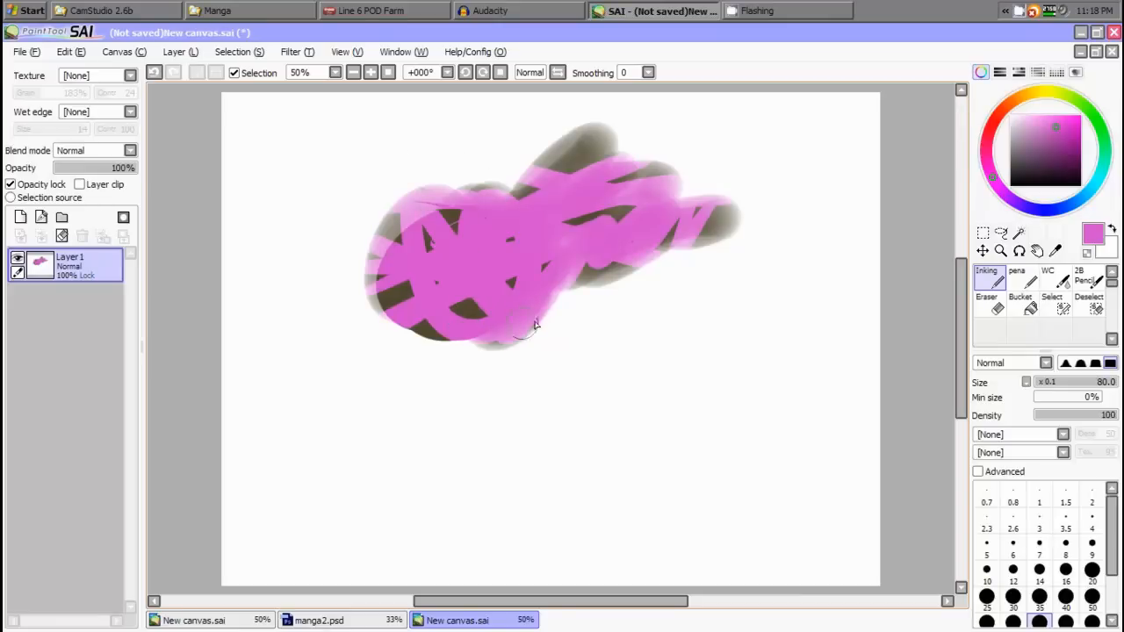
mouse_move(412, 261)
left_mouse_down()
mouse_move(355, 312)
mouse_move(372, 263)
mouse_move(424, 236)
mouse_move(431, 289)
mouse_move(482, 296)
mouse_move(455, 329)
mouse_move(408, 312)
left_mouse_up()
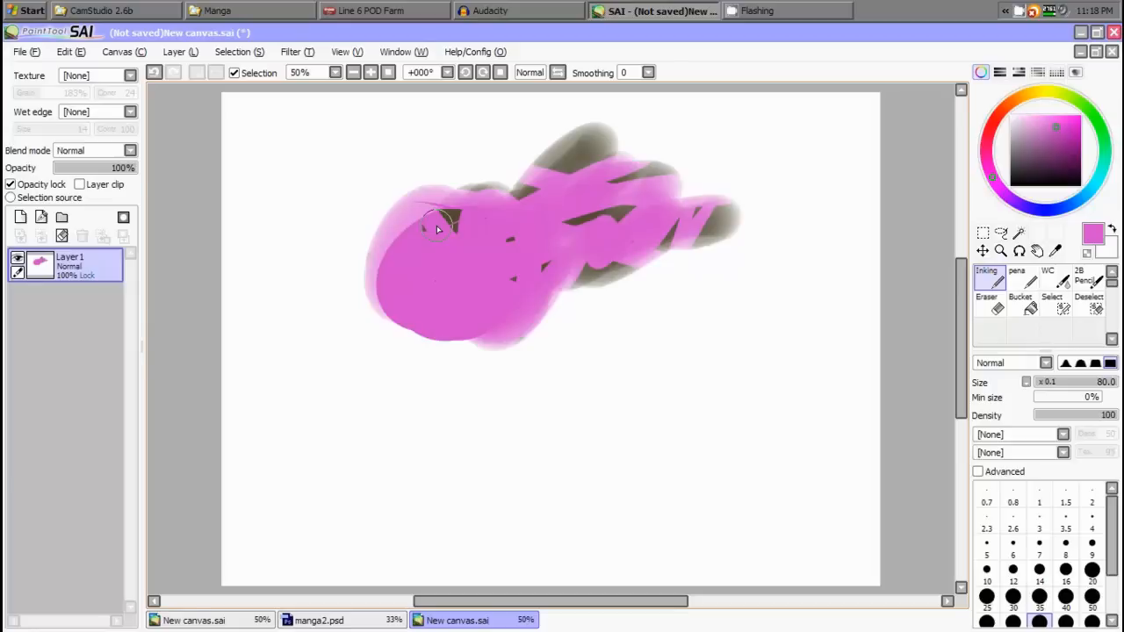
Toggle Layer1's opacity lock off and on several times, leaving it on
left_click(11, 185)
left_click(10, 185)
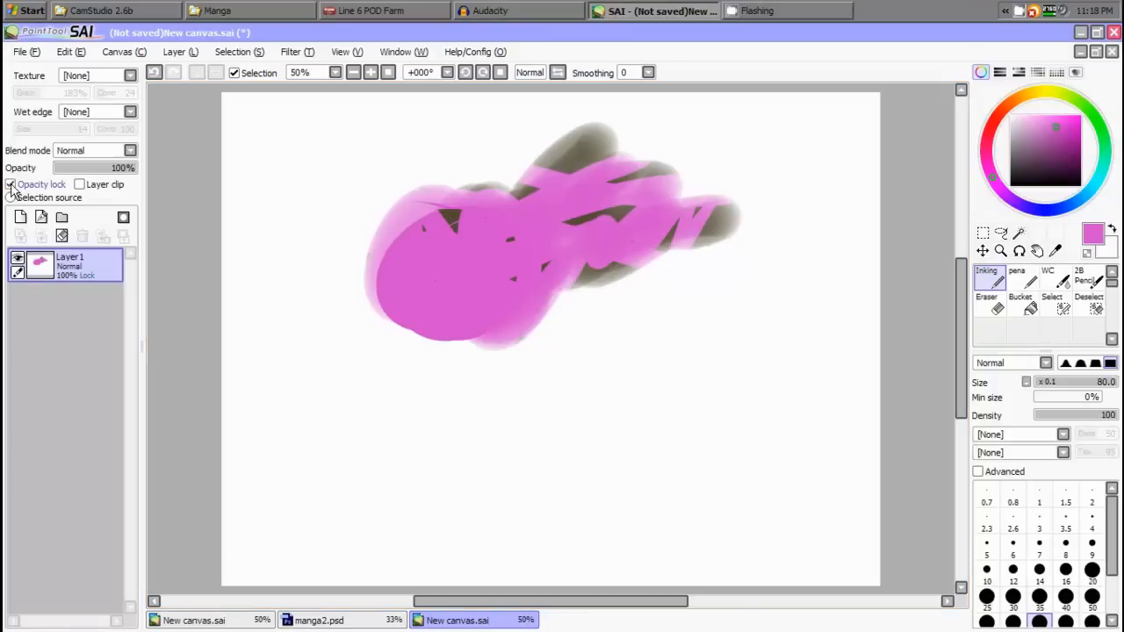
left_click(11, 185)
left_click(10, 185)
left_click(11, 186)
left_click(10, 185)
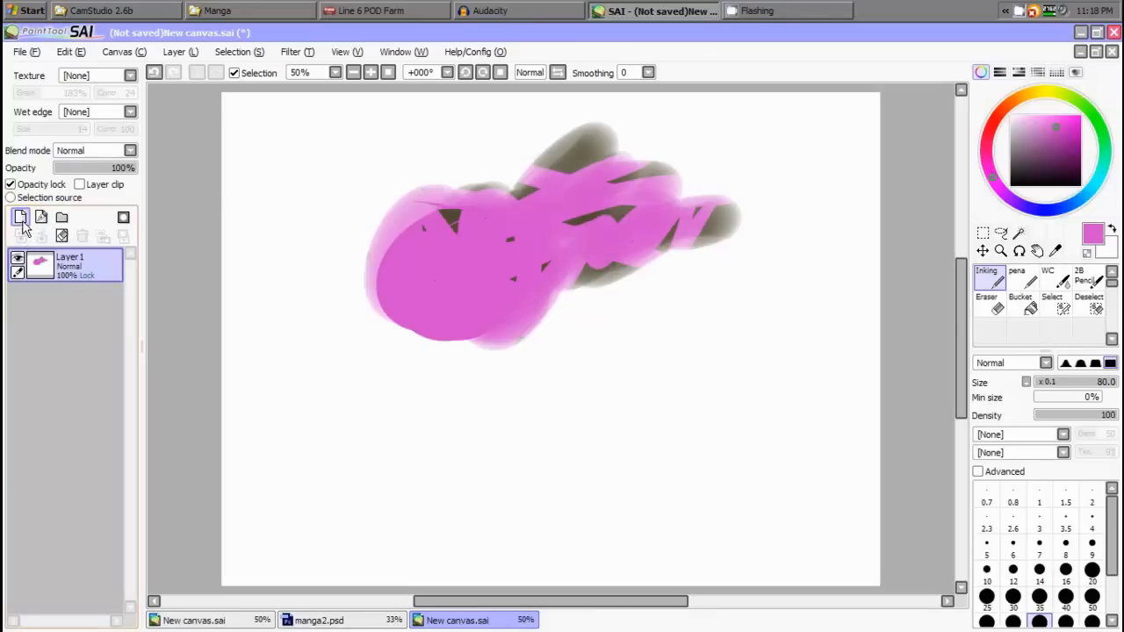
Add a new layer above the painted one, and name the painted layer A and the new layer B
left_click(21, 221)
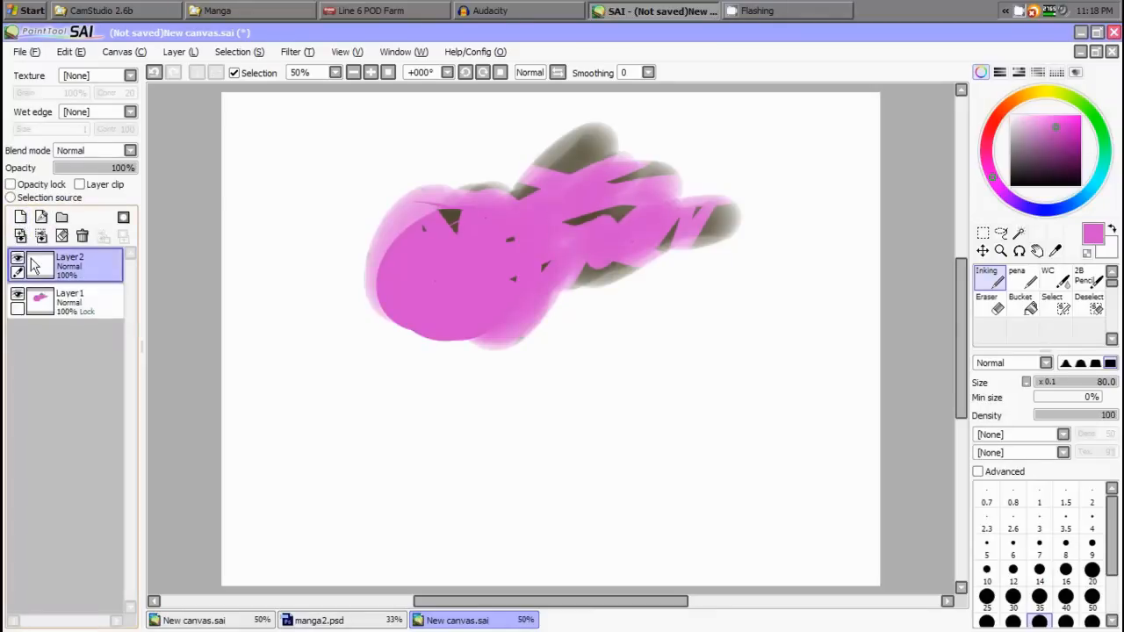
double_click(70, 301)
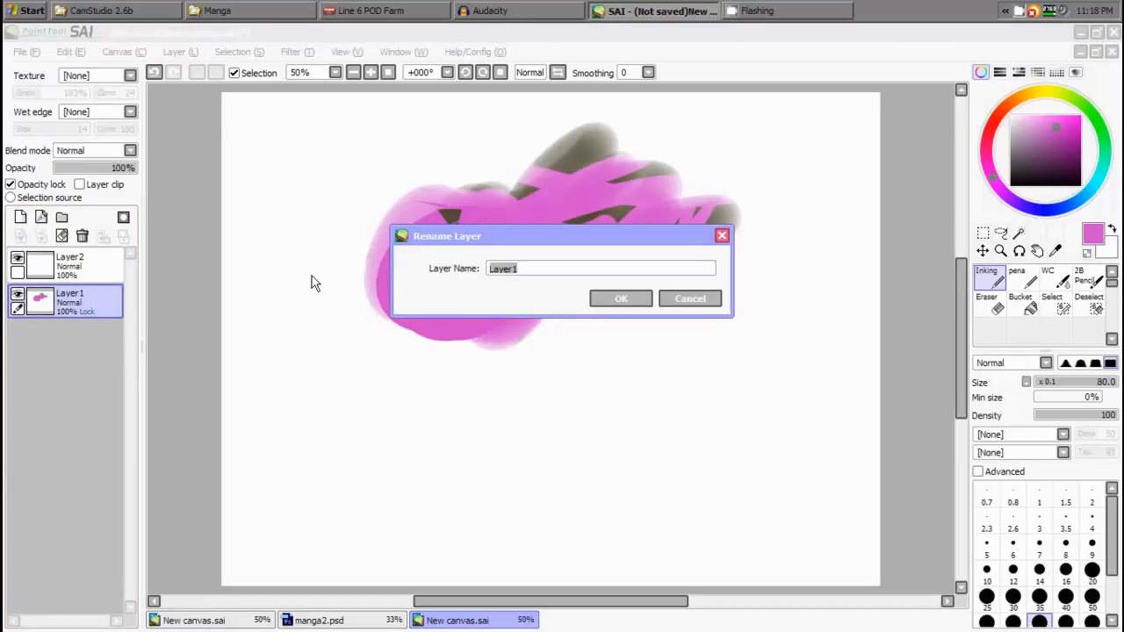
type("a")
key("Return")
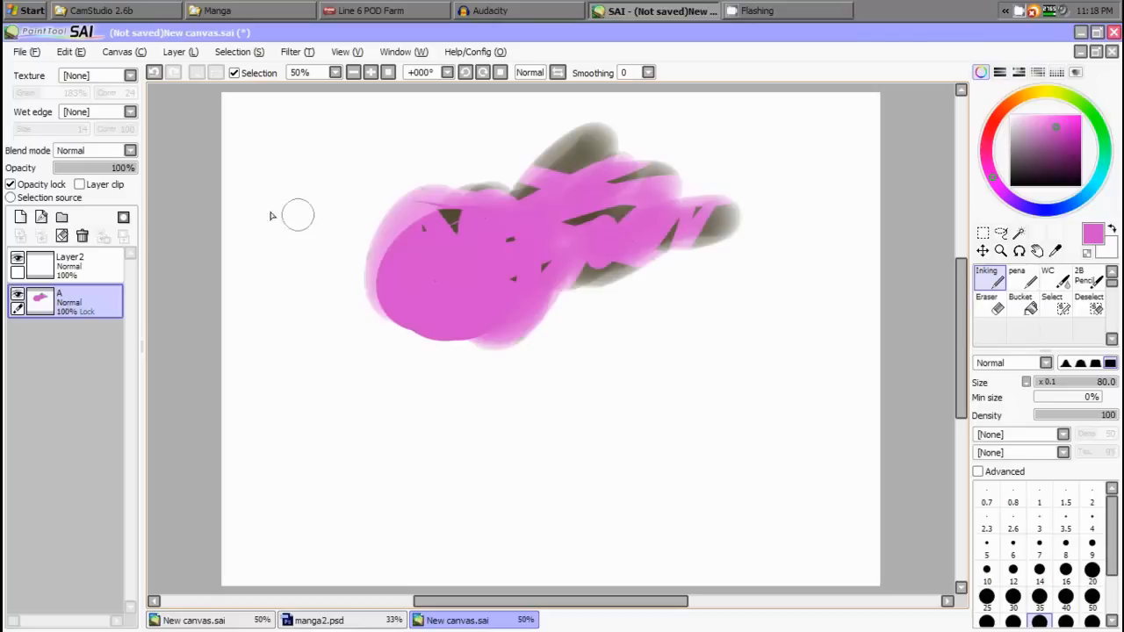
double_click(70, 262)
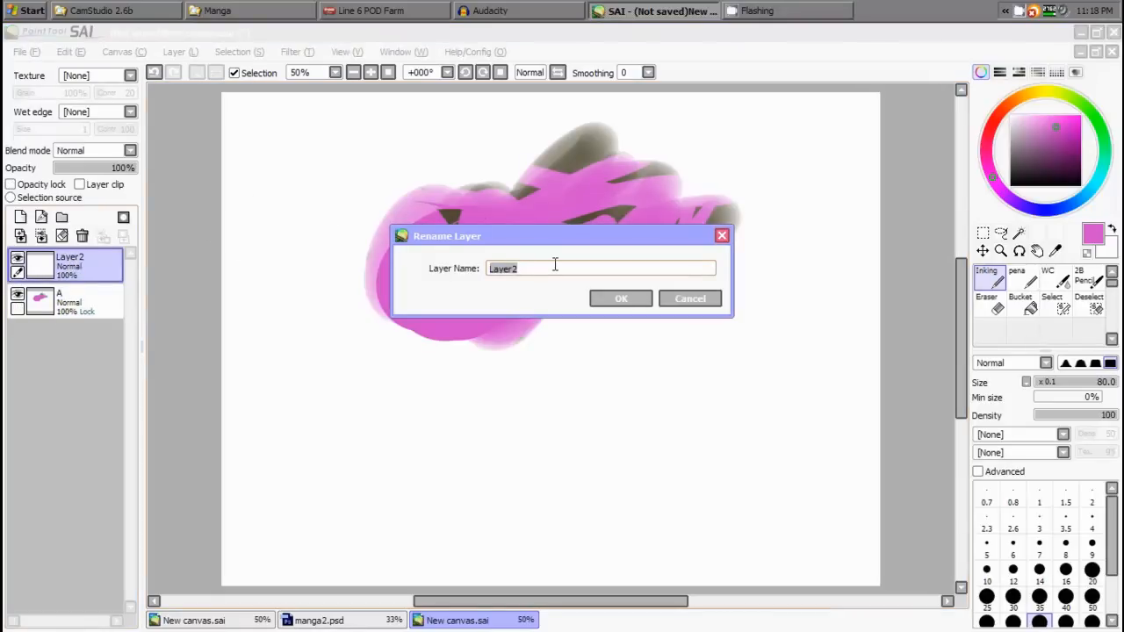
type("b")
key("Return")
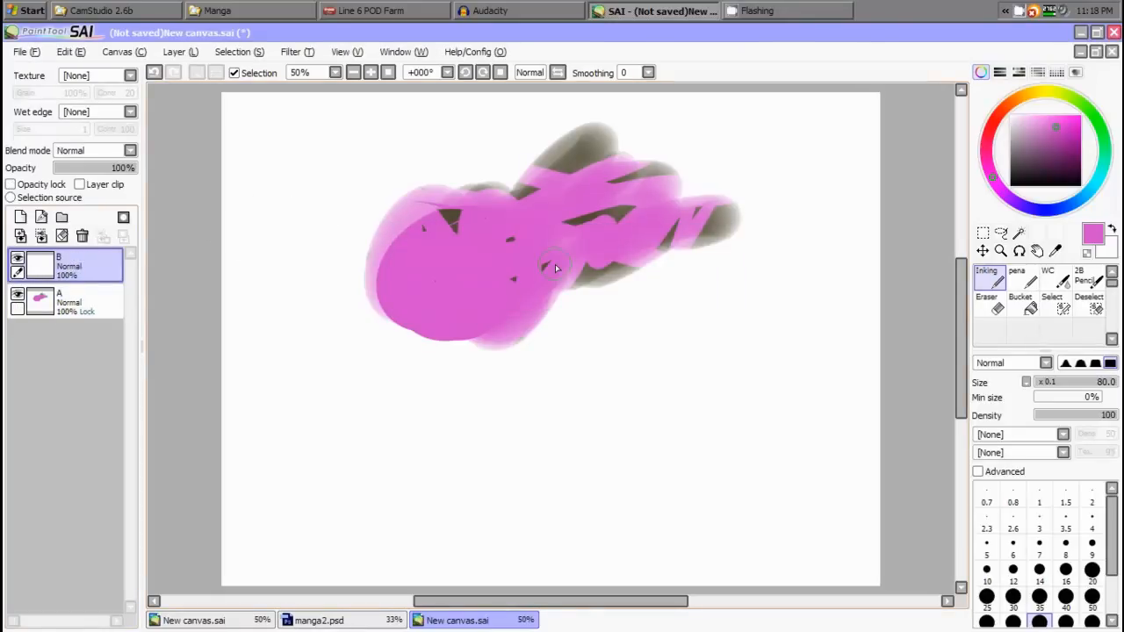
Turn on layer clip for layer B so that it clips to layer A
left_click(50, 304)
left_click(63, 268)
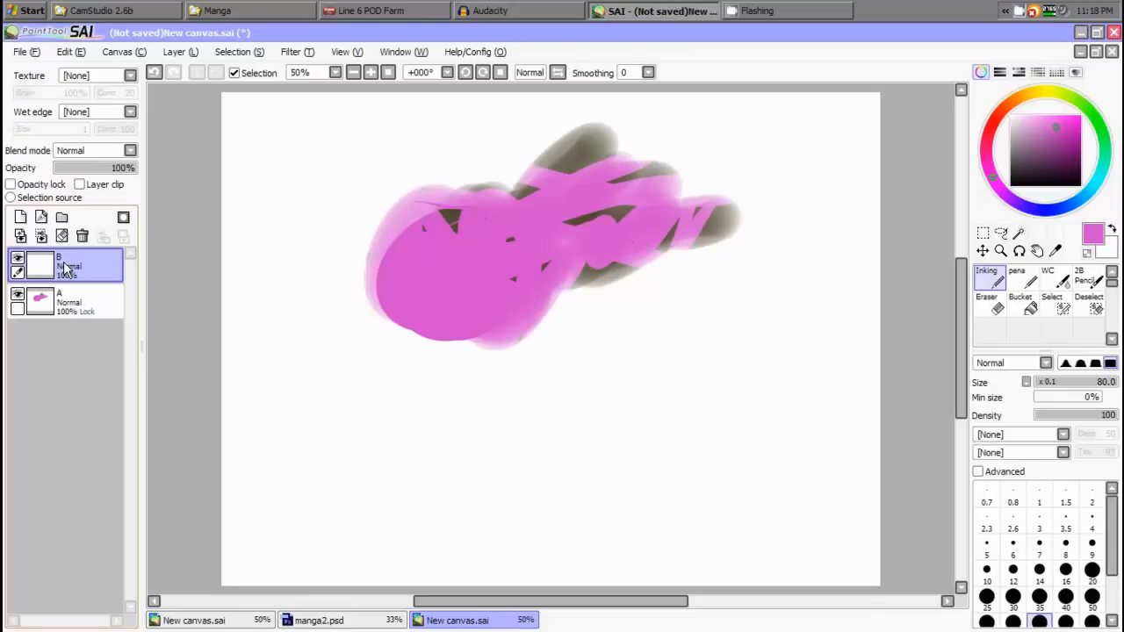
left_click(80, 185)
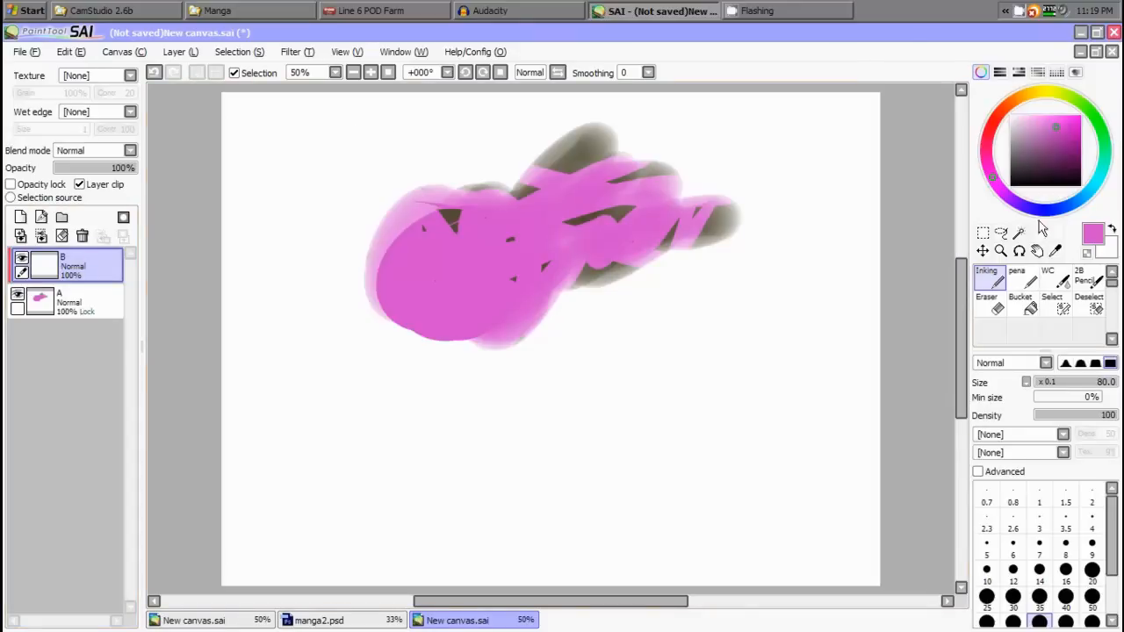
Paint muted blue Inking strokes over the whole magenta shape on the clipped layer B
left_click(1091, 188)
left_click(1044, 147)
mouse_move(480, 203)
left_mouse_down()
mouse_move(430, 198)
mouse_move(439, 316)
mouse_move(497, 175)
mouse_move(444, 223)
mouse_move(527, 171)
mouse_move(595, 251)
mouse_move(460, 141)
mouse_move(459, 200)
left_mouse_up()
mouse_move(507, 240)
left_mouse_down()
mouse_move(496, 338)
mouse_move(457, 333)
mouse_move(371, 356)
left_mouse_up()
mouse_move(454, 254)
left_mouse_down()
mouse_move(616, 225)
mouse_move(594, 156)
mouse_move(558, 173)
mouse_move(617, 232)
mouse_move(595, 233)
mouse_move(607, 211)
mouse_move(615, 222)
mouse_move(698, 185)
mouse_move(709, 245)
mouse_move(646, 241)
mouse_move(564, 278)
mouse_move(527, 327)
mouse_move(638, 250)
mouse_move(698, 188)
mouse_move(679, 161)
mouse_move(617, 149)
mouse_move(715, 214)
left_mouse_up()
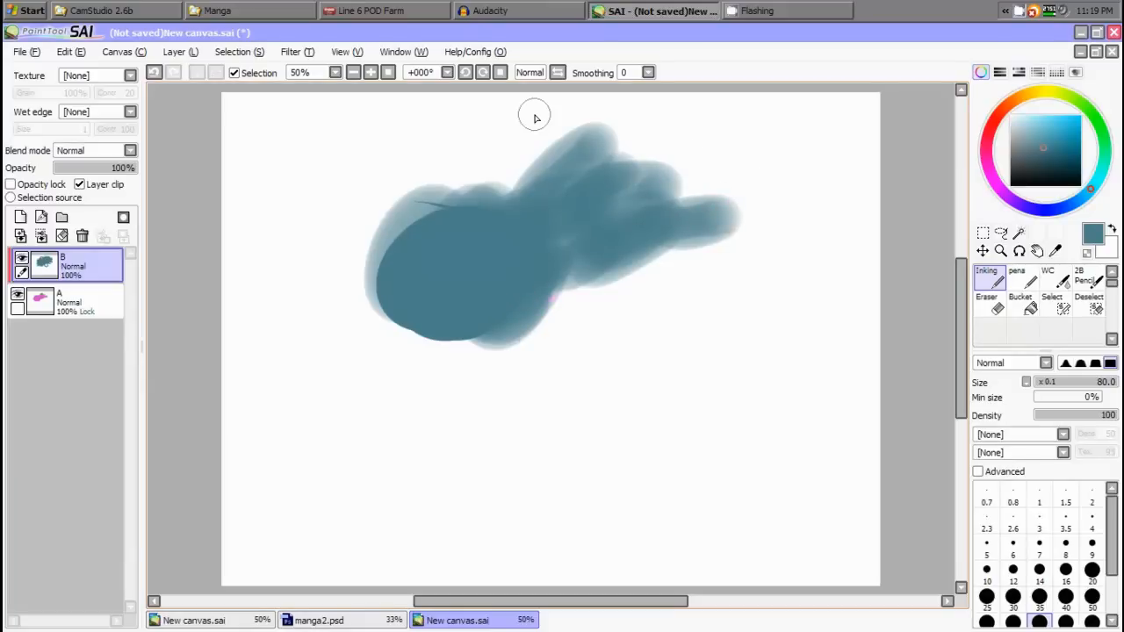
Hide and show layers A and B to compare the clipped paint, and turn off layer clip on B
left_click(17, 296)
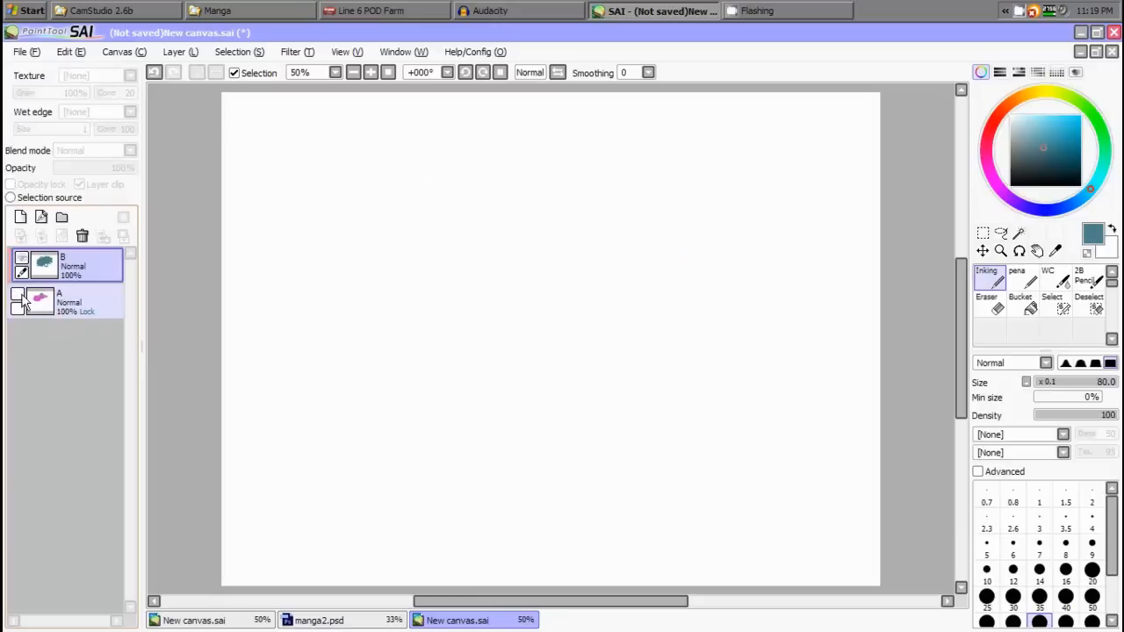
left_click(24, 300)
left_click(27, 263)
left_click(27, 263)
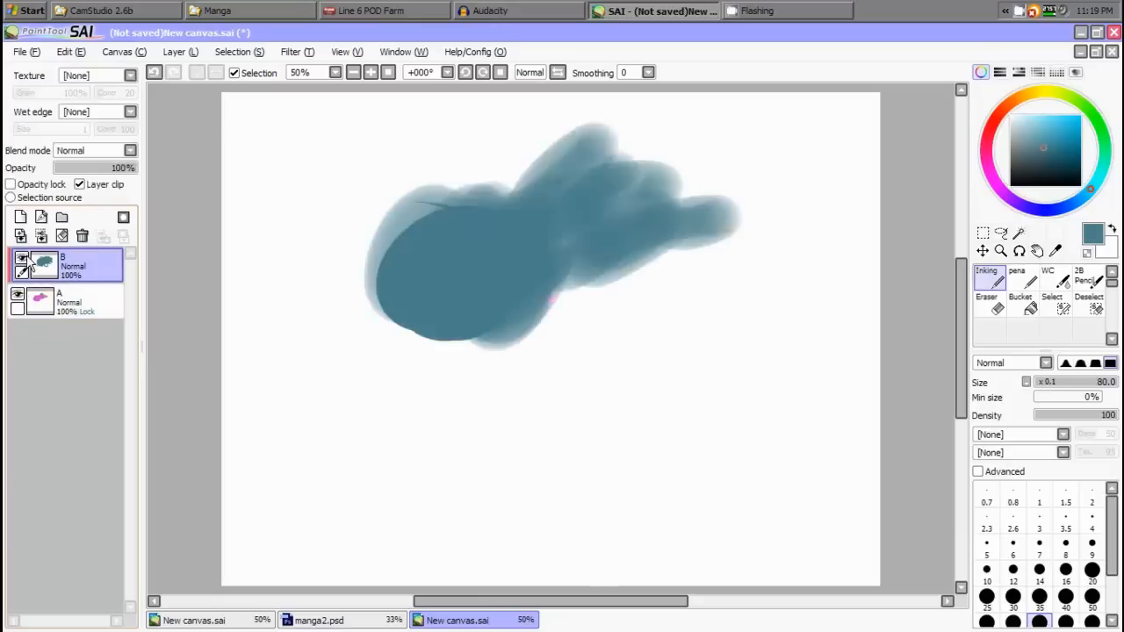
left_click(26, 262)
left_click(26, 262)
left_click(26, 261)
left_click(26, 262)
left_click(25, 262)
left_click(25, 263)
left_click(79, 184)
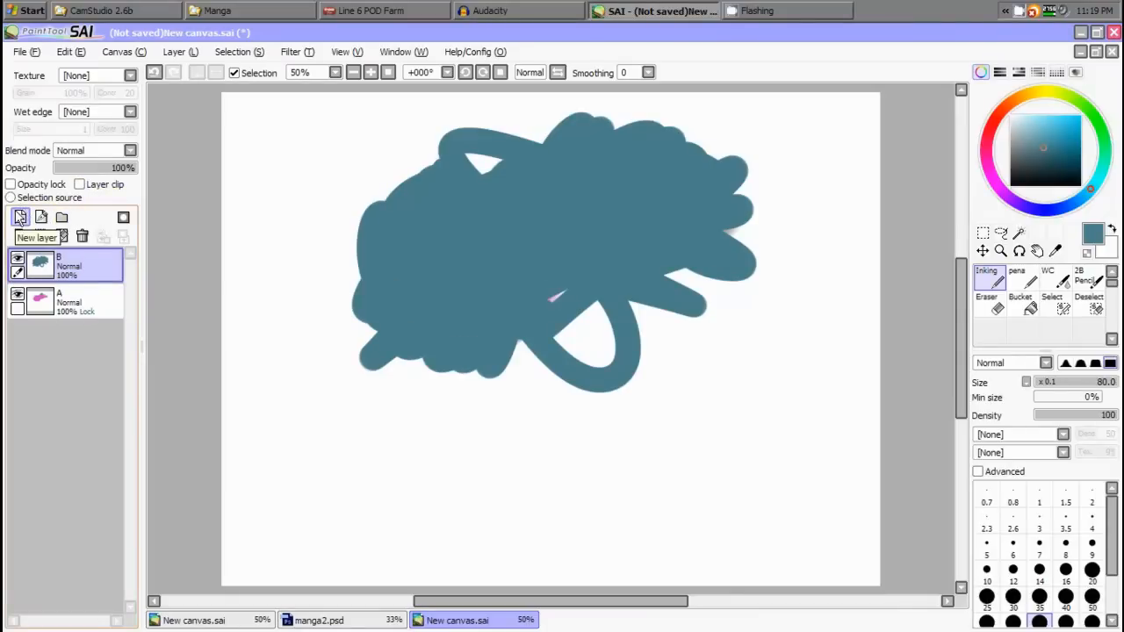
Switch to the manga2.psd drawing and examine the character's colored hair and face up close
left_click(352, 620)
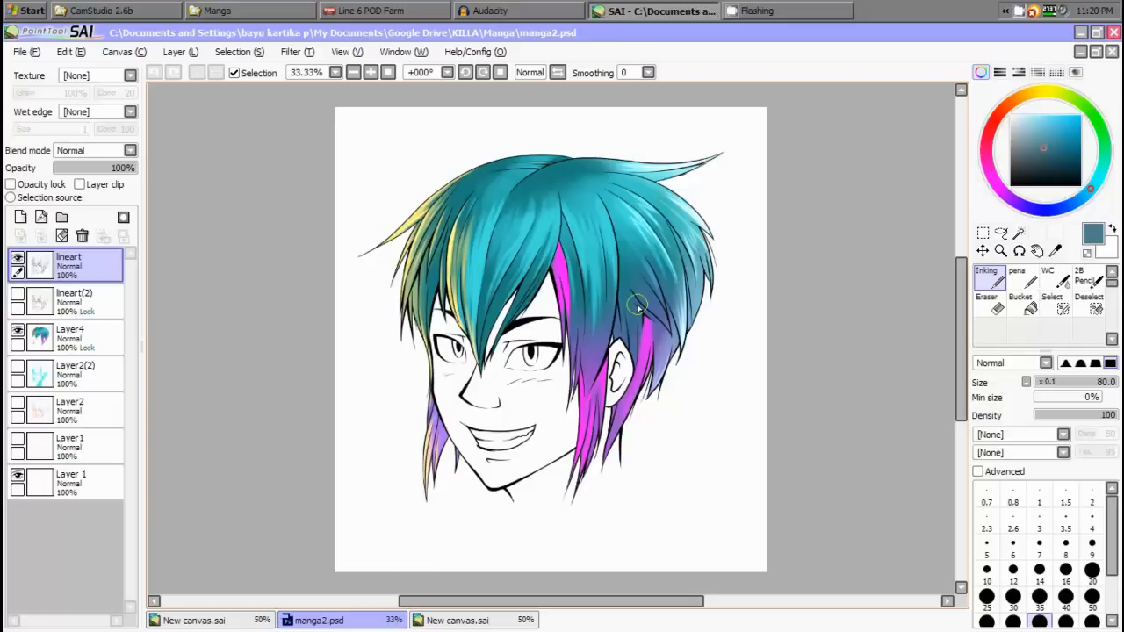
mouse_move(600, 196)
left_mouse_down()
mouse_move(514, 166)
mouse_move(455, 176)
left_mouse_up()
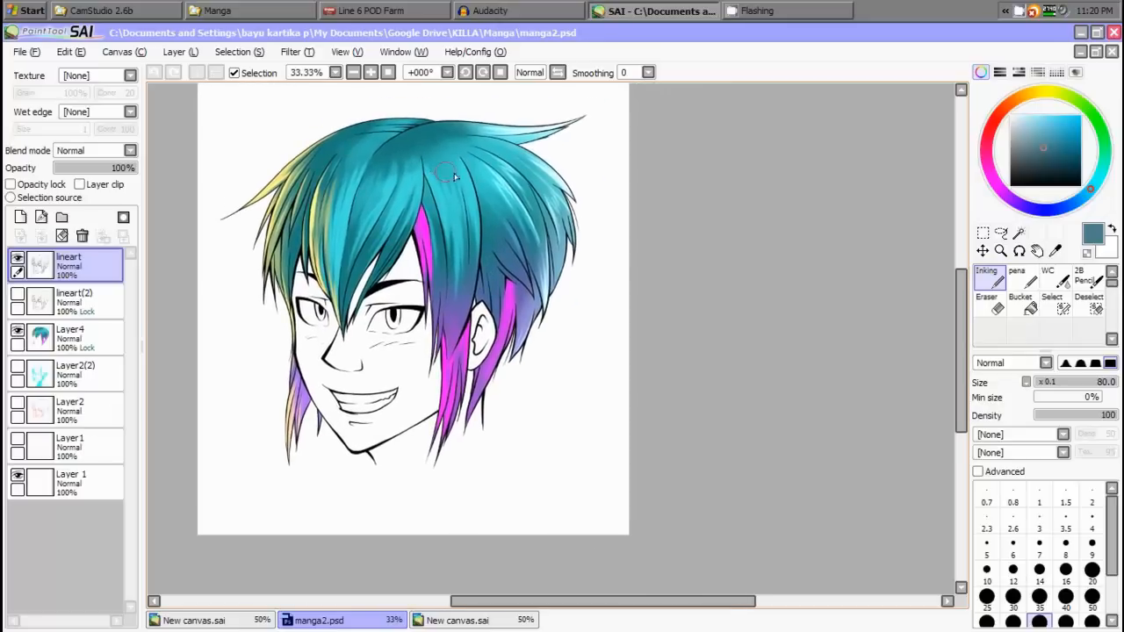
scroll(474, 176, "up", 2)
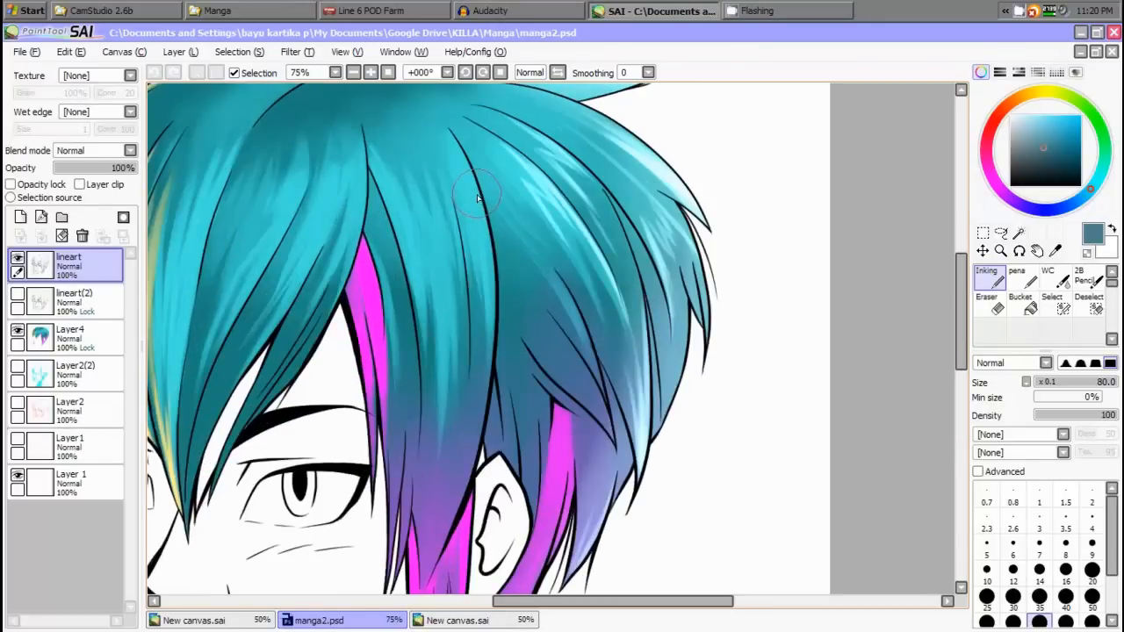
left_click_drag(466, 359, 619, 235)
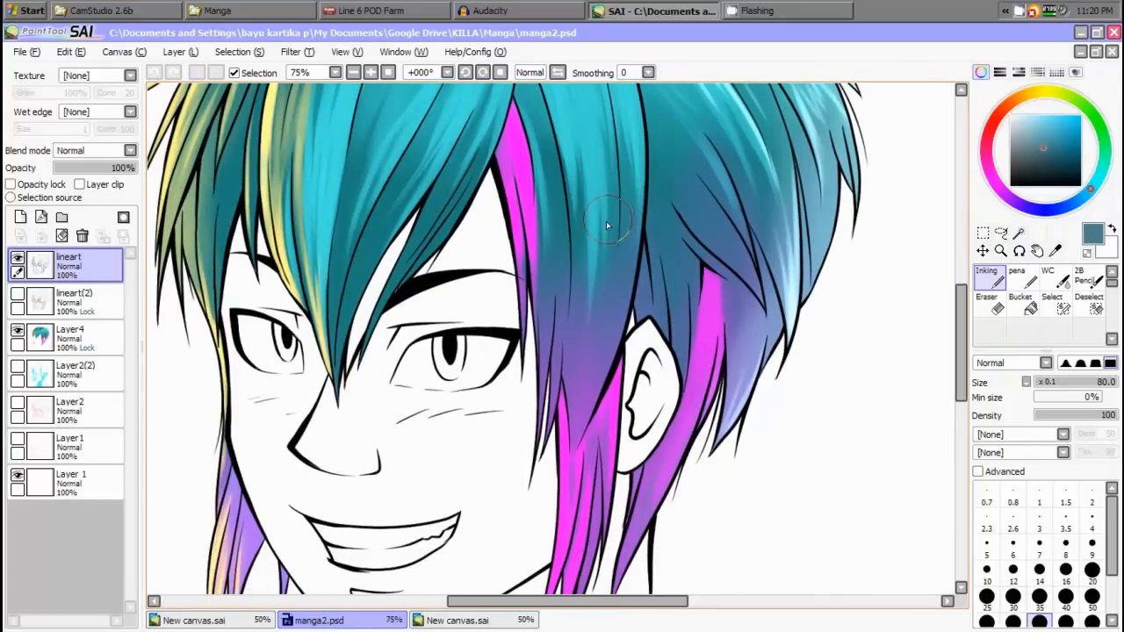
scroll(607, 220, "down", 2)
scroll(610, 220, "up", 1)
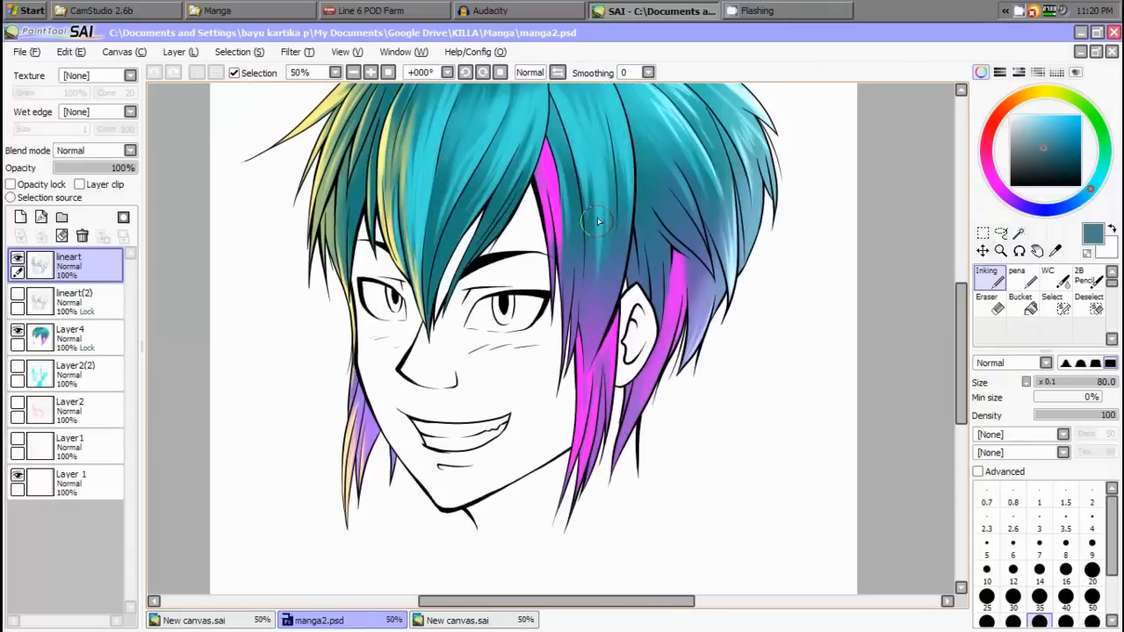
left_click_drag(589, 206, 645, 269)
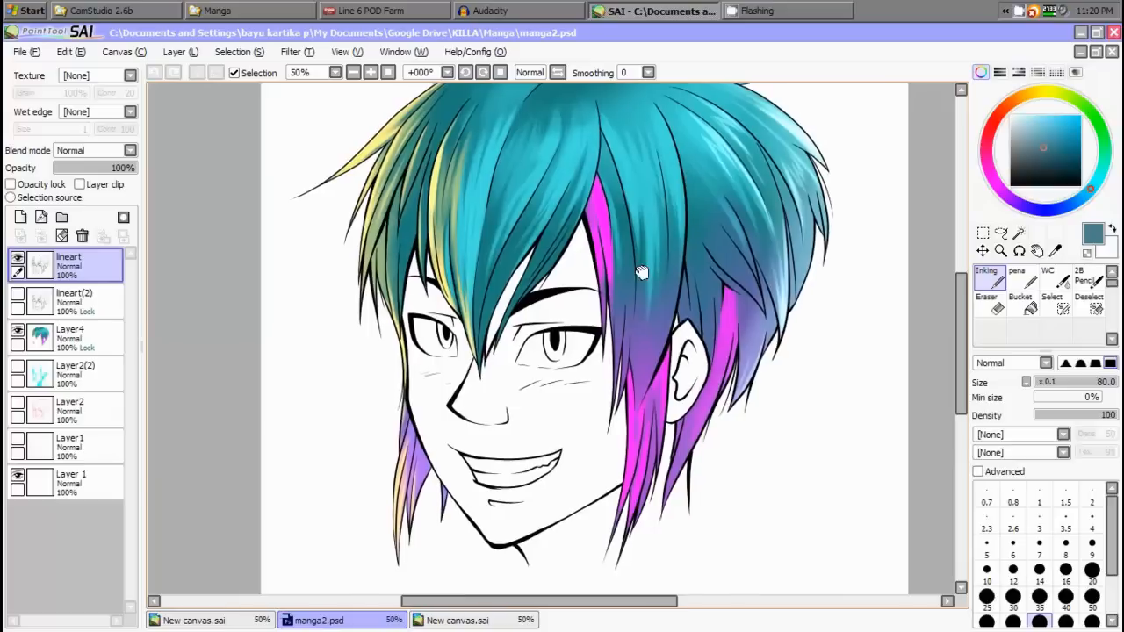
Hide the hair color on Layer4 and examine the bare line art at several magnifications
left_click(17, 332)
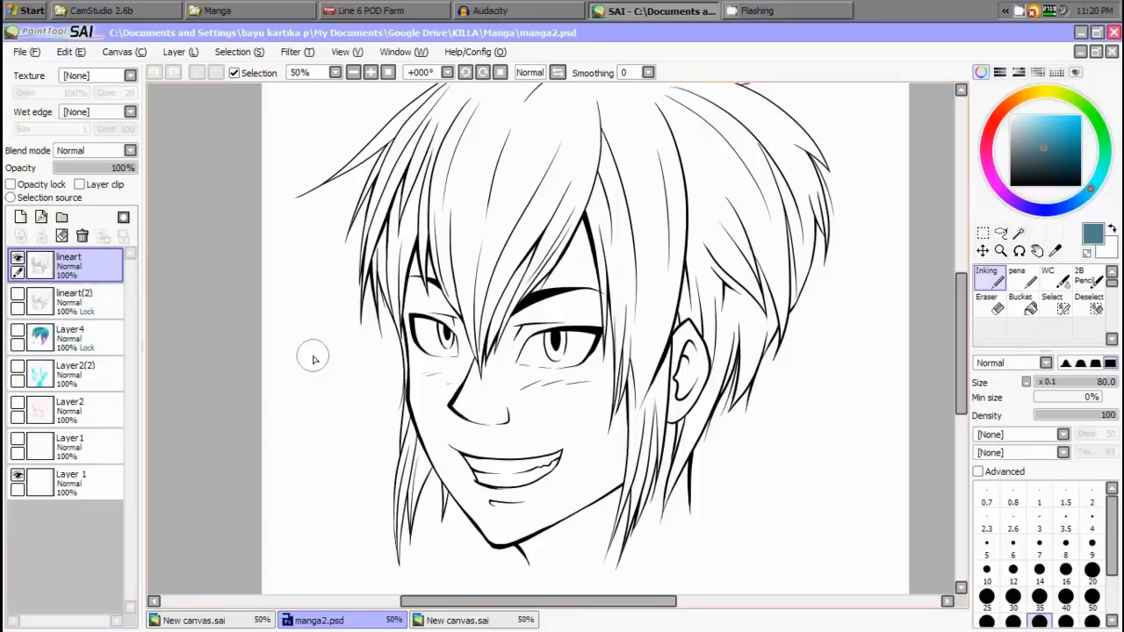
scroll(314, 356, "up", 1)
scroll(439, 299, "down", 2)
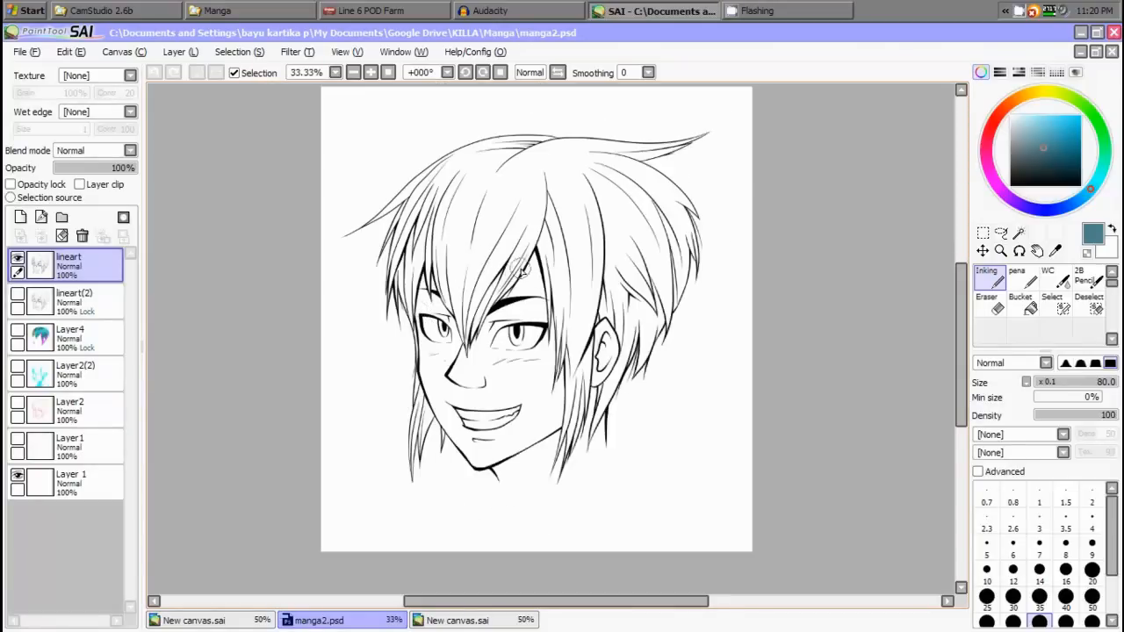
scroll(527, 268, "up", 2)
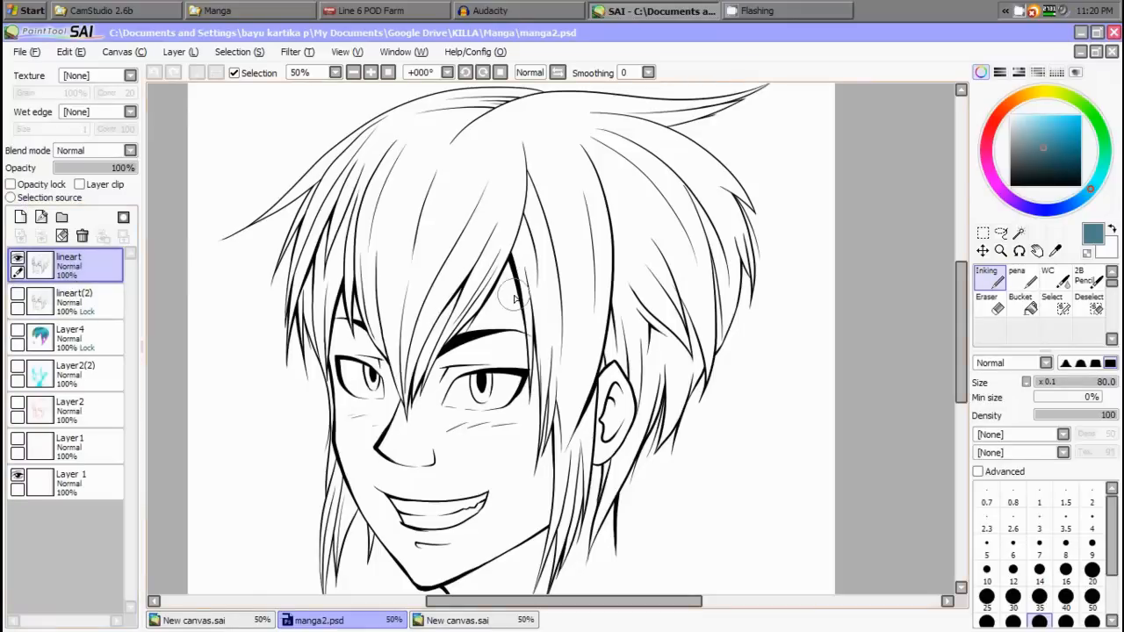
scroll(515, 299, "up", 4)
scroll(515, 300, "down", 4)
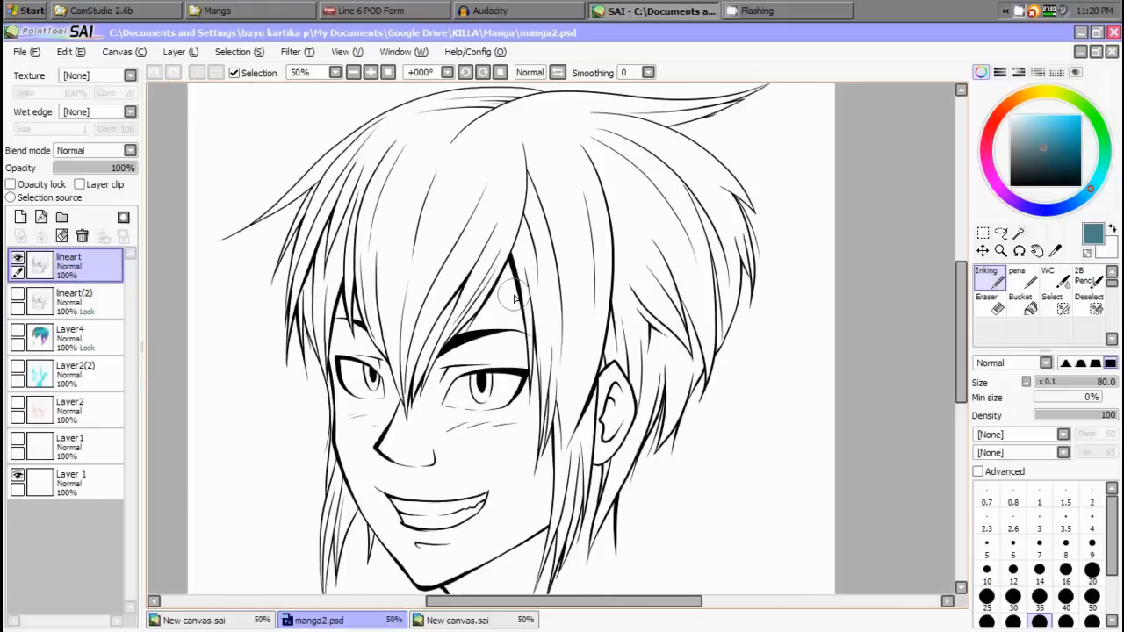
scroll(515, 300, "up", 3)
scroll(514, 300, "down", 3)
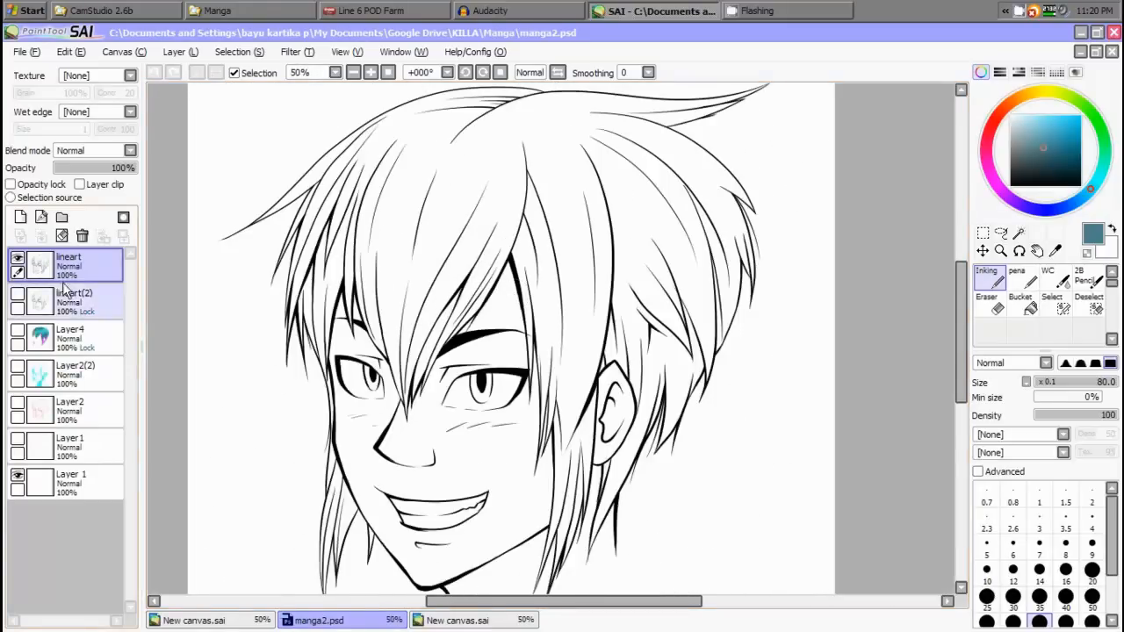
Hide and show the lineart layer repeatedly to compare the canvas with and without it, leaving it hidden
left_click(18, 261)
left_click(19, 261)
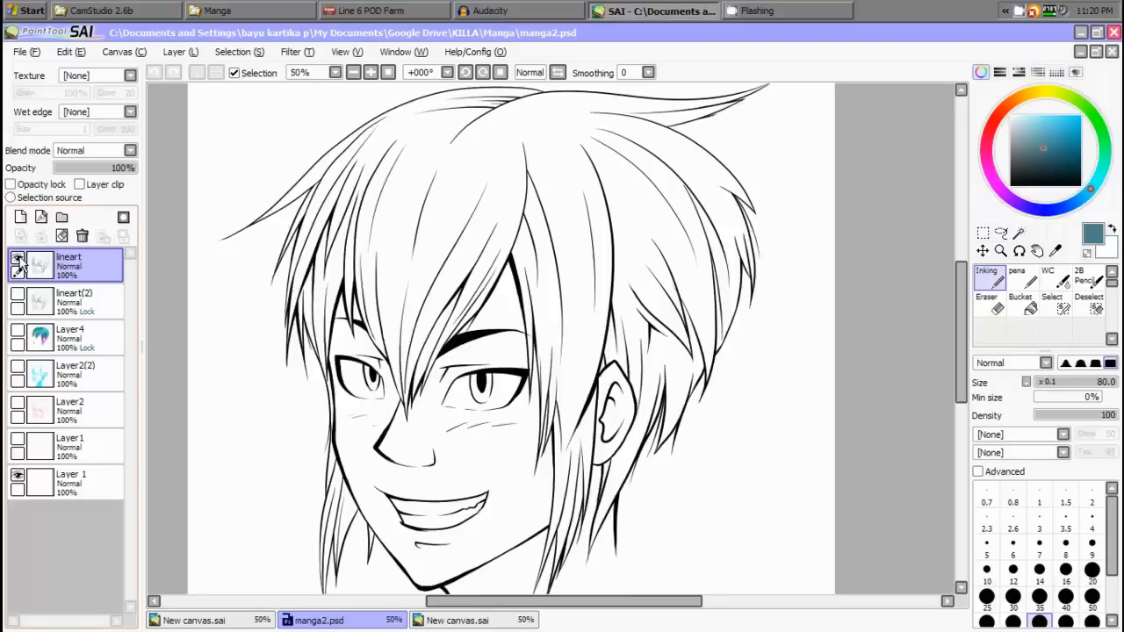
left_click(21, 261)
left_click(20, 260)
left_click(19, 261)
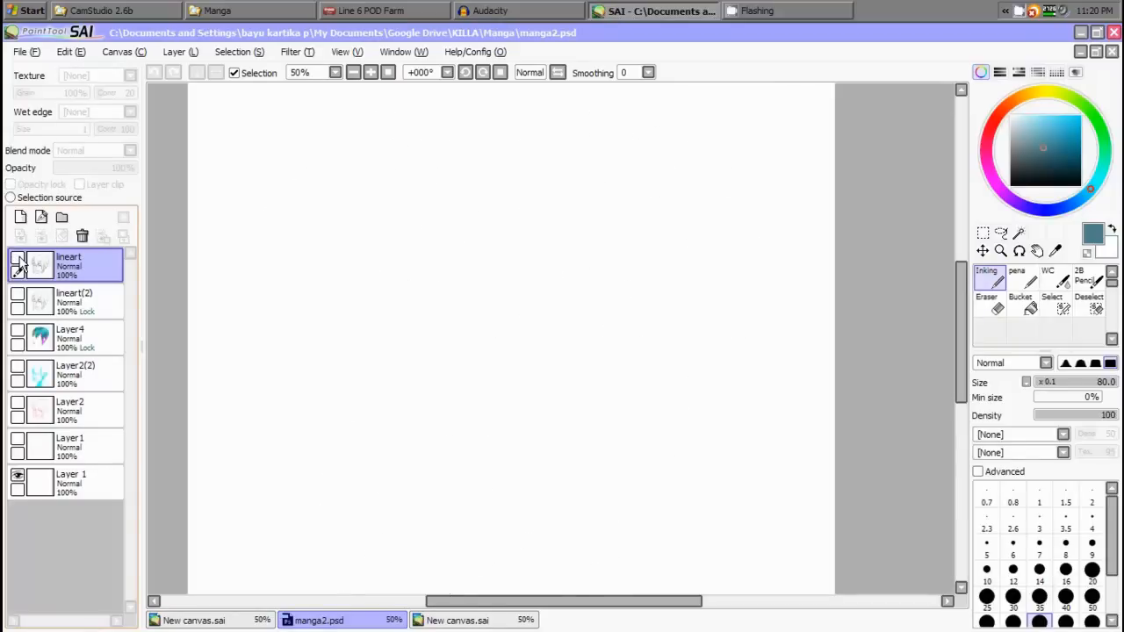
Show the lineart layer again, toggling Layer 1 and lineart off and on to compare the canvas
left_click(19, 261)
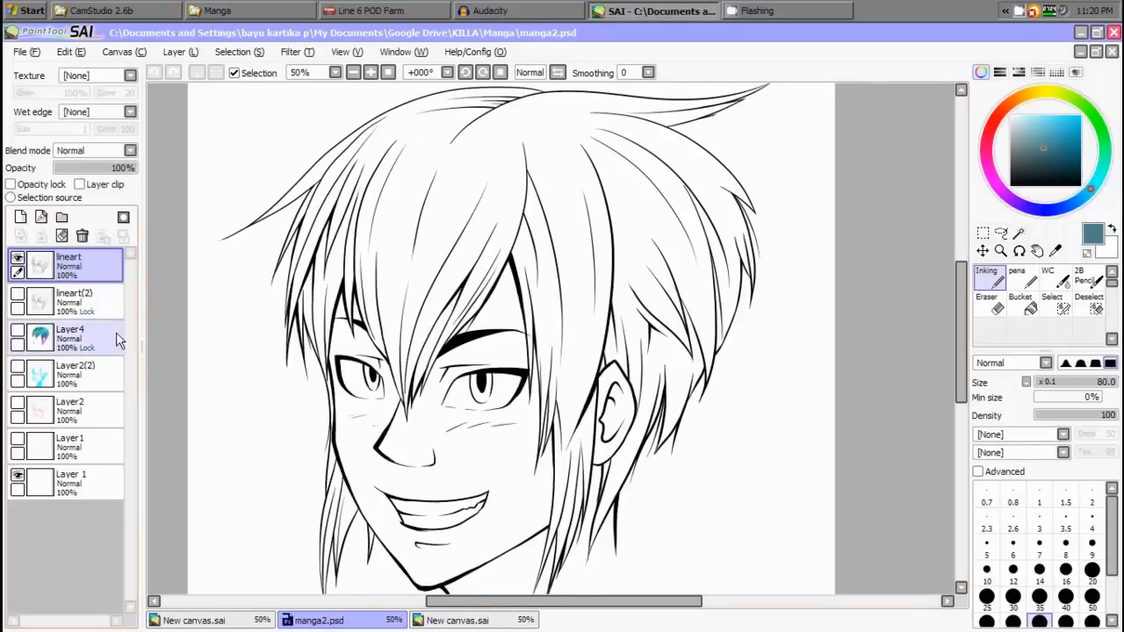
left_click(19, 475)
left_click(17, 475)
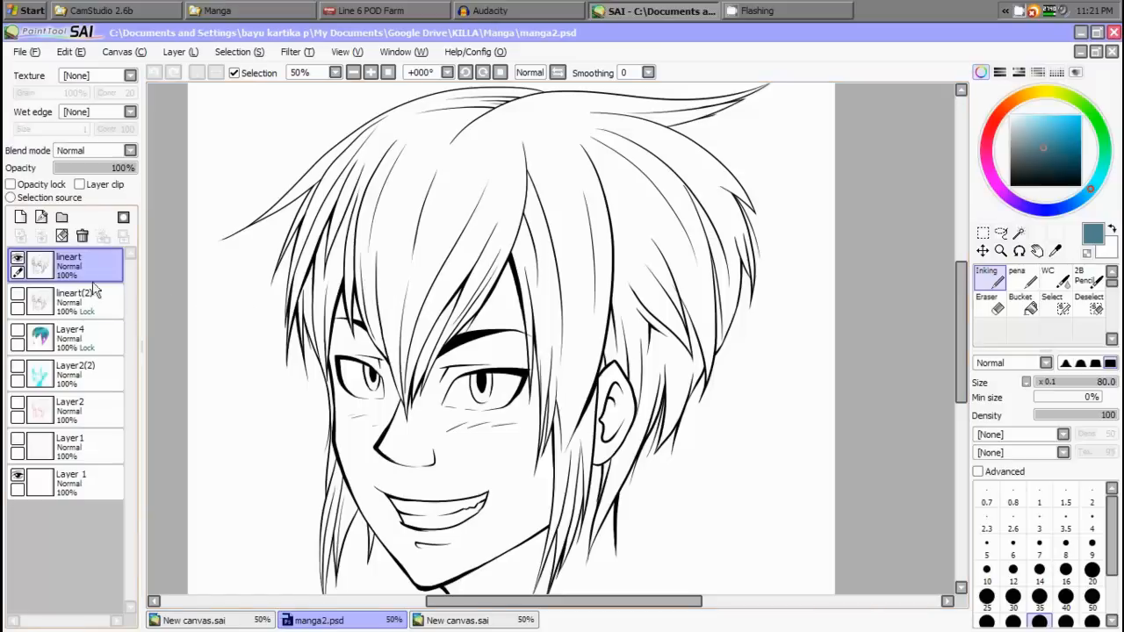
left_click(18, 259)
left_click(18, 259)
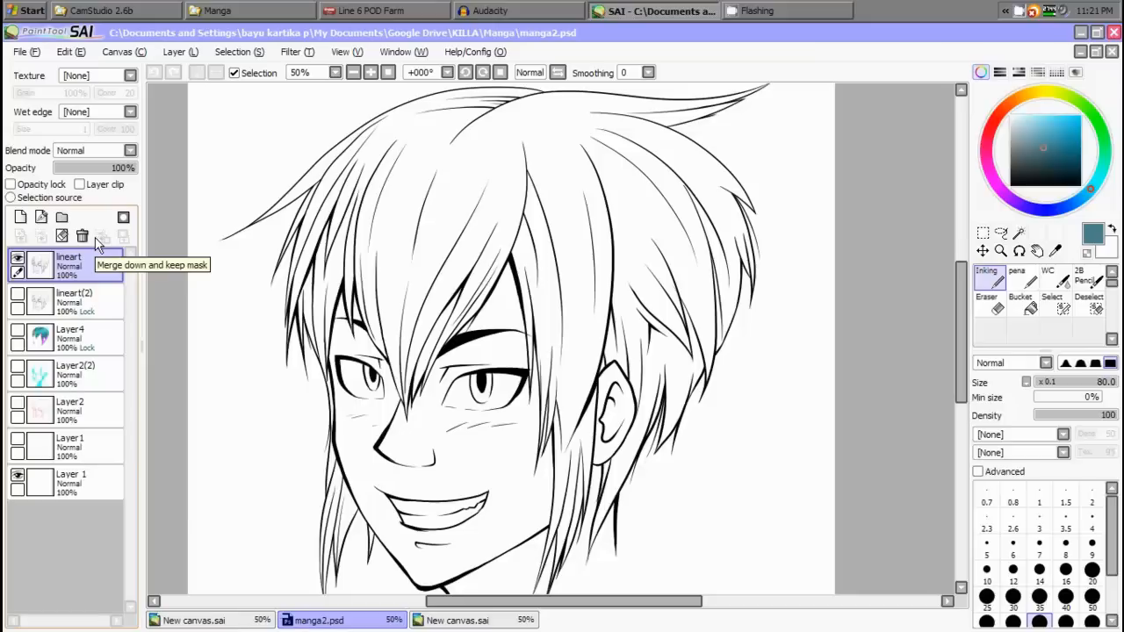
Set the lineart layer as the selection source and switch between it and lineart(2) to compare their highlighting
left_click(11, 197)
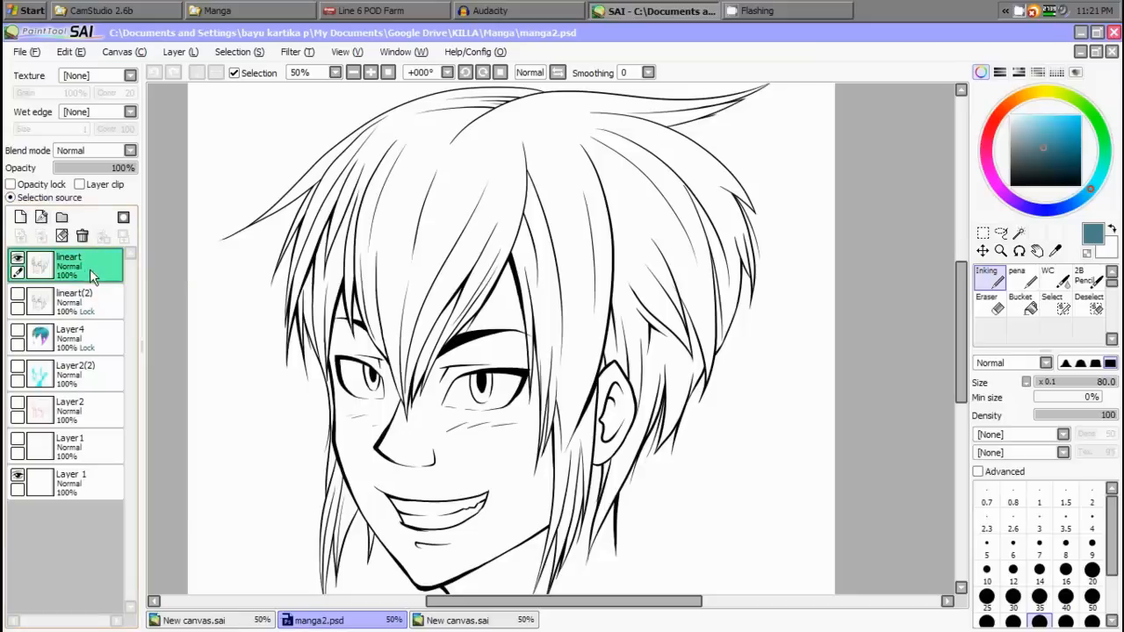
left_click(79, 301)
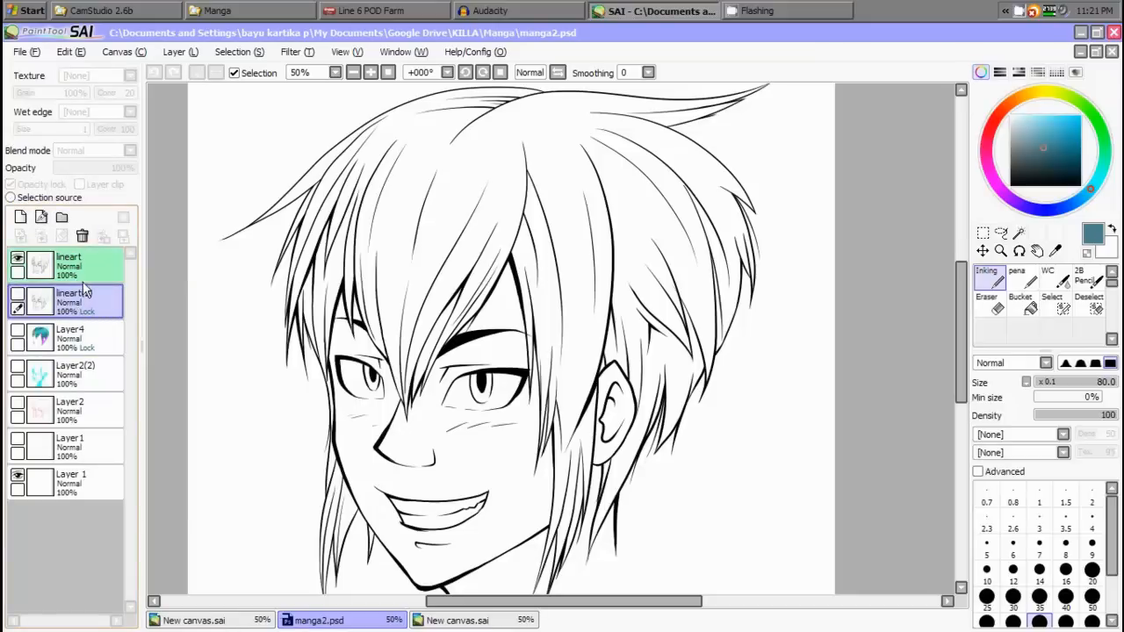
left_click(81, 272)
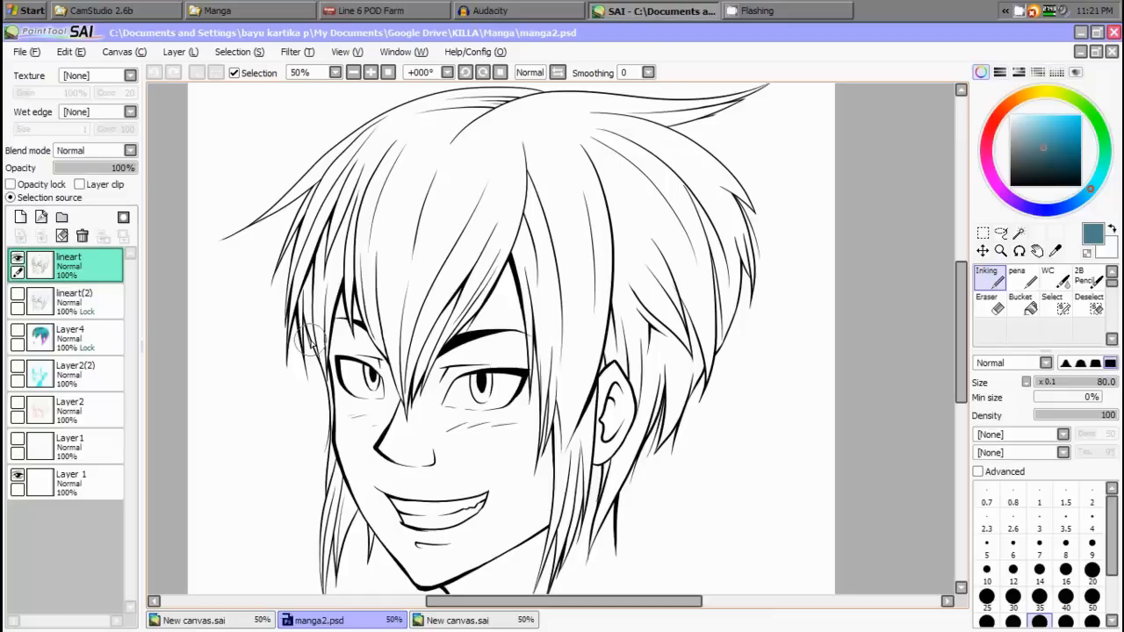
Add a new layer directly above lineart(2) and rename it "test"
left_click(72, 299)
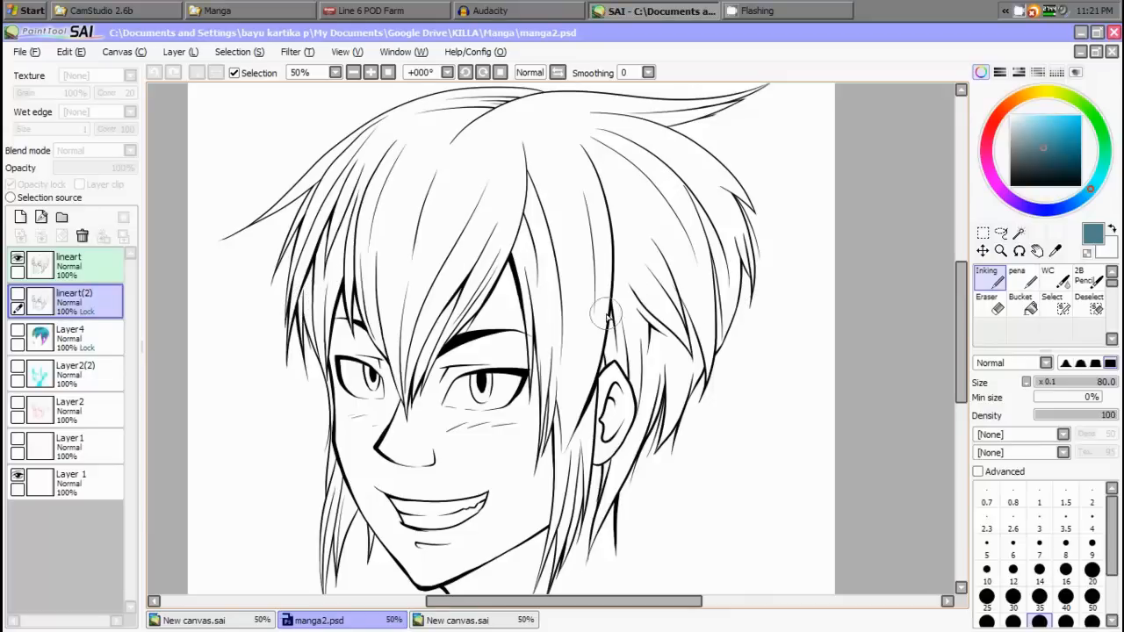
left_click(22, 218)
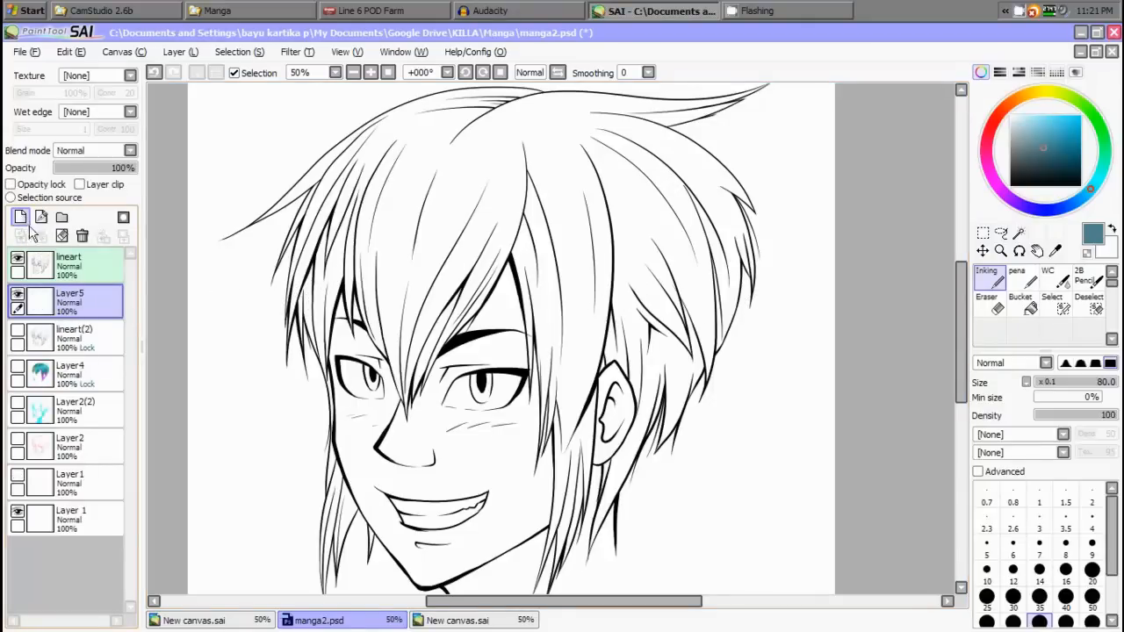
double_click(73, 303)
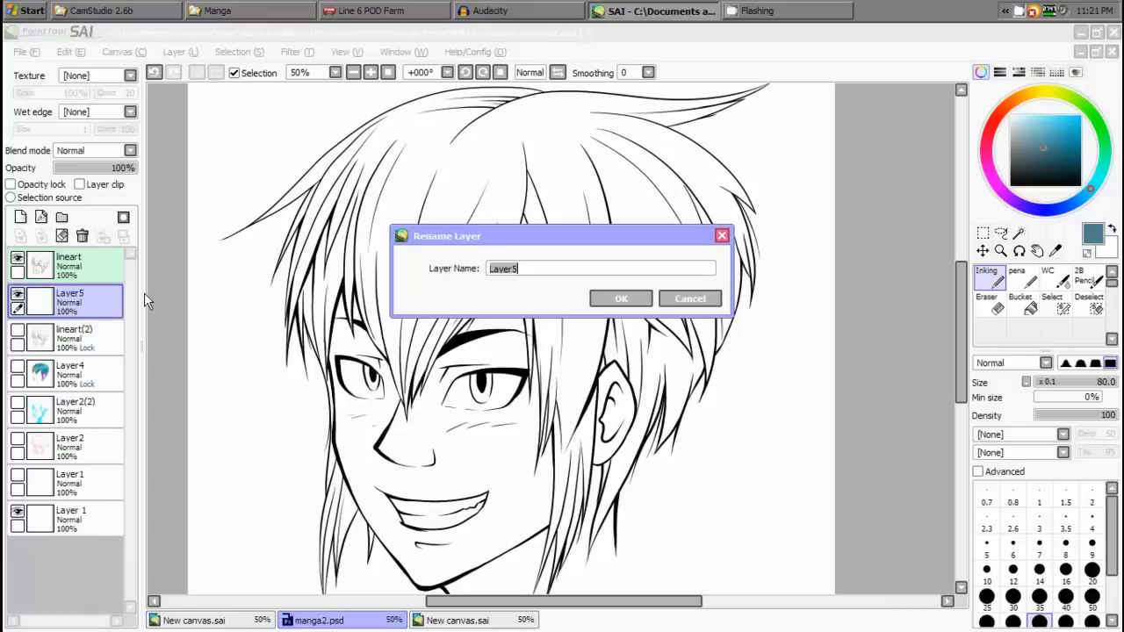
type("test")
key("Return")
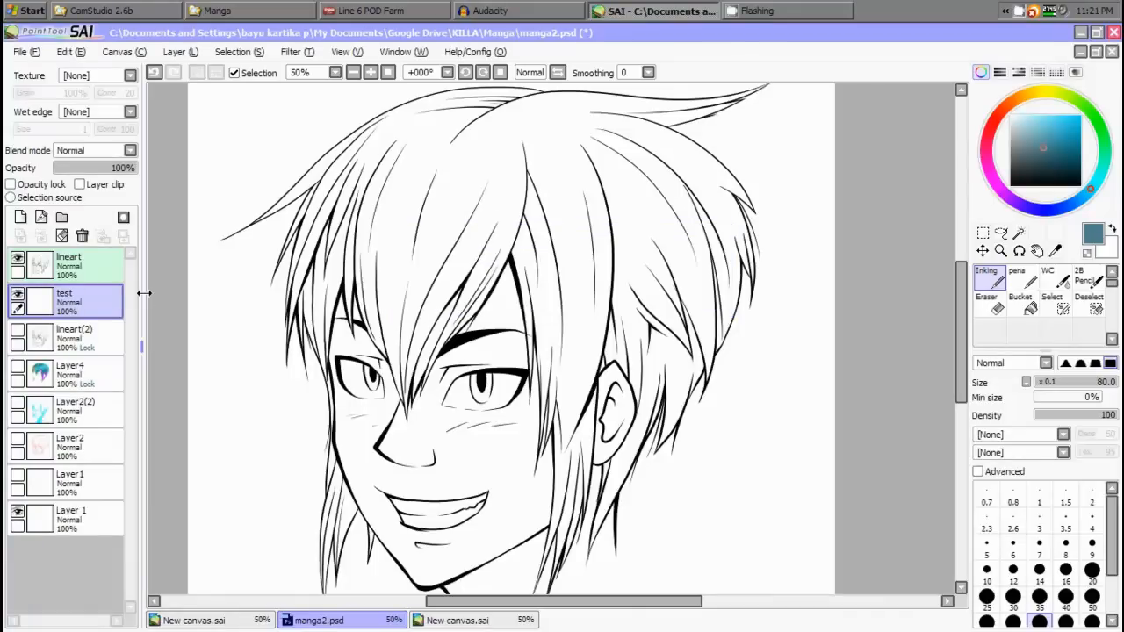
Activate the Bucket tool, try the other selection modes, return to Color Difference, and pick a saturated blue
key("g")
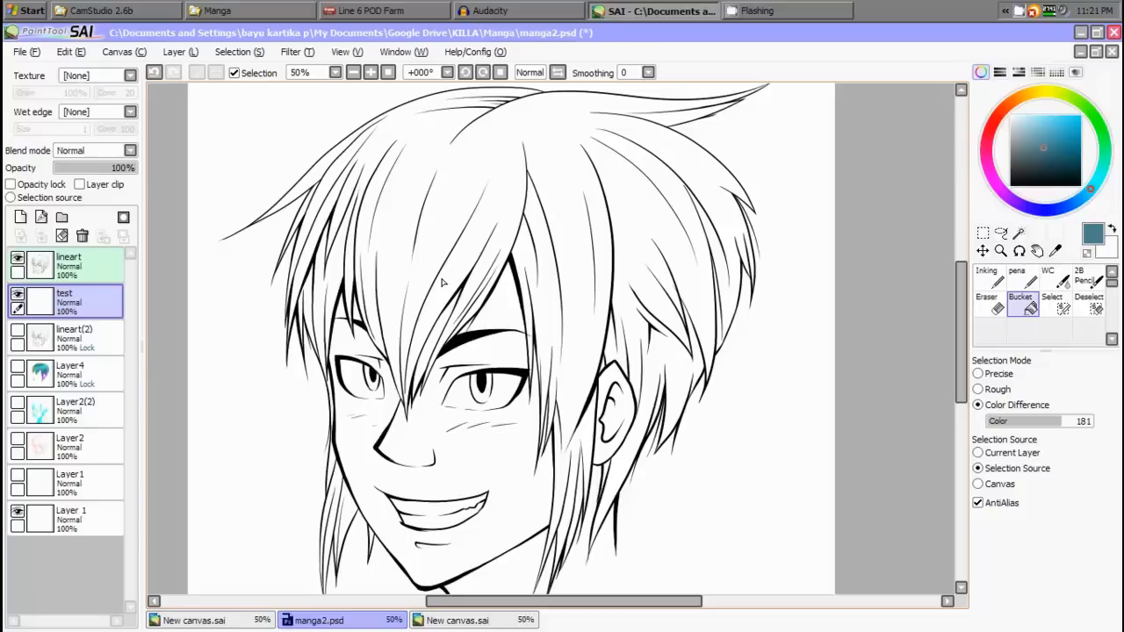
left_click(979, 405)
left_click(1004, 378)
left_click(996, 389)
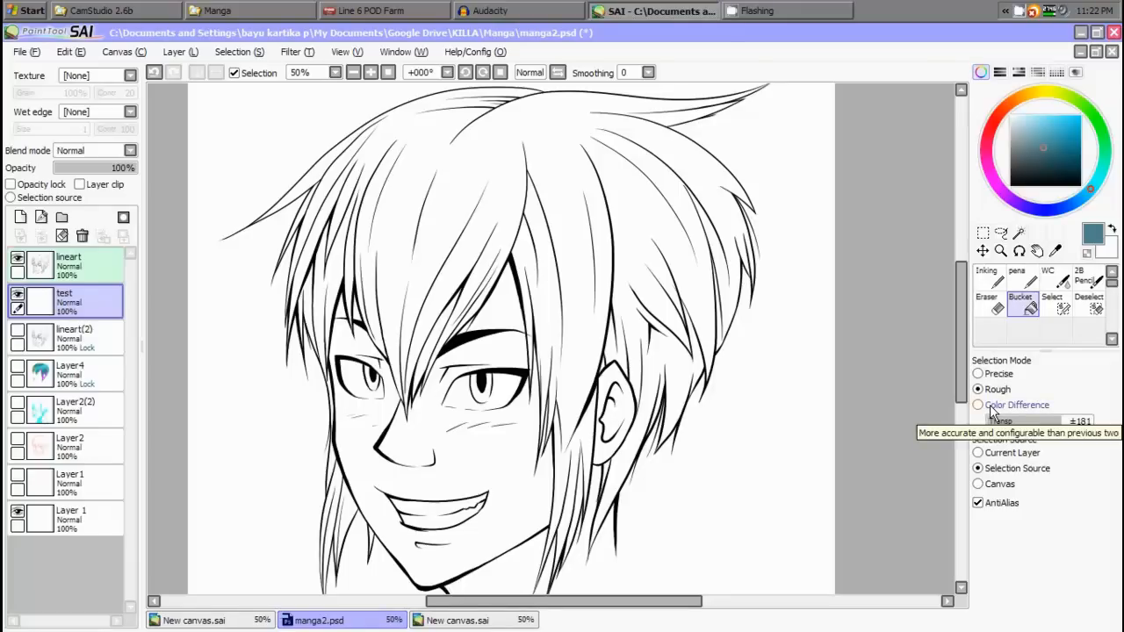
left_click(993, 407)
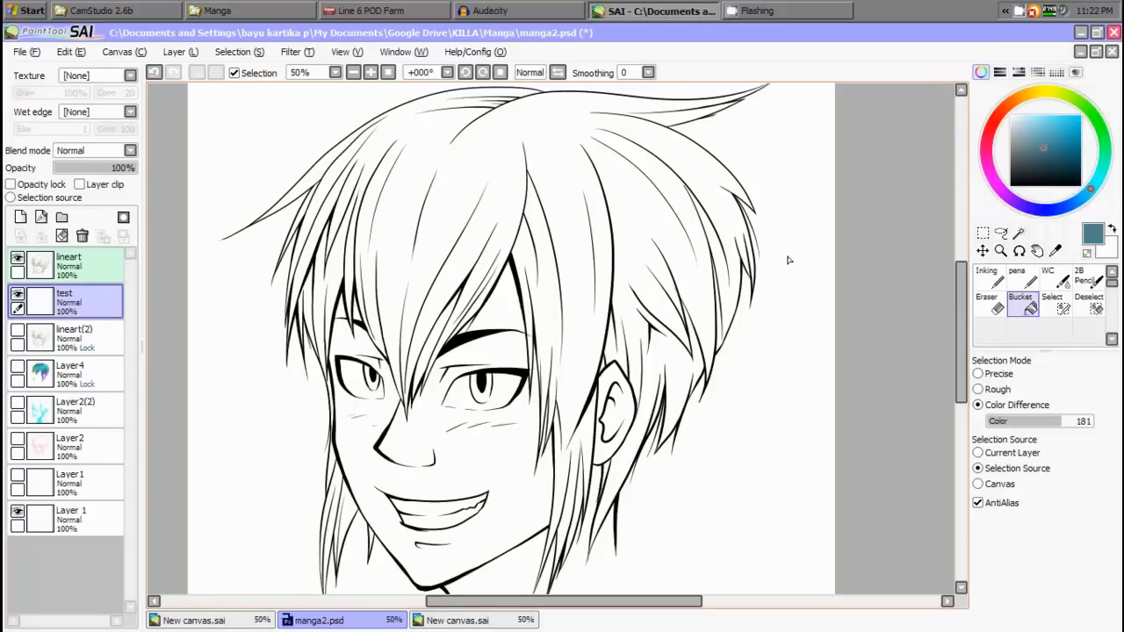
left_click_drag(1030, 145, 1077, 133)
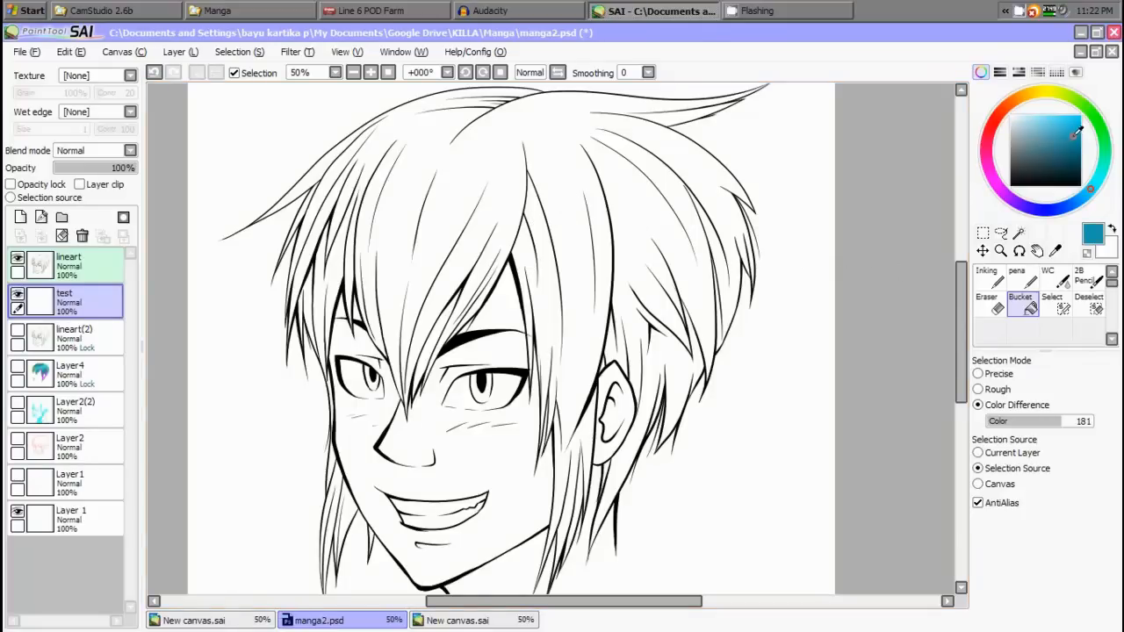
Undo a trial blue fill of the hair and refill it on the test layer with a color difference of 133
left_click(466, 177)
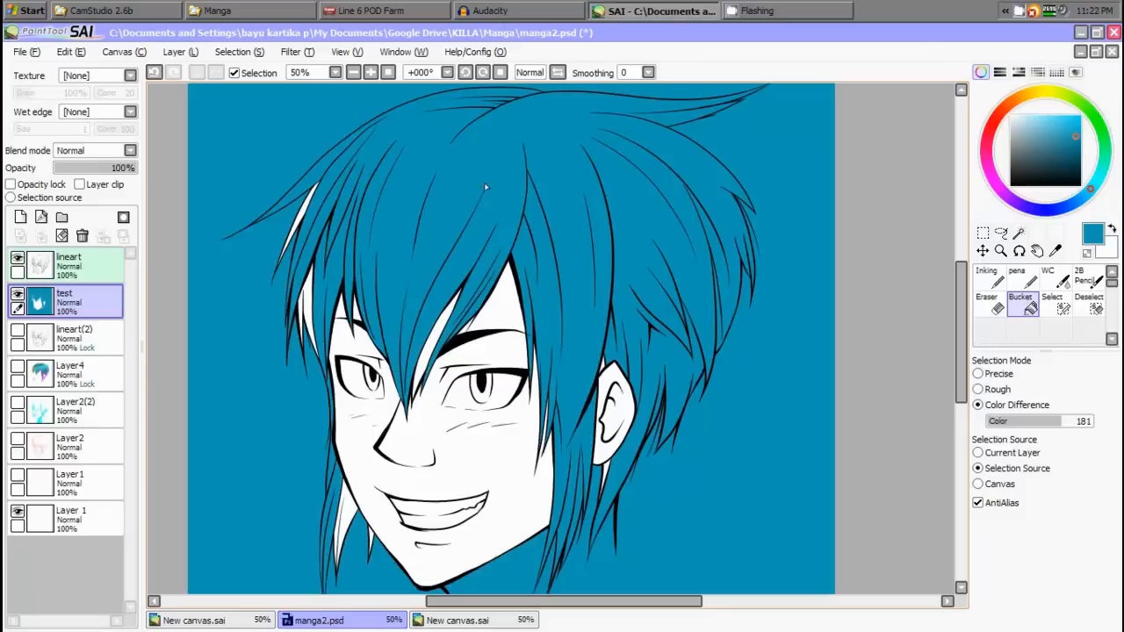
key("ctrl+z")
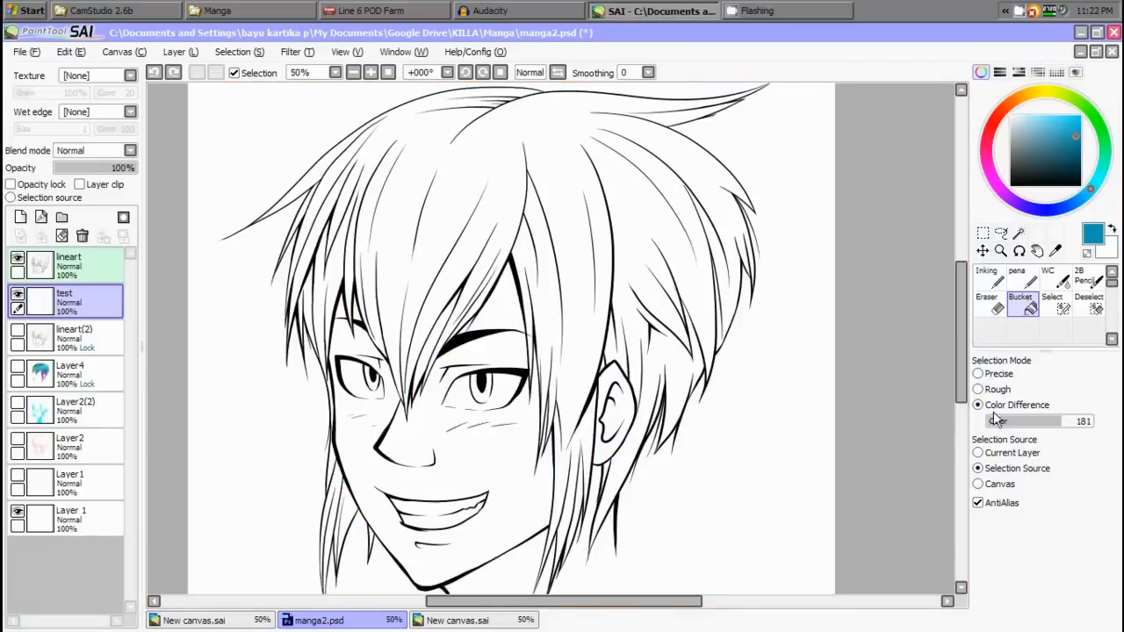
left_click(1026, 421)
left_click(571, 201)
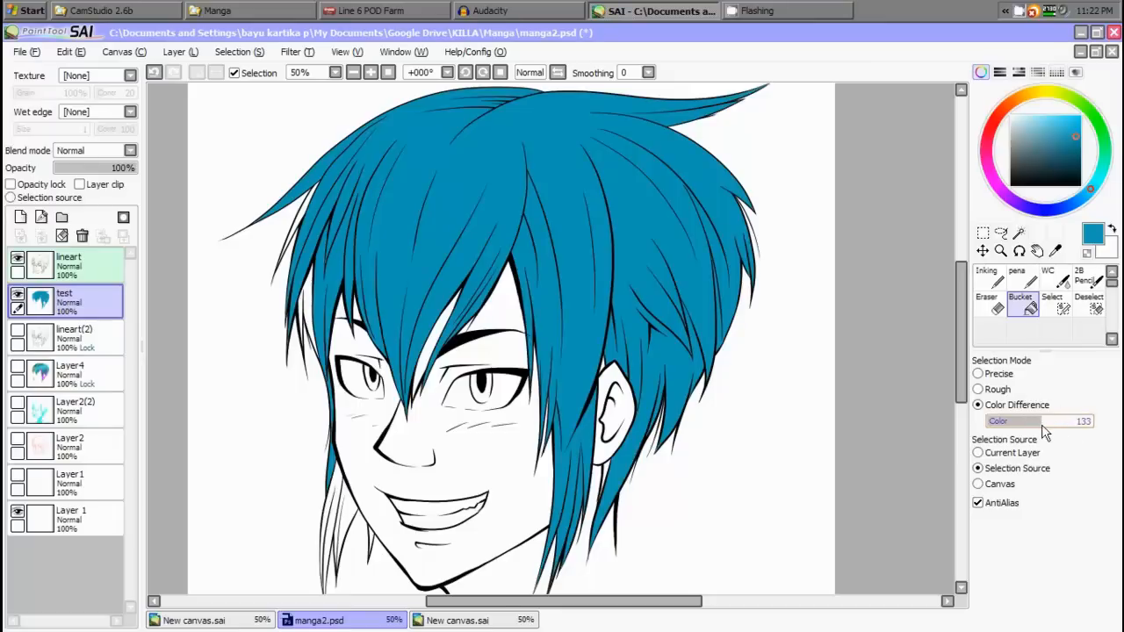
Lower the bucket's color difference to 95 and fill the unfilled outer strands beside the forehead in blue
left_click_drag(1045, 424, 1030, 423)
scroll(294, 237, "up", 2)
scroll(294, 237, "up", 2)
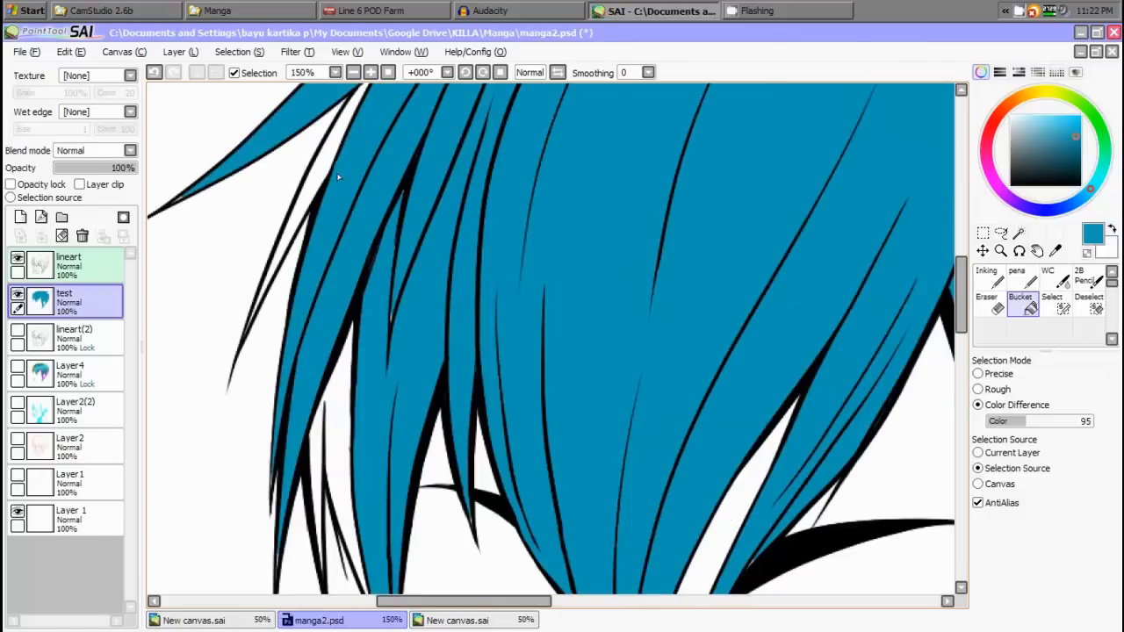
left_click(347, 415)
scroll(351, 412, "down", 3)
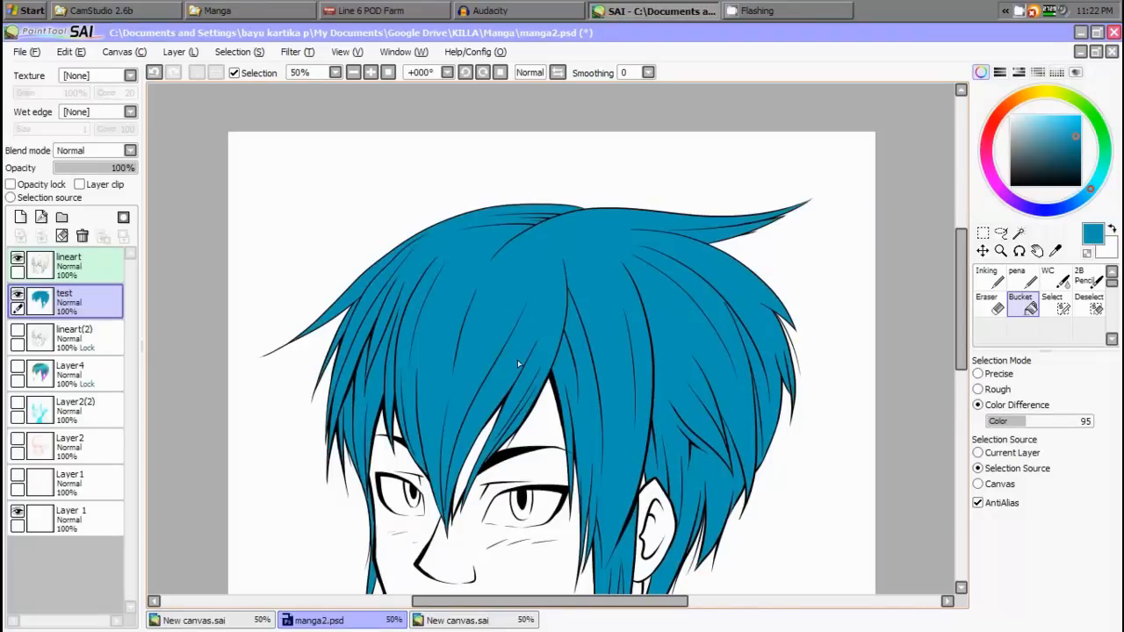
Fill the remaining white strands in the fringe and the locks beside the jaw with the same blue
left_click_drag(491, 468, 446, 324)
scroll(539, 403, "up", 3)
scroll(539, 405, "down", 3)
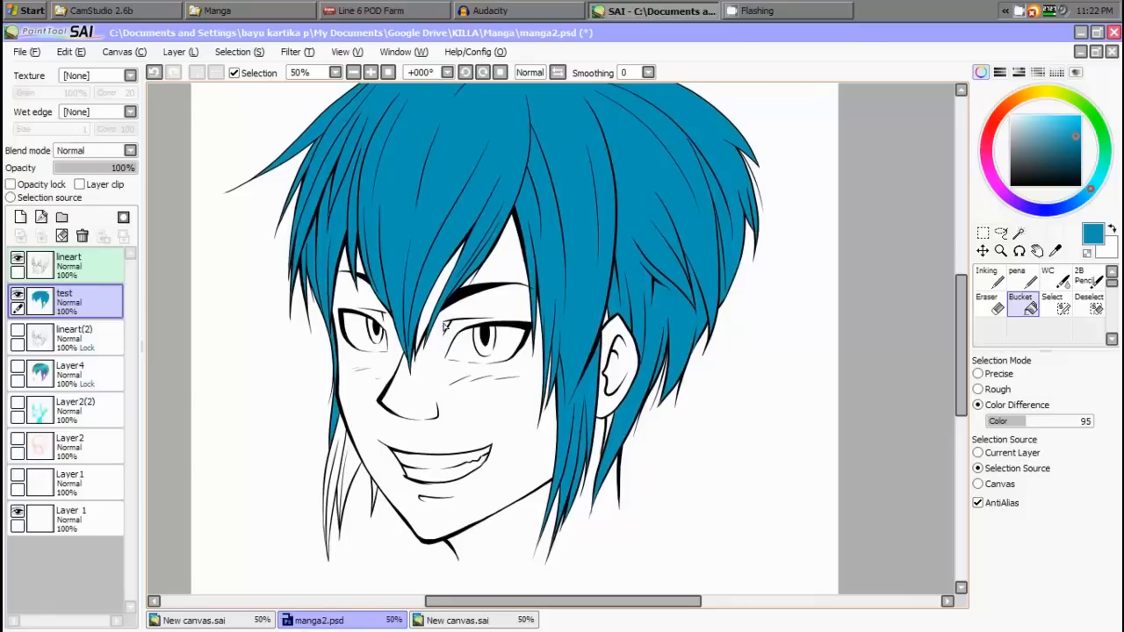
scroll(430, 309, "up", 4)
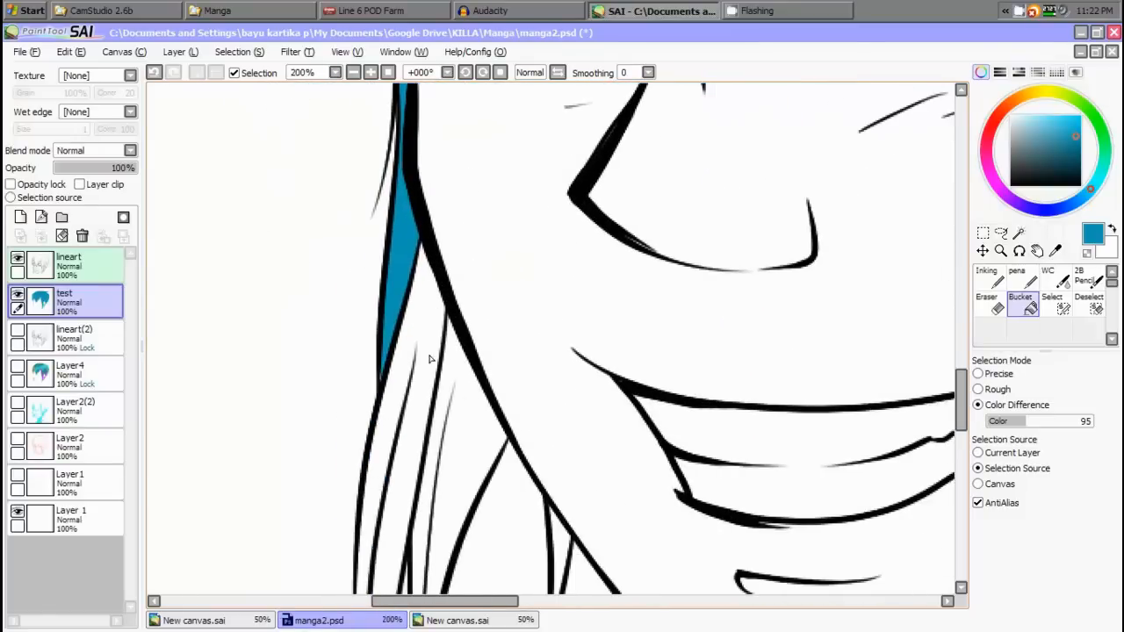
left_click_drag(464, 432, 436, 282)
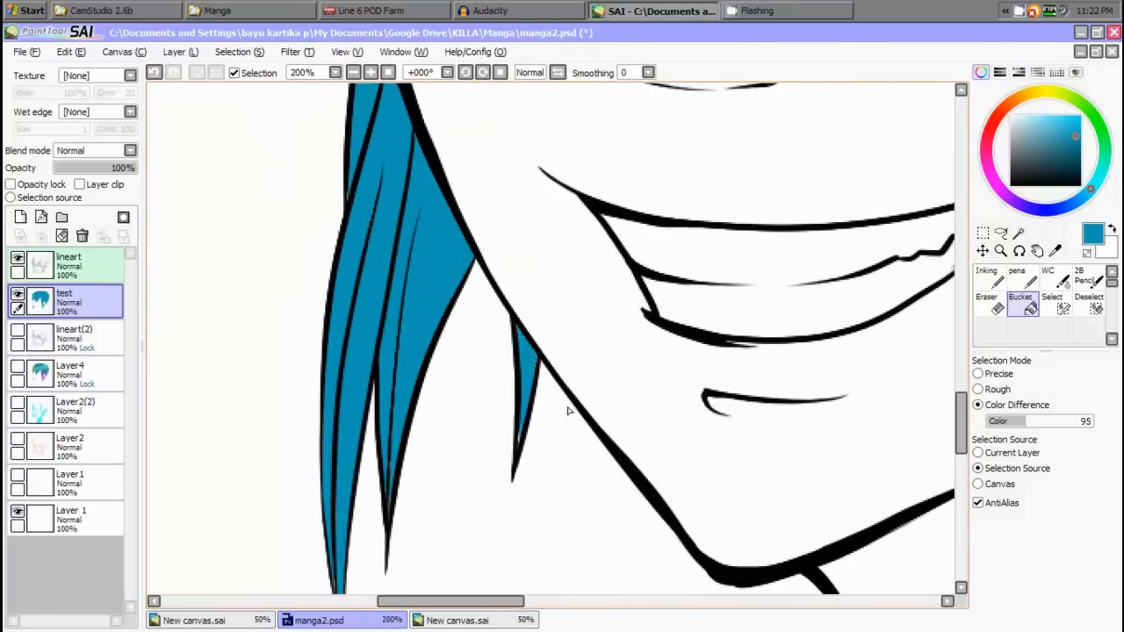
scroll(572, 415, "down", 4)
scroll(665, 413, "up", 3)
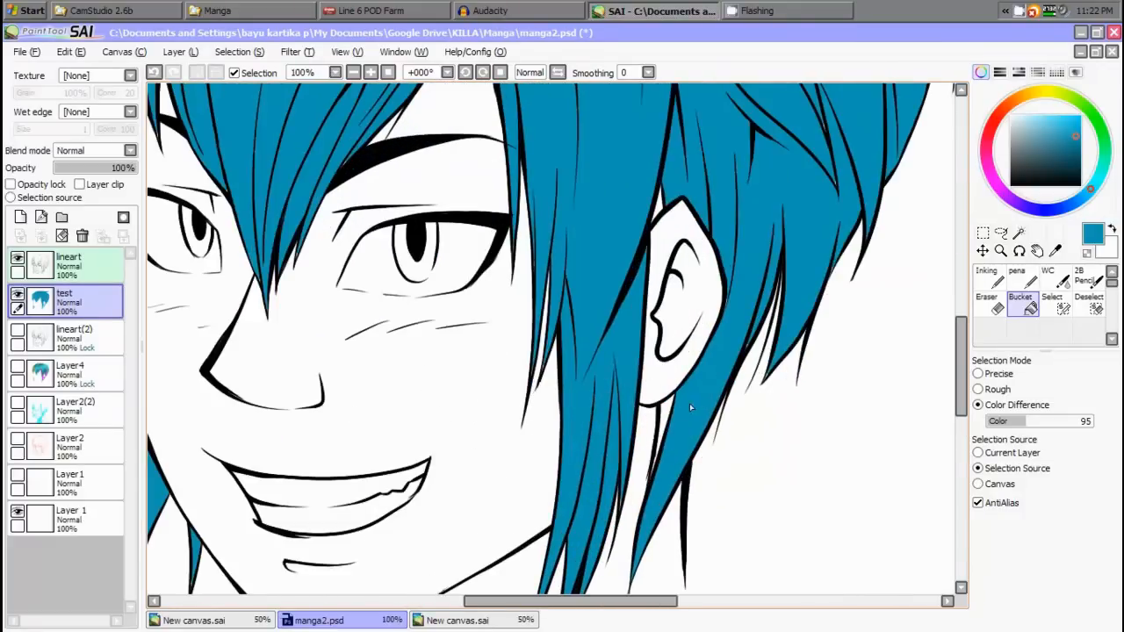
scroll(665, 413, "down", 3)
scroll(377, 360, "up", 3)
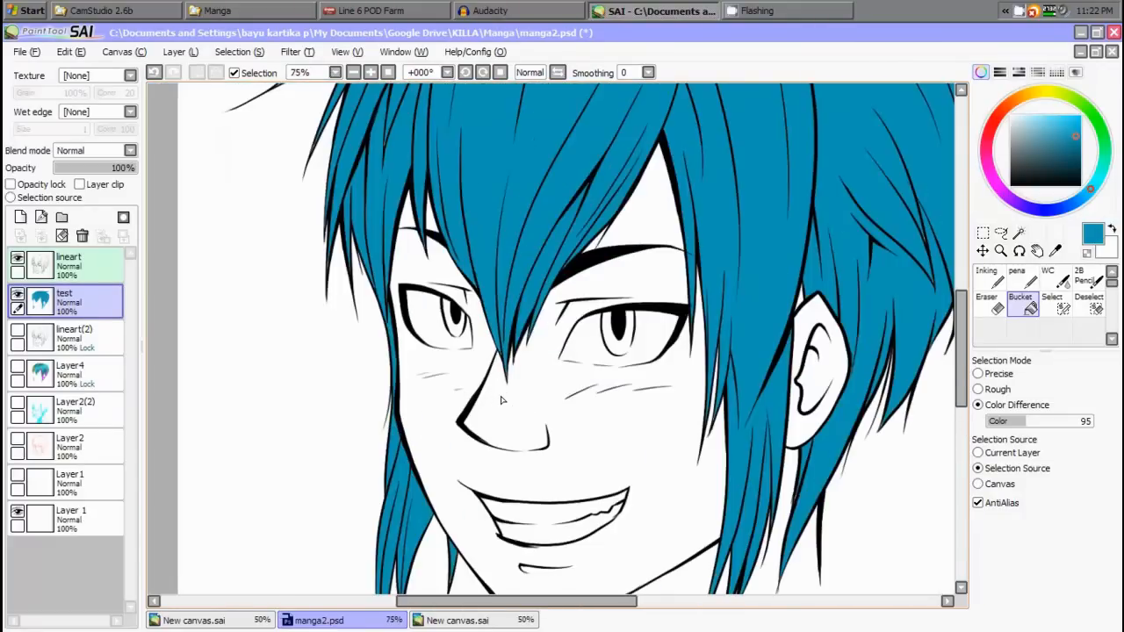
Hide the lineart layer, toggling it to compare, and examine the blue hair fill at several magnifications
scroll(375, 362, "down", 1)
scroll(376, 362, "down", 1)
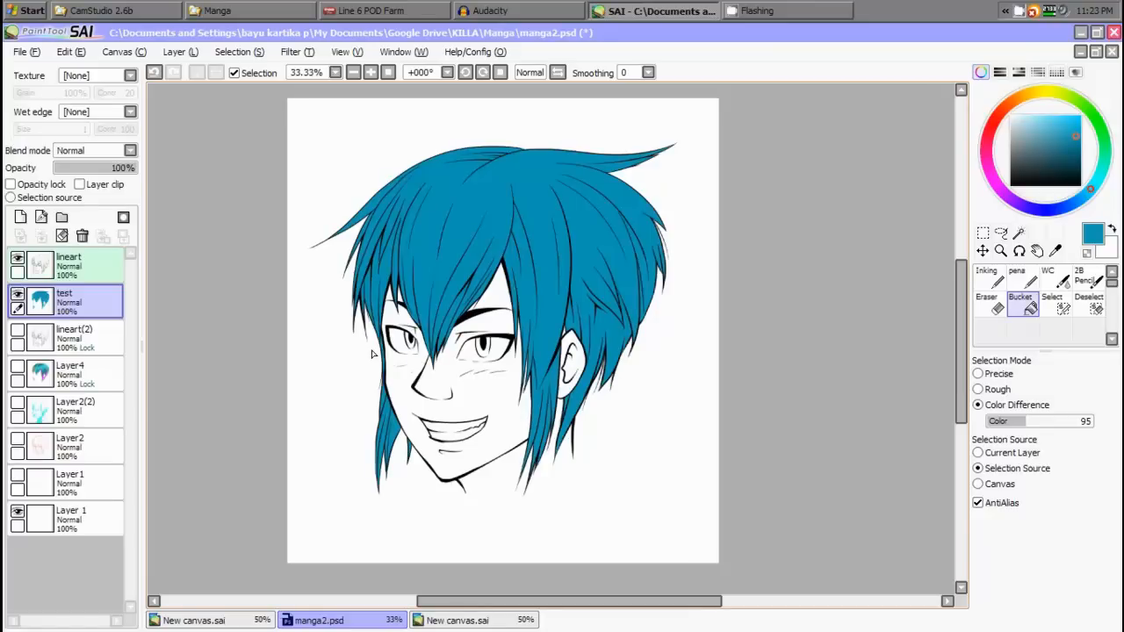
left_click(19, 261)
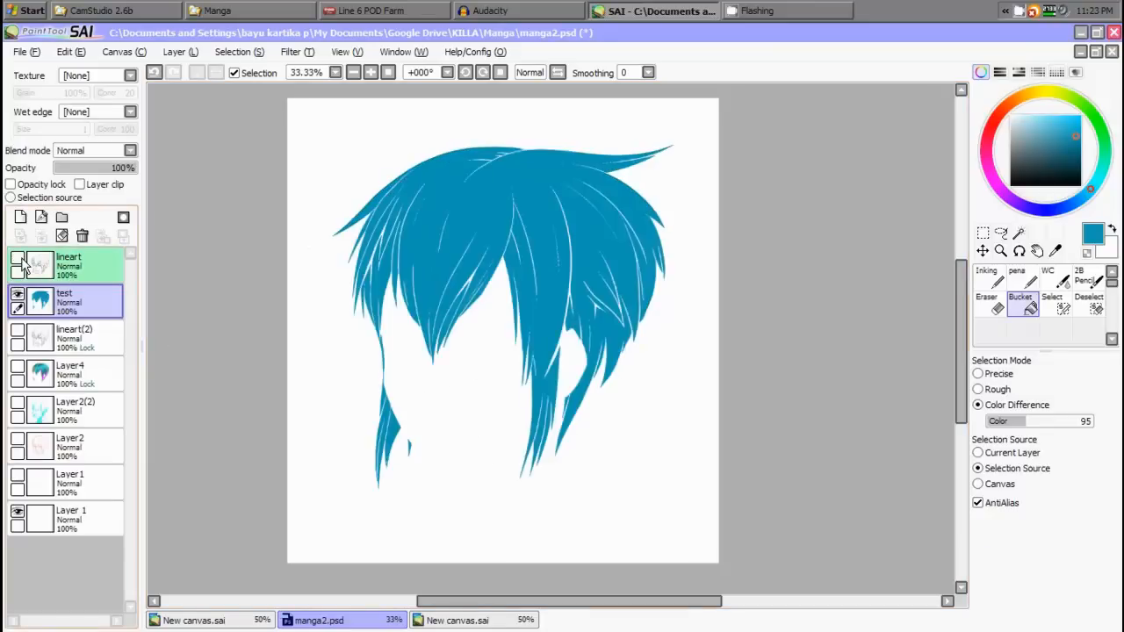
left_click(20, 261)
left_click(19, 261)
scroll(433, 373, "up", 2)
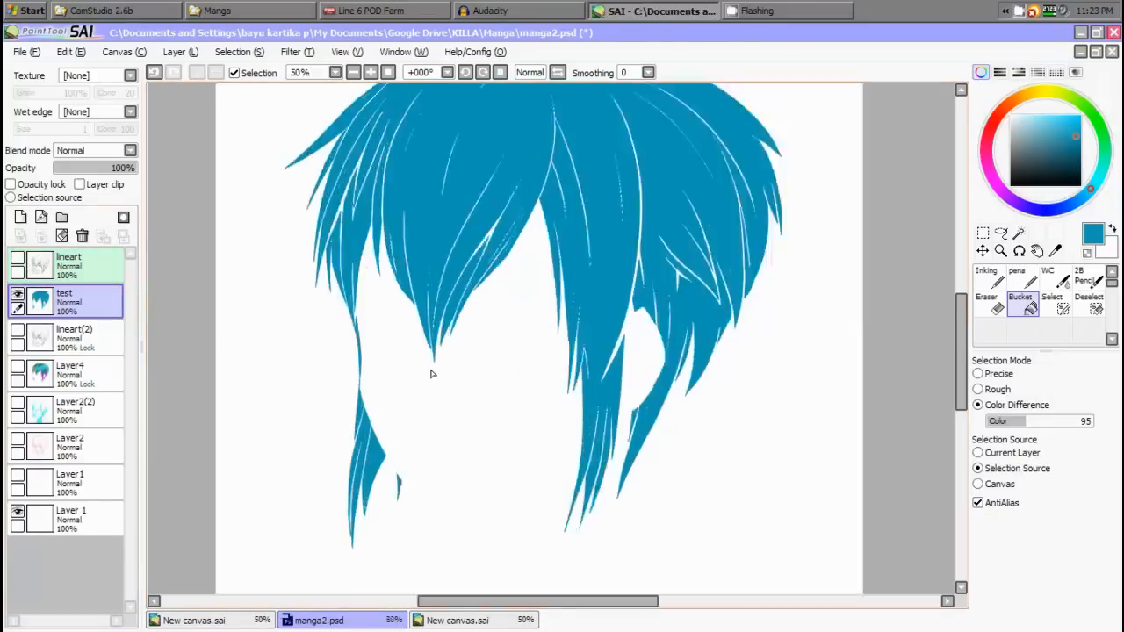
scroll(432, 372, "down", 1)
scroll(490, 348, "up", 1)
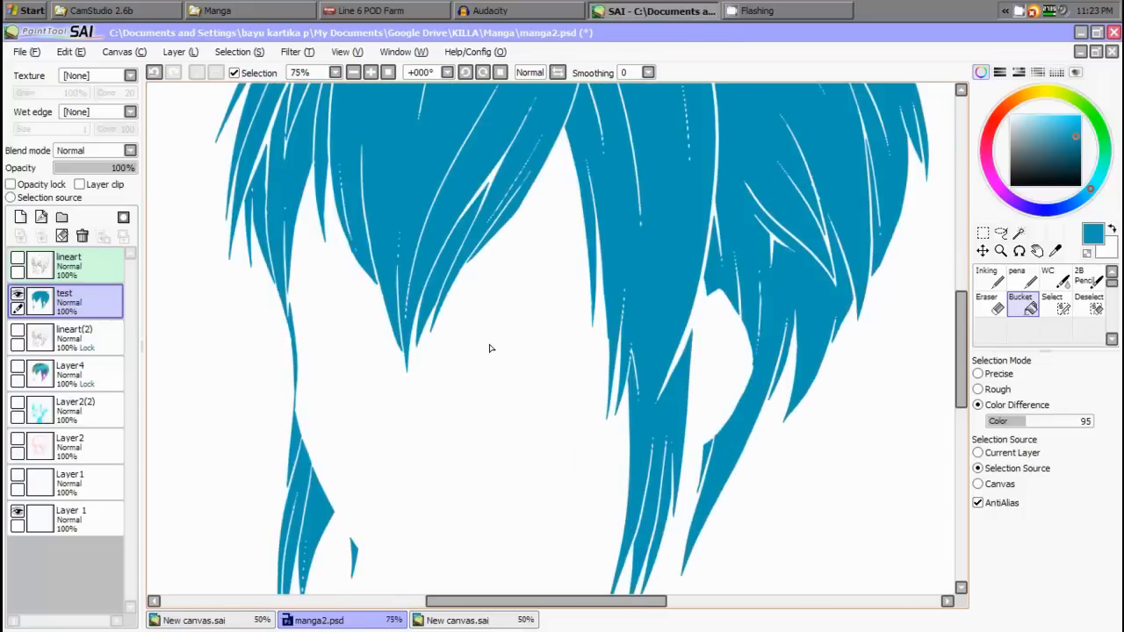
left_click_drag(963, 345, 964, 327)
scroll(467, 395, "up", 1)
scroll(467, 394, "down", 2)
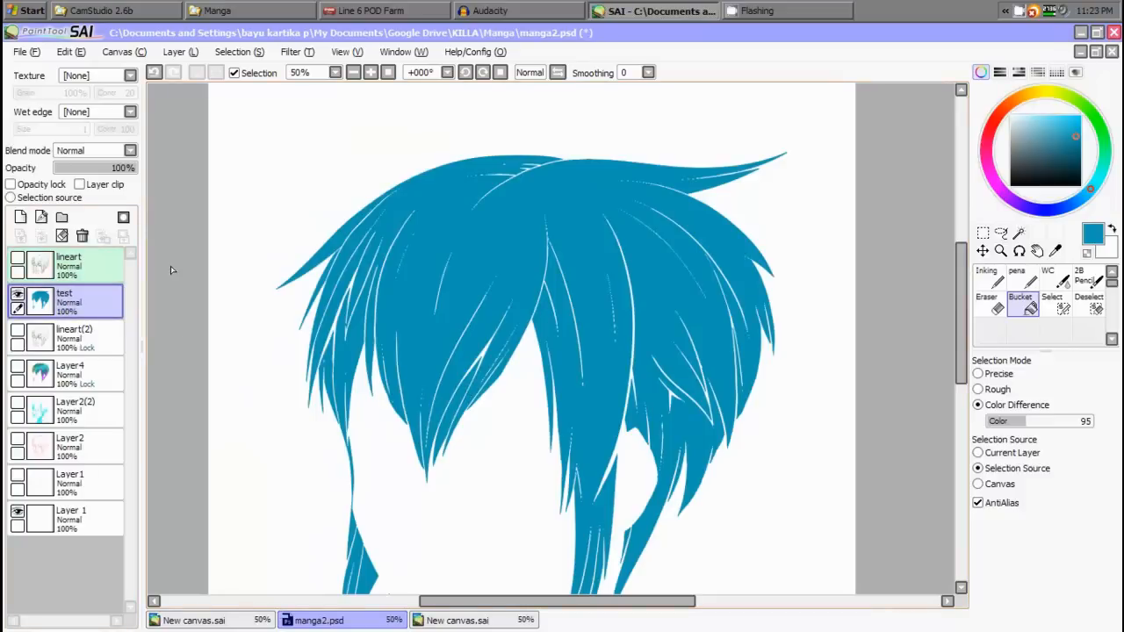
scroll(640, 368, "up", 2)
scroll(640, 368, "down", 2)
Show the lineart layer again and check the filled hair beneath the lines up close
left_click(17, 261)
scroll(383, 414, "up", 3)
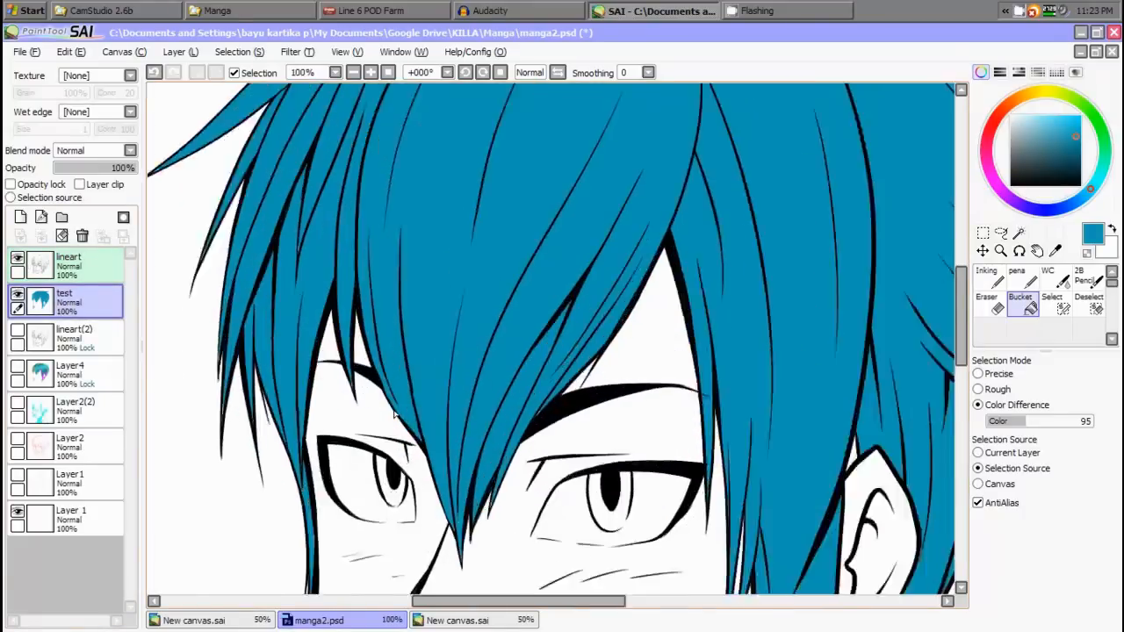
scroll(393, 414, "down", 4)
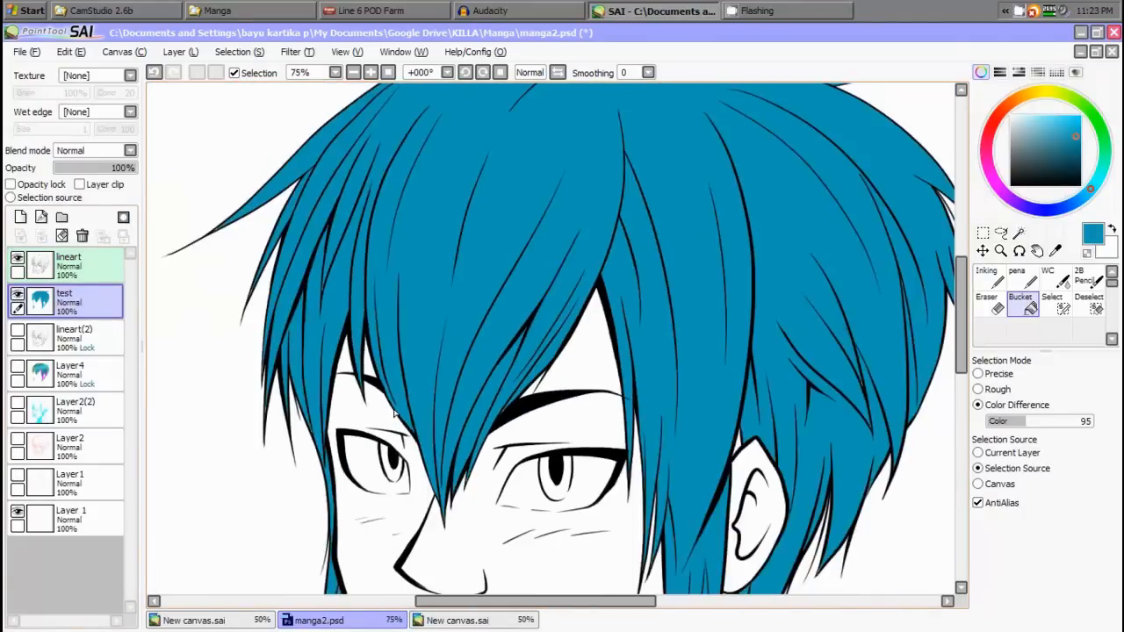
scroll(395, 412, "up", 1)
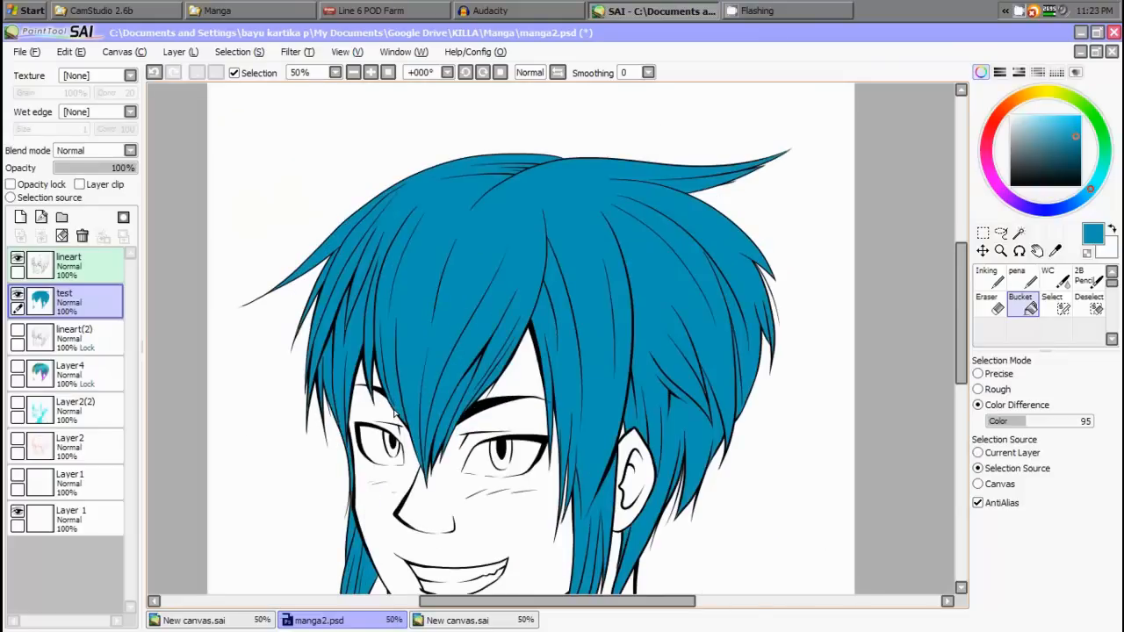
Select the lineart layer and reduce the Inking brush to size 20
left_click(70, 264)
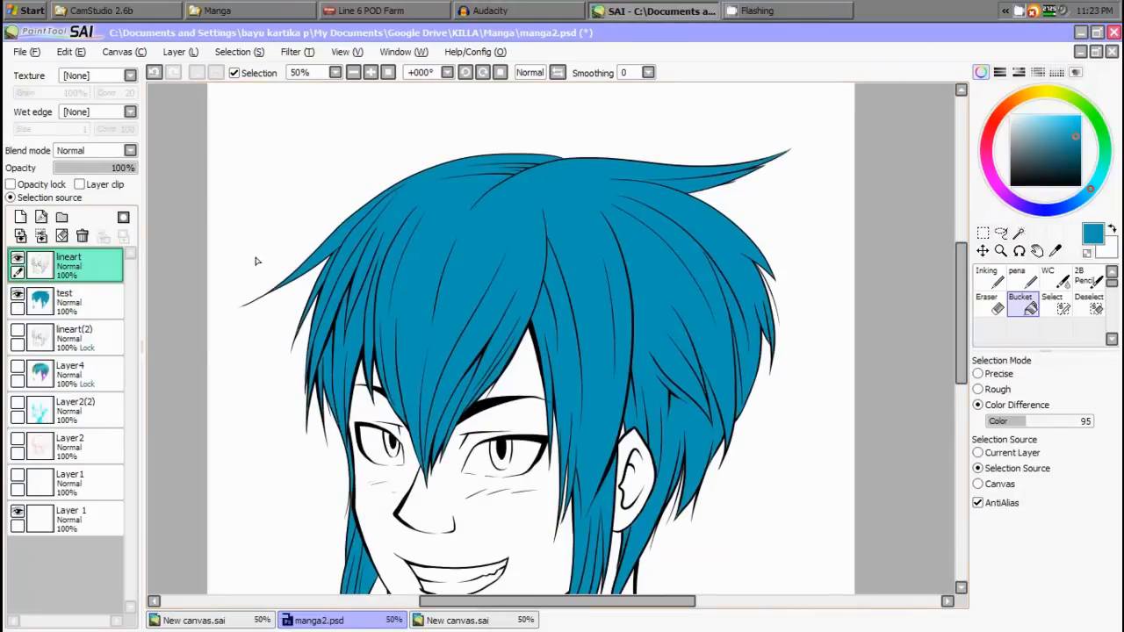
left_click(989, 278)
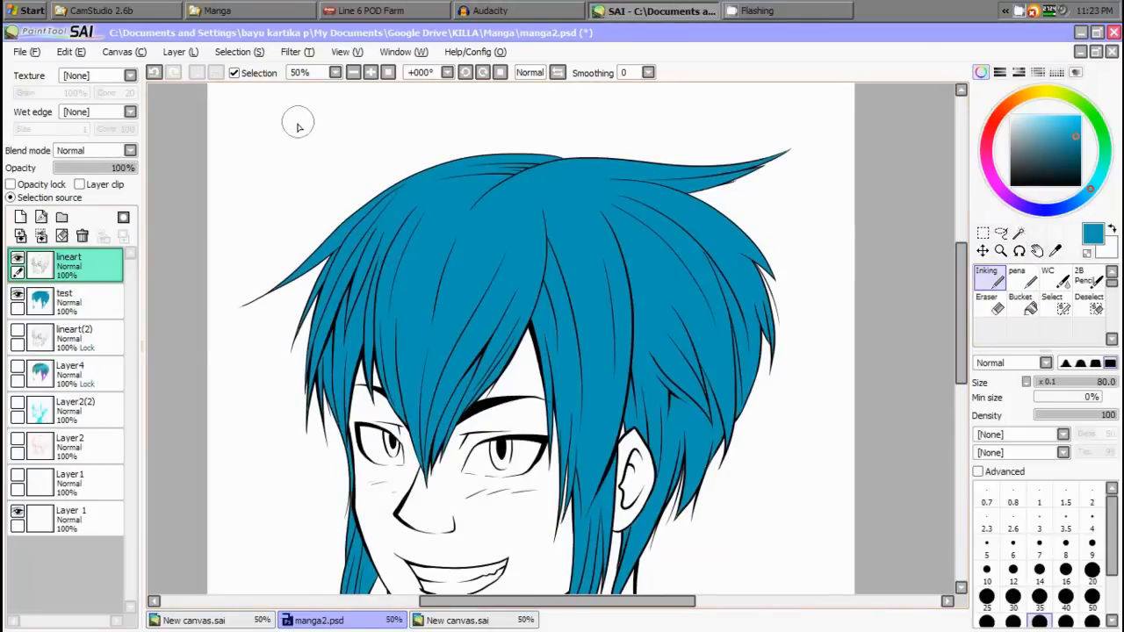
key("bracketleft")
key("bracketleft")
key("bracketleft")
key("bracketleft")
key("bracketleft")
key("bracketleft")
key("bracketleft")
key("bracketleft")
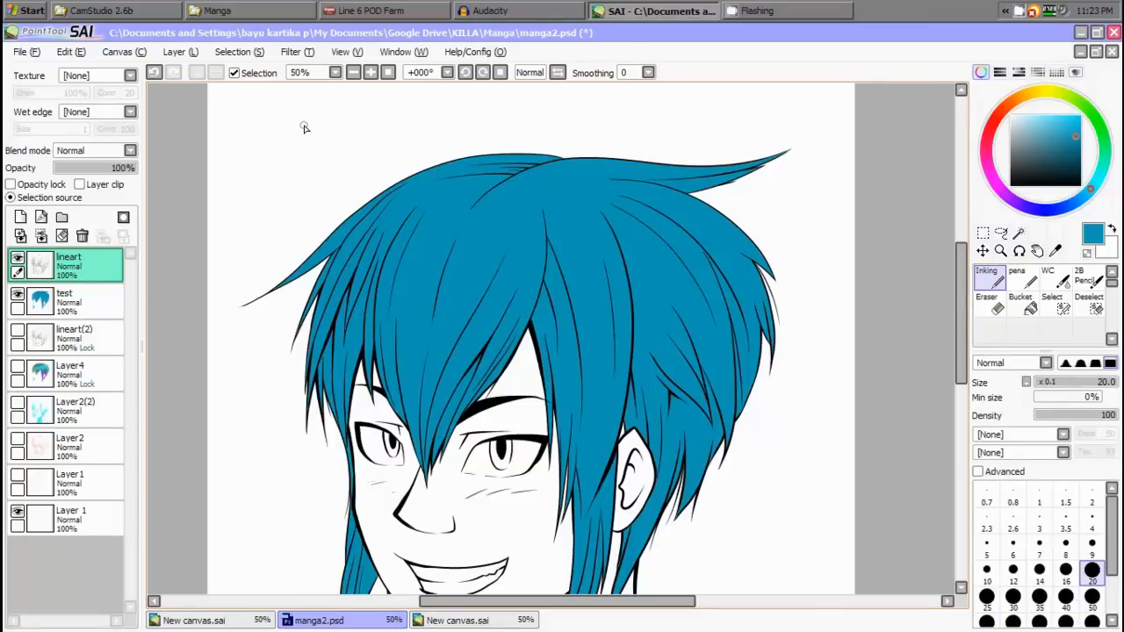
Draw a closed black circle on the lineart layer in the empty area beside the top of the hair
mouse_move(1076, 160)
left_mouse_down()
mouse_move(1002, 161)
mouse_move(971, 180)
left_mouse_up()
mouse_move(303, 125)
left_mouse_down()
mouse_move(271, 138)
mouse_move(315, 178)
mouse_move(328, 138)
mouse_move(303, 117)
mouse_move(262, 141)
left_mouse_up()
scroll(261, 140, "up", 2)
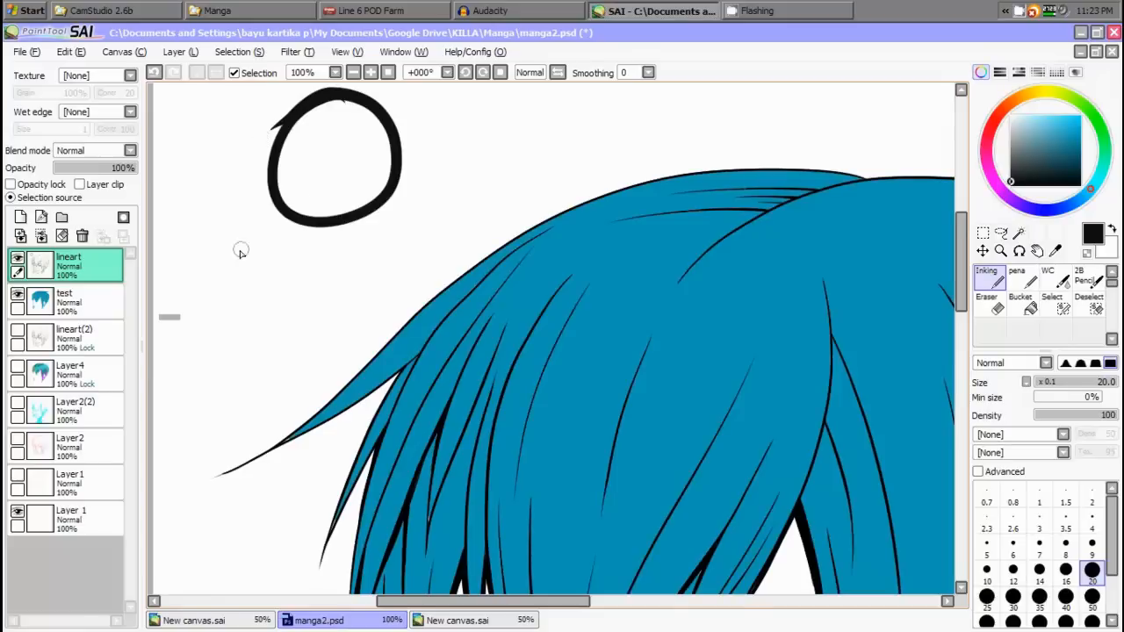
On the test layer, bucket-fill the circle with black, undo it, and refill it with the blue sampled from the hair
left_click(75, 298)
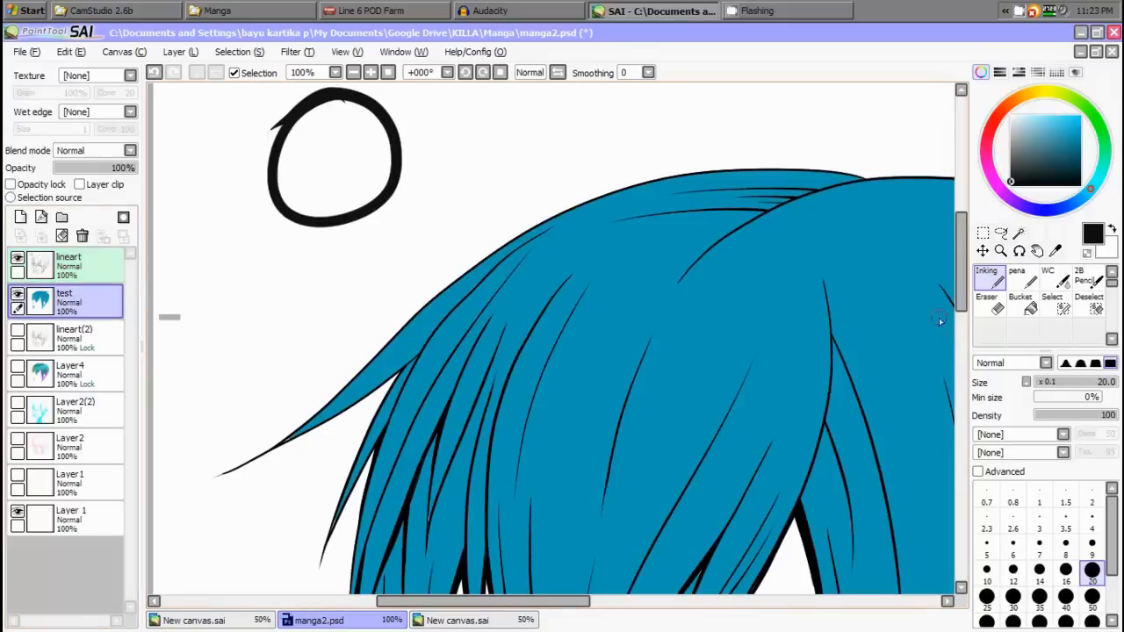
left_click(1021, 305)
left_click(319, 168)
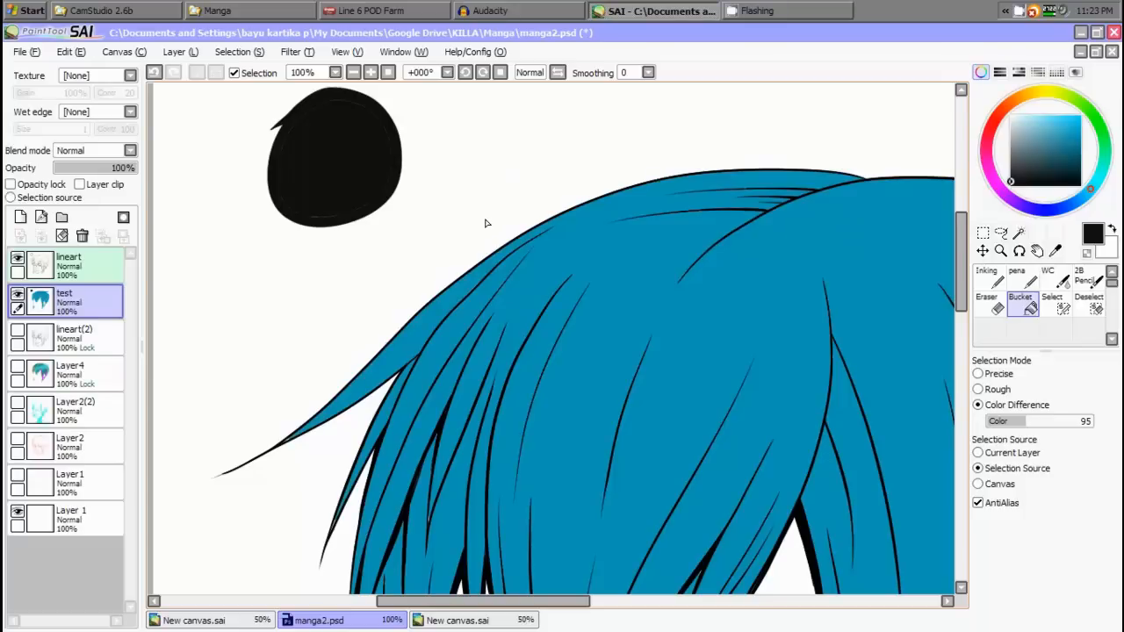
key("ctrl+z")
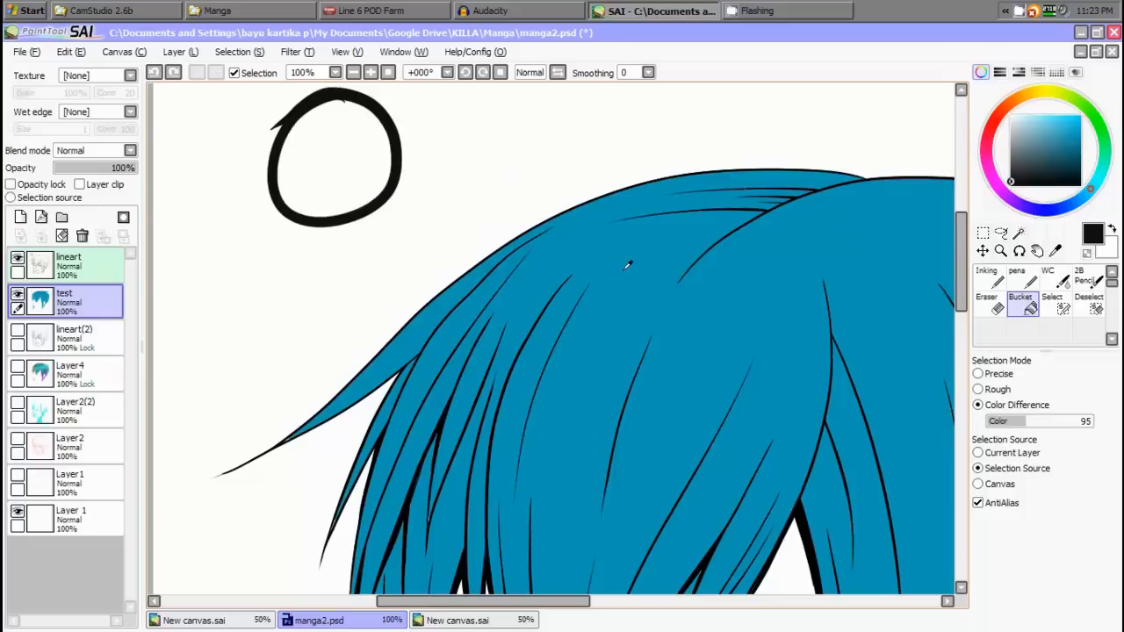
left_click(627, 264, "alt")
left_click(363, 181)
scroll(364, 312, "down", 3)
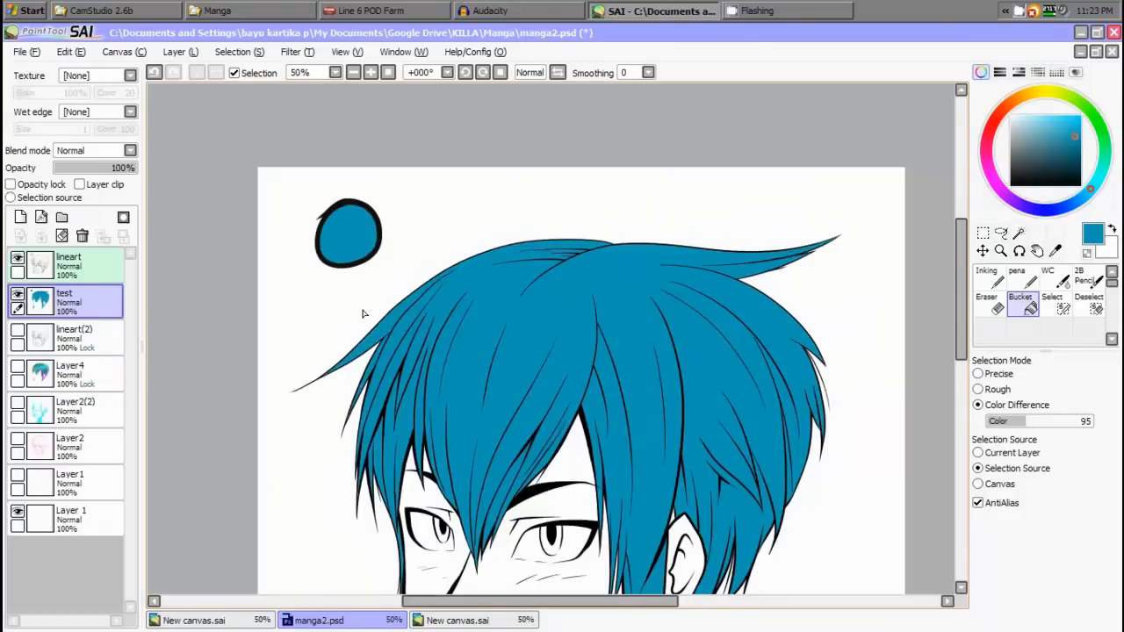
Toggle the lineart layer's visibility repeatedly to compare the blue fills with and without their outlines
left_click(23, 263)
left_click(23, 263)
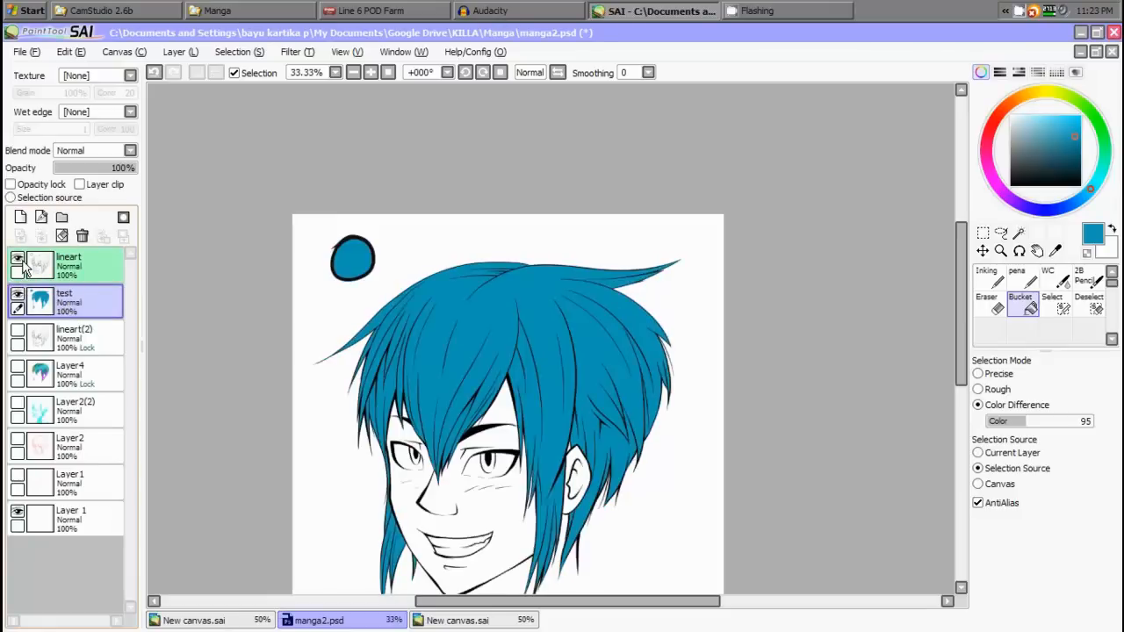
left_click(23, 263)
left_click(23, 263)
left_click(17, 260)
left_click(19, 261)
left_click(19, 261)
left_click(18, 260)
left_click(19, 261)
left_click(19, 260)
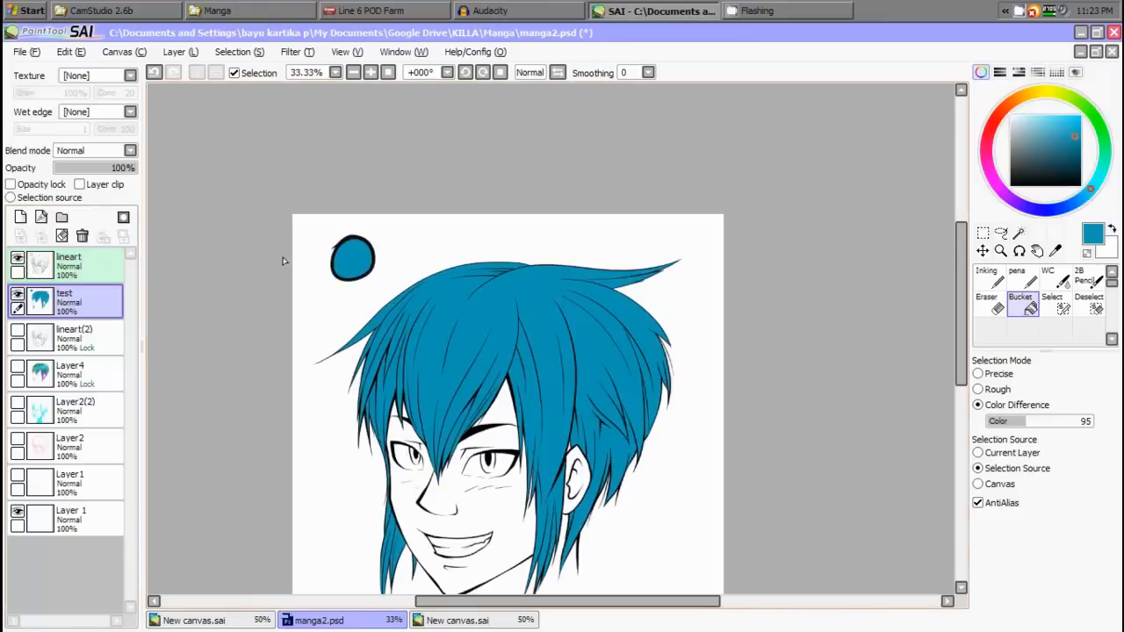
Examine the filled circle and the blue hair beneath the lineart at several magnifications
scroll(351, 263, "up", 3)
scroll(525, 282, "down", 1)
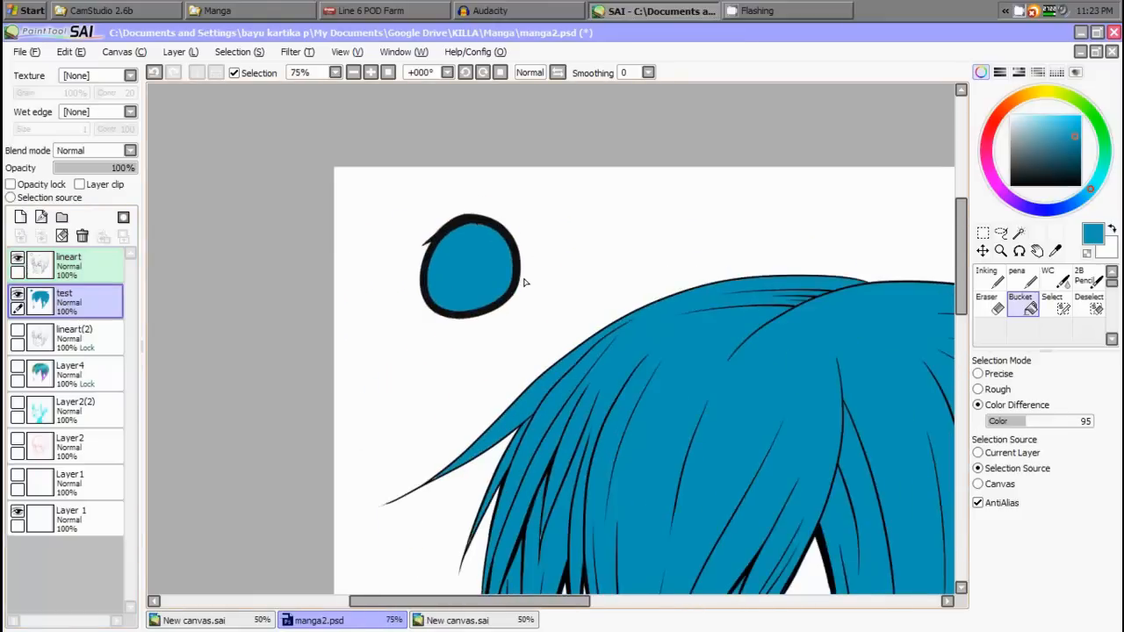
scroll(525, 282, "up", 1)
scroll(524, 276, "down", 1)
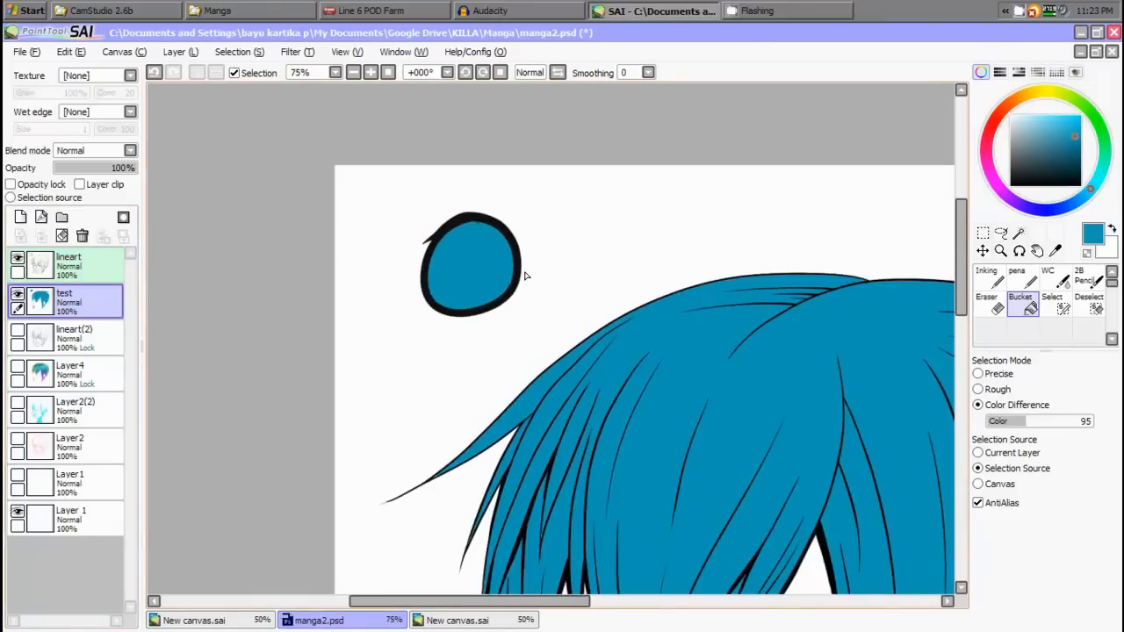
left_click_drag(583, 311, 292, 128)
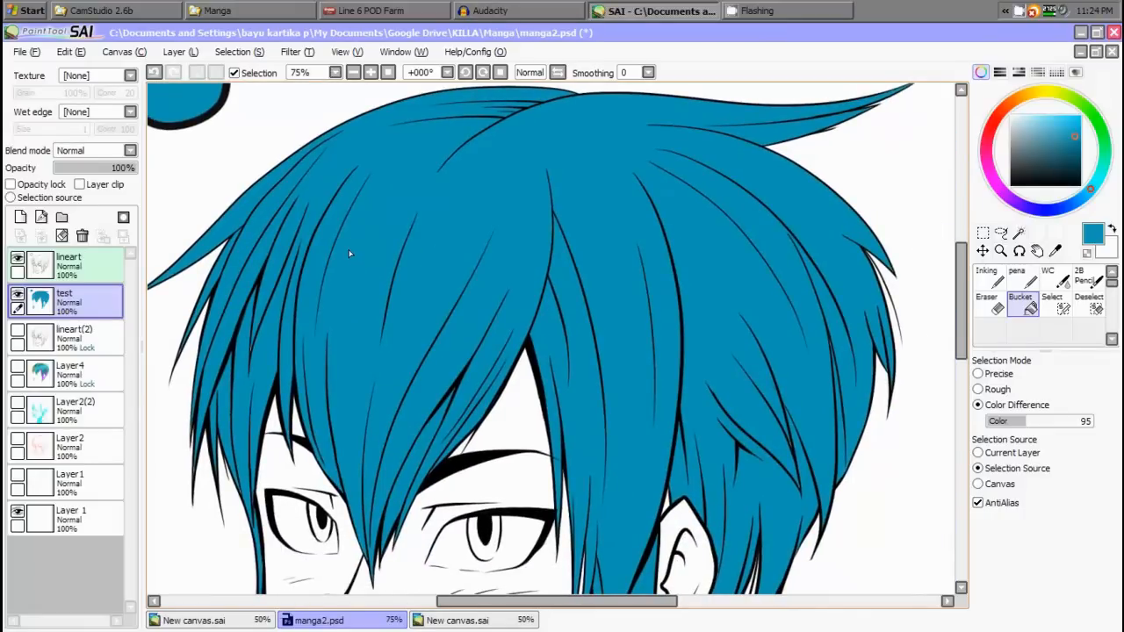
scroll(346, 252, "down", 1)
scroll(350, 252, "up", 1)
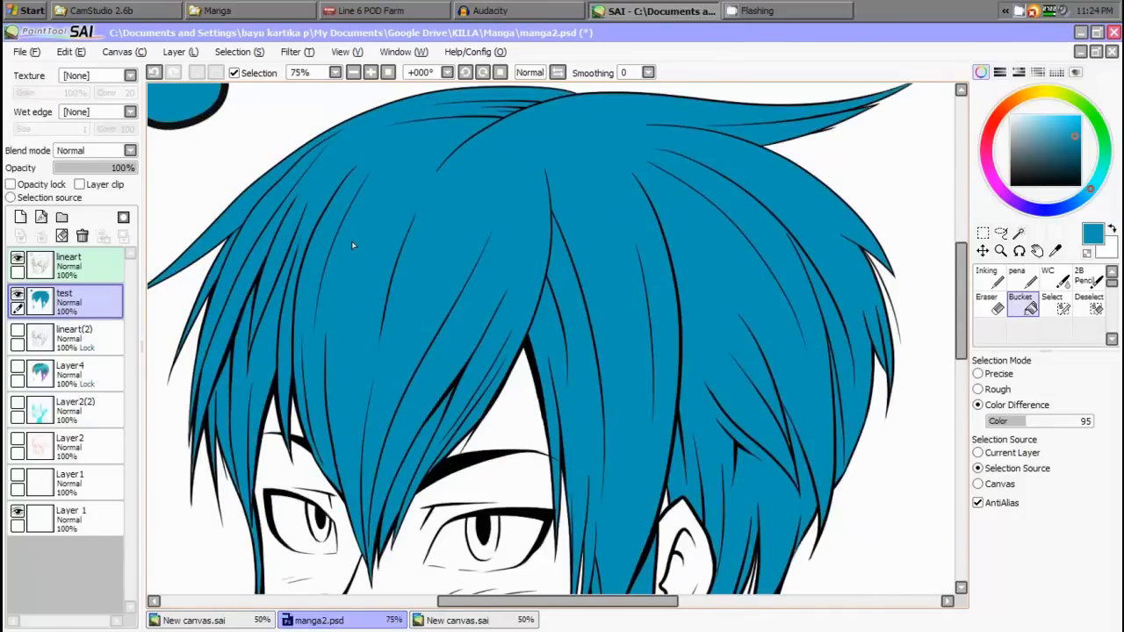
scroll(353, 246, "down", 1)
scroll(351, 245, "up", 2)
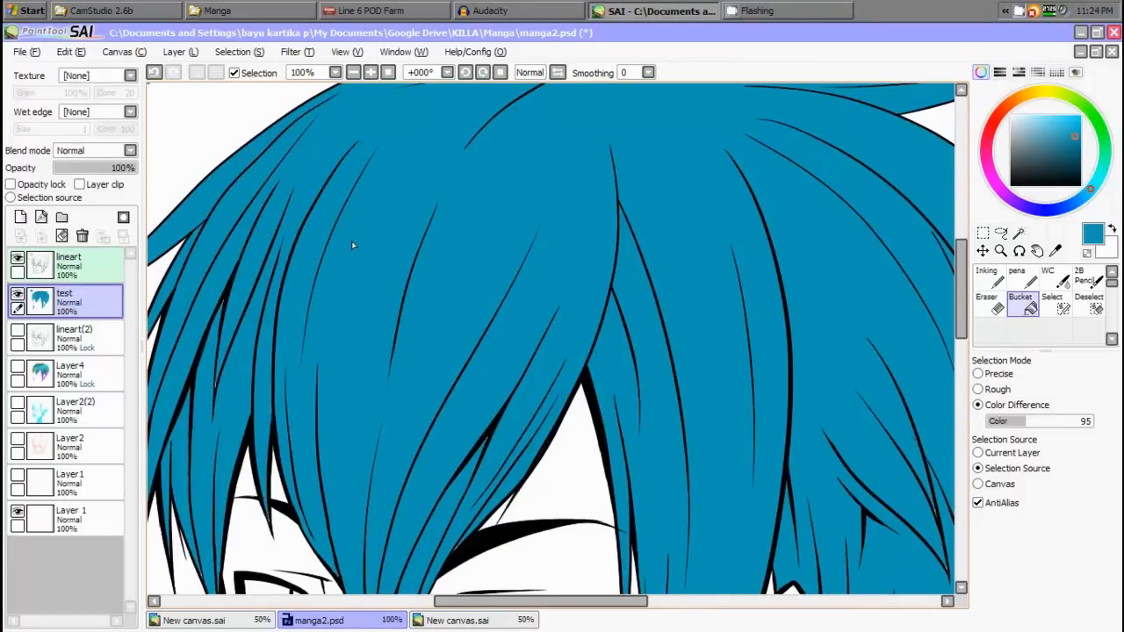
scroll(352, 246, "down", 1)
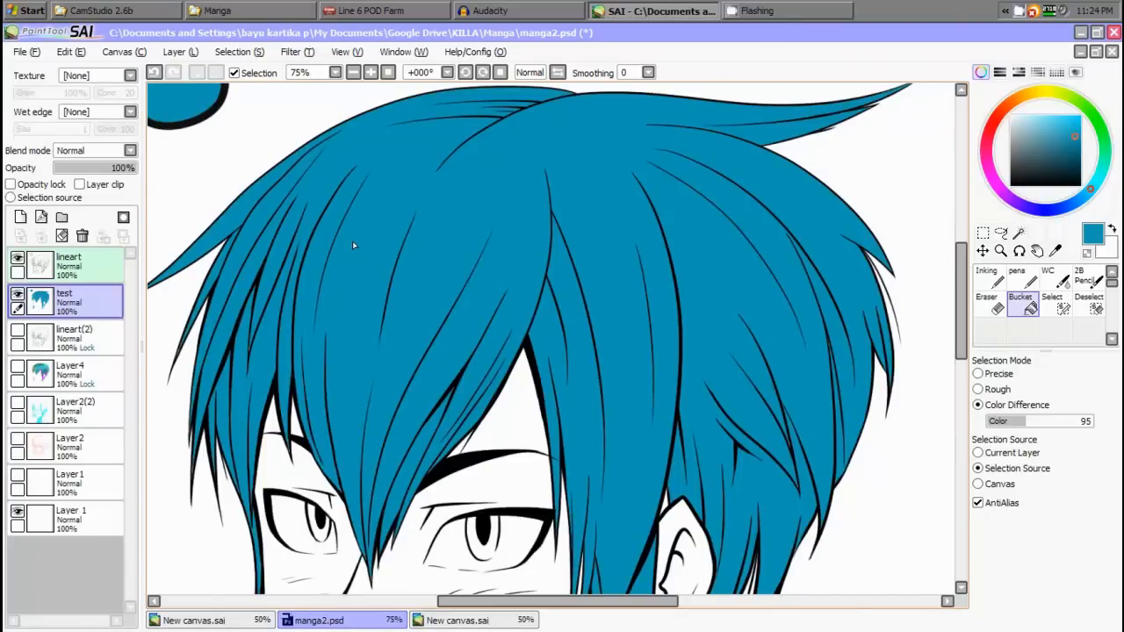
scroll(355, 242, "down", 3)
scroll(358, 246, "up", 3)
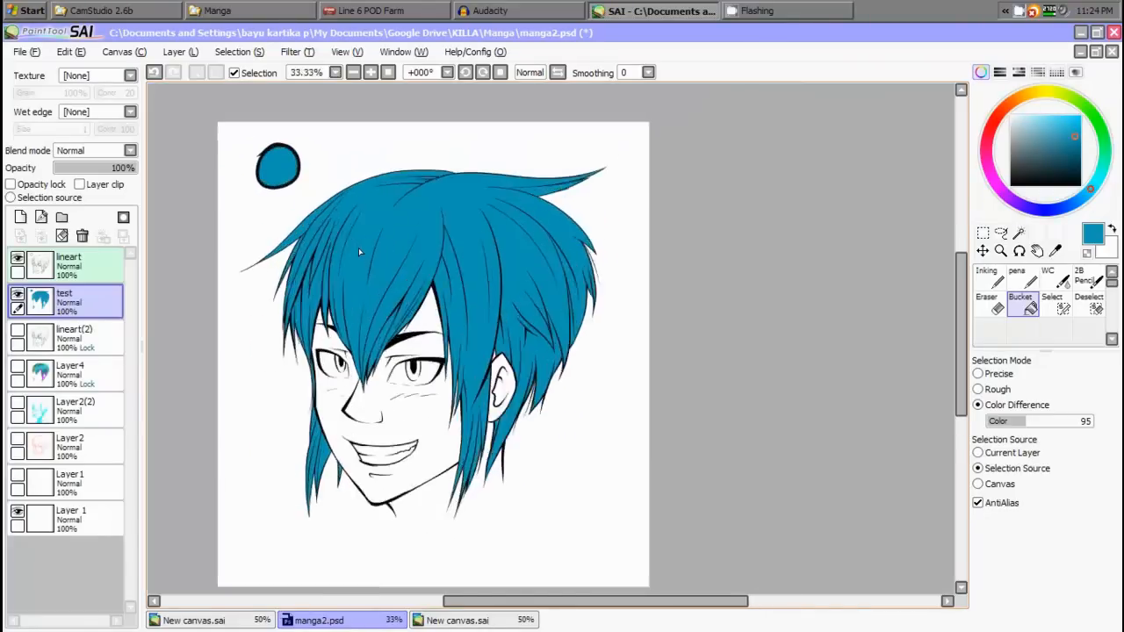
scroll(366, 259, "up", 2)
scroll(366, 260, "down", 2)
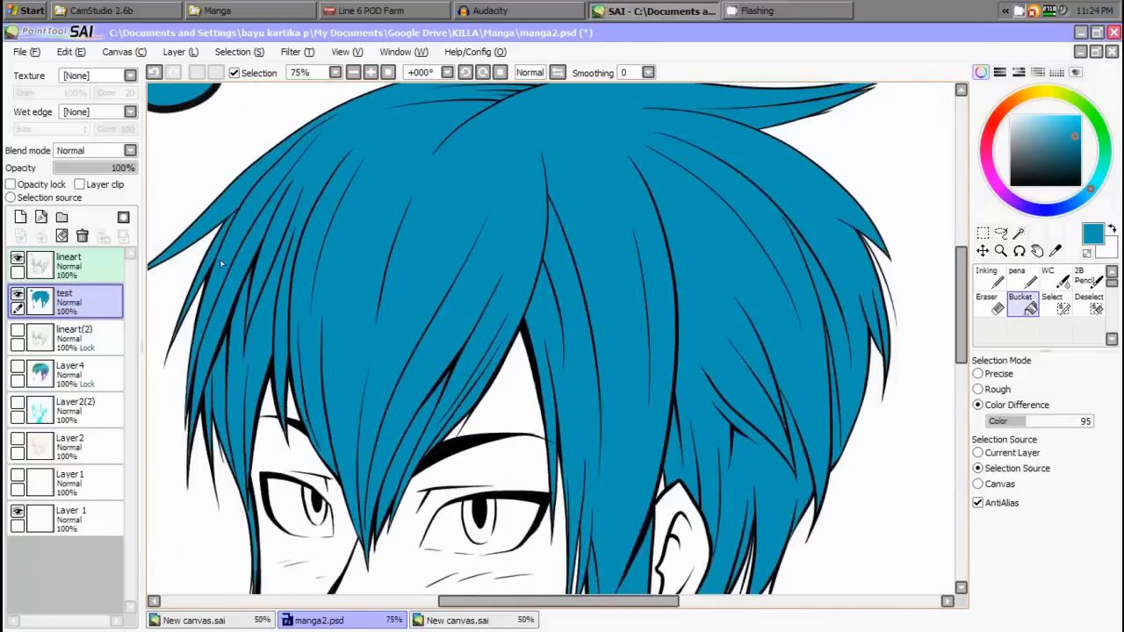
Delete the test layer that holds the blue hair and circle fills
left_click(76, 278)
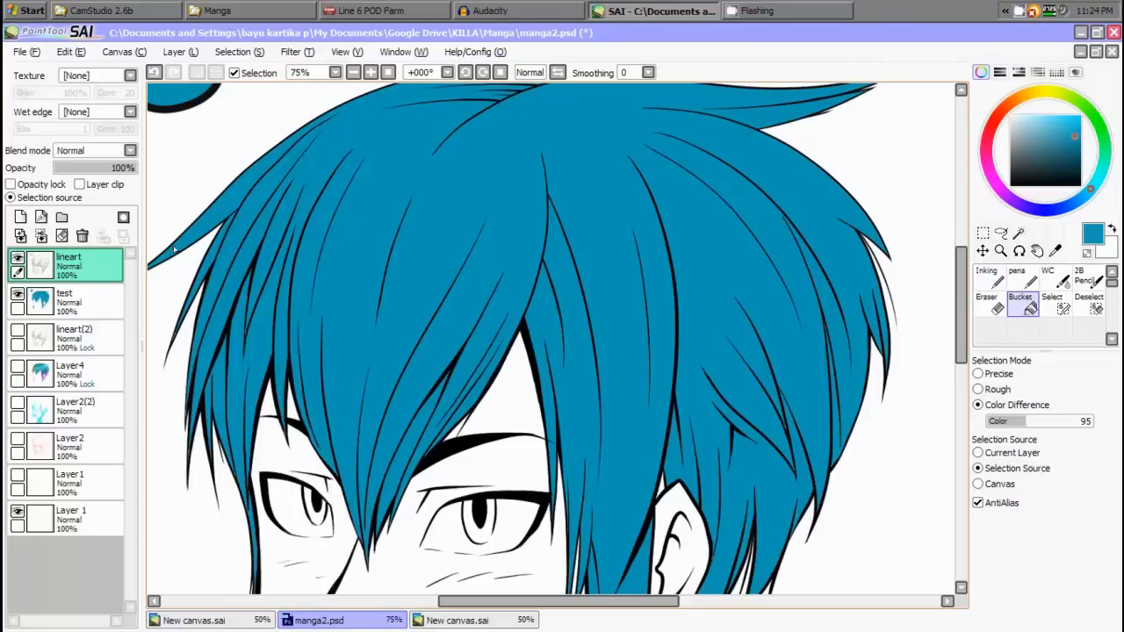
left_click(58, 303)
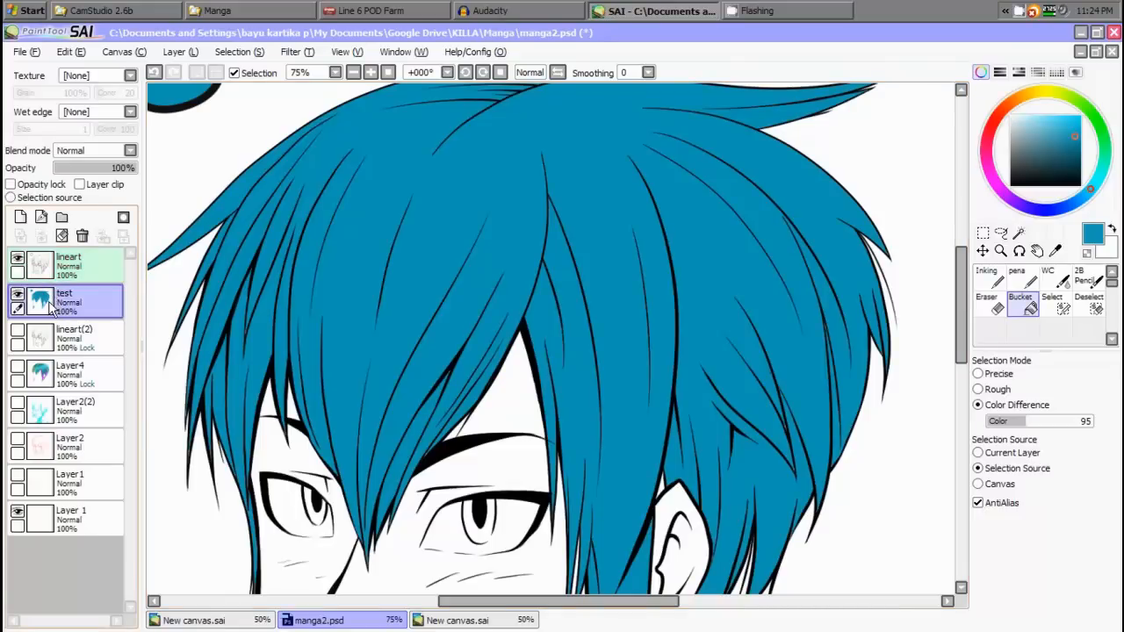
left_click(82, 236)
scroll(209, 277, "down", 3)
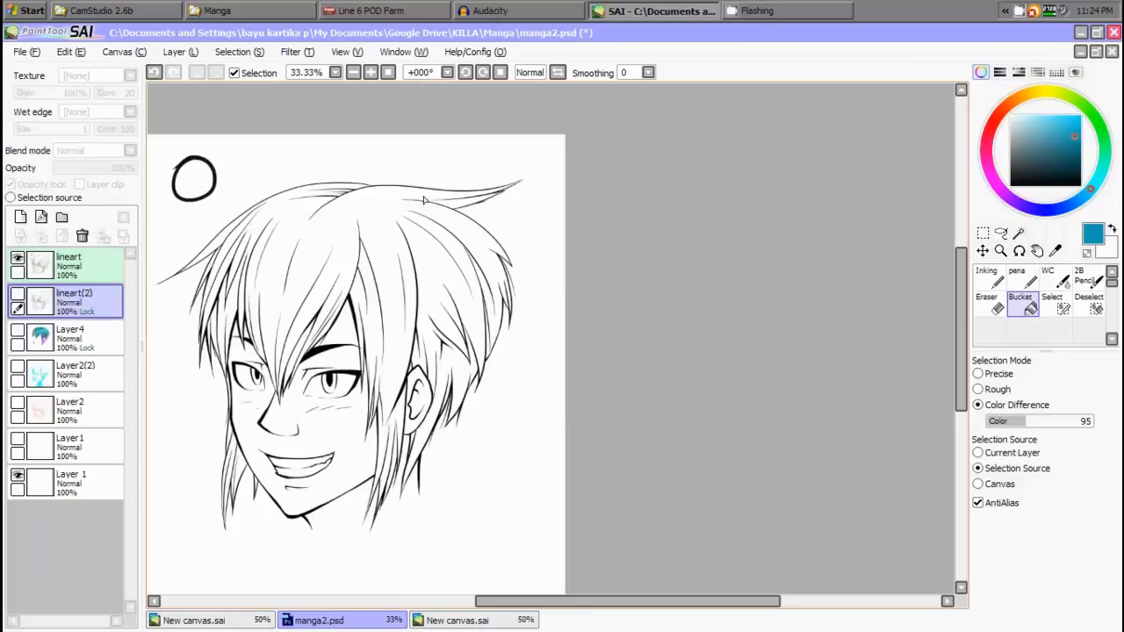
left_click_drag(311, 258, 351, 272)
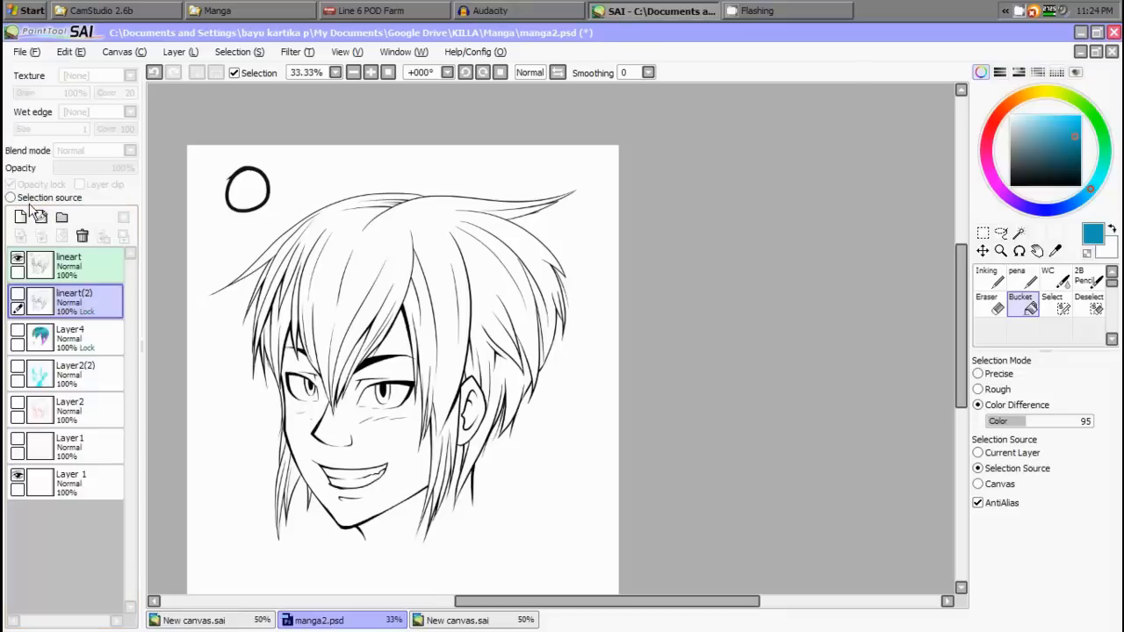
Hide the lineart layer and add a new empty normal layer above it
left_click(74, 260)
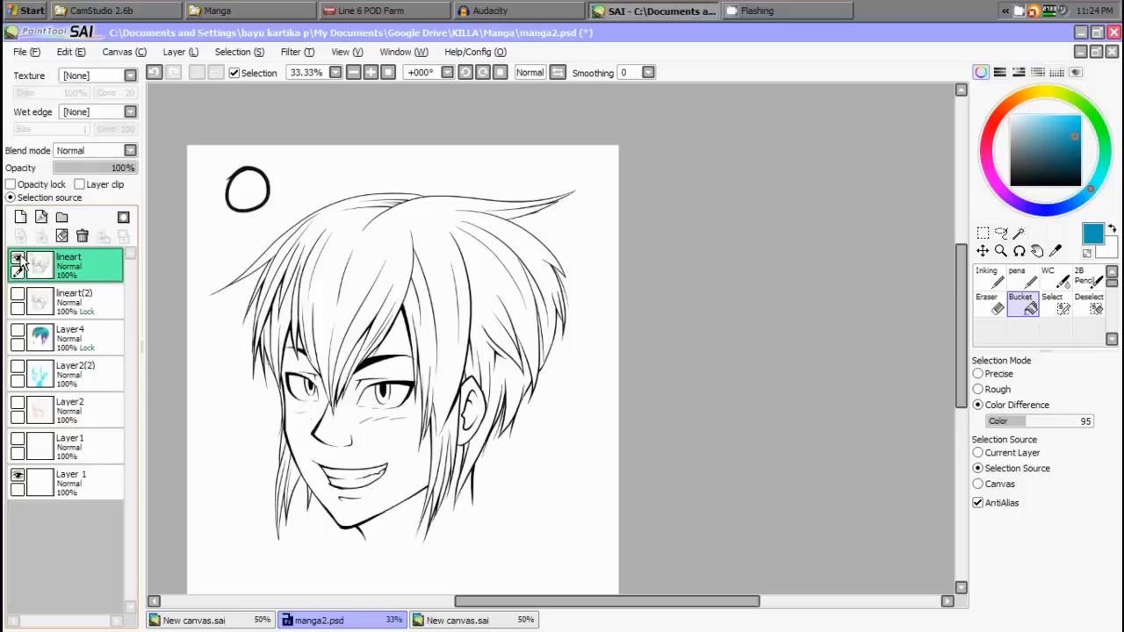
left_click(18, 258)
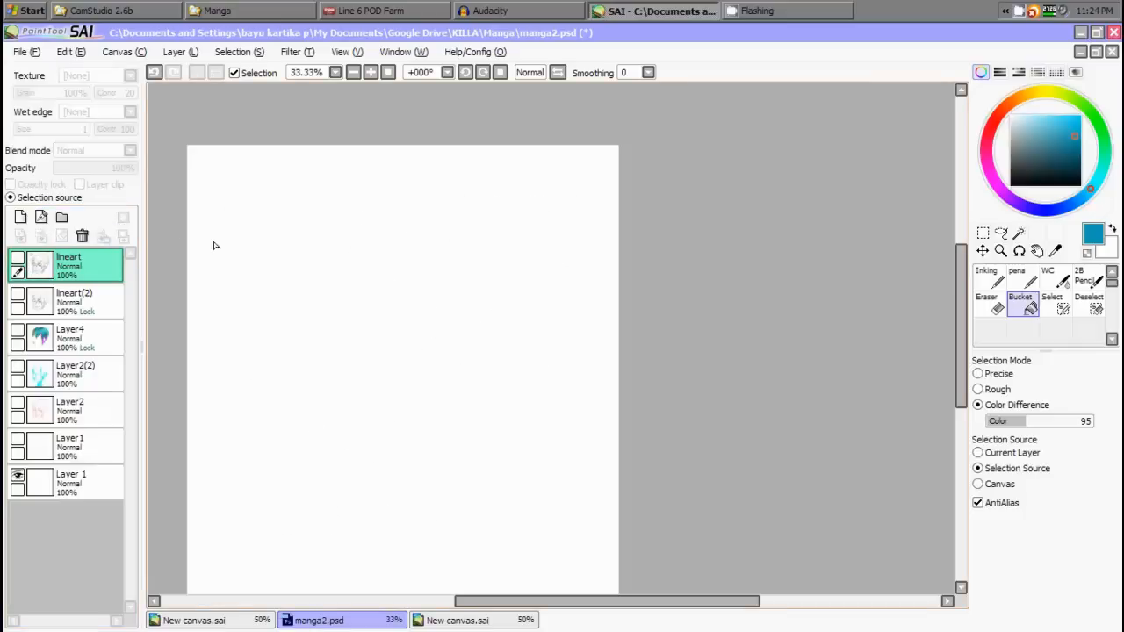
left_click(21, 217)
scroll(256, 363, "up", 1)
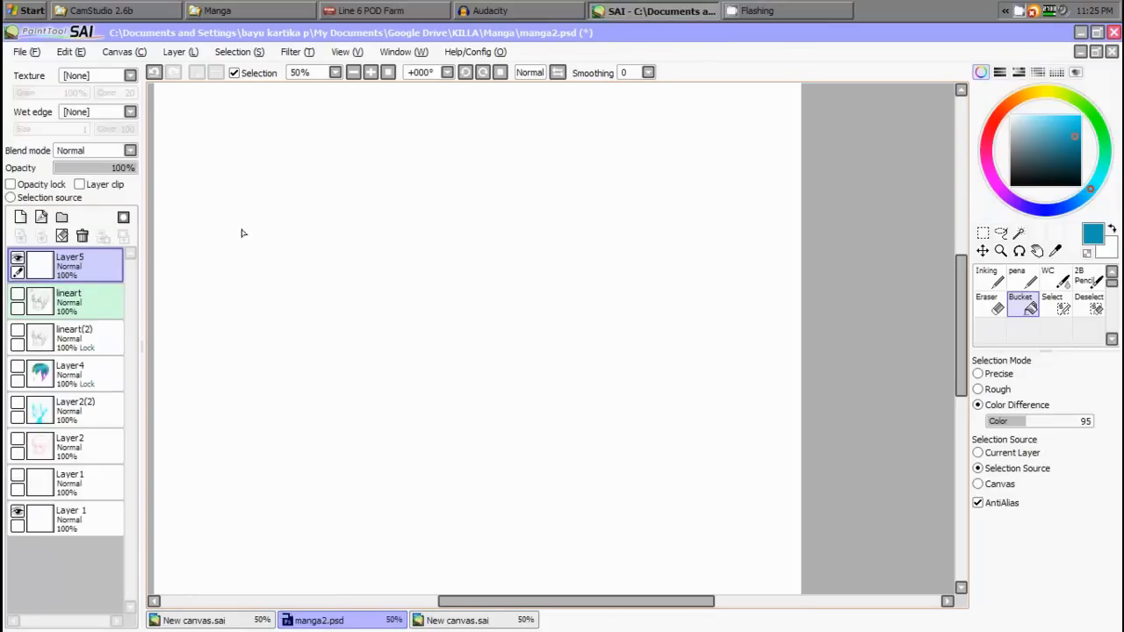
Draw a black curling stroke with the size 20 Inking brush and inspect its pixel edges up close
left_click(991, 280)
left_click_drag(1059, 164, 1011, 185)
mouse_move(318, 347)
left_mouse_down()
mouse_move(268, 321)
mouse_move(419, 256)
mouse_move(348, 253)
left_mouse_up()
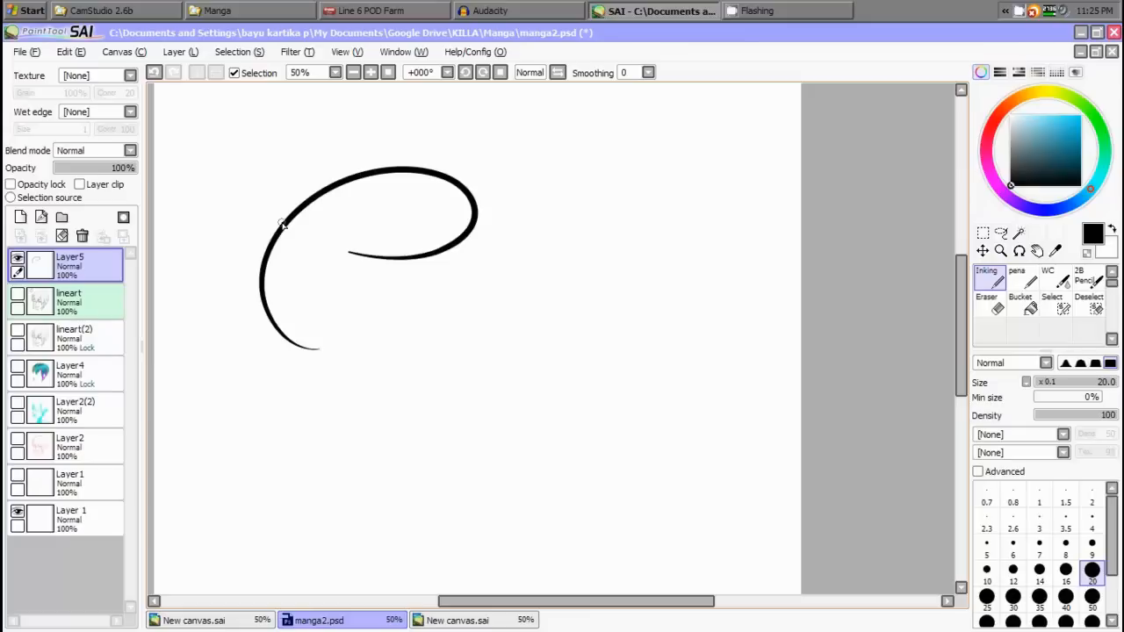
scroll(283, 224, "up", 6)
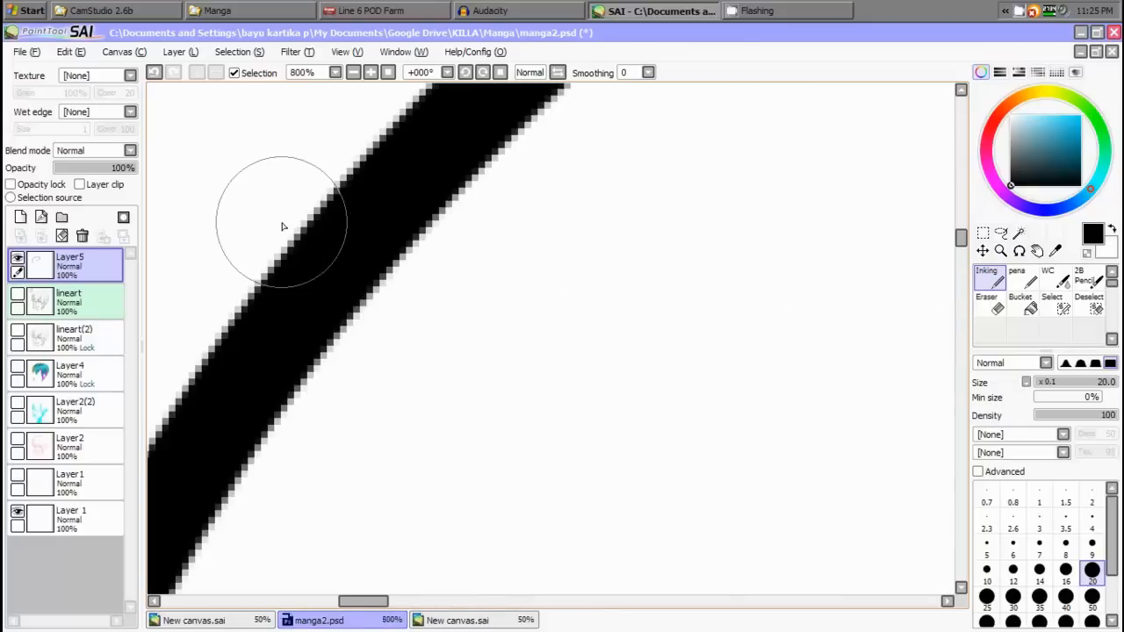
scroll(283, 223, "down", 4)
scroll(305, 225, "down", 2)
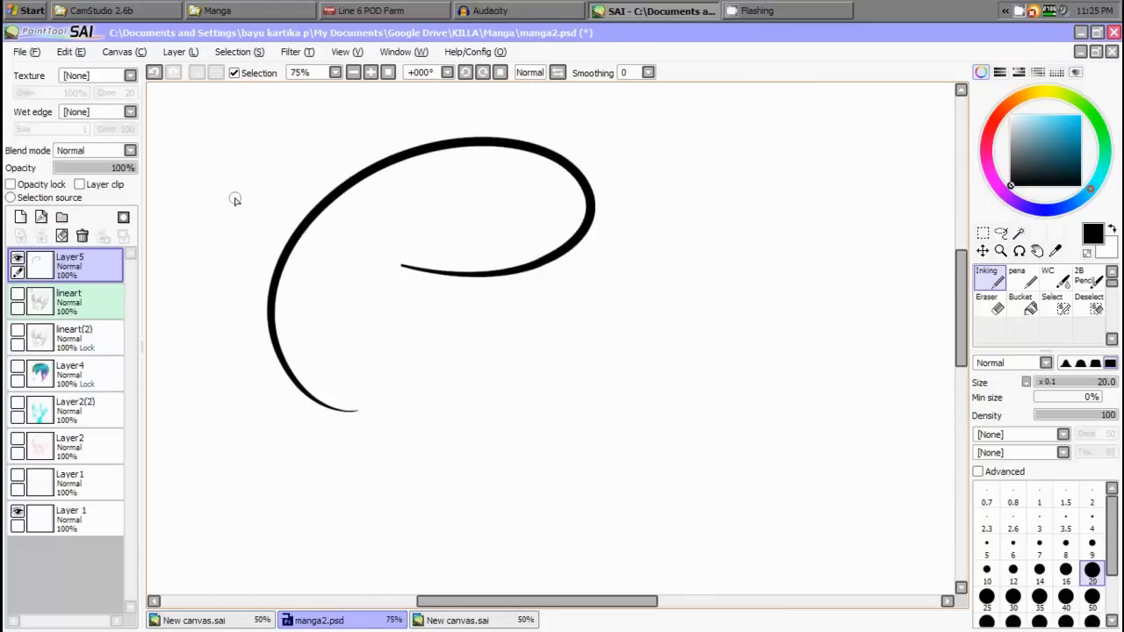
Add a vector linework layer and draw a black looping stroke on it with the Pen at size 30
left_click(41, 218)
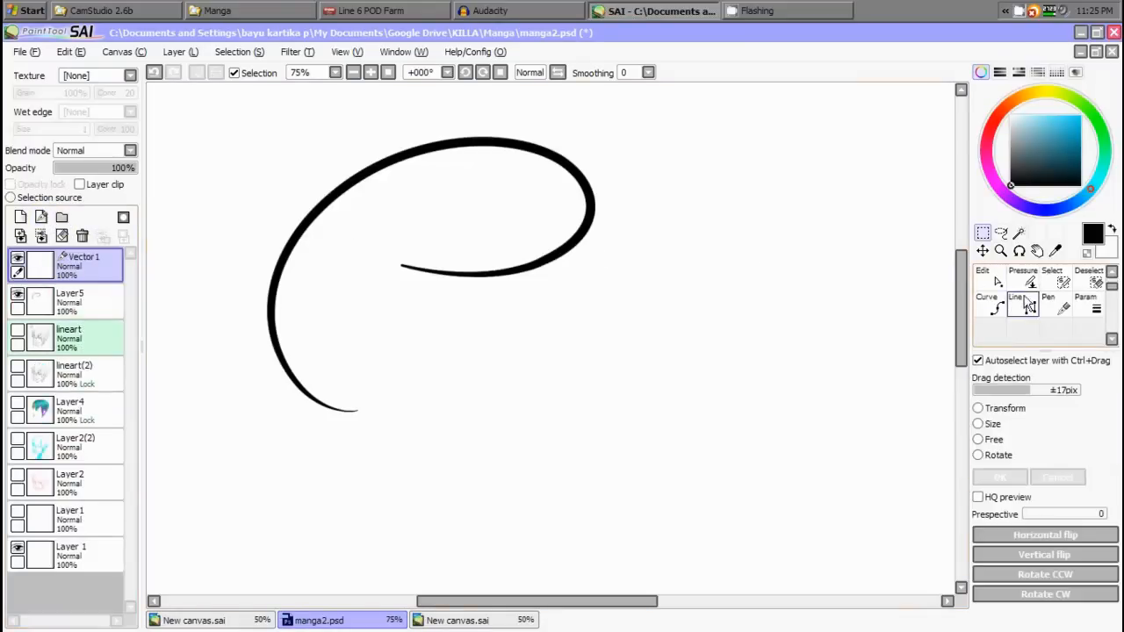
left_click(1059, 308)
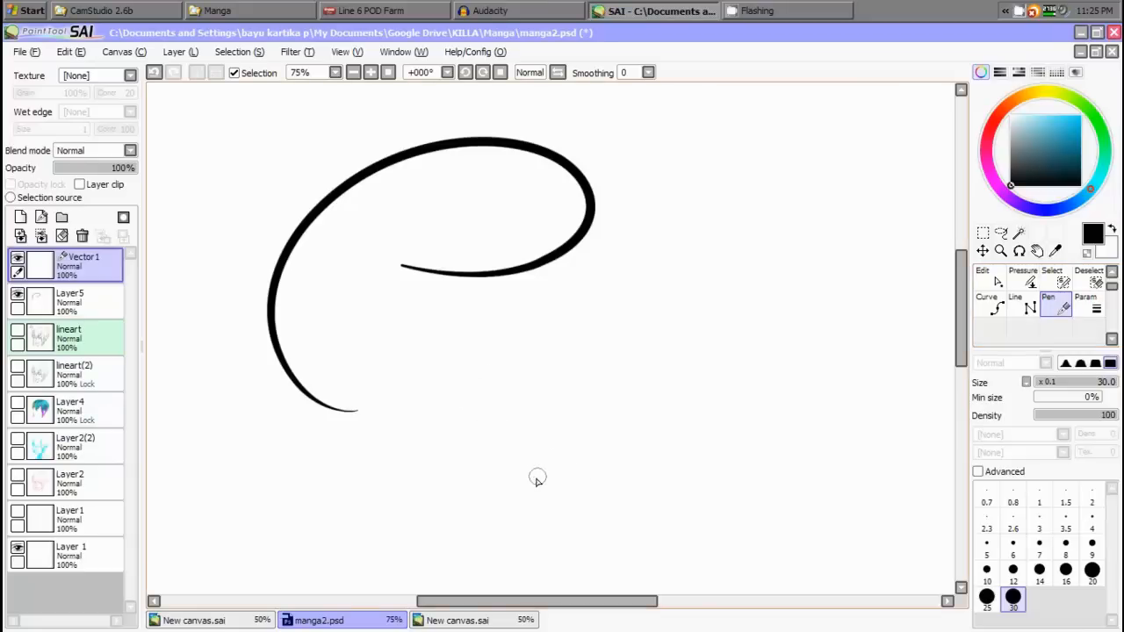
mouse_move(583, 493)
left_mouse_down()
mouse_move(559, 489)
mouse_move(891, 322)
mouse_move(791, 332)
left_mouse_up()
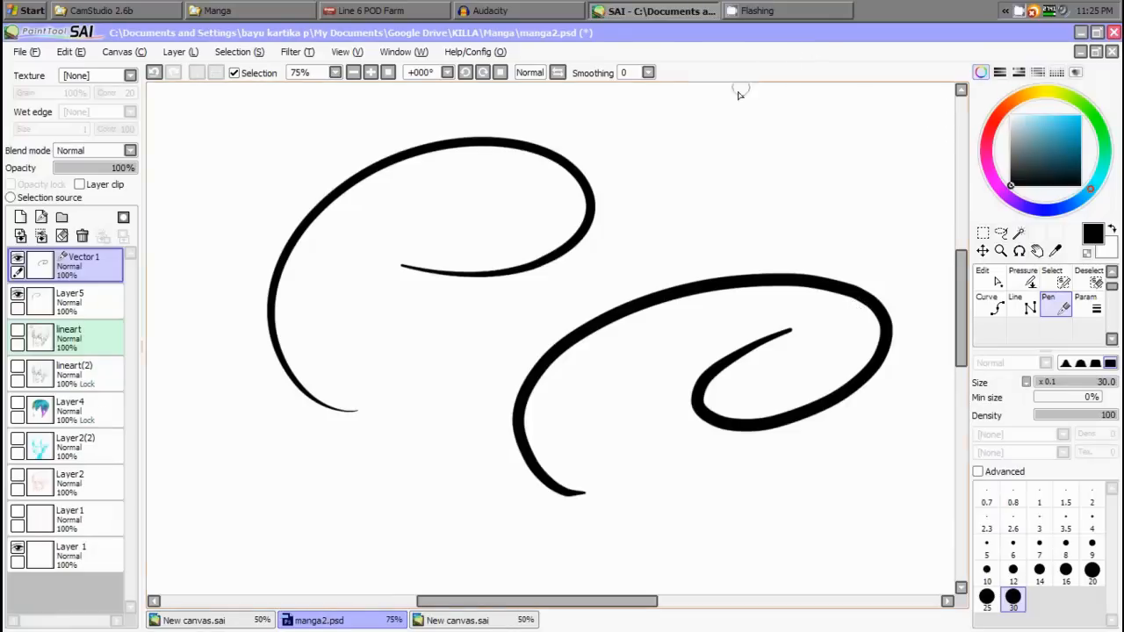
Reshape the vector stroke with the Edit tool in Move mode, pulling one upper point into a peak and shifting its neighbours
left_click(995, 281)
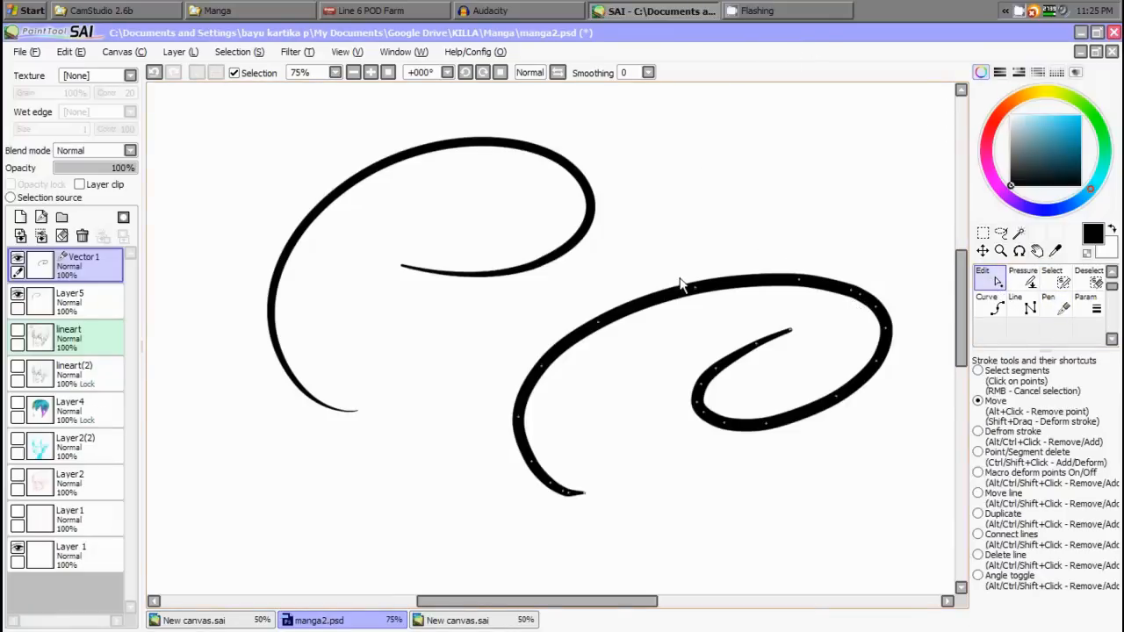
mouse_move(683, 284)
left_mouse_down()
mouse_move(702, 268)
mouse_move(685, 213)
left_mouse_up()
left_click_drag(597, 303, 615, 350)
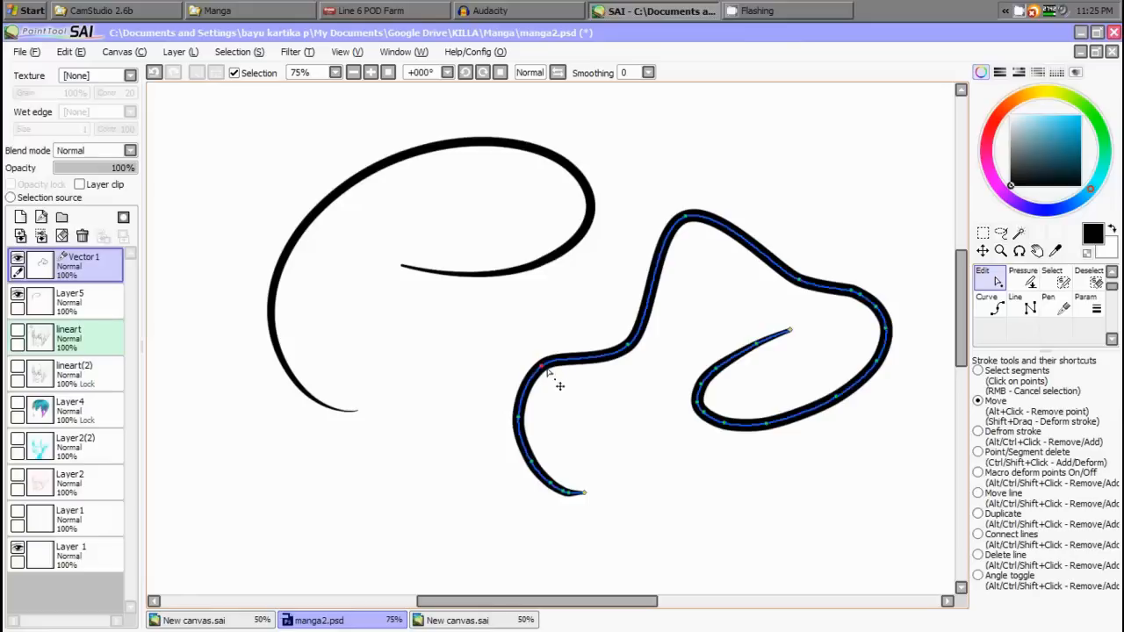
left_click_drag(526, 430, 457, 454)
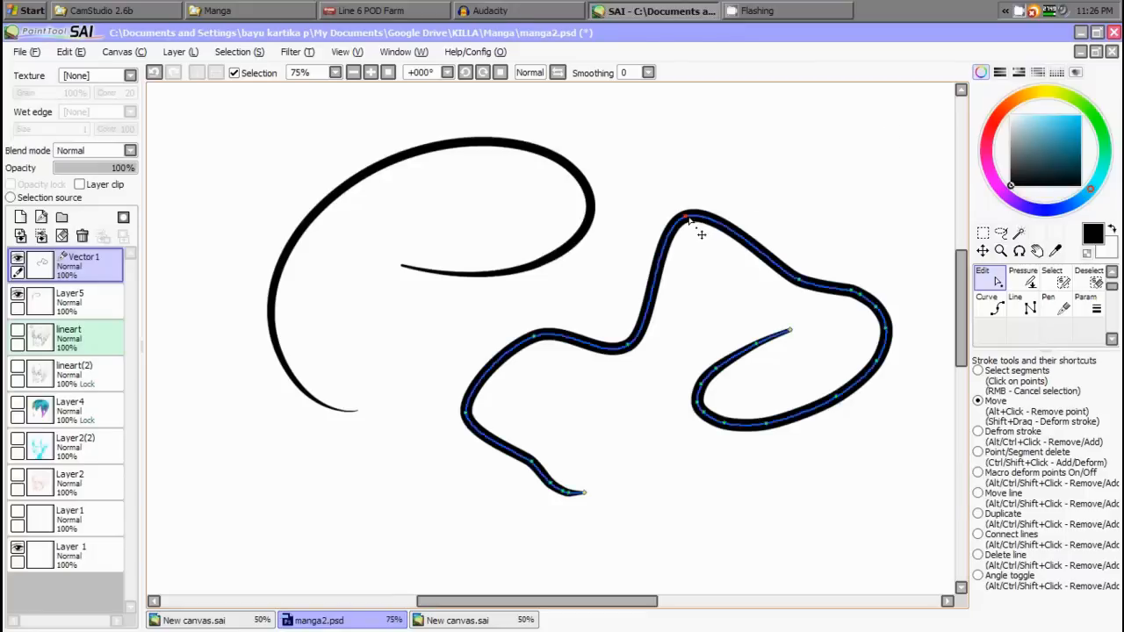
Move the vector stroke's raised peak and the hump beside it down to smooth its upper section
mouse_move(698, 231)
left_mouse_down()
mouse_move(719, 318)
mouse_move(711, 309)
left_mouse_up()
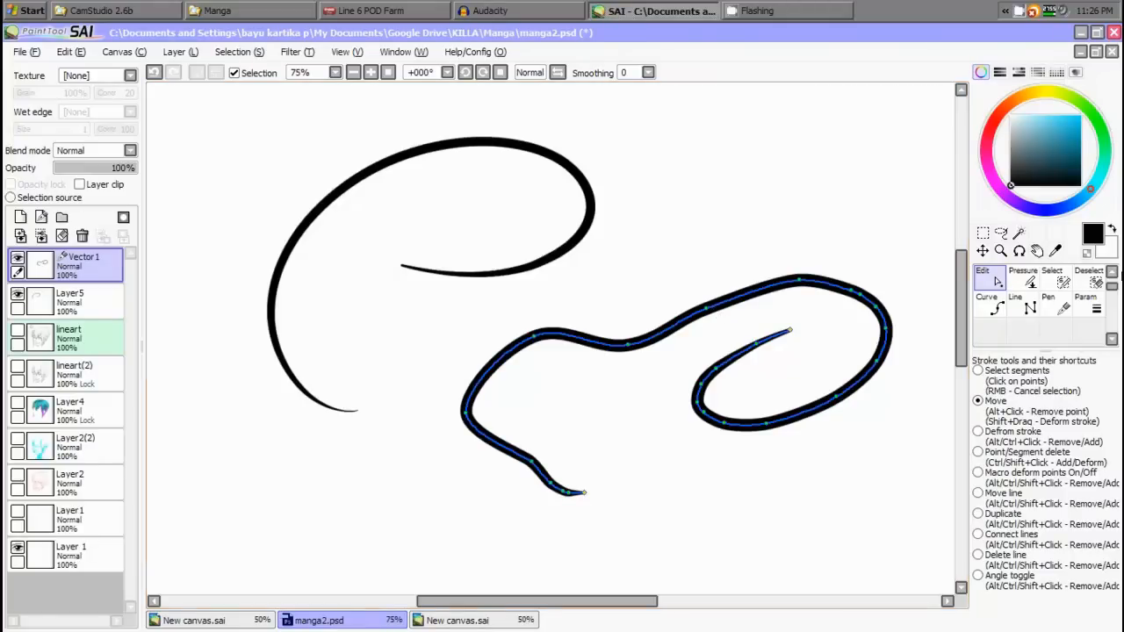
double_click(990, 283)
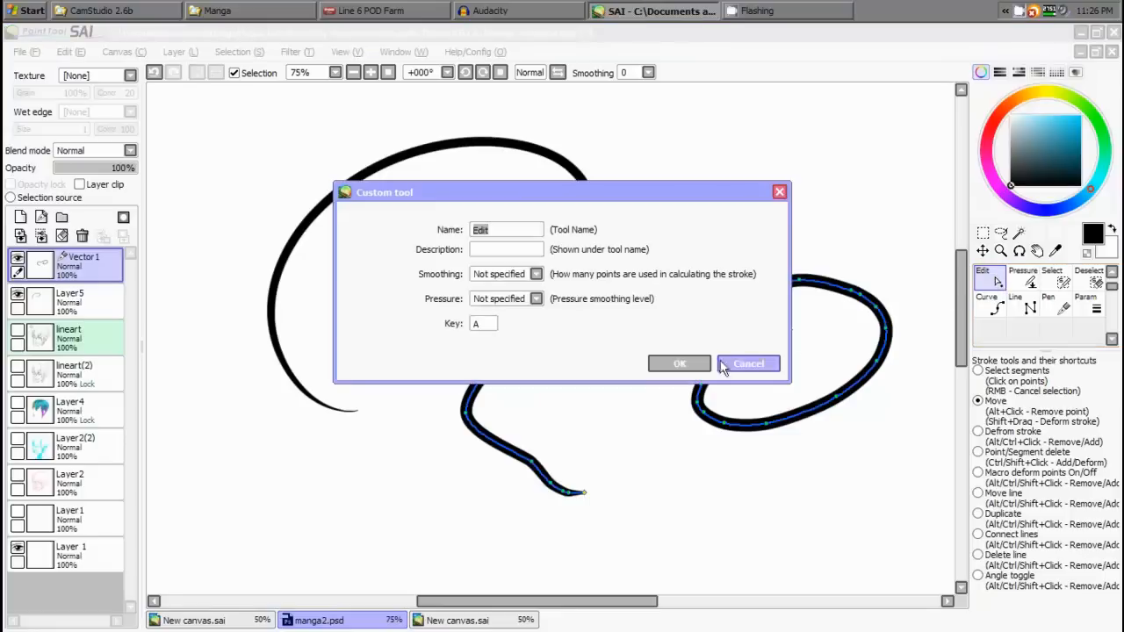
left_click(748, 364)
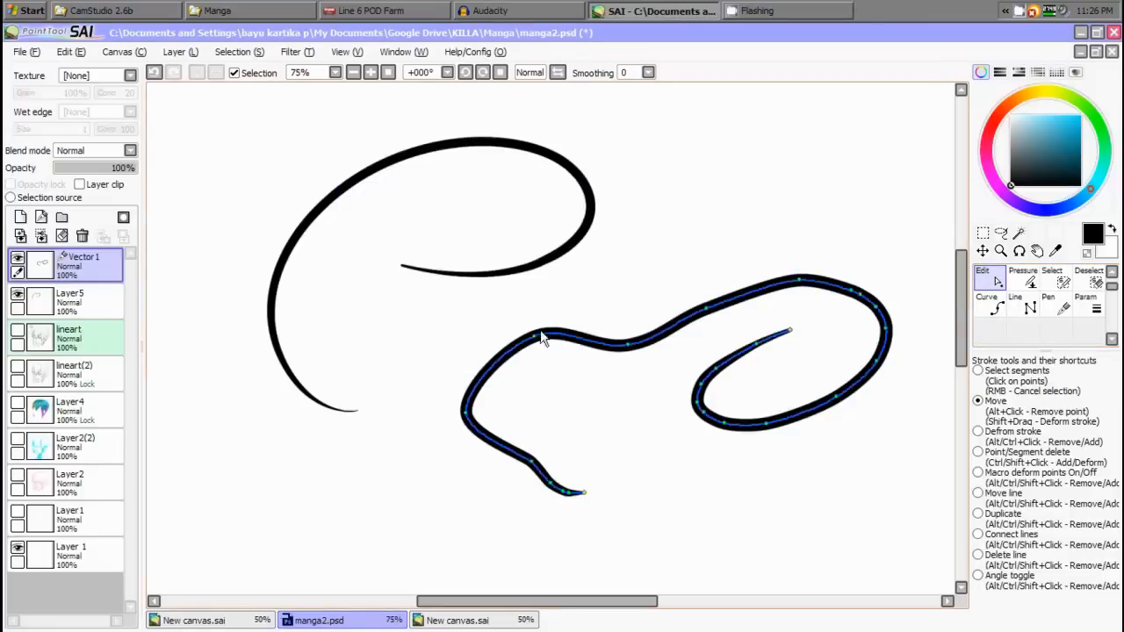
left_click_drag(537, 335, 547, 367)
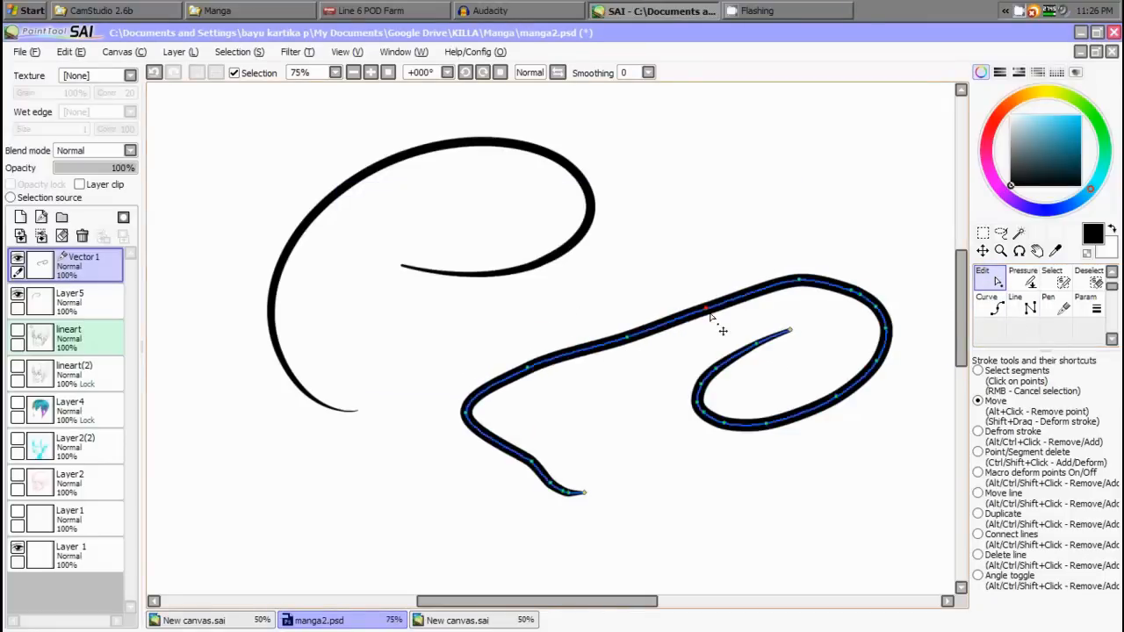
Move a control point along the vector stroke's upper span, and switch between Vector1 and Layer5 to compare their tool sets
mouse_move(642, 336)
left_mouse_down()
mouse_move(642, 345)
mouse_move(683, 326)
left_mouse_up()
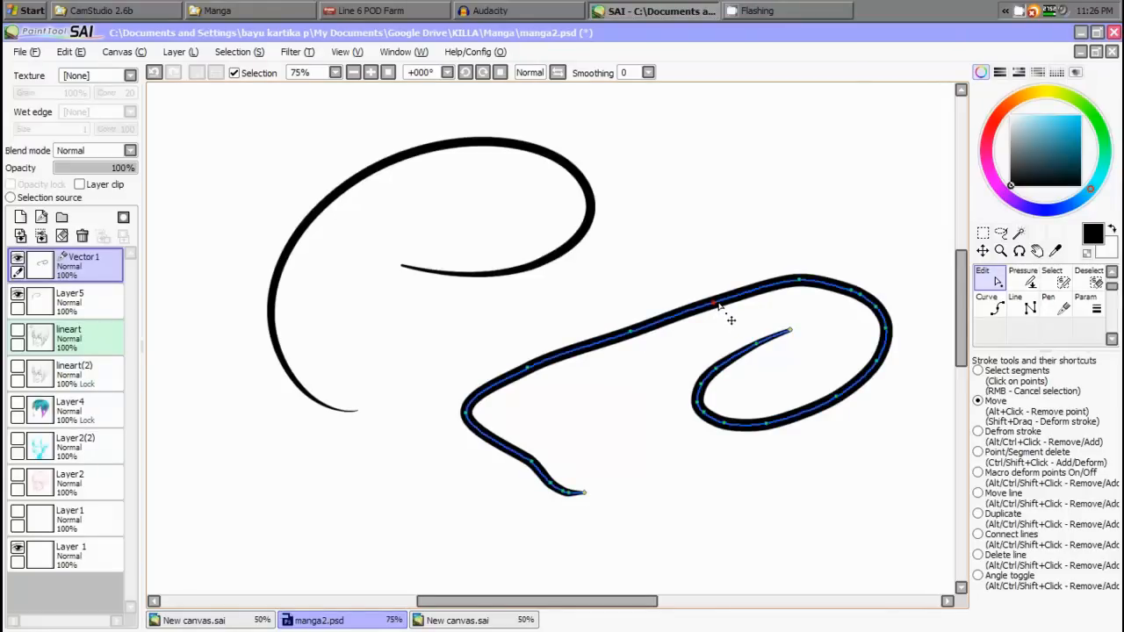
left_click(62, 258)
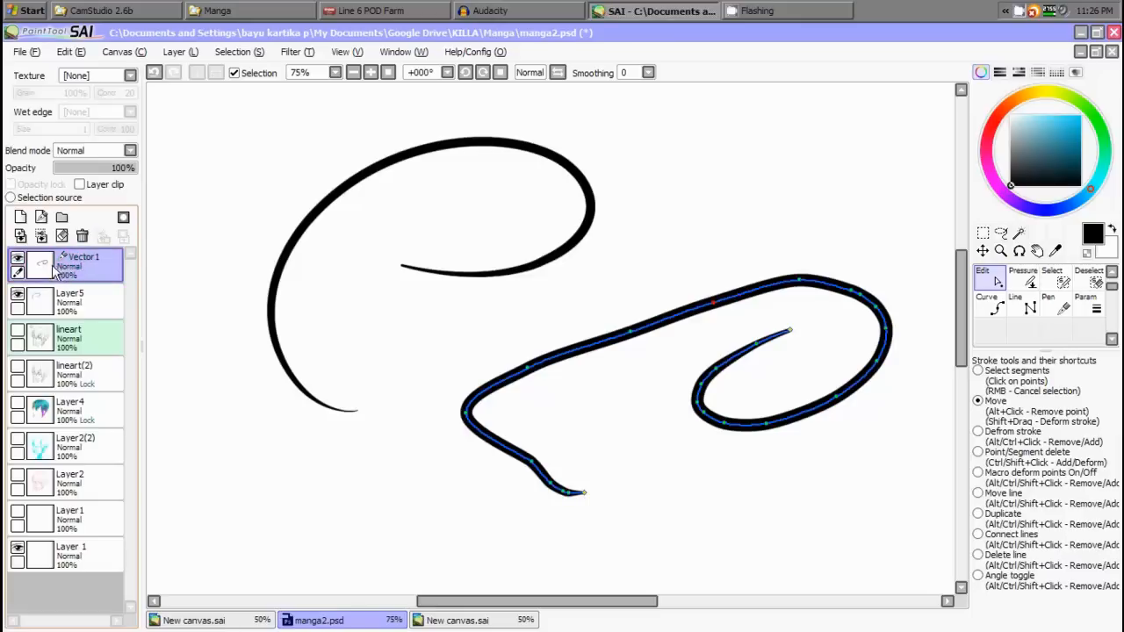
left_click(74, 304)
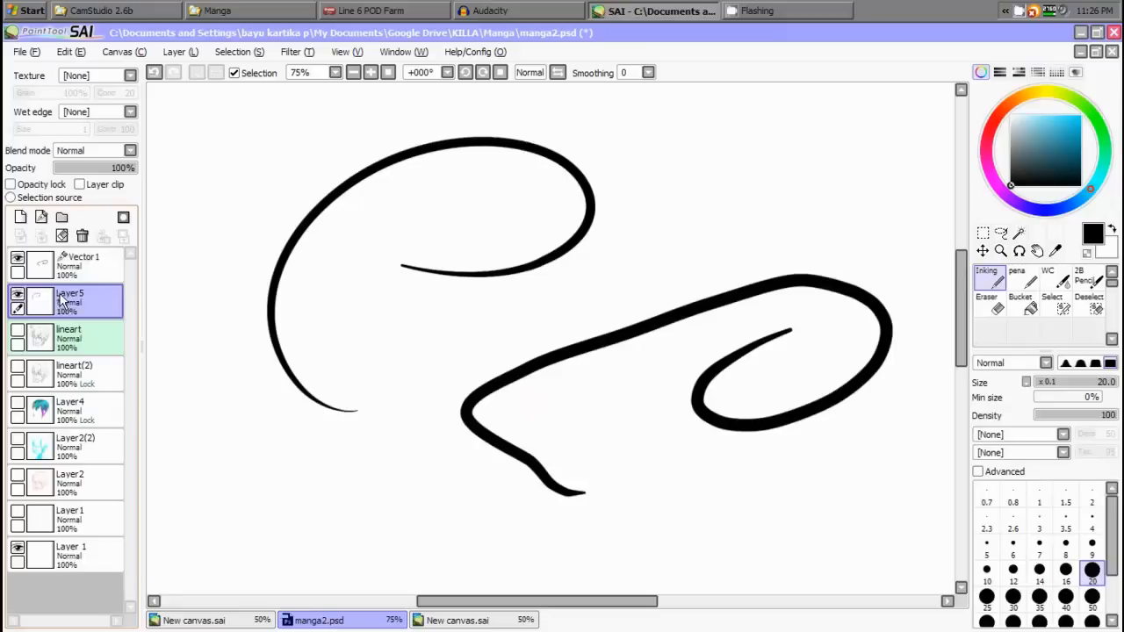
left_click(78, 279)
left_click(79, 290)
left_click(76, 278)
left_click(77, 290)
left_click(64, 268)
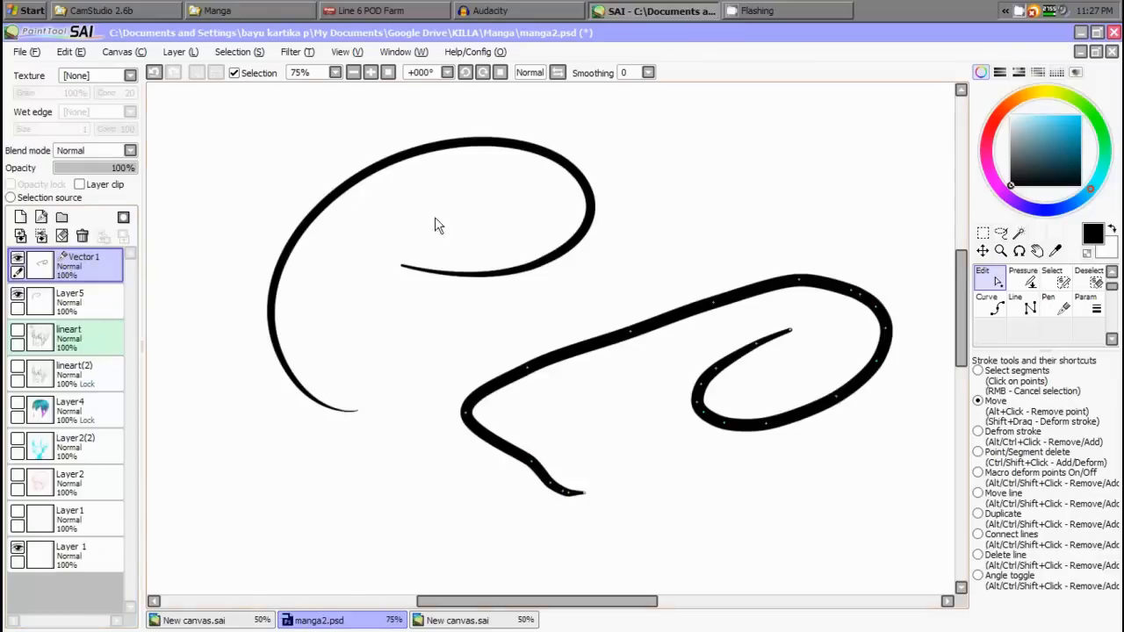
left_click(44, 303)
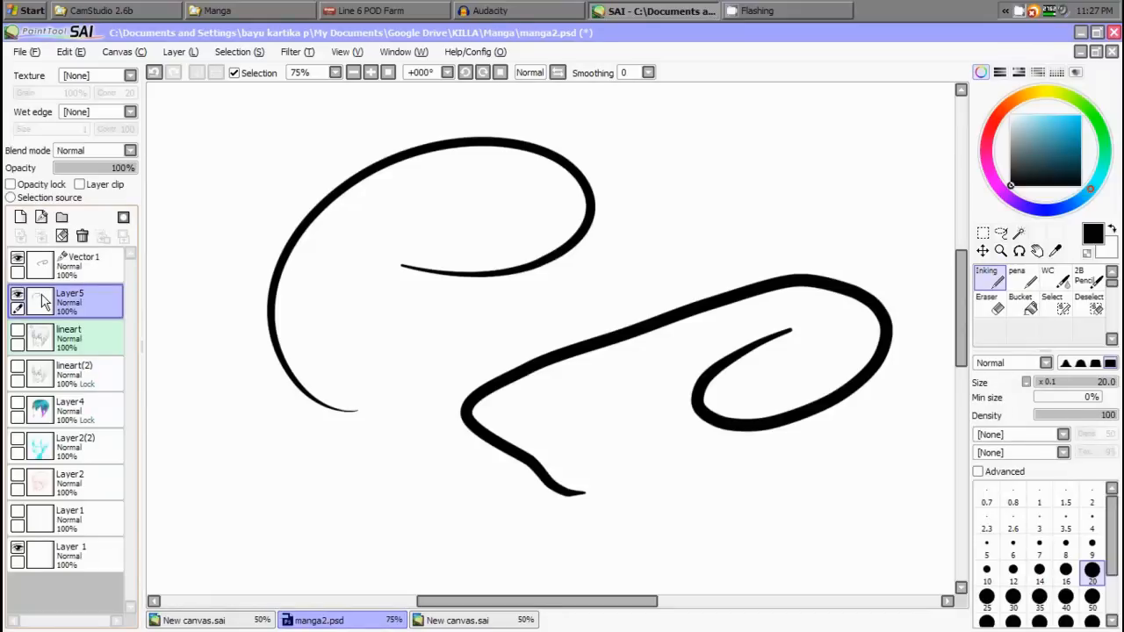
left_click(48, 268)
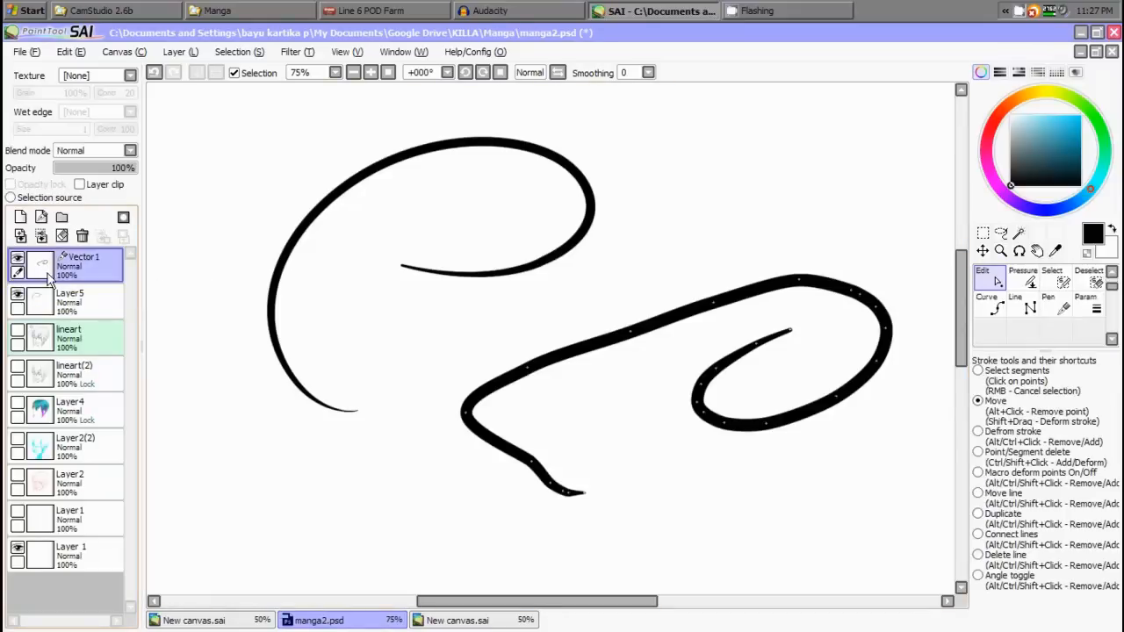
Delete the Vector1 and Layer5 layers containing the two practice strokes
left_click(83, 235)
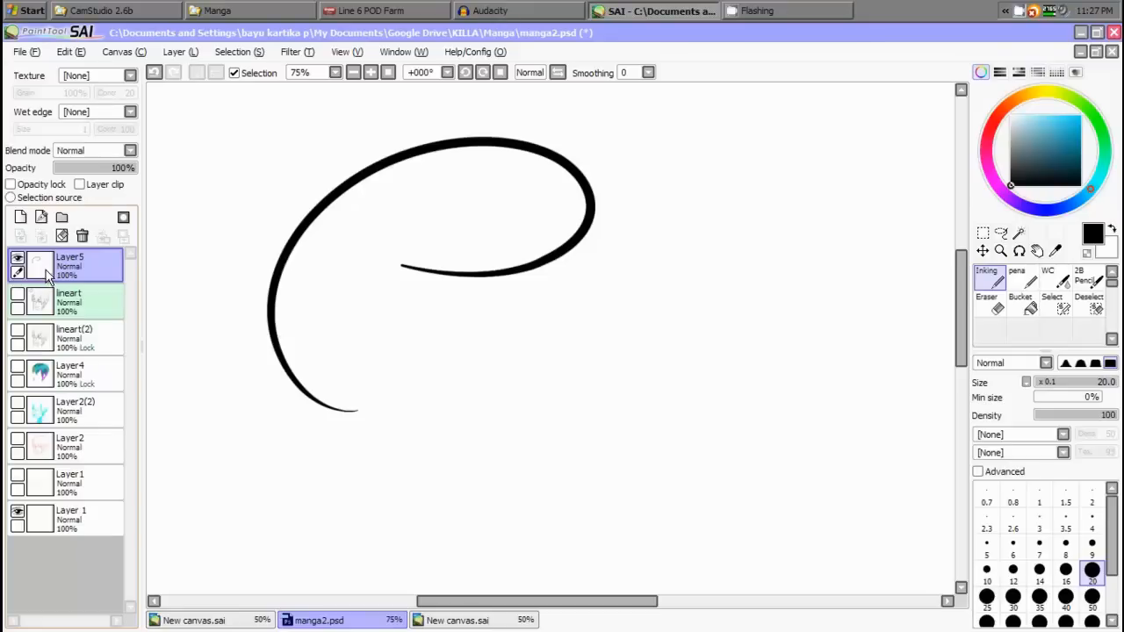
left_click(85, 236)
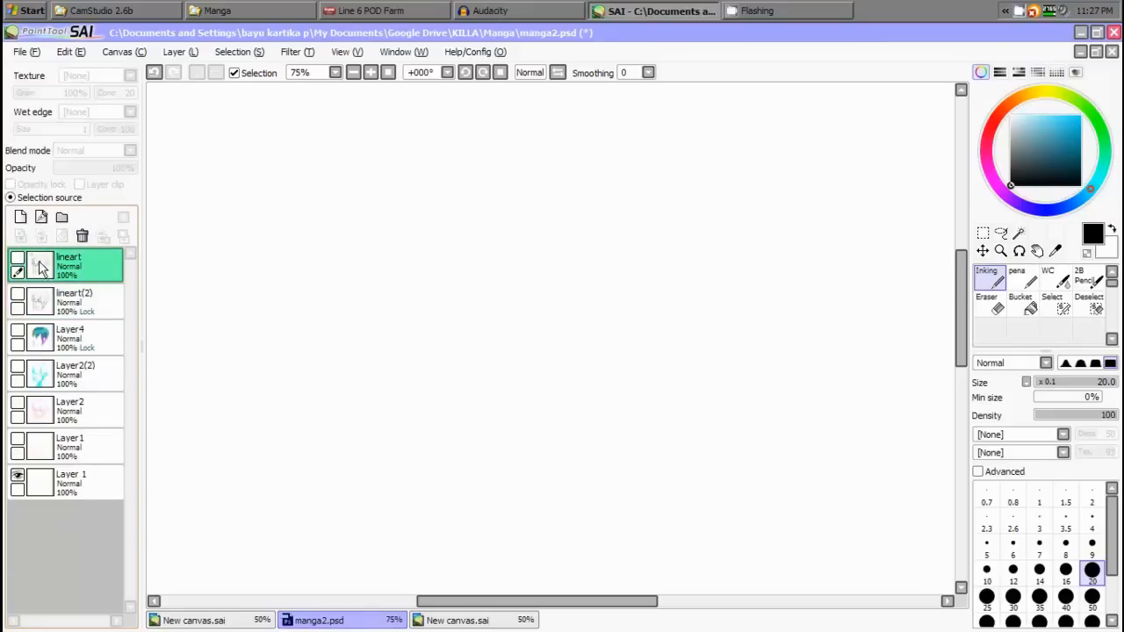
Add a new blank layer above lineart and create a layer folder on top of it
left_click(21, 218)
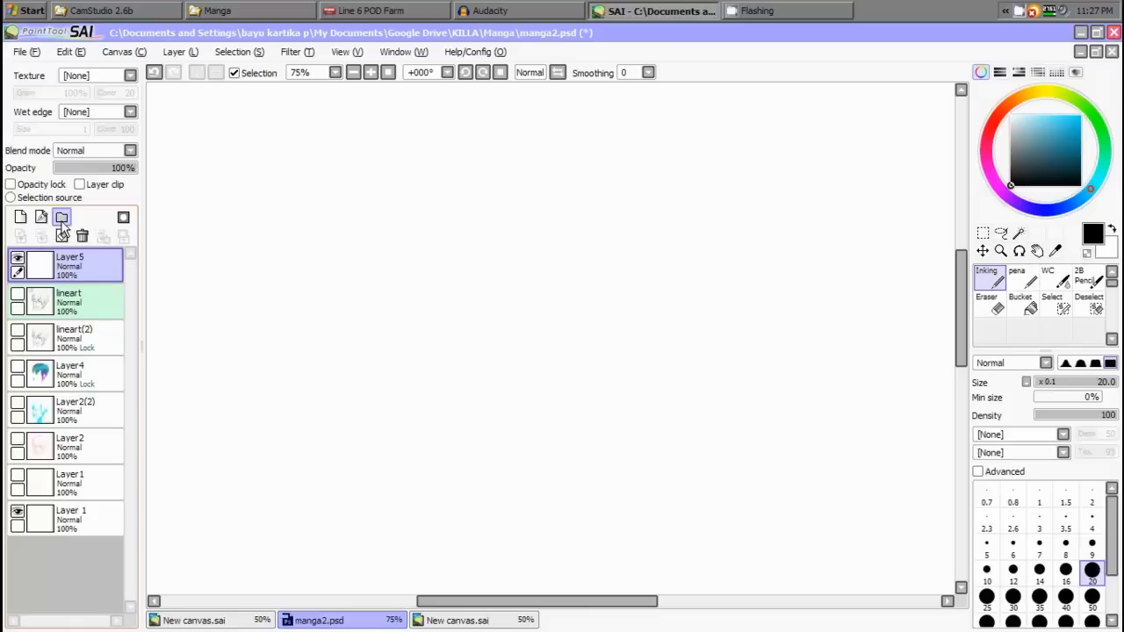
left_click(49, 272)
left_click(62, 218)
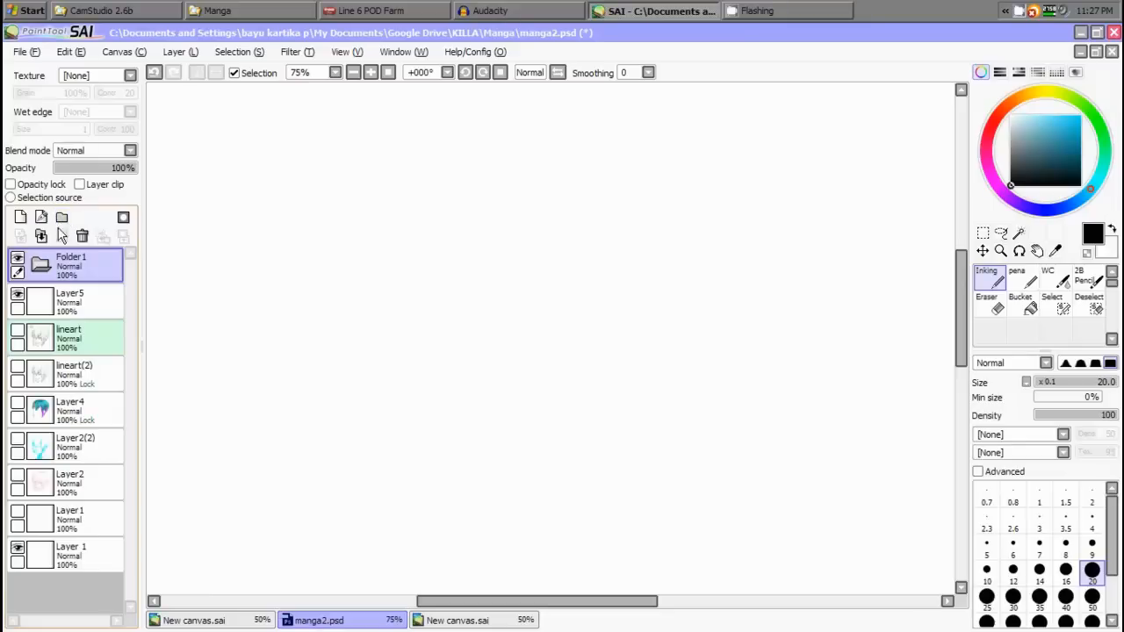
Move Layer5, lineart, lineart(2), Layer4 and Layer2(2) into Folder1
left_click_drag(46, 299, 45, 263)
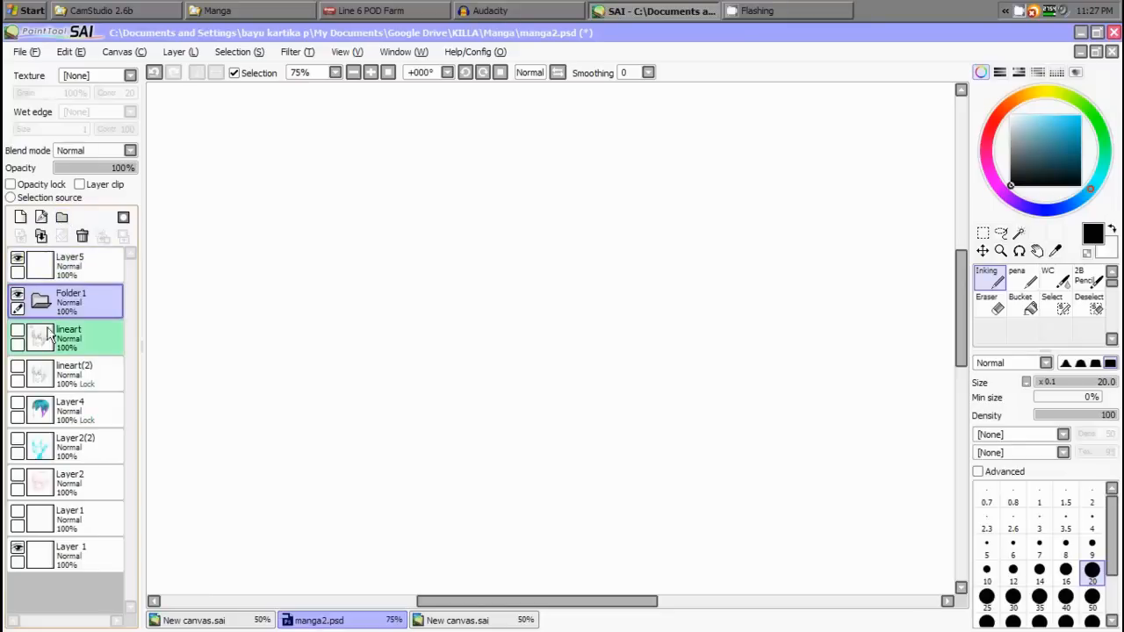
left_click_drag(51, 338, 48, 303)
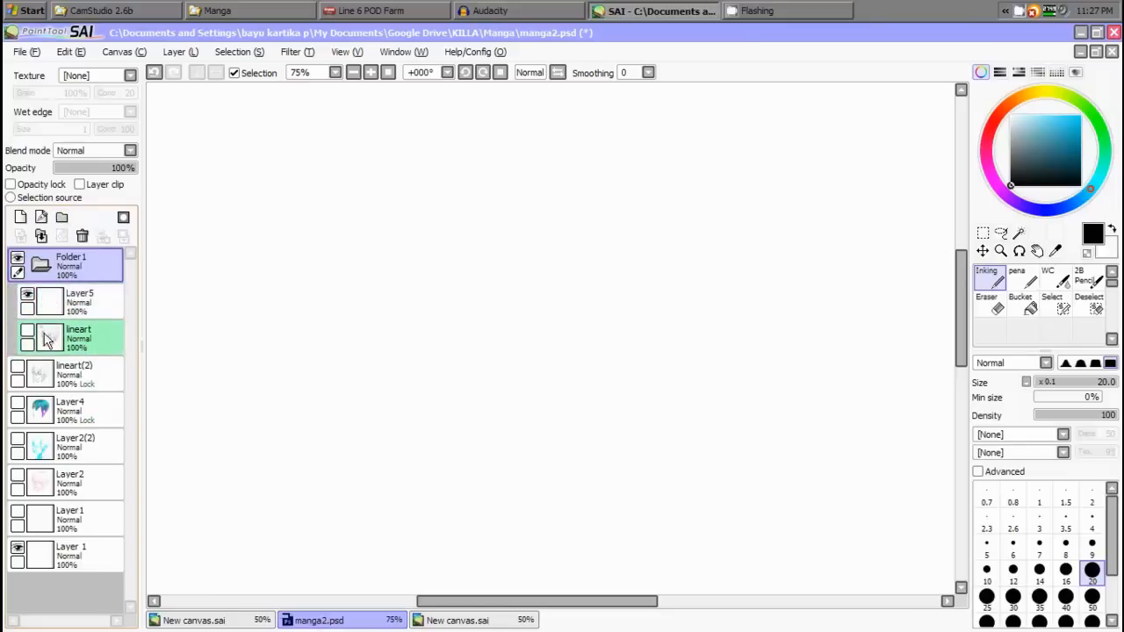
left_click_drag(44, 374, 44, 286)
left_click_drag(44, 408, 43, 299)
left_click_drag(44, 444, 42, 268)
Make Layer2(2), Layer4 and lineart(2) visible inside Folder1
left_click(41, 268)
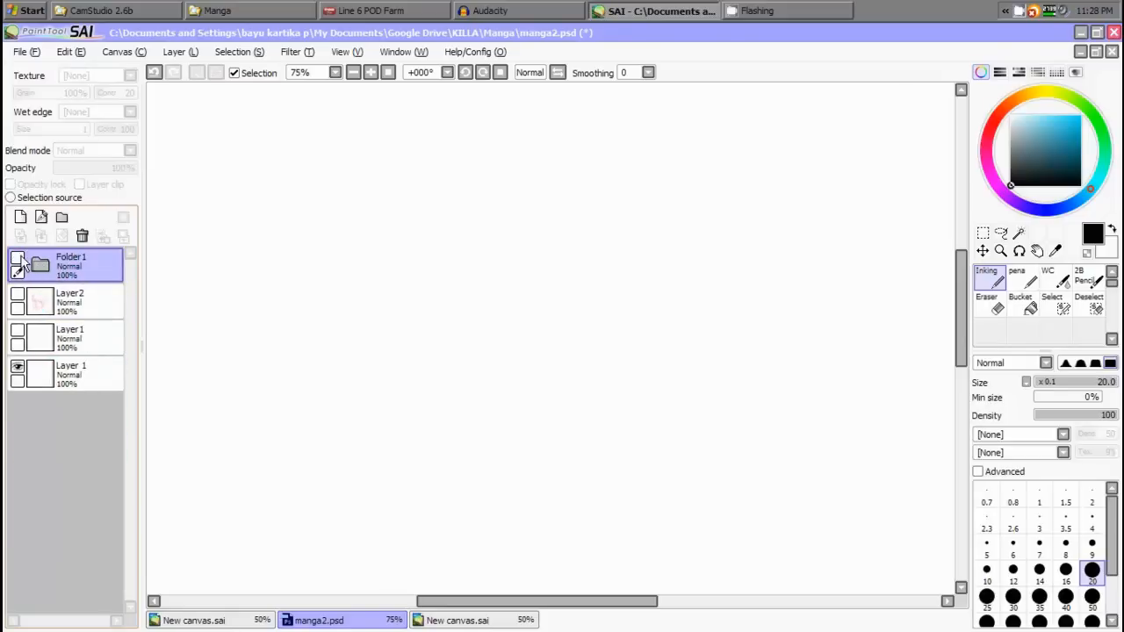
left_click(45, 270)
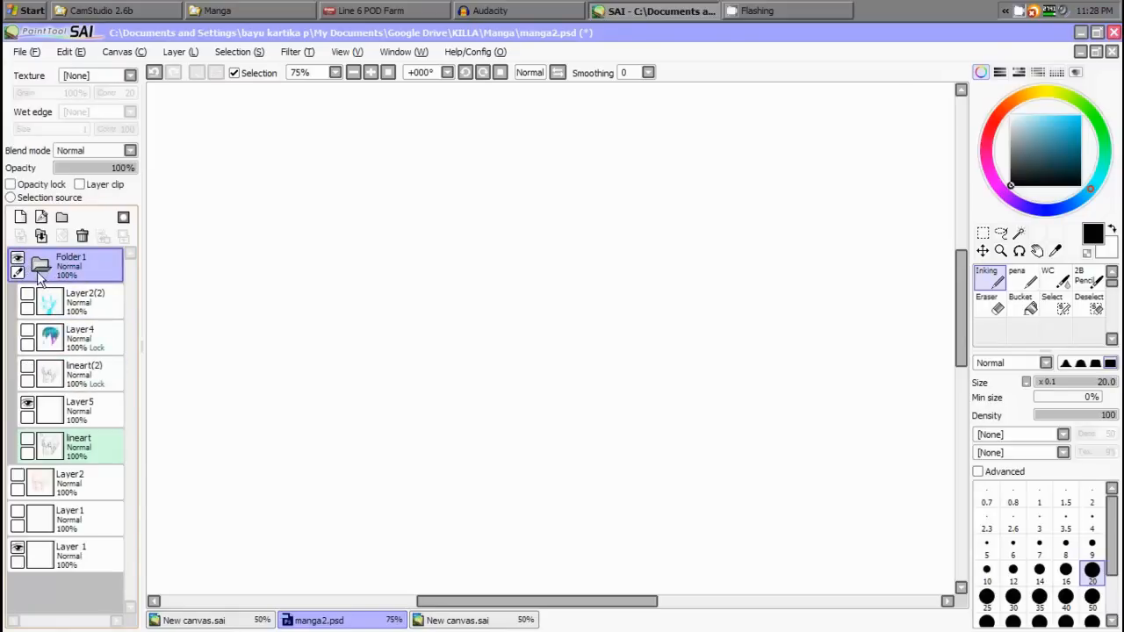
left_click(27, 297)
left_click(27, 334)
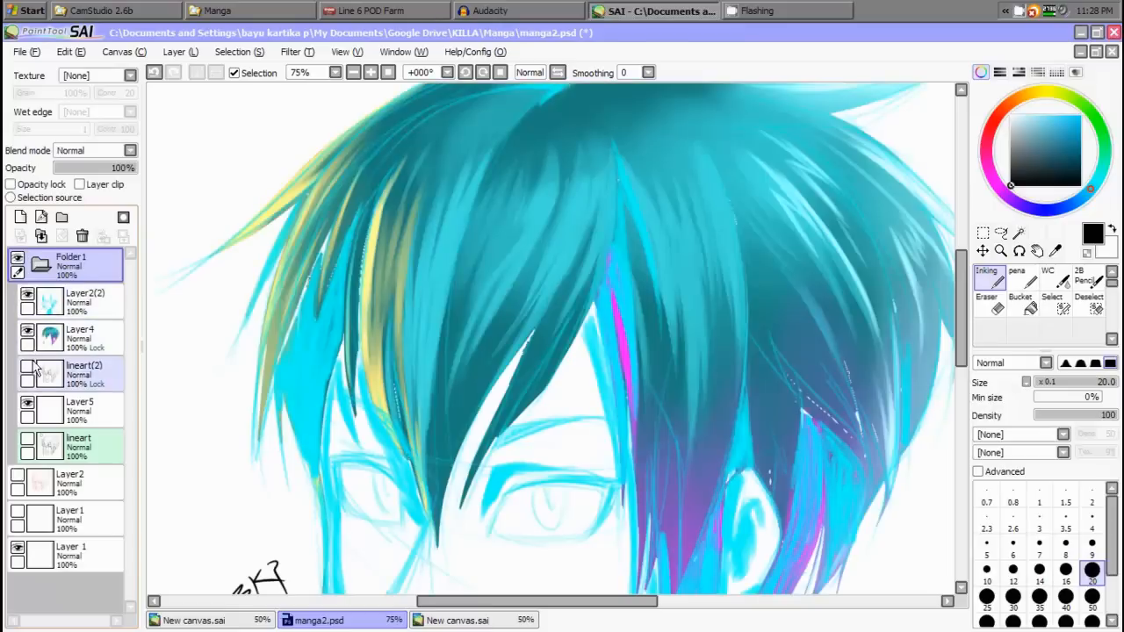
left_click(27, 370)
Collapse Folder1 and toggle its visibility off and on to examine how it affects all contained layers together
left_click(41, 268)
left_click(21, 262)
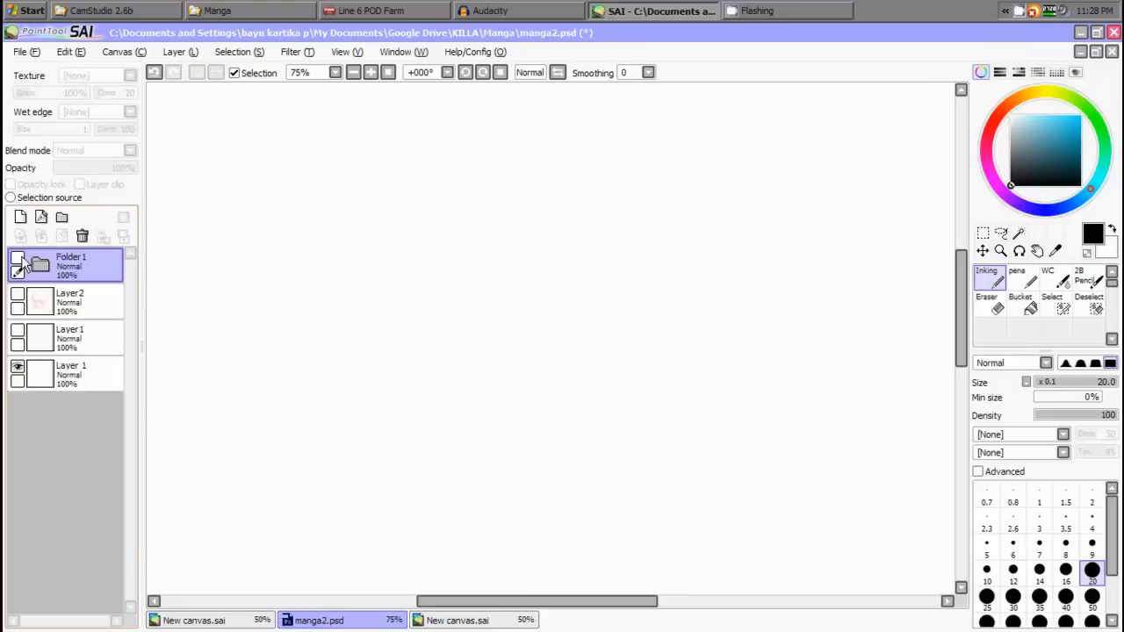
left_click(22, 262)
left_click(22, 261)
left_click(22, 261)
left_click(22, 261)
left_click(18, 260)
left_click(40, 265)
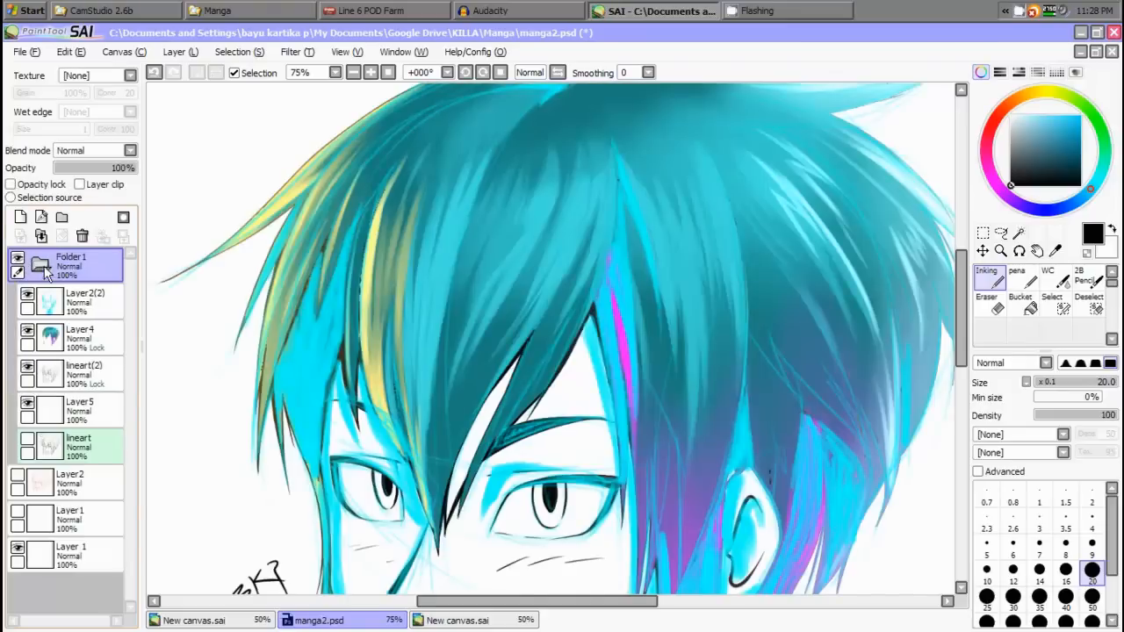
Reorder lineart(2) to the top of Folder1's contents and toggle the collapsed folder's visibility to check the artwork
left_click(55, 343)
left_click_drag(77, 374, 70, 299)
left_click(40, 268)
left_click(19, 261)
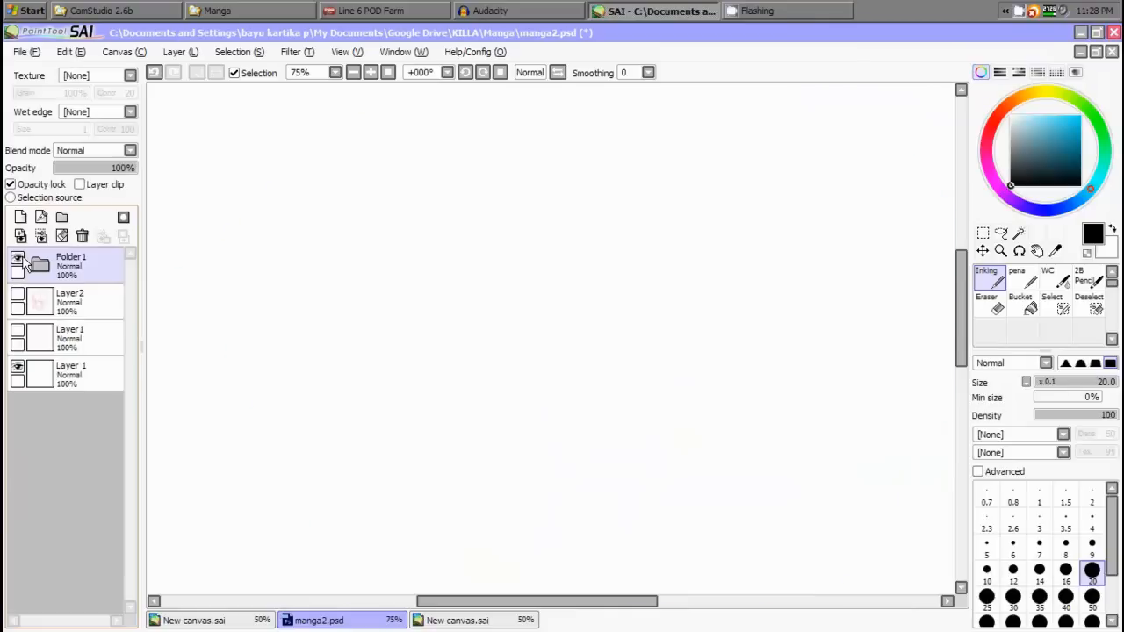
left_click(19, 261)
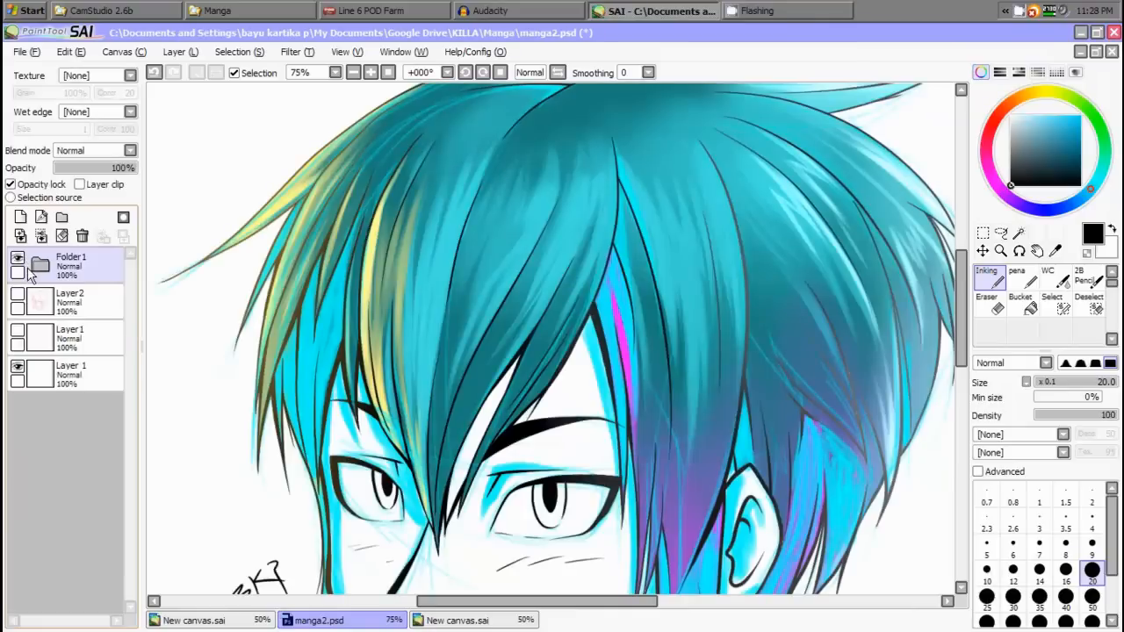
scroll(290, 250, "down", 2)
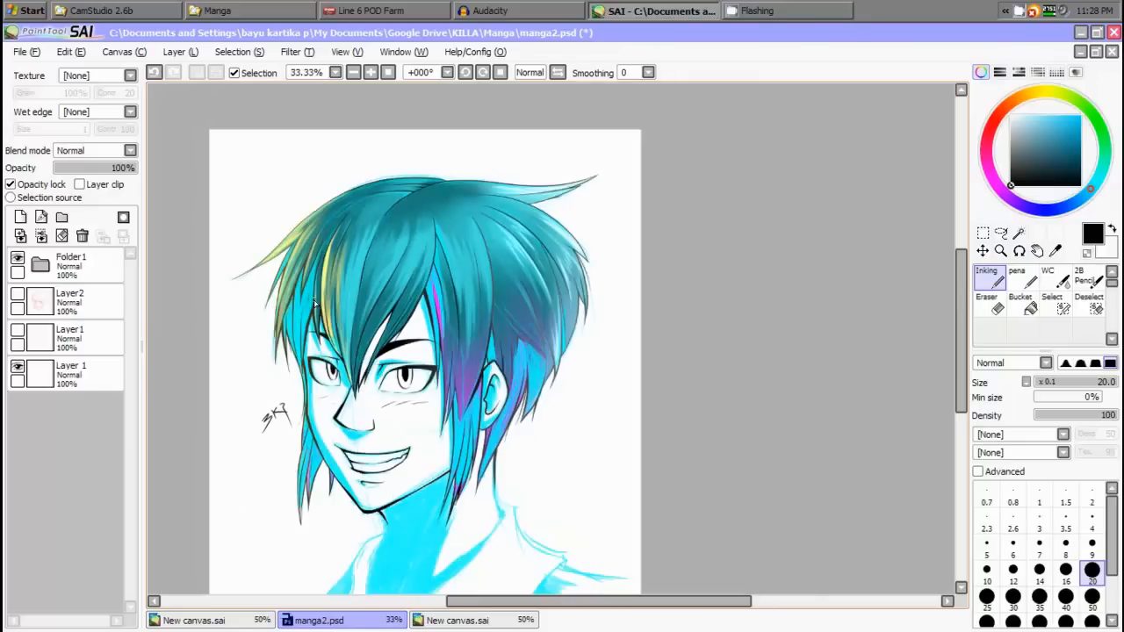
Place Layer2(2) beneath Layer4 within Folder1, and move Layer2 into the collapsed folder
left_click(44, 267)
left_click_drag(83, 338, 128, 376)
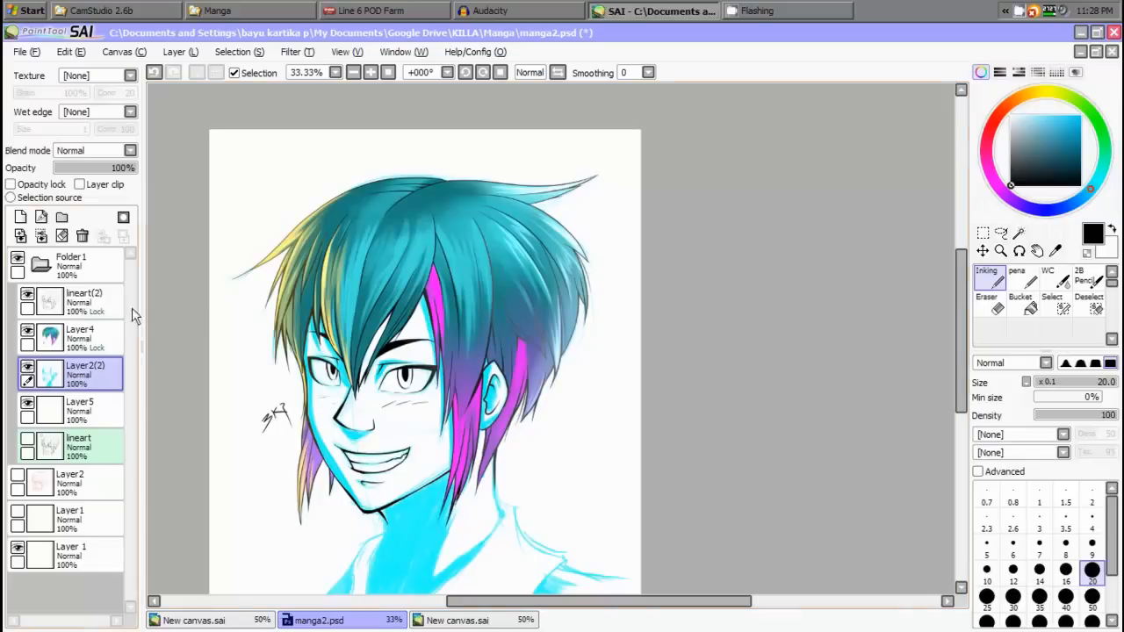
left_click(62, 264)
left_click(43, 265)
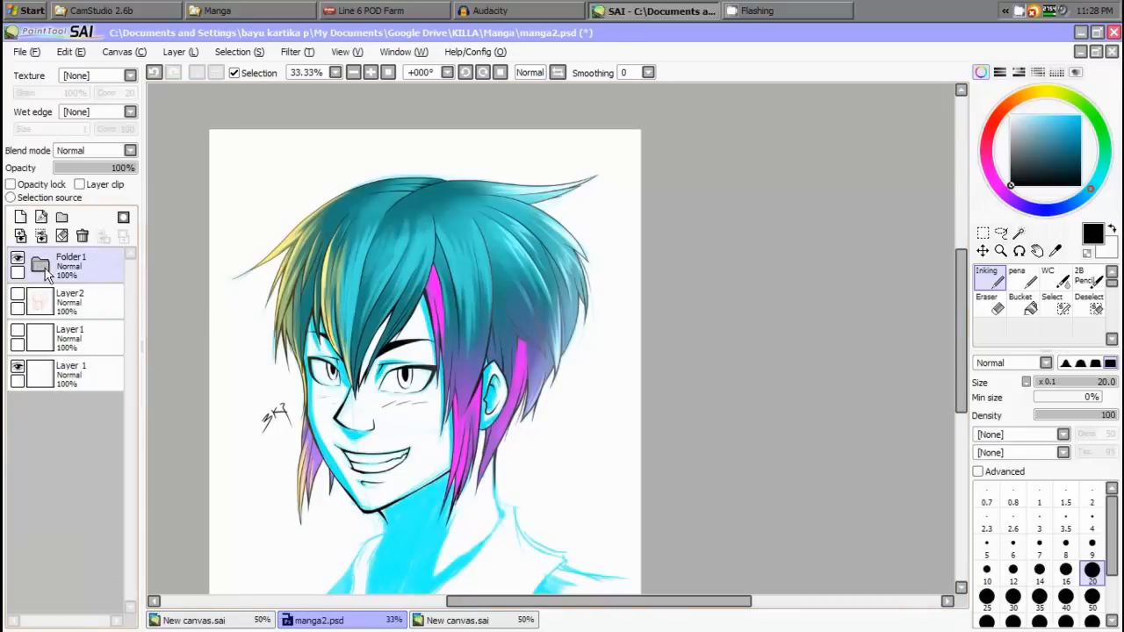
left_click(49, 307)
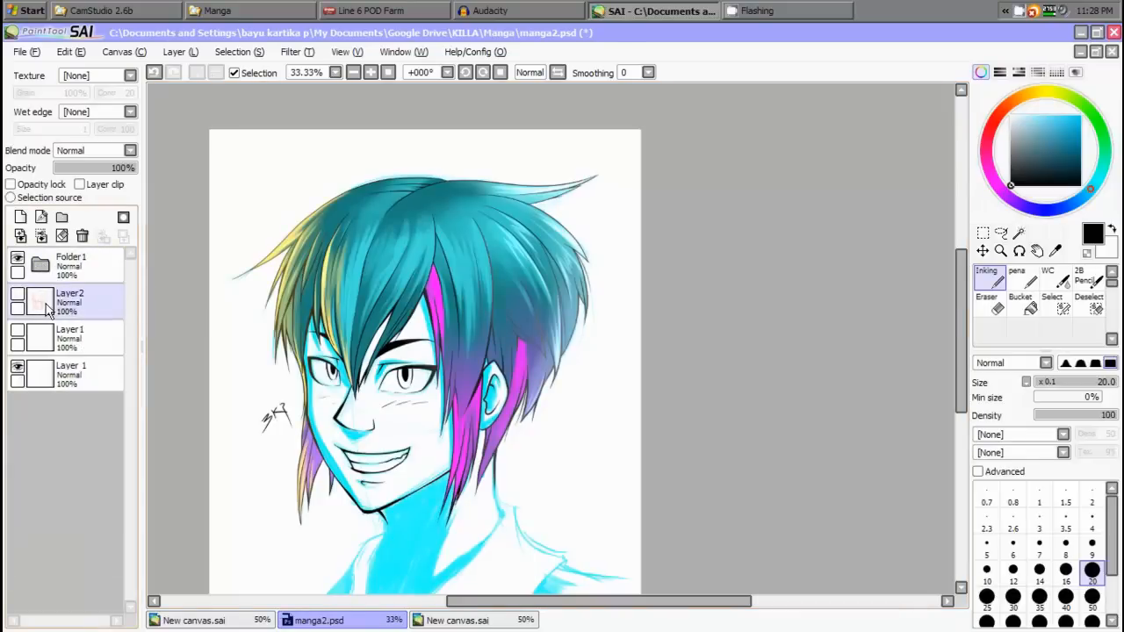
left_click_drag(48, 307, 53, 274)
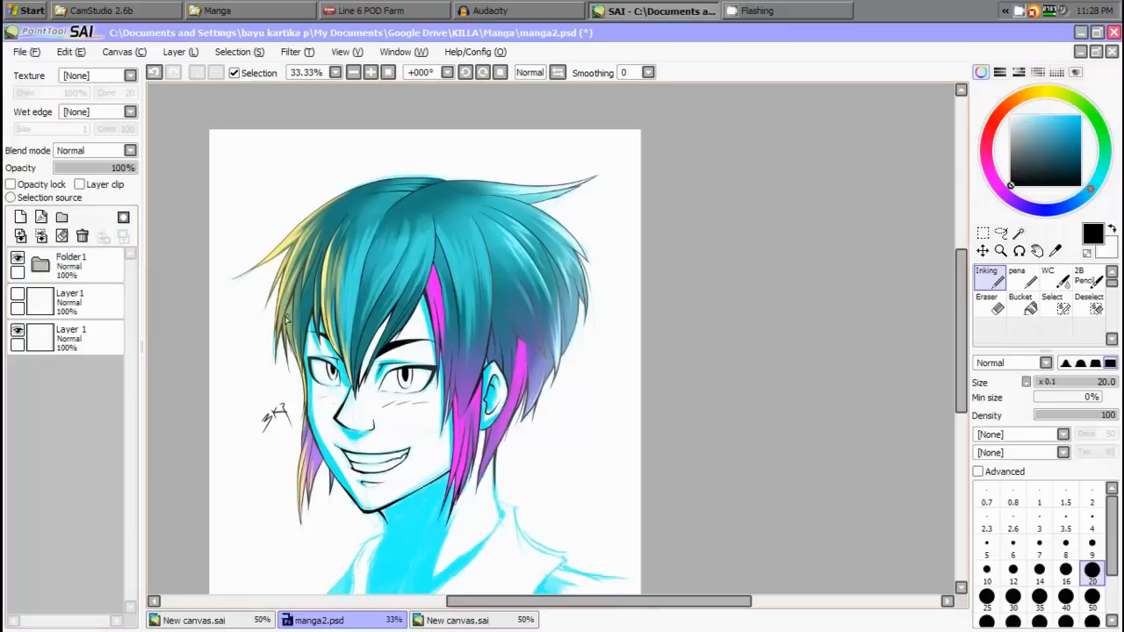
Try adding a layer mask to Folder1 and undo each attempt
left_click(85, 280)
left_click(123, 217)
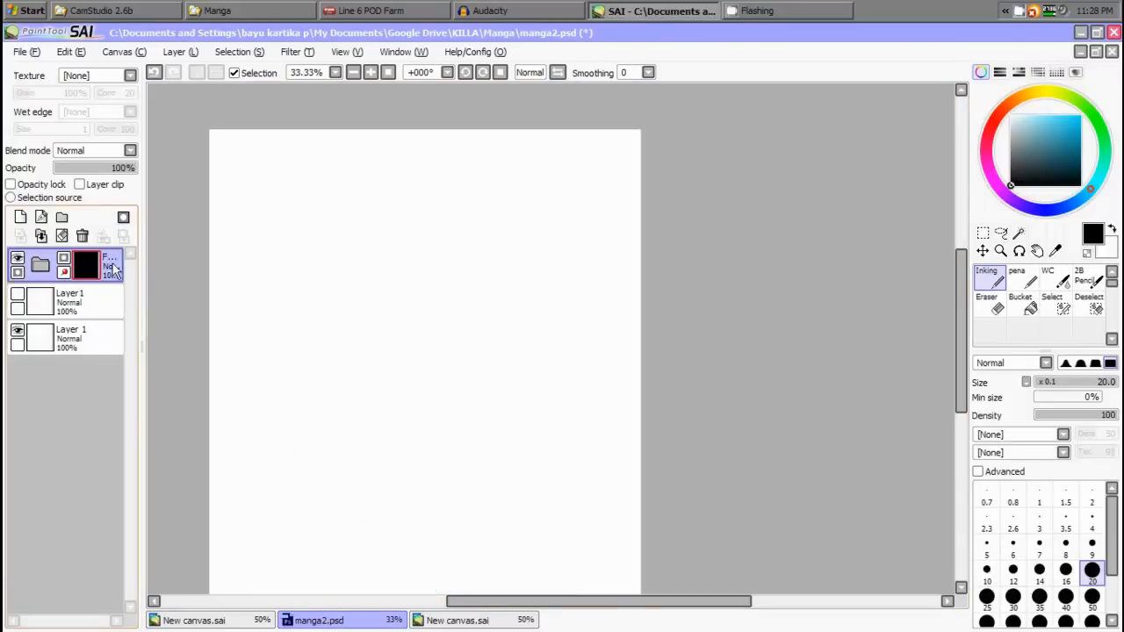
key("ctrl+z")
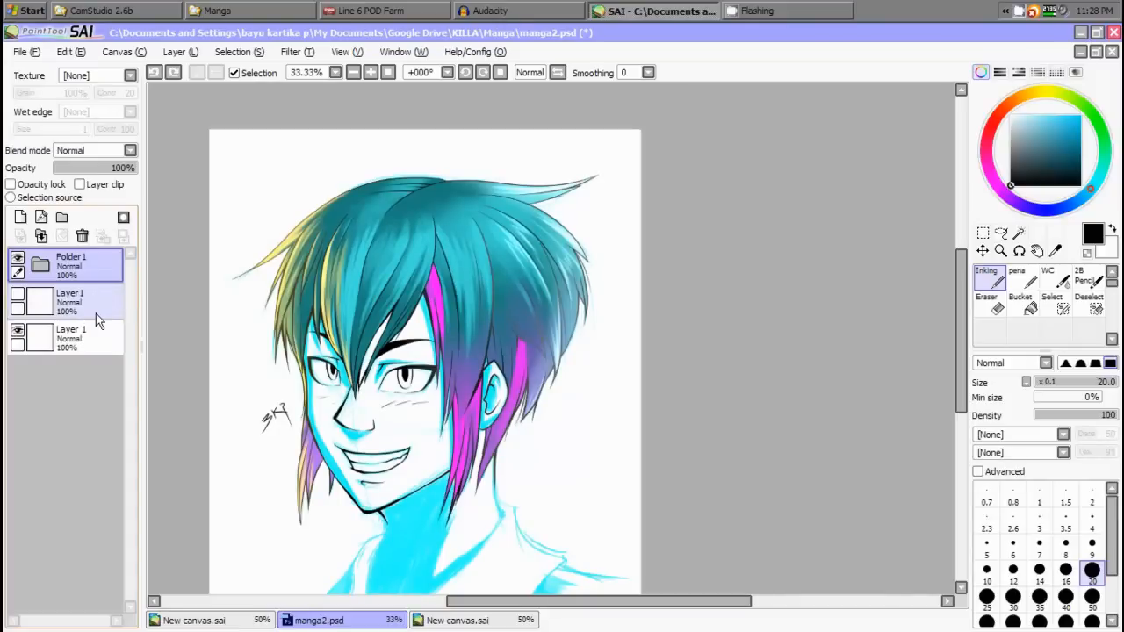
left_click(124, 219)
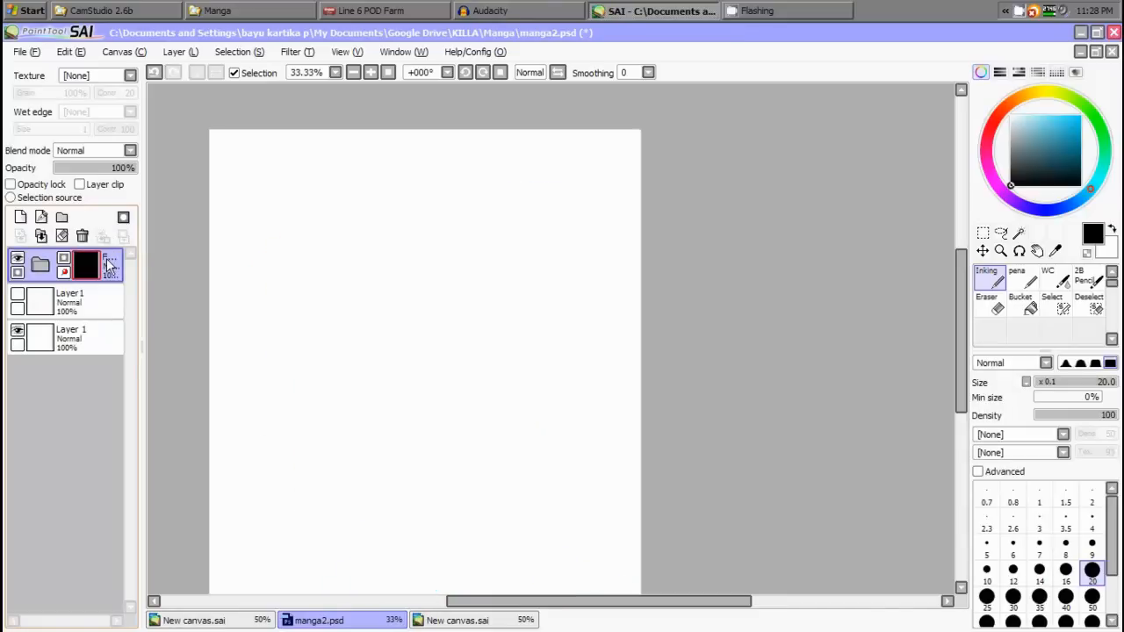
key("ctrl+z")
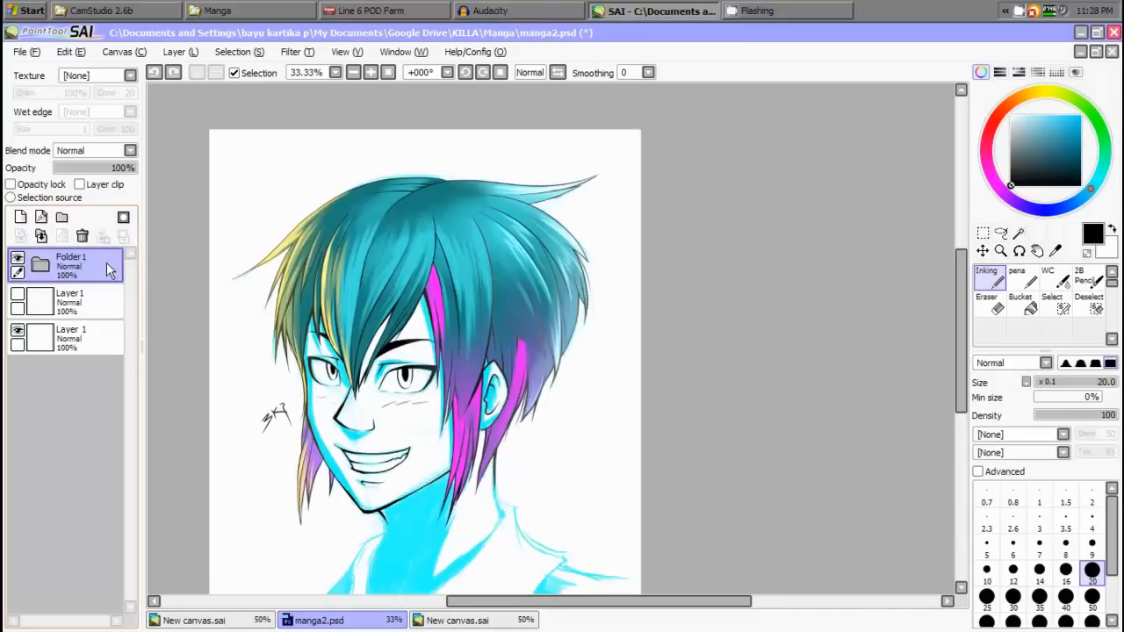
left_click(50, 275, "ctrl")
key("ctrl+d")
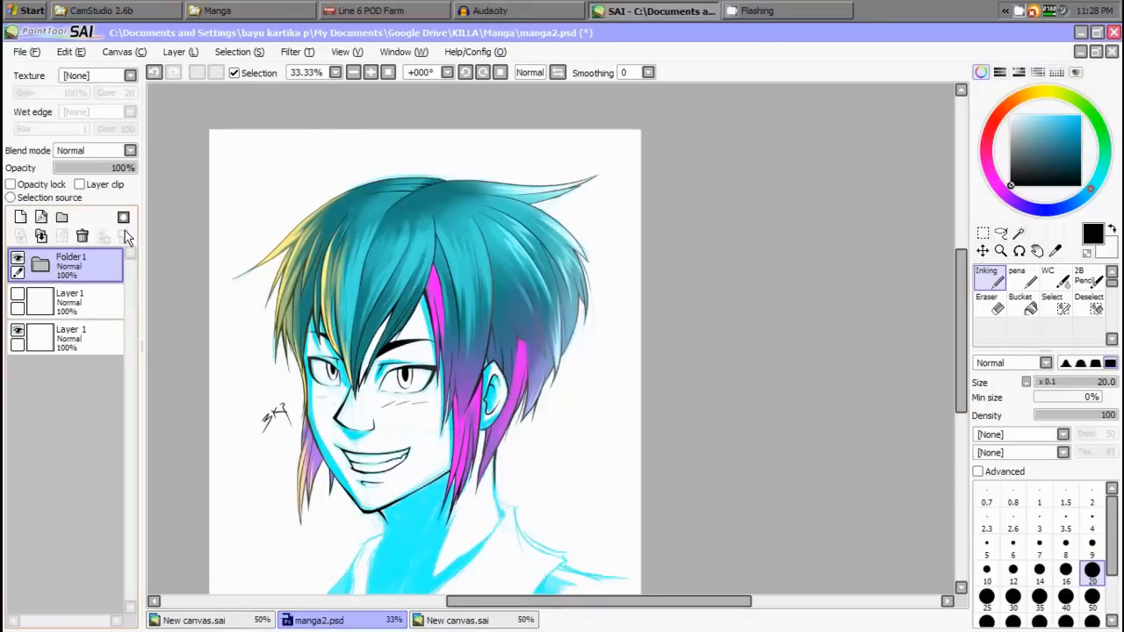
left_click(123, 218)
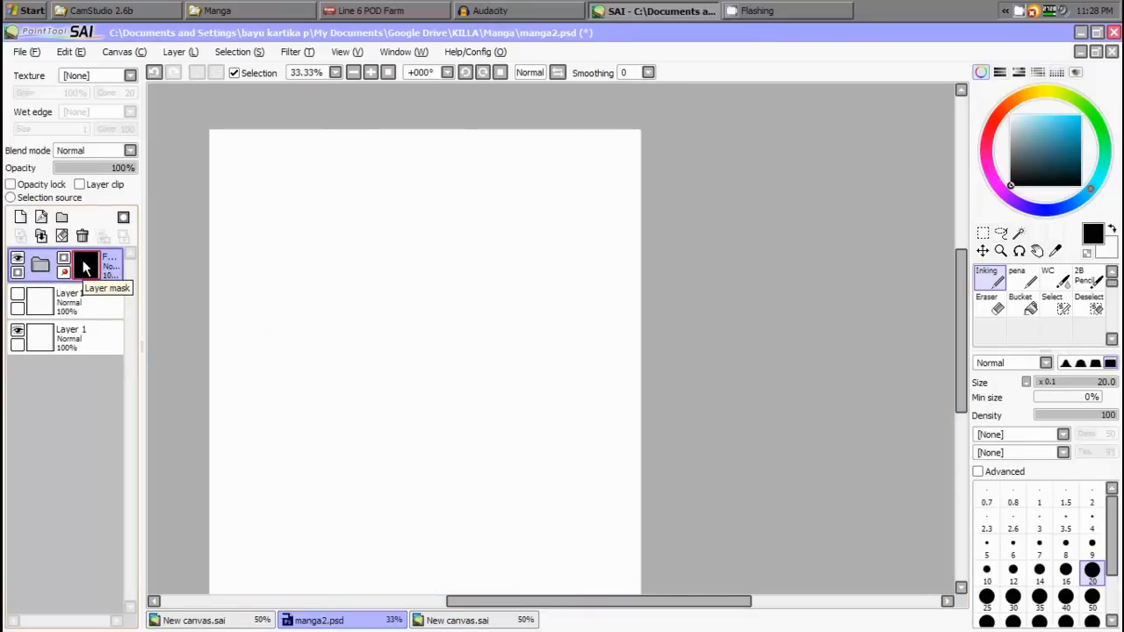
key("ctrl+z")
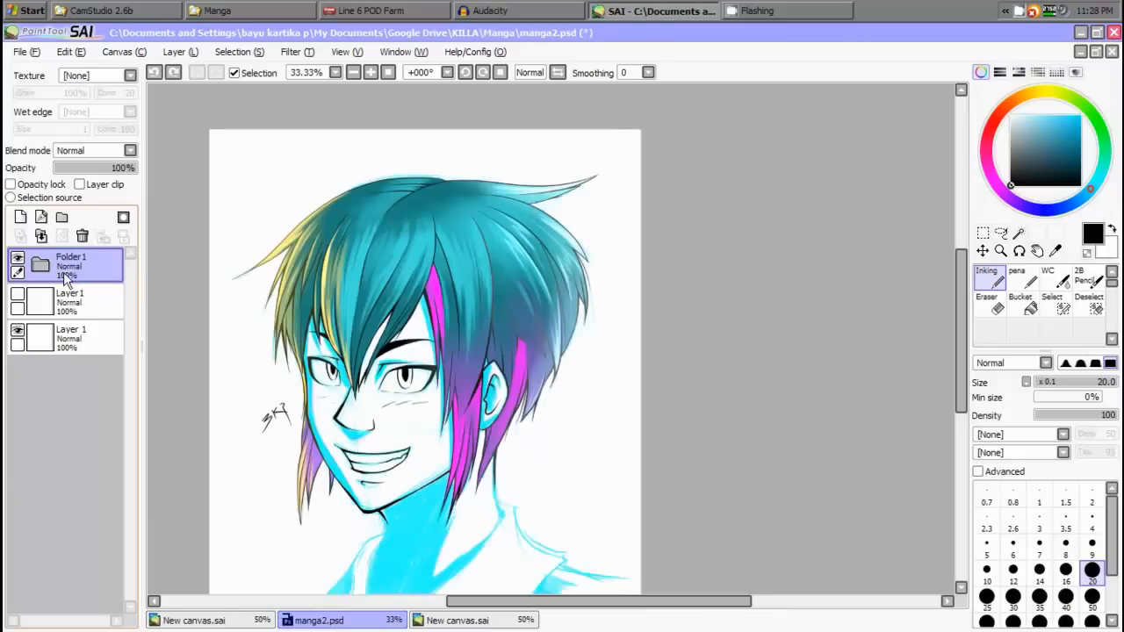
Add a layer mask to Folder1 and paint on it with the Inking brush, enlarged to size 500, to reveal the character
left_click(42, 266)
left_click(41, 267)
left_click(123, 218)
mouse_move(349, 267)
left_mouse_down()
mouse_move(342, 349)
mouse_move(430, 373)
mouse_move(398, 376)
mouse_move(389, 363)
mouse_move(370, 382)
mouse_move(384, 404)
mouse_move(407, 318)
mouse_move(368, 459)
mouse_move(335, 290)
mouse_move(472, 276)
mouse_move(600, 353)
mouse_move(373, 330)
mouse_move(637, 353)
mouse_move(414, 224)
mouse_move(286, 449)
mouse_move(548, 523)
mouse_move(498, 424)
mouse_move(525, 566)
mouse_move(537, 332)
mouse_move(319, 413)
mouse_move(563, 313)
mouse_move(493, 360)
mouse_move(501, 315)
mouse_move(441, 231)
mouse_move(307, 544)
mouse_move(370, 269)
mouse_move(245, 356)
mouse_move(527, 188)
left_mouse_up()
key("bracketright")
key("bracketright")
key("bracketright")
key("bracketright")
key("bracketright")
key("bracketright")
key("bracketright")
key("bracketright")
key("bracketright")
key("bracketright")
key("bracketright")
key("bracketright")
key("bracketright")
key("bracketright")
key("bracketright")
key("bracketright")
key("bracketright")
key("bracketright")
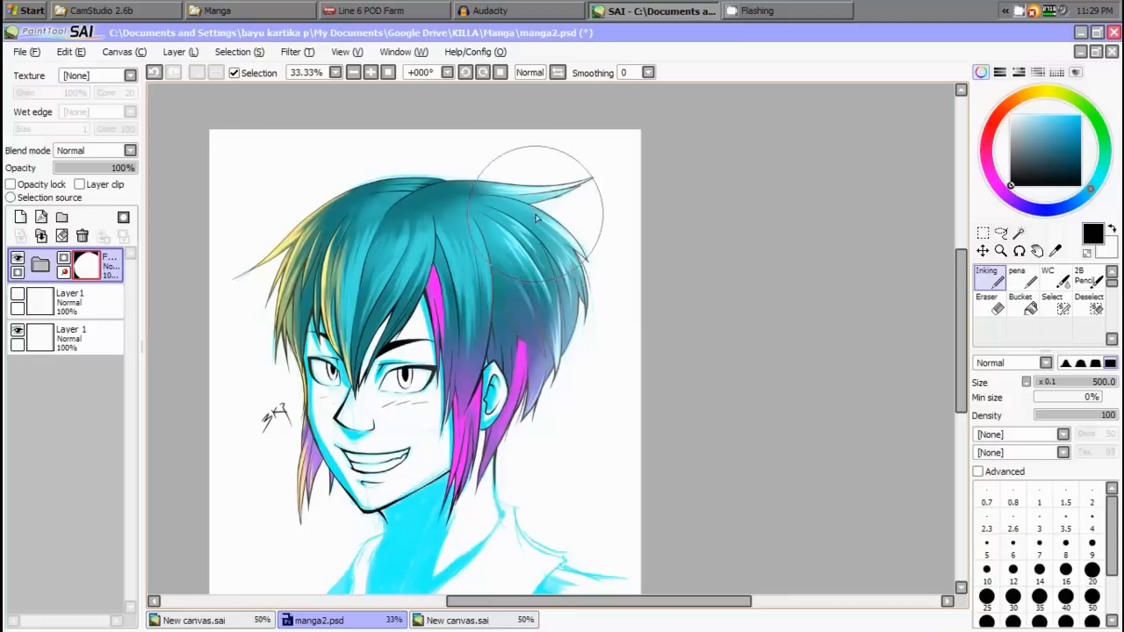
Paint over the remaining hidden areas of Folder1's mask around the face and hair with the size 500 brush
mouse_move(577, 430)
left_mouse_down()
mouse_move(532, 414)
mouse_move(512, 431)
mouse_move(437, 378)
mouse_move(423, 409)
left_mouse_up()
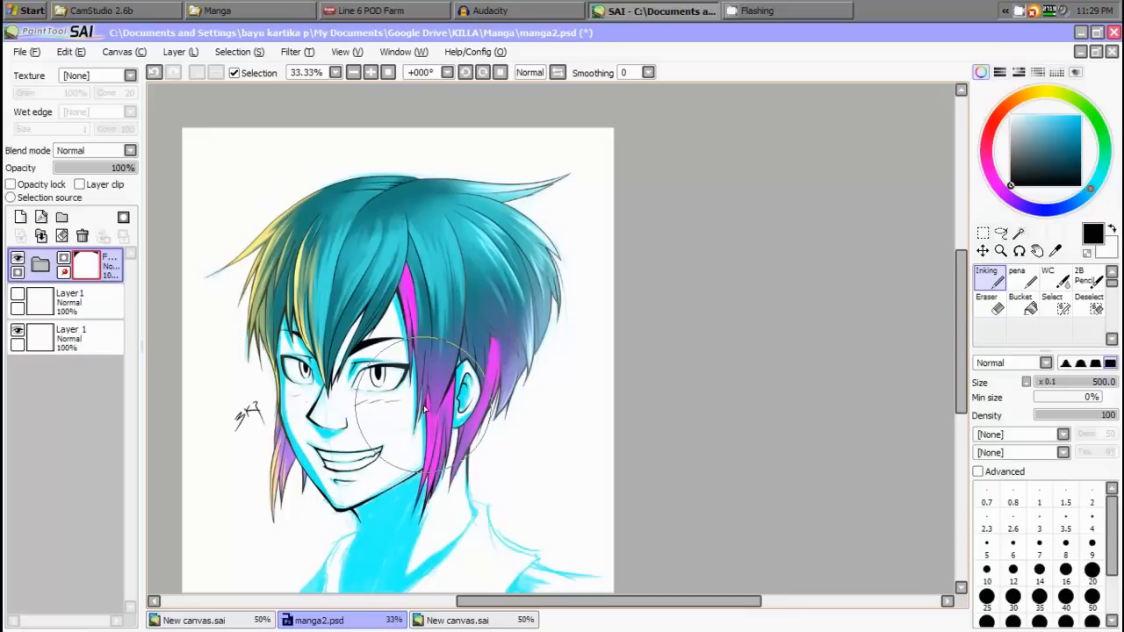
mouse_move(424, 410)
left_mouse_down()
mouse_move(486, 387)
mouse_move(511, 355)
mouse_move(501, 298)
mouse_move(468, 279)
left_mouse_up()
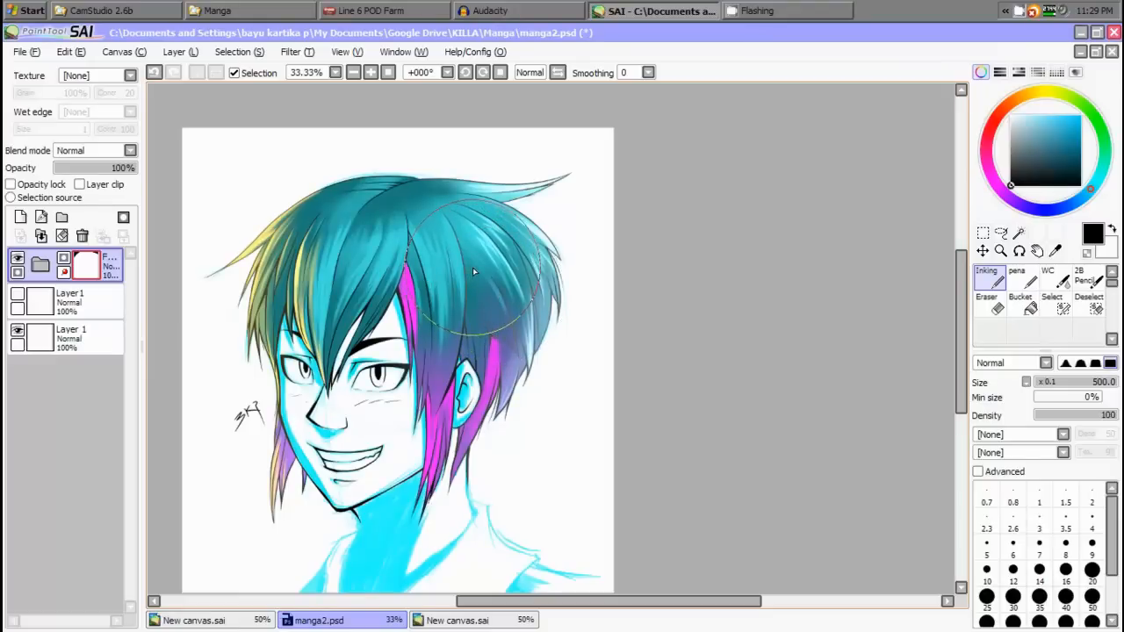
left_click_drag(473, 267, 484, 261)
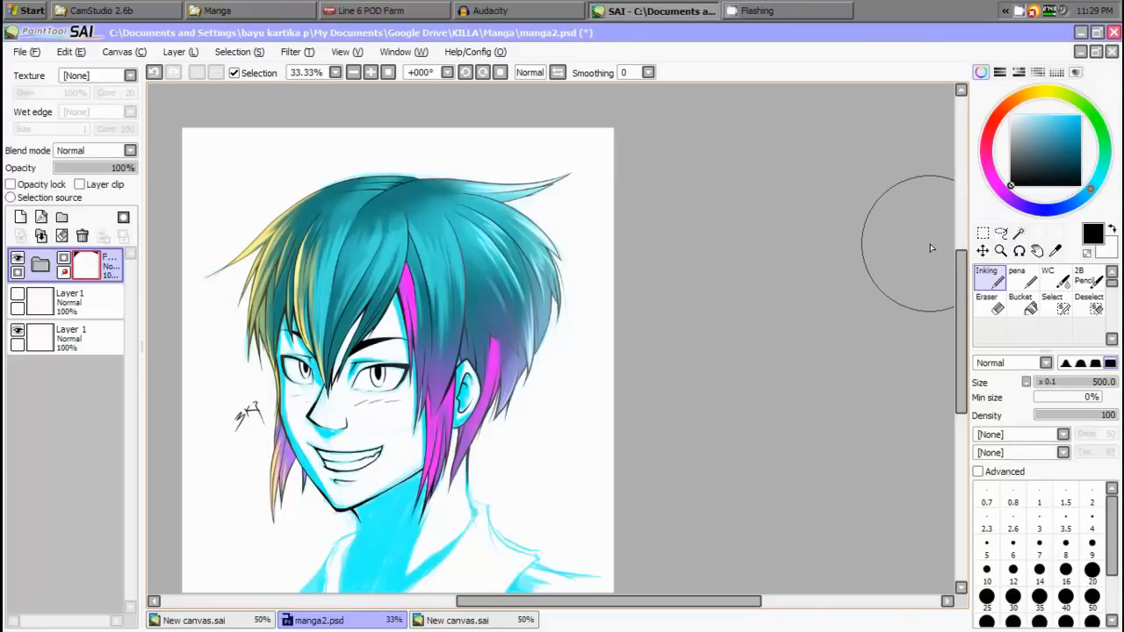
Erase Folder1's mask across the top of the hair with the Eraser, enlarged to size 120
left_click(1004, 314)
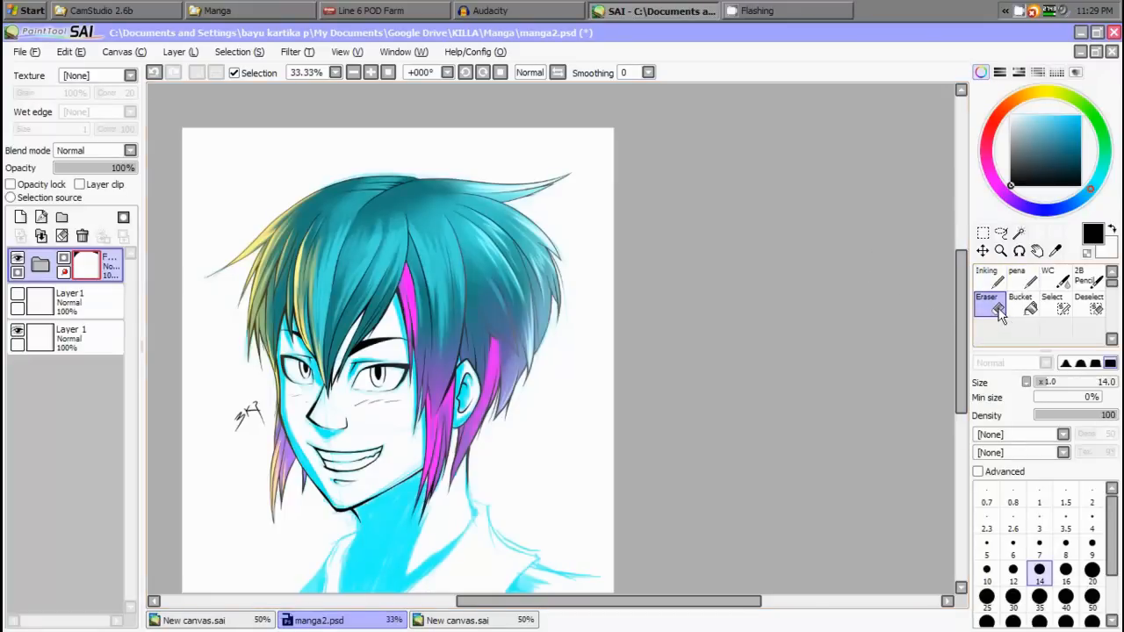
left_click_drag(510, 186, 518, 195)
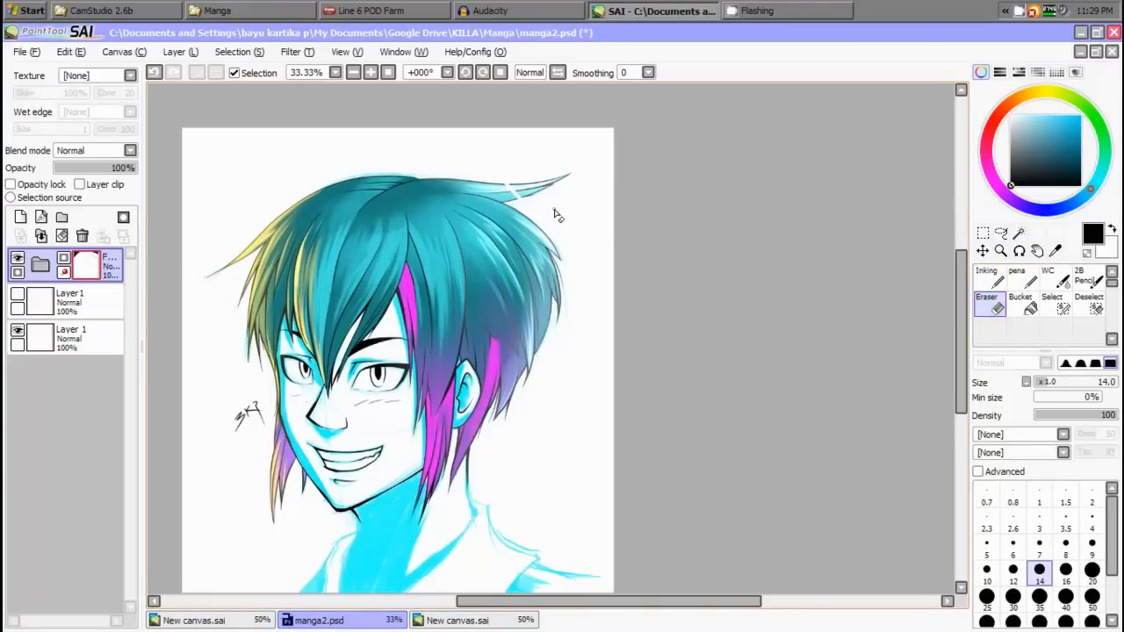
key("bracketright")
key("bracketright")
key("bracketright")
key("bracketright")
key("bracketright")
key("bracketright")
key("bracketright")
key("bracketright")
key("bracketright")
key("bracketright")
key("bracketright")
key("bracketright")
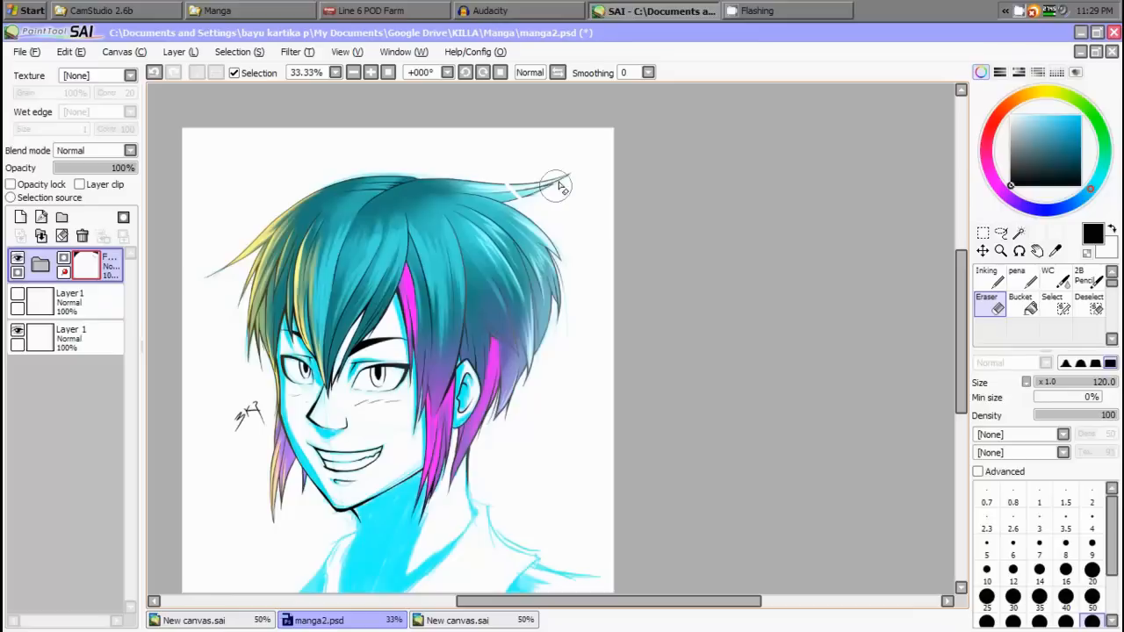
mouse_move(556, 186)
left_mouse_down()
mouse_move(528, 173)
mouse_move(488, 187)
mouse_move(327, 189)
mouse_move(502, 176)
mouse_move(210, 189)
mouse_move(583, 188)
left_mouse_up()
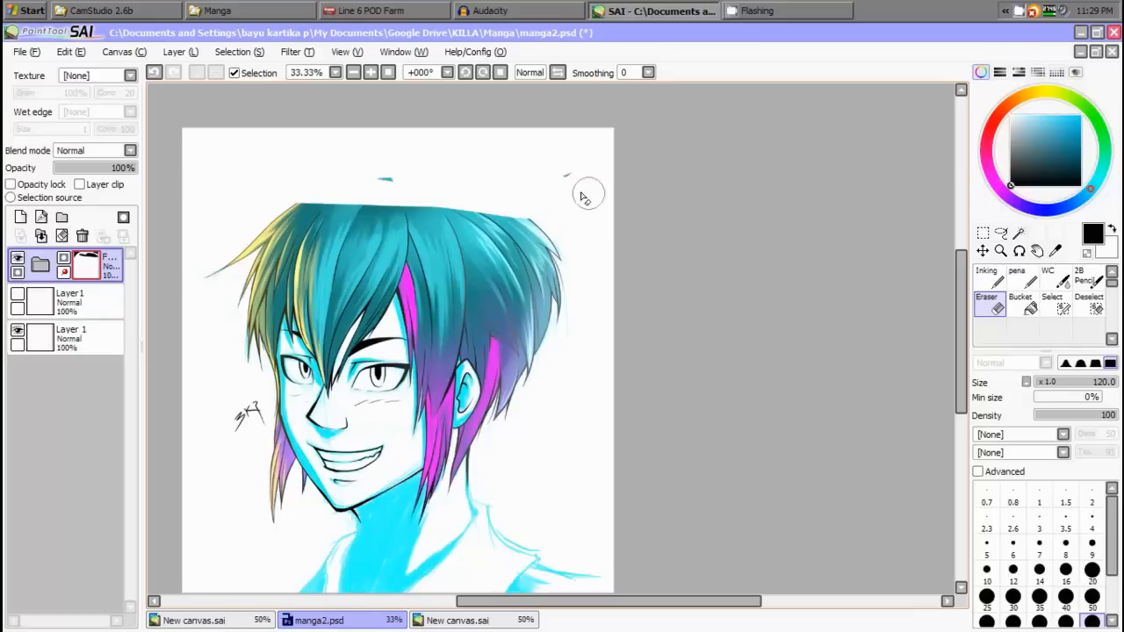
mouse_move(517, 173)
left_mouse_down()
mouse_move(277, 198)
mouse_move(574, 200)
mouse_move(440, 212)
mouse_move(231, 183)
left_mouse_up()
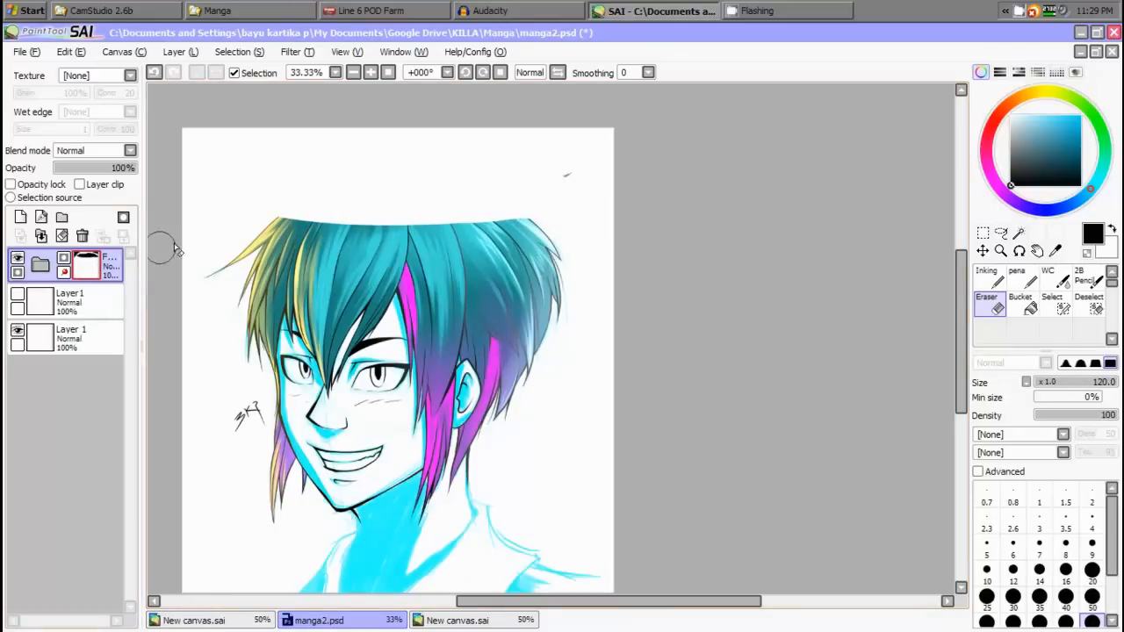
mouse_move(231, 196)
left_mouse_down()
mouse_move(405, 248)
mouse_move(641, 189)
mouse_move(513, 219)
mouse_move(278, 215)
left_mouse_up()
left_click_drag(255, 233, 562, 256)
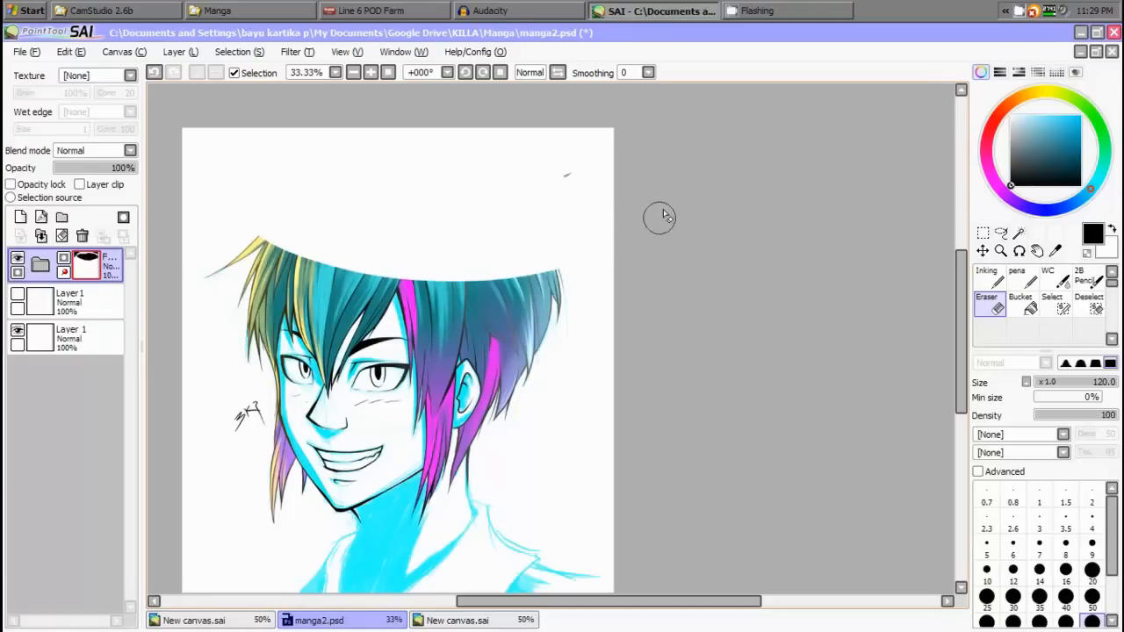
left_click(565, 175)
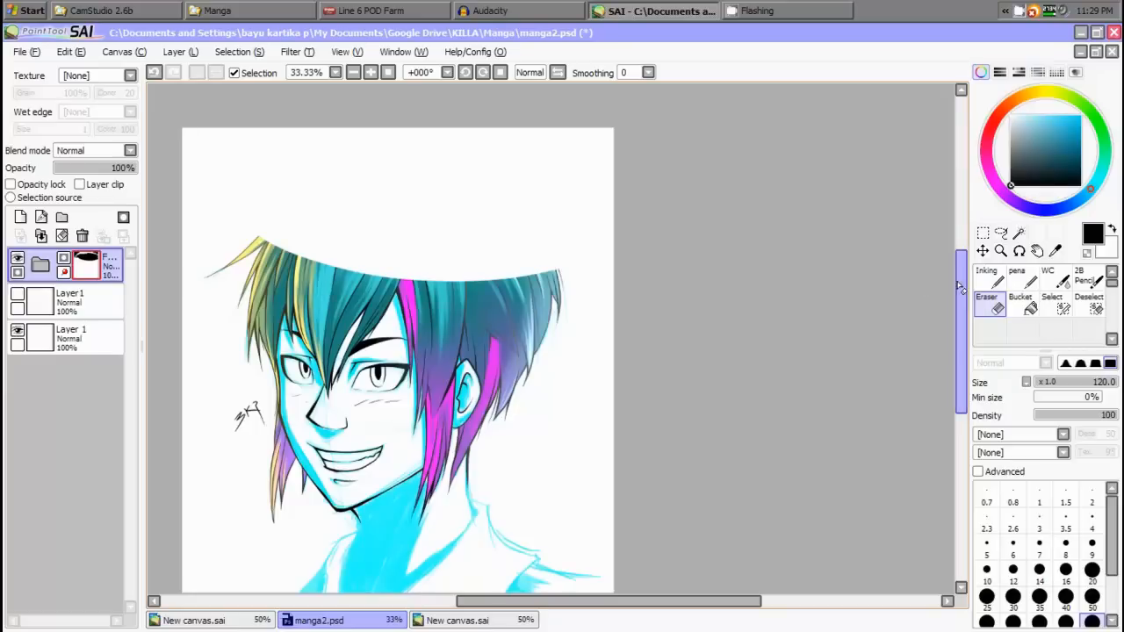
Alternate the size 500 Inking brush and size 120 Eraser on Folder1's mask to restore, hide and again restore the top of the hair
left_click(991, 284)
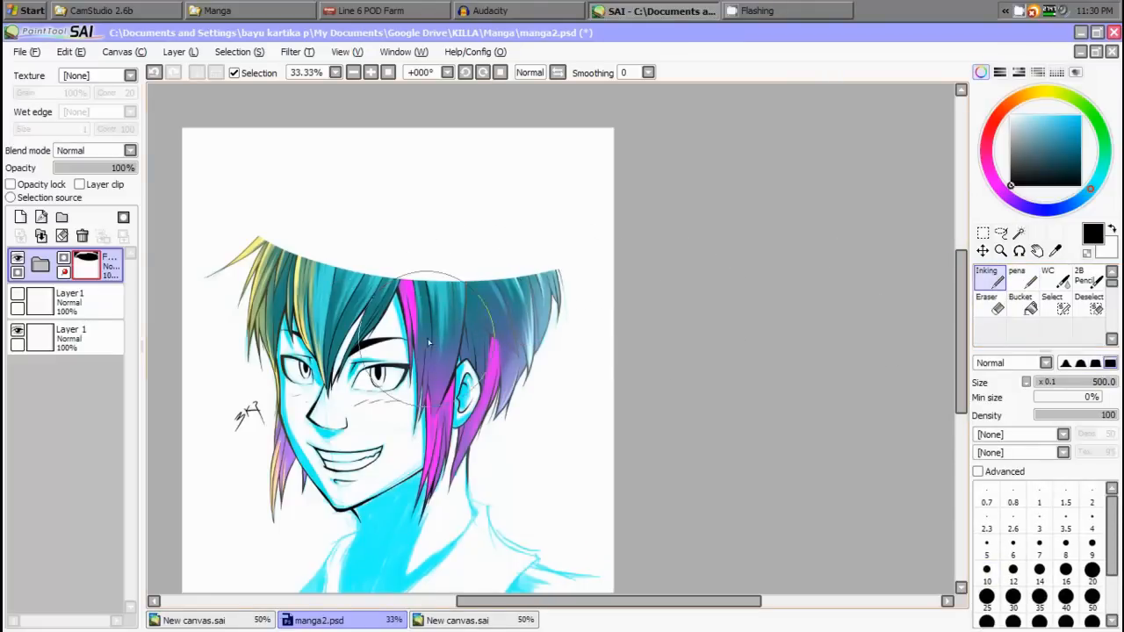
mouse_move(439, 274)
left_mouse_down()
mouse_move(408, 279)
mouse_move(360, 263)
mouse_move(366, 369)
mouse_move(463, 307)
mouse_move(372, 246)
mouse_move(298, 307)
mouse_move(352, 395)
mouse_move(501, 254)
mouse_move(339, 211)
mouse_move(469, 155)
mouse_move(610, 239)
mouse_move(545, 413)
mouse_move(352, 268)
mouse_move(238, 352)
left_mouse_up()
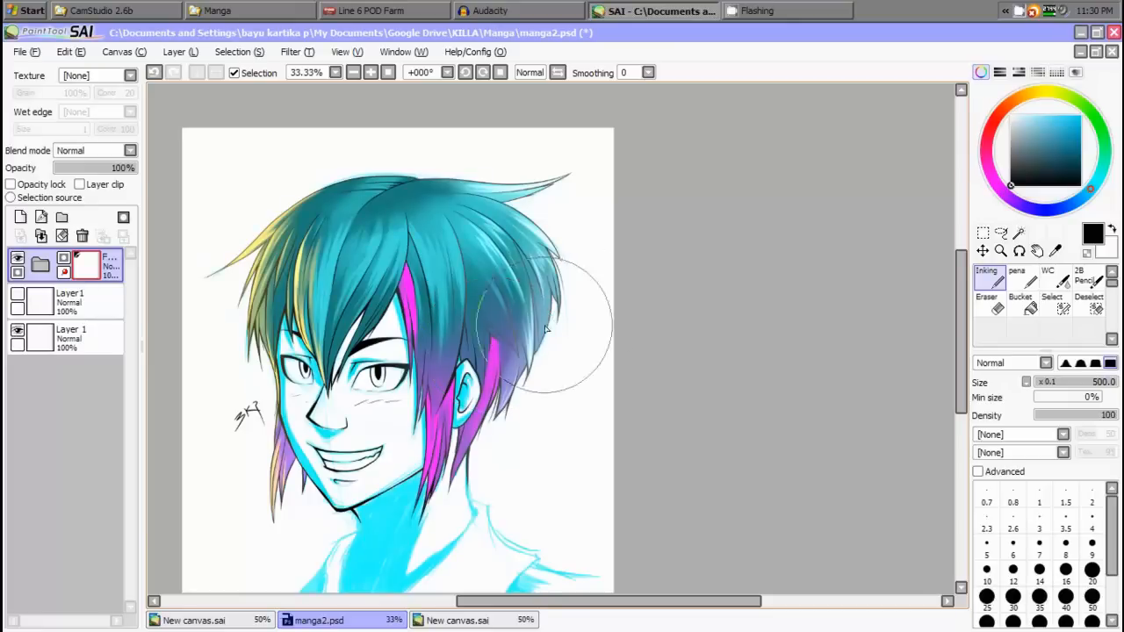
left_click(991, 311)
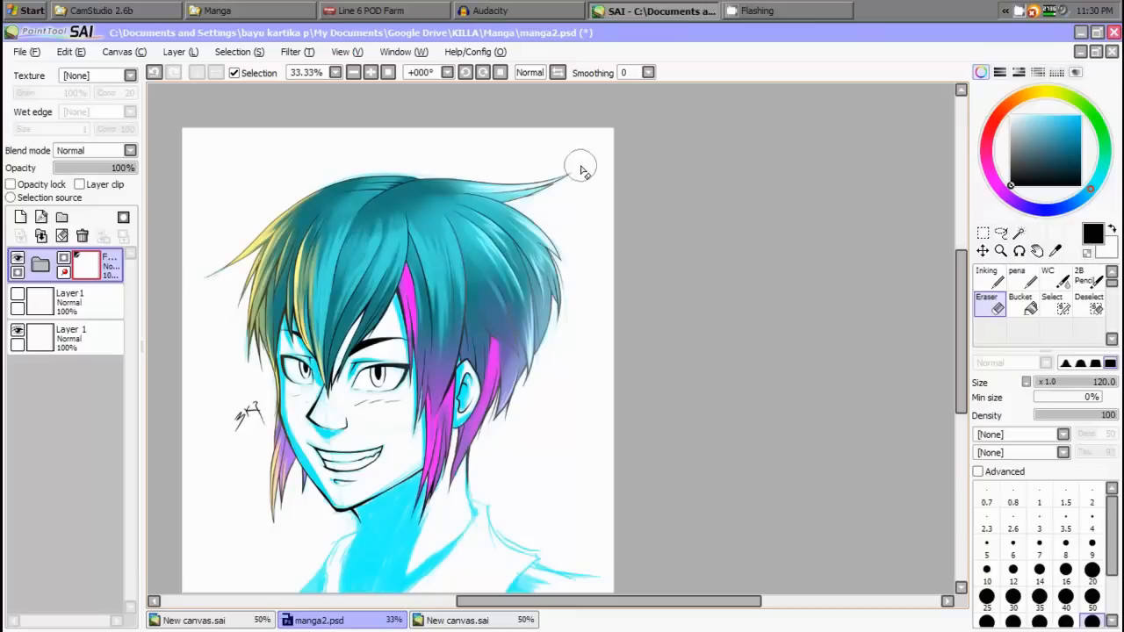
mouse_move(580, 189)
left_mouse_down()
mouse_move(460, 179)
mouse_move(524, 217)
mouse_move(350, 178)
mouse_move(518, 204)
mouse_move(339, 193)
mouse_move(570, 239)
left_mouse_up()
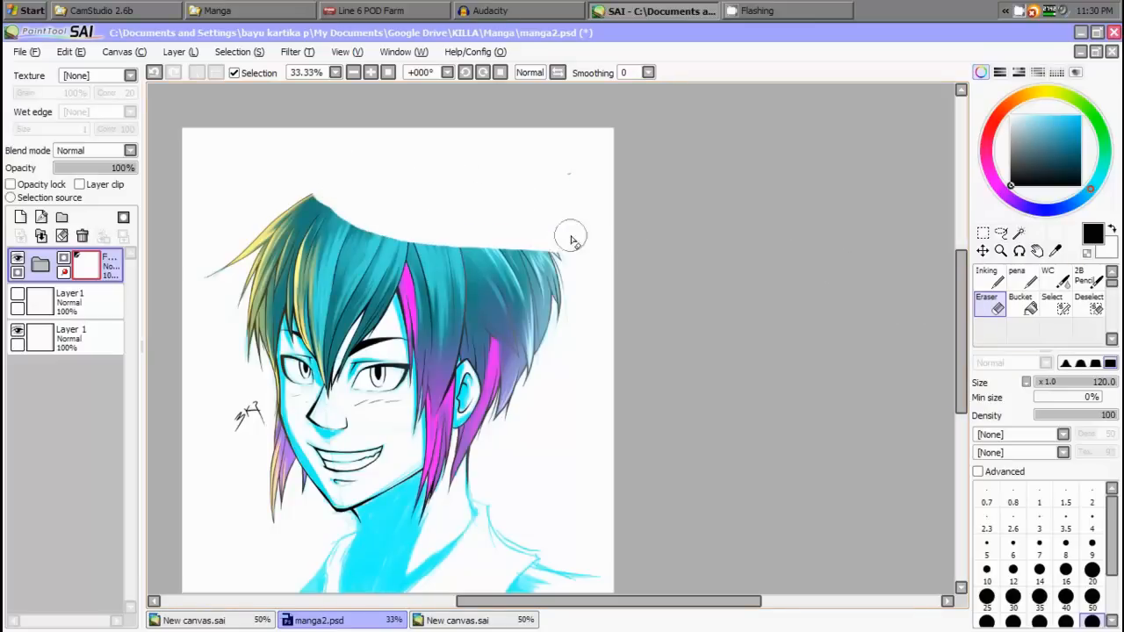
left_click(993, 281)
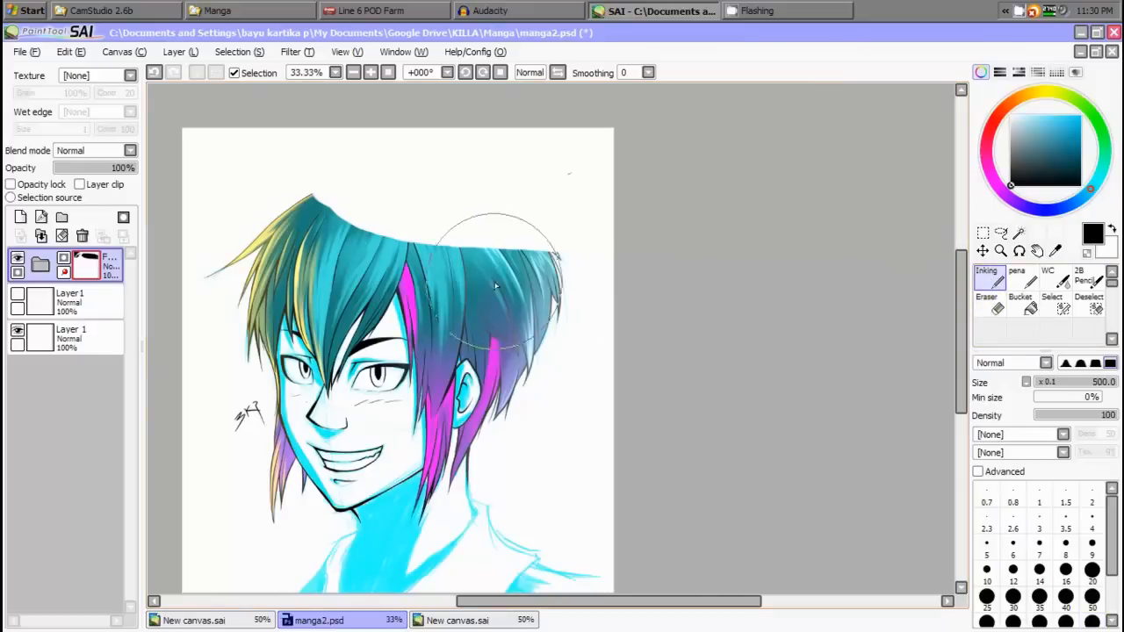
mouse_move(499, 253)
left_mouse_down()
mouse_move(355, 246)
mouse_move(431, 207)
mouse_move(569, 173)
left_mouse_up()
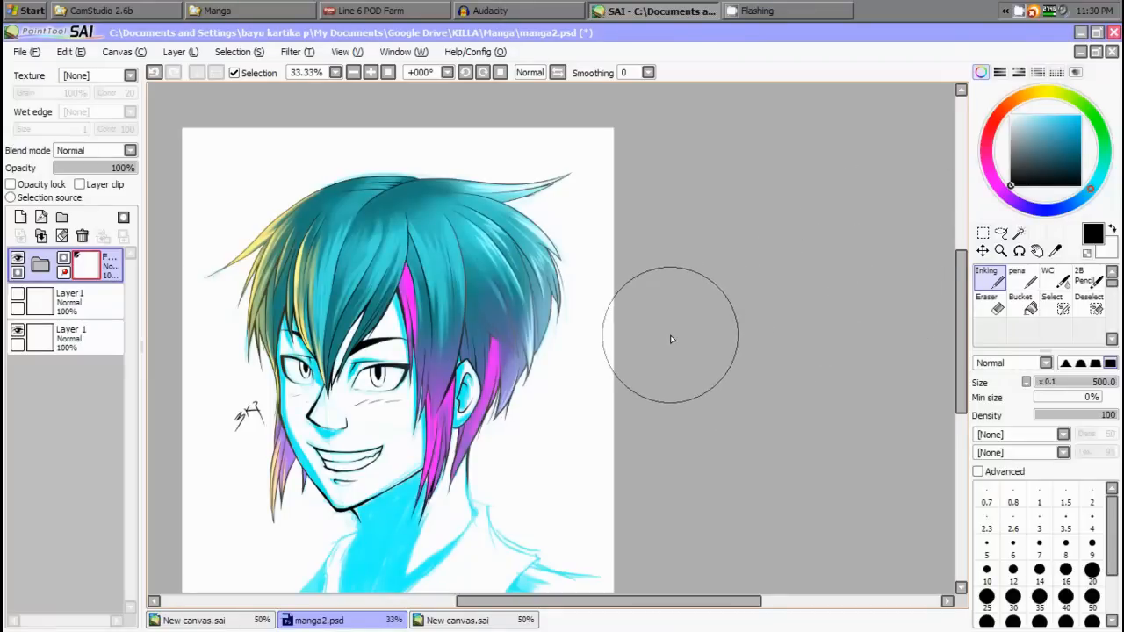
Pick a dark greyish blue as the drawing color
mouse_move(557, 370)
left_mouse_down()
mouse_move(698, 325)
mouse_move(743, 284)
mouse_move(811, 275)
mouse_move(695, 271)
left_mouse_up()
left_click_drag(625, 248, 525, 332)
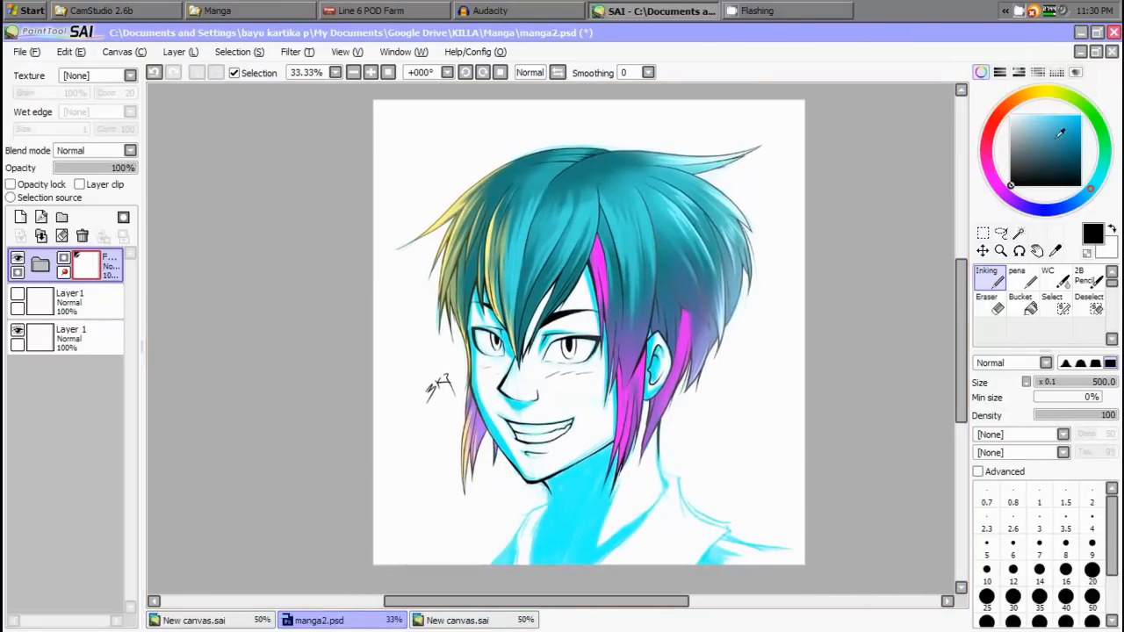
mouse_move(1050, 143)
left_mouse_down()
mouse_move(1041, 132)
mouse_move(1058, 139)
mouse_move(1043, 154)
left_mouse_up()
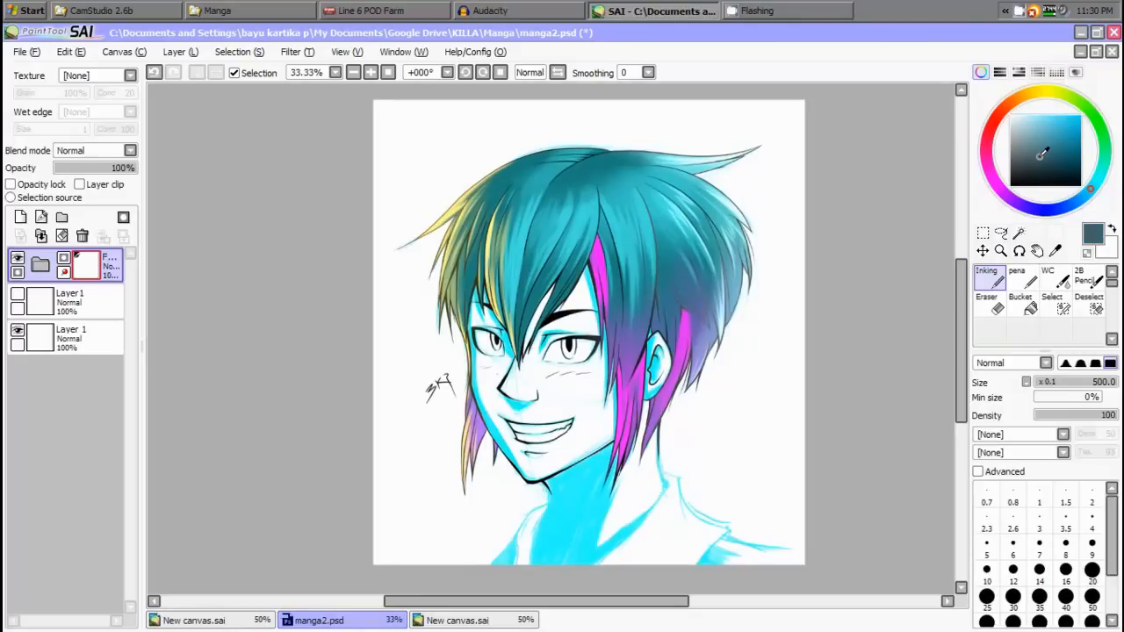
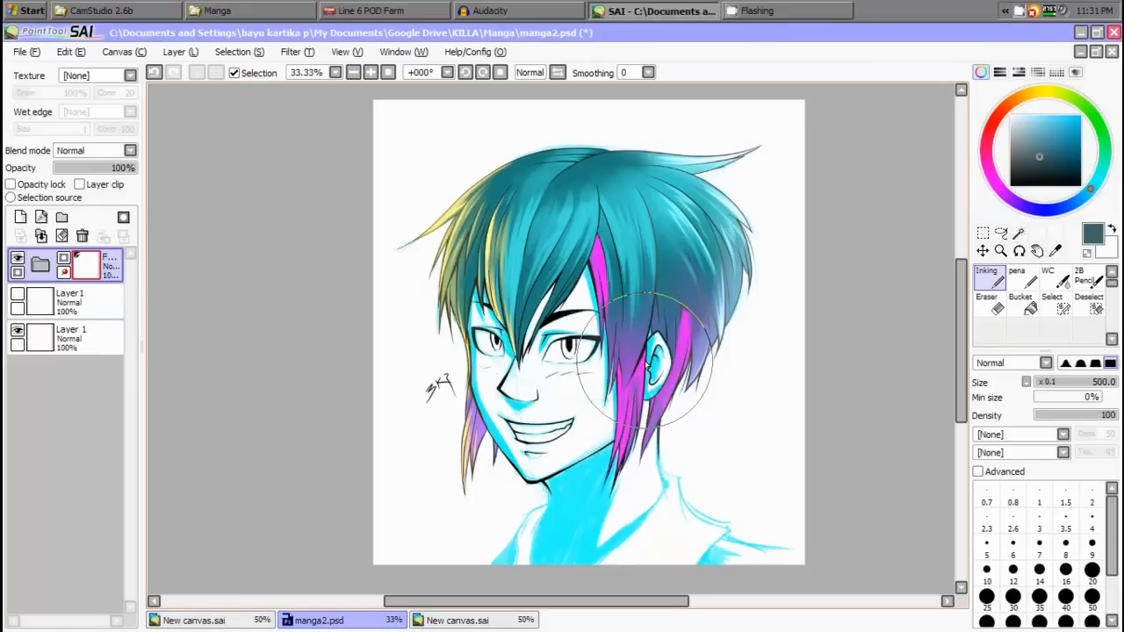
scroll(646, 367, "up", 4)
scroll(641, 362, "down", 4)
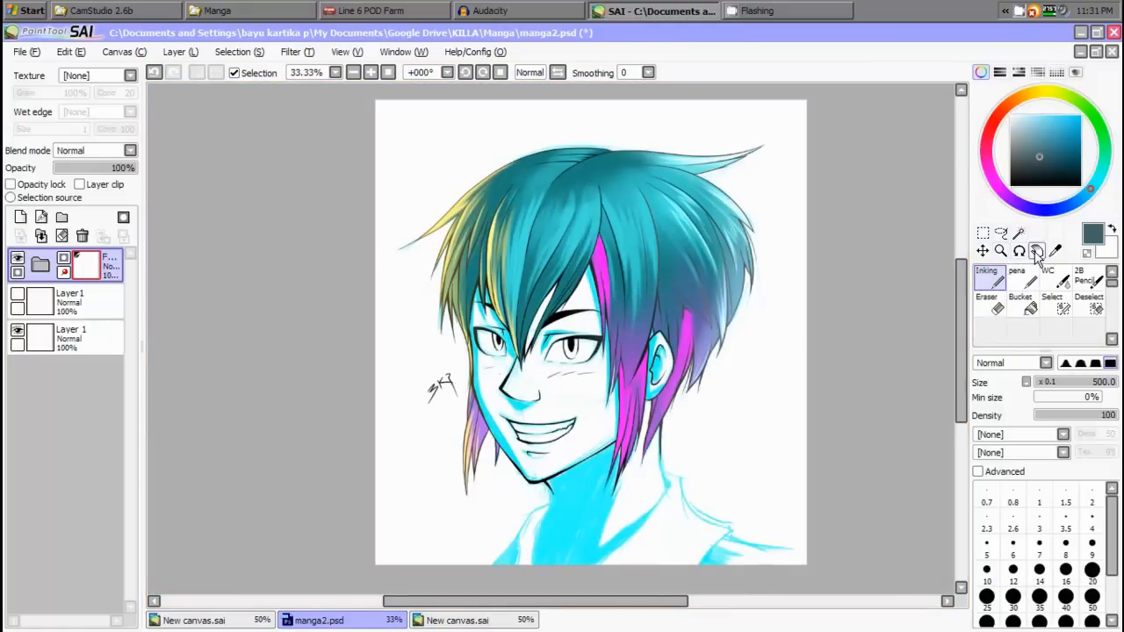
Create a Pen tool in the empty tool slot below the Eraser and name it test
right_click(990, 339)
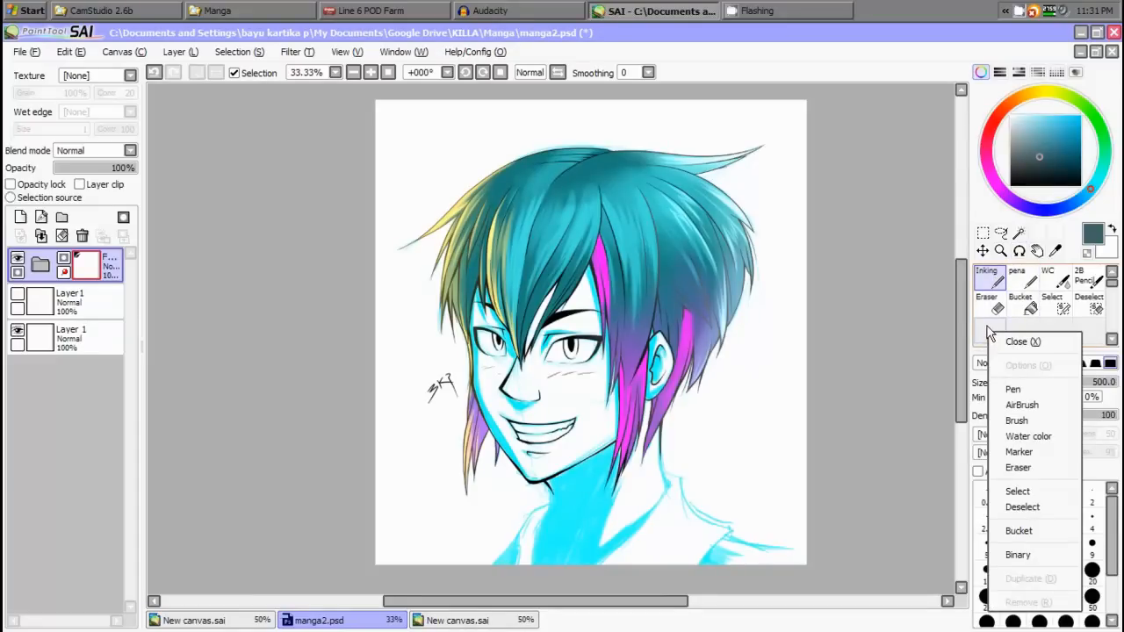
left_click(1018, 391)
left_click(997, 337)
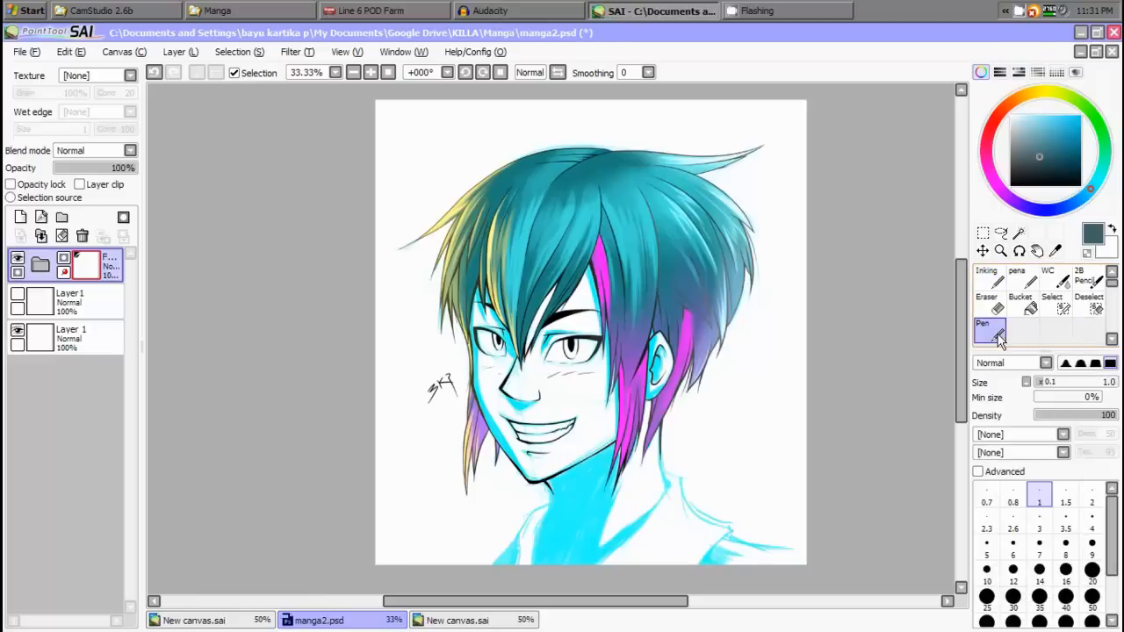
double_click(997, 339)
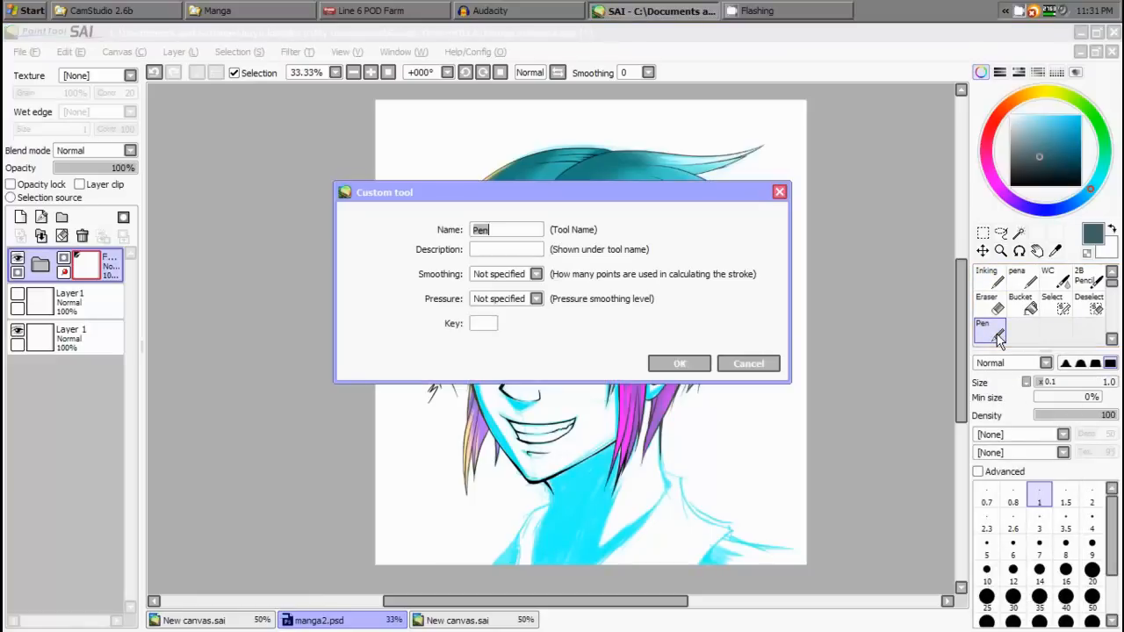
mouse_move(599, 202)
left_mouse_down()
mouse_move(579, 257)
mouse_move(592, 222)
left_mouse_up()
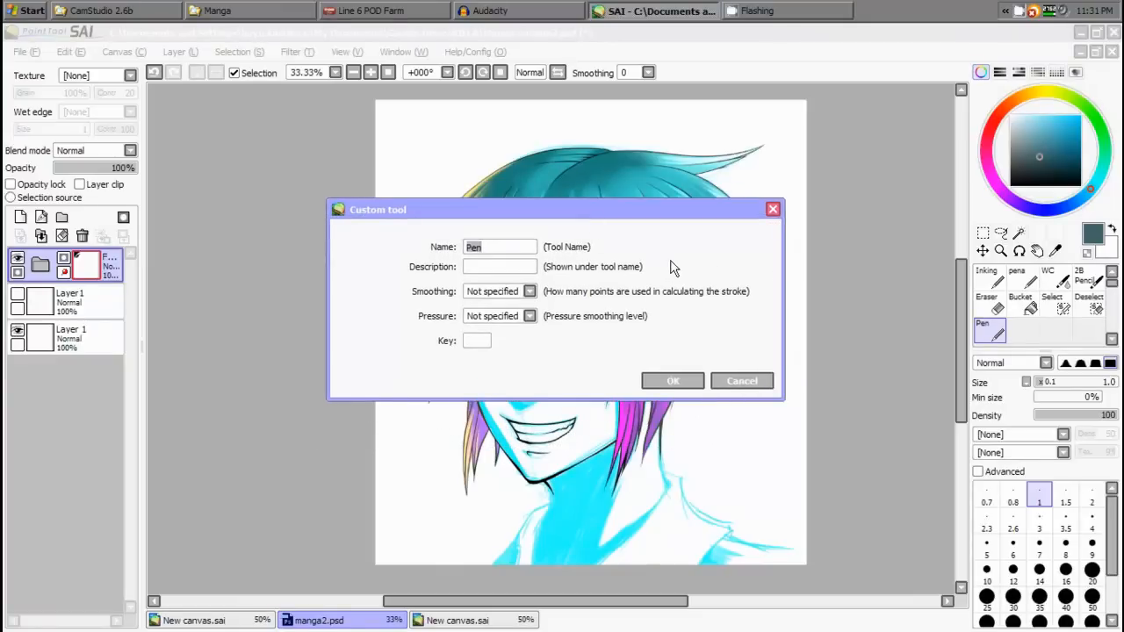
type("test")
left_click(504, 265)
Assign R as the test tool's shortcut key, leaving smoothing and pressure unspecified, and try switching between the WC brush and the test tool
left_click(494, 295)
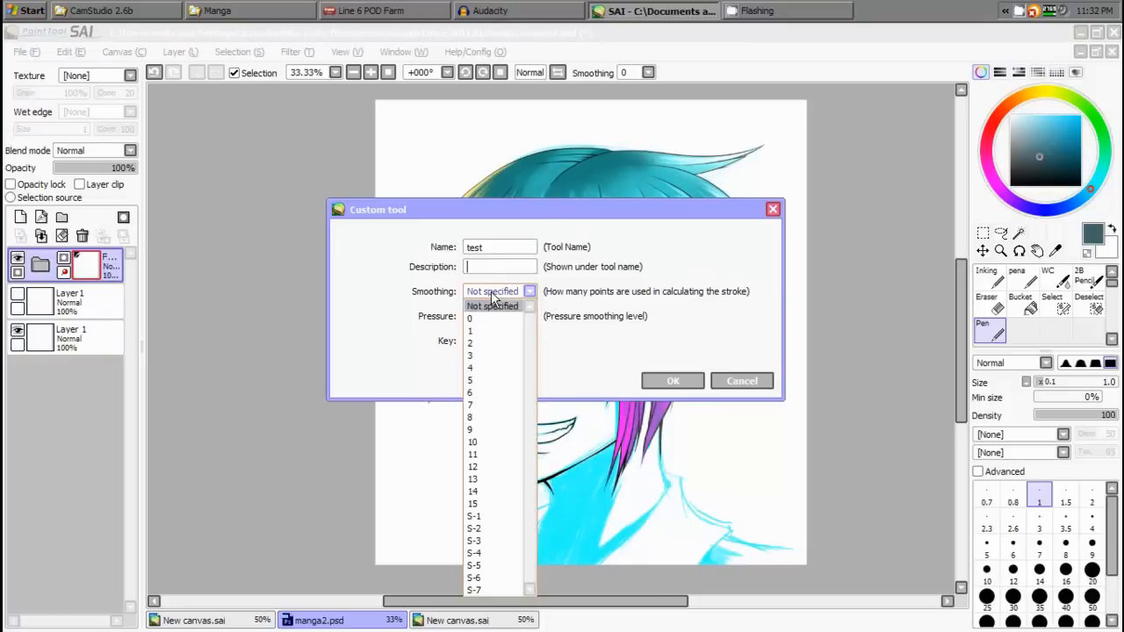
left_click(493, 294)
left_click(494, 294)
left_click(494, 294)
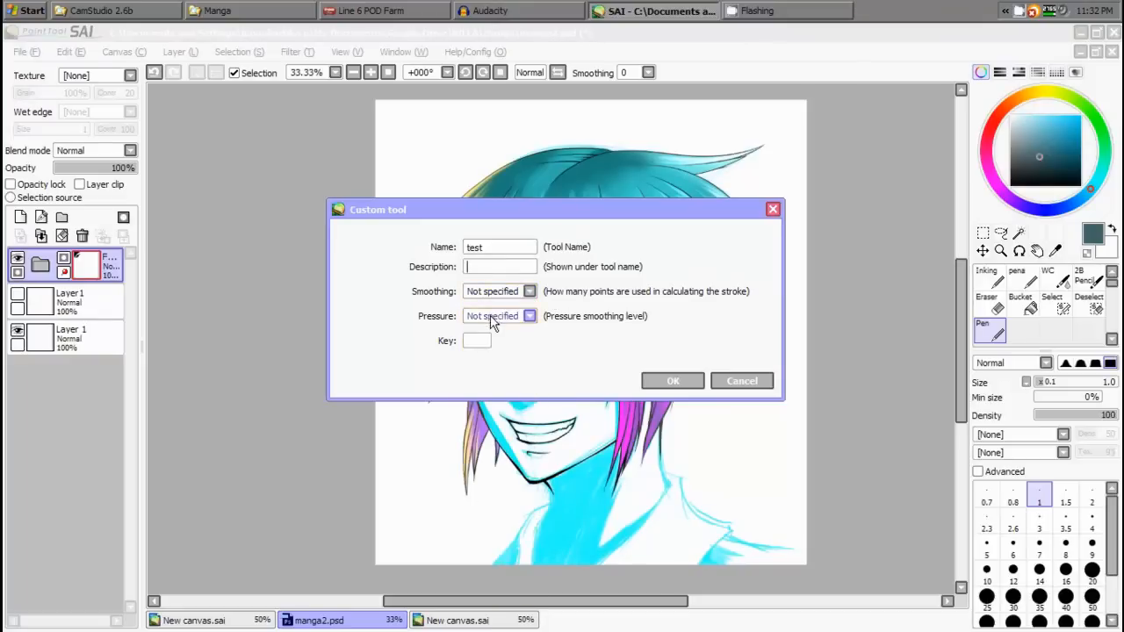
left_click(491, 318)
left_click(495, 318)
left_click(671, 382)
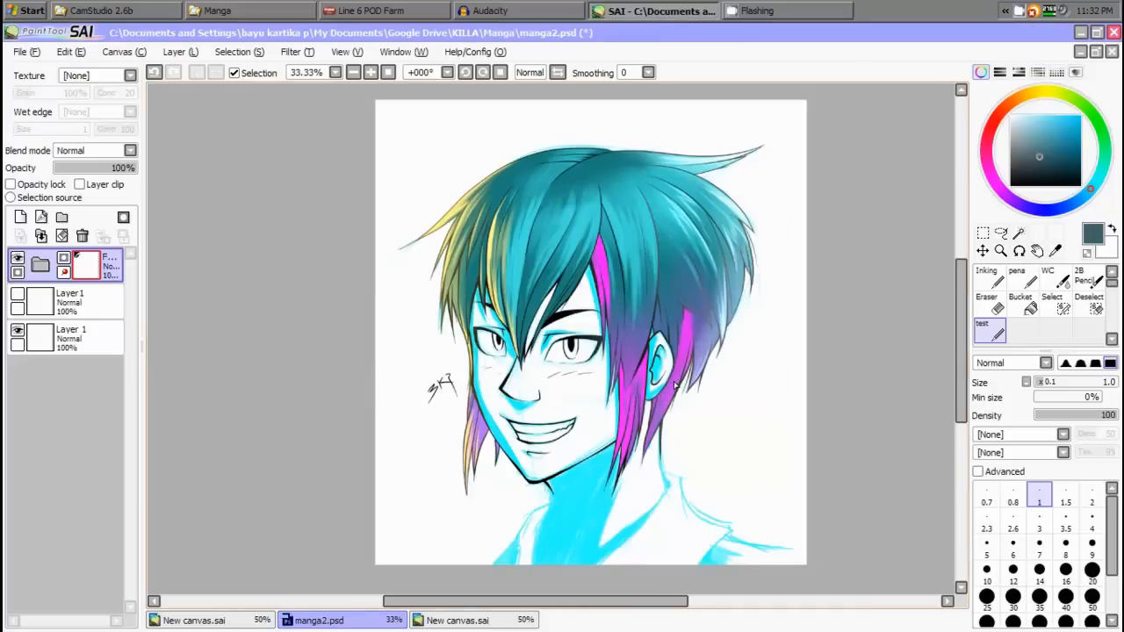
key("c")
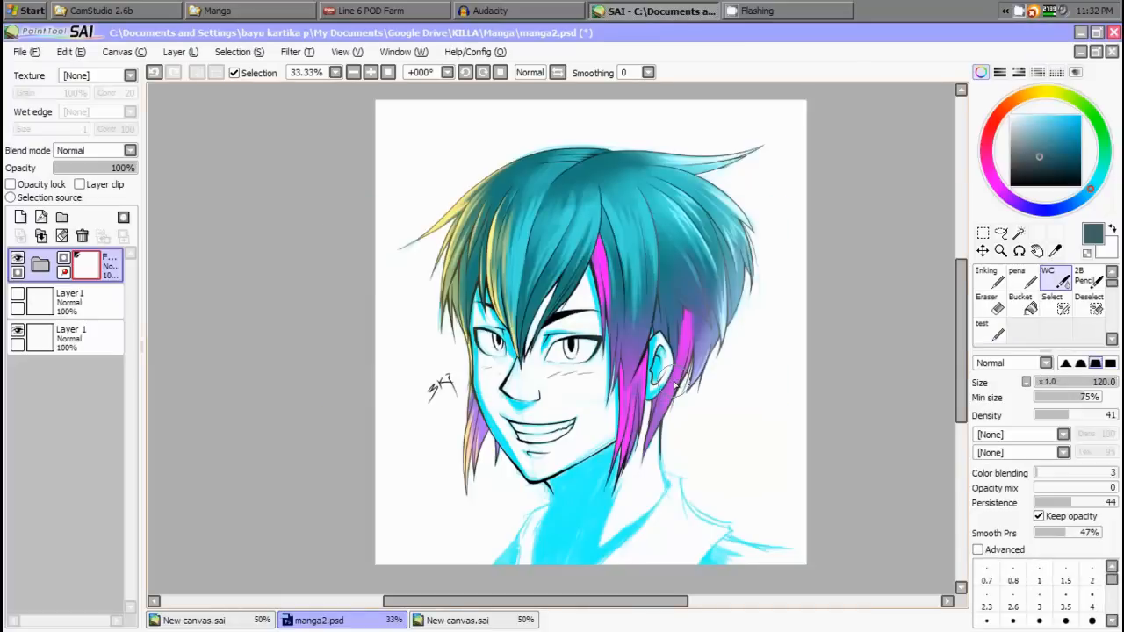
key("n")
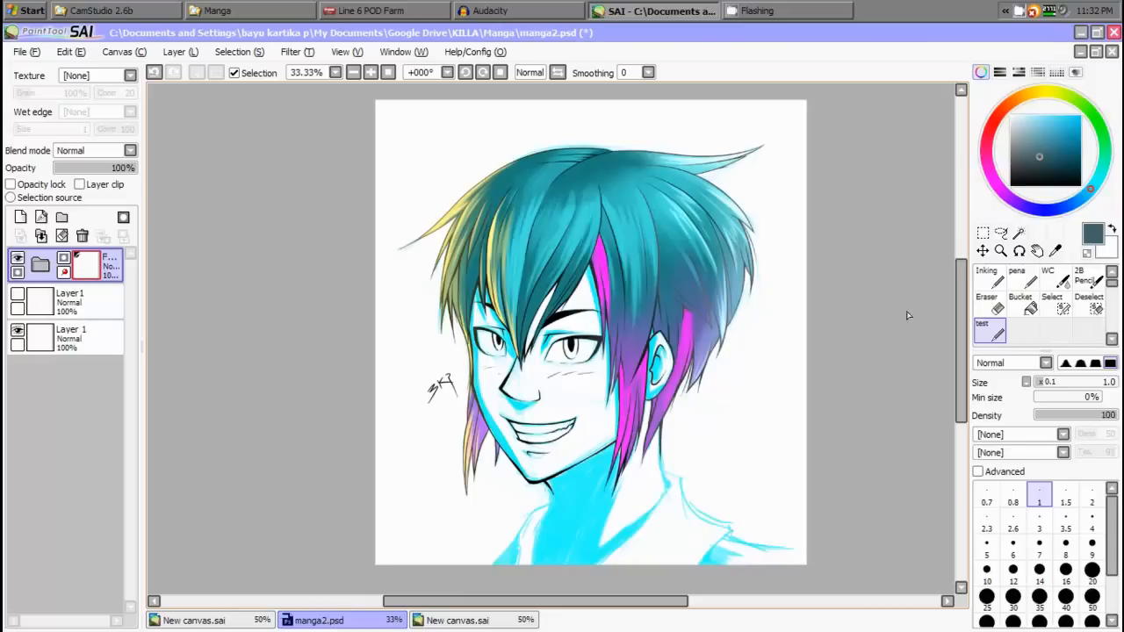
Clear the shortcut key in the test tool's custom settings
double_click(995, 334)
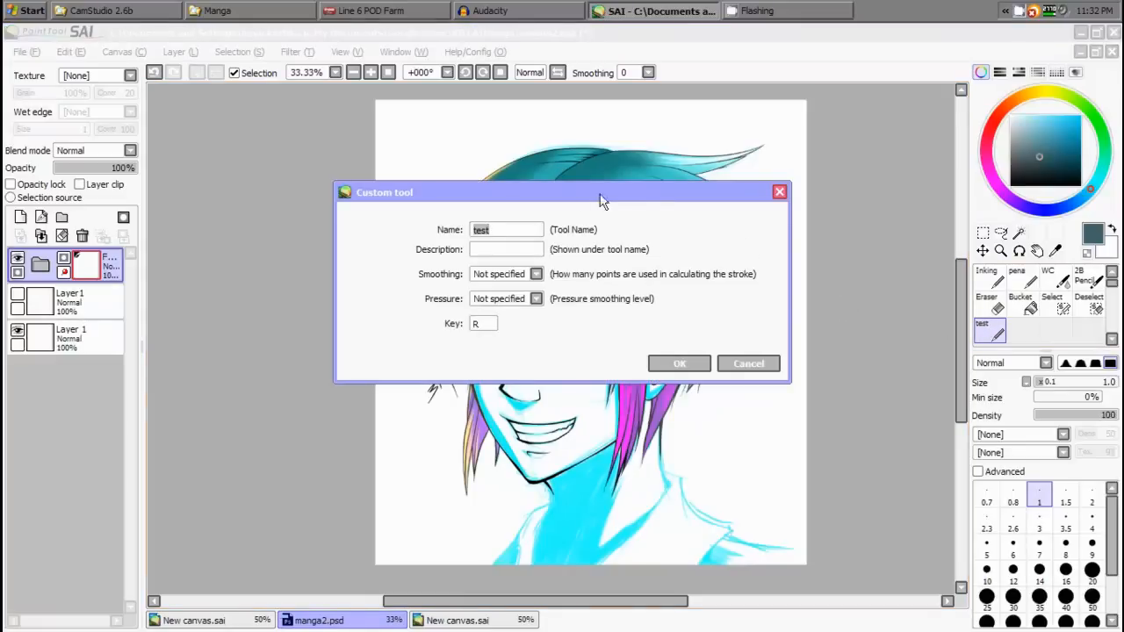
left_click(488, 321)
key("BackSpace")
left_click(681, 364)
Hide Folder1 and add a new normal layer above it
scroll(412, 411, "up", 2)
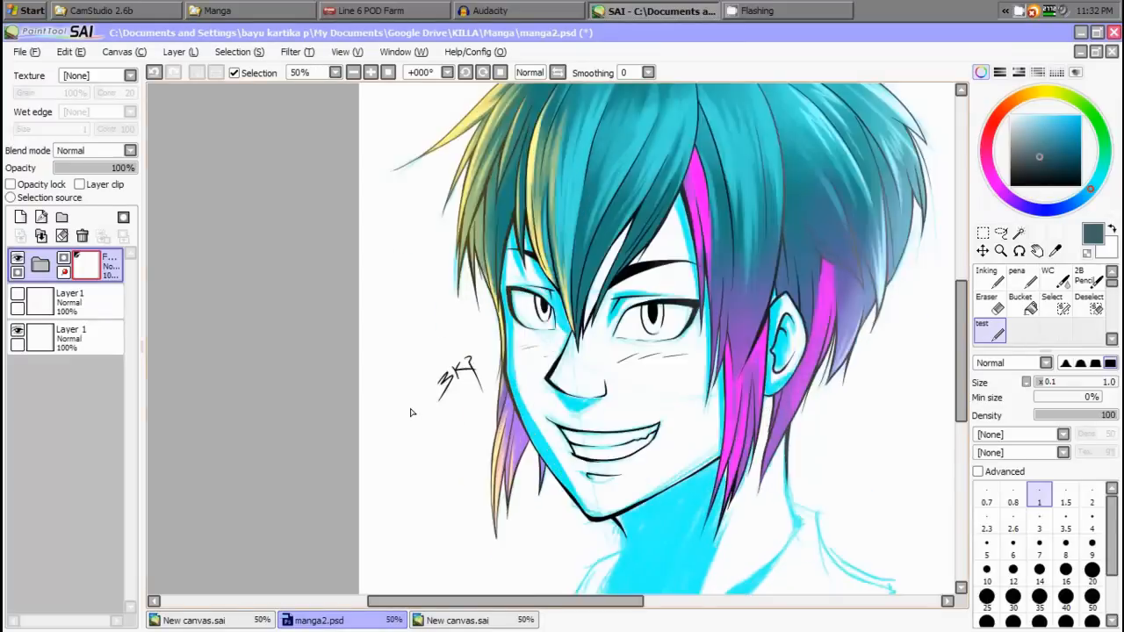
scroll(418, 410, "down", 1)
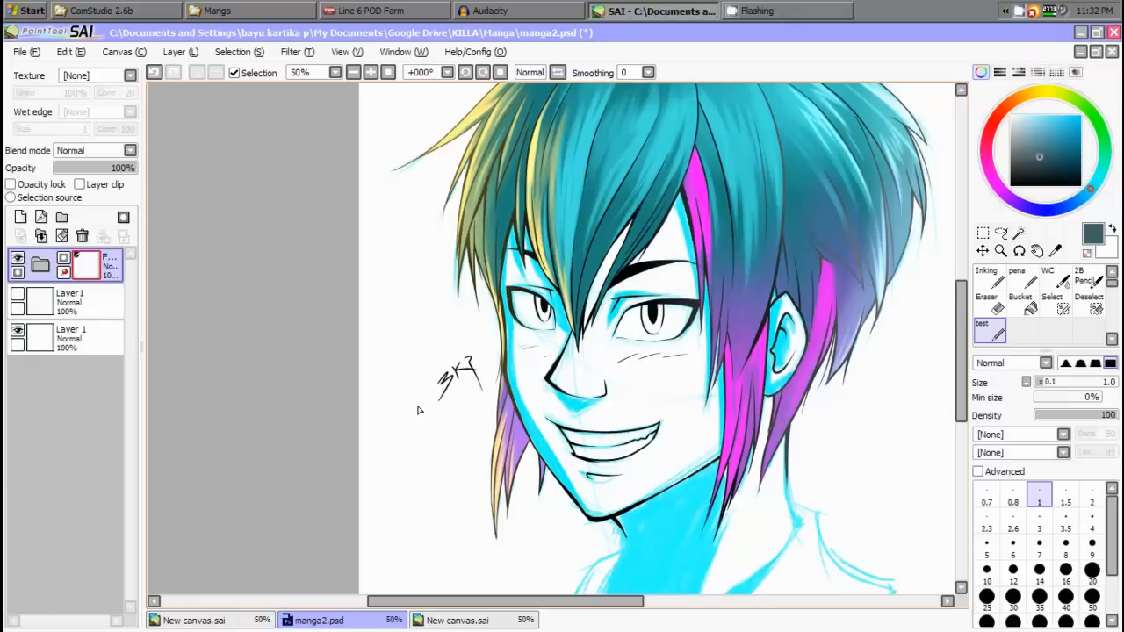
left_click(16, 259)
left_click(22, 219)
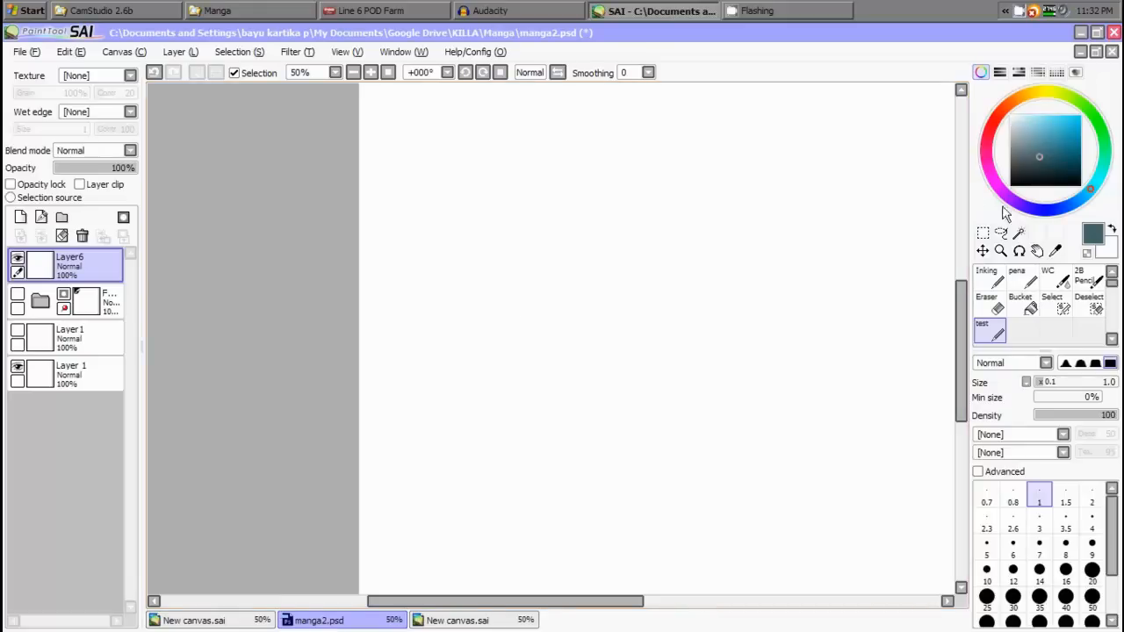
Choose the Inking brush with a dark grey color and reduce its size to 20
left_click(991, 280)
scroll(573, 230, "right", 3)
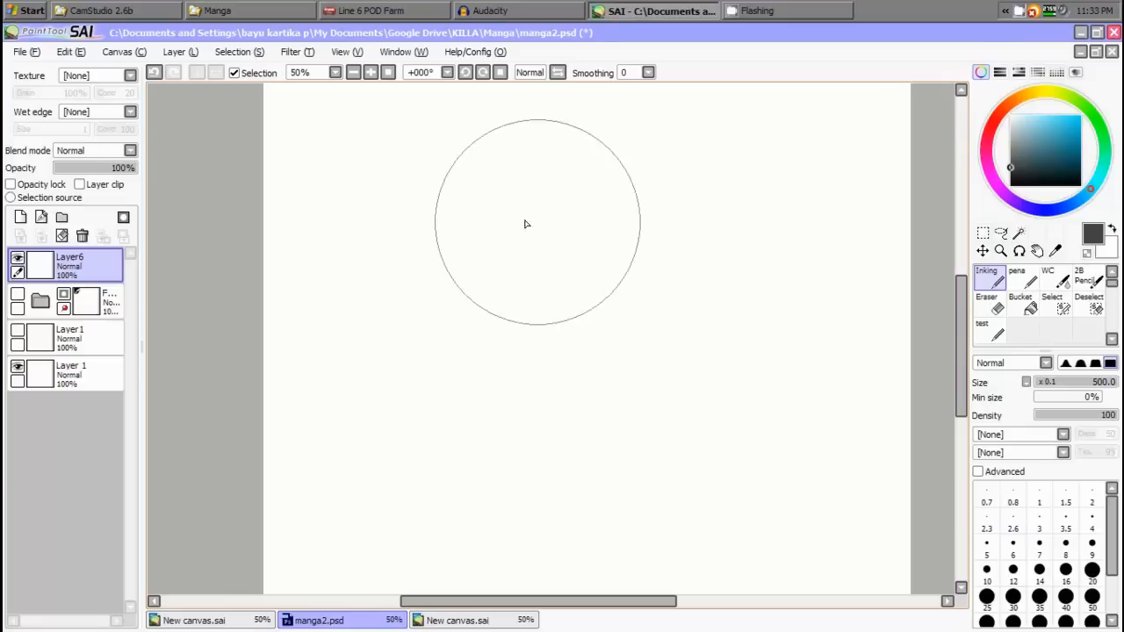
key("bracketleft")
key("bracketleft")
key("bracketleft")
key("bracketleft")
key("bracketleft")
key("bracketleft")
key("bracketleft")
key("bracketleft")
key("bracketleft")
key("bracketleft")
key("bracketleft")
key("bracketleft")
key("bracketleft")
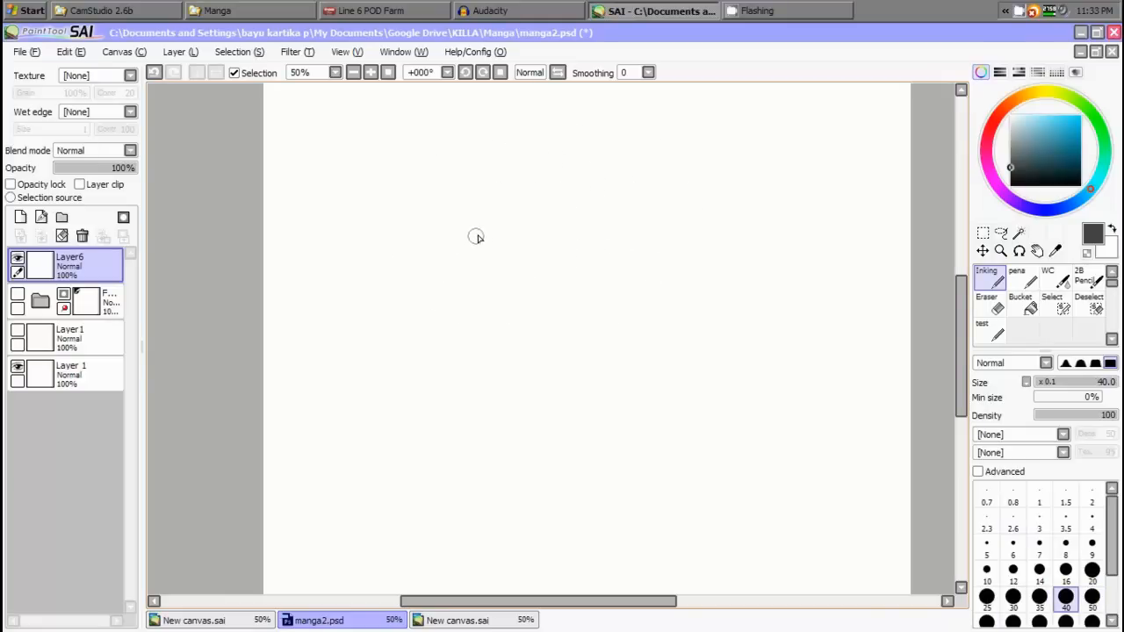
key("bracketleft")
key("bracketleft")
key("bracketleft")
key("bracketleft")
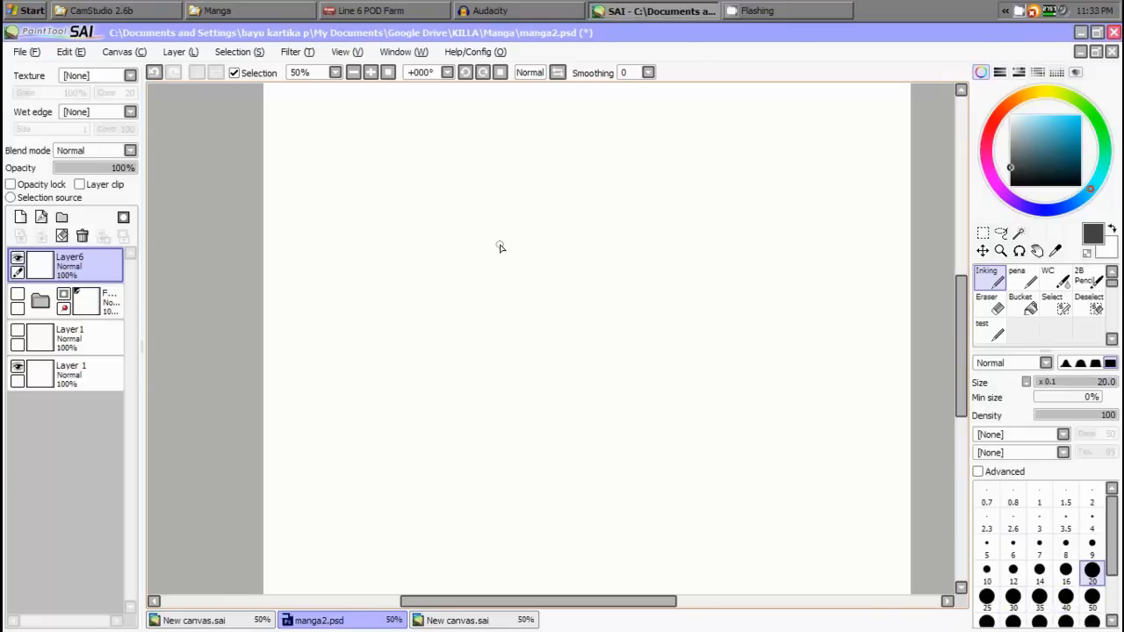
Draw a large open oval stroke across the new layer and undo it
left_click_drag(660, 172, 795, 269)
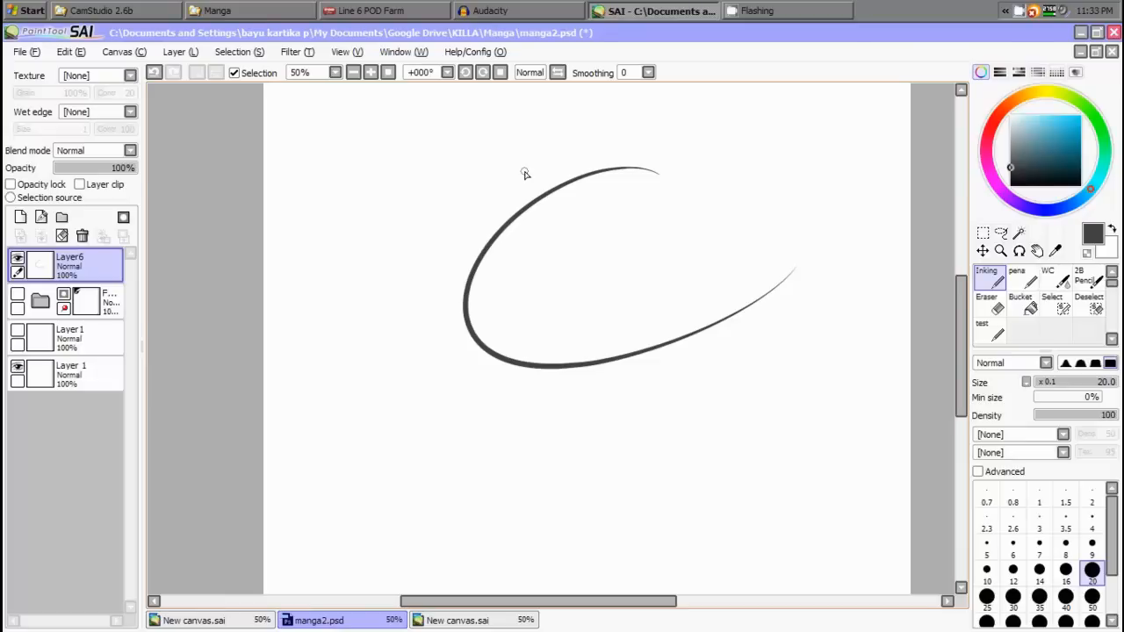
key("ctrl")
key("ctrl+z")
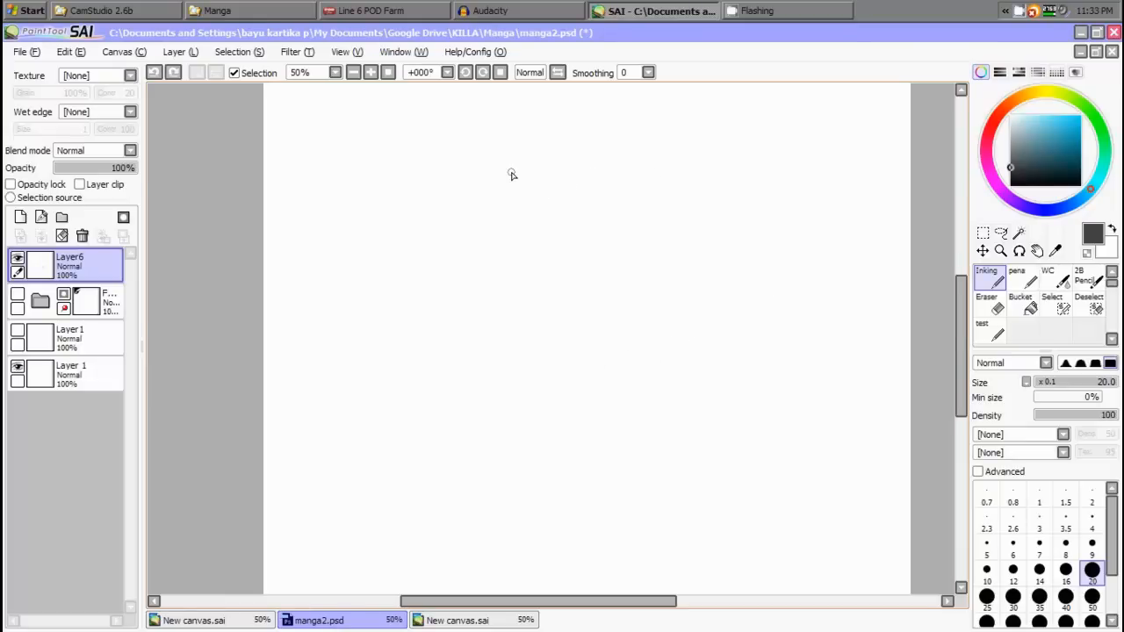
Set the Inking tool's own smoothing to 0 in its custom tool settings
double_click(991, 279)
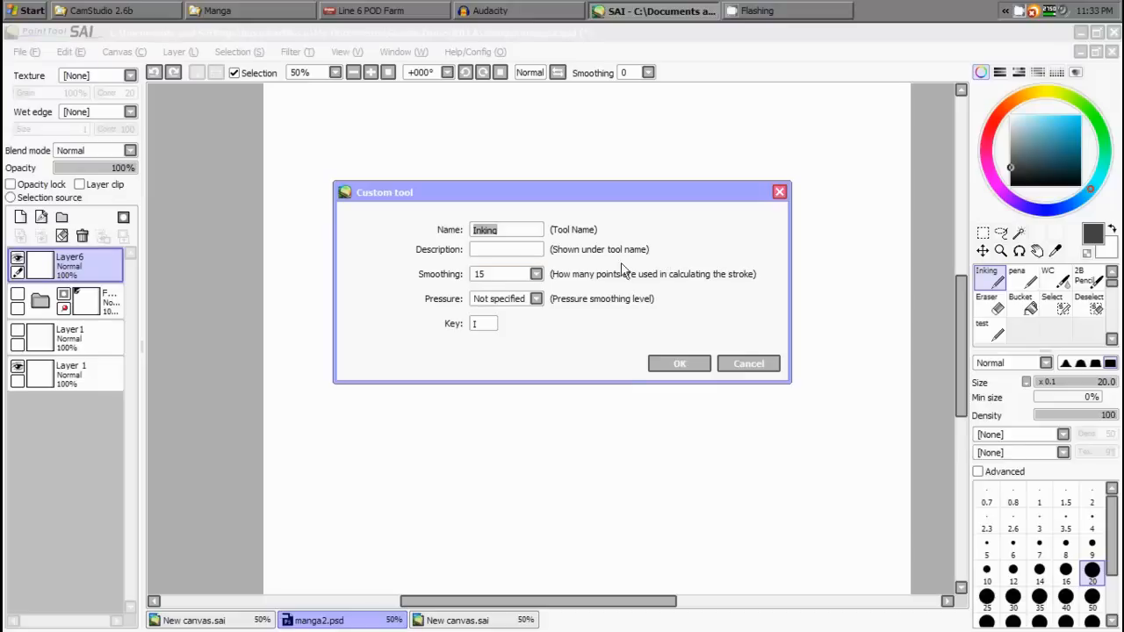
left_click(528, 275)
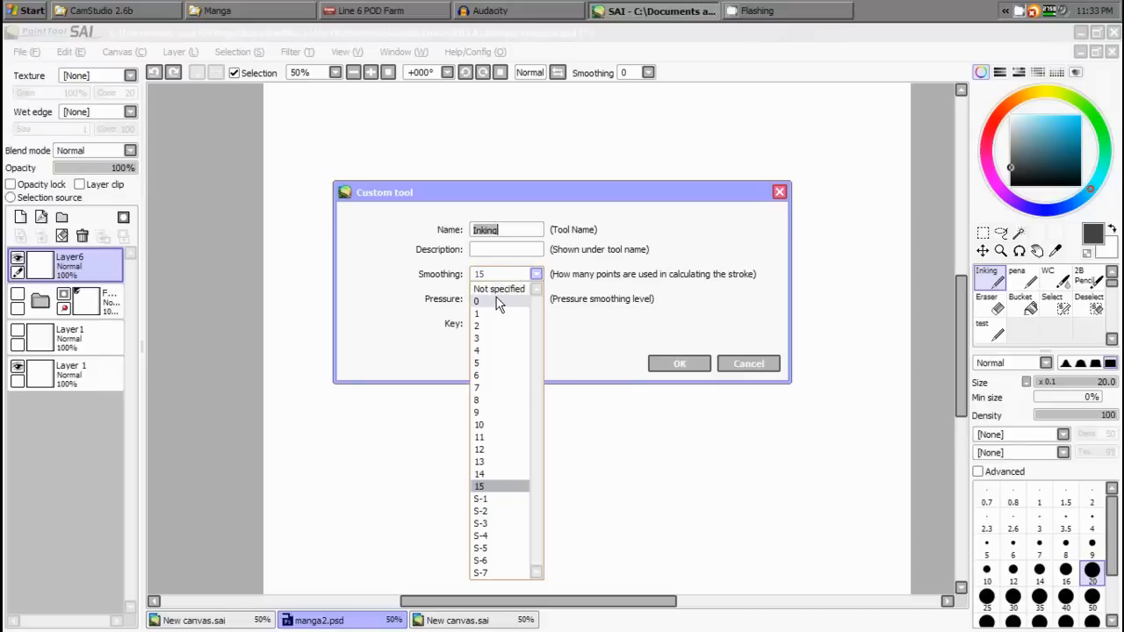
left_click(499, 301)
left_click(678, 363)
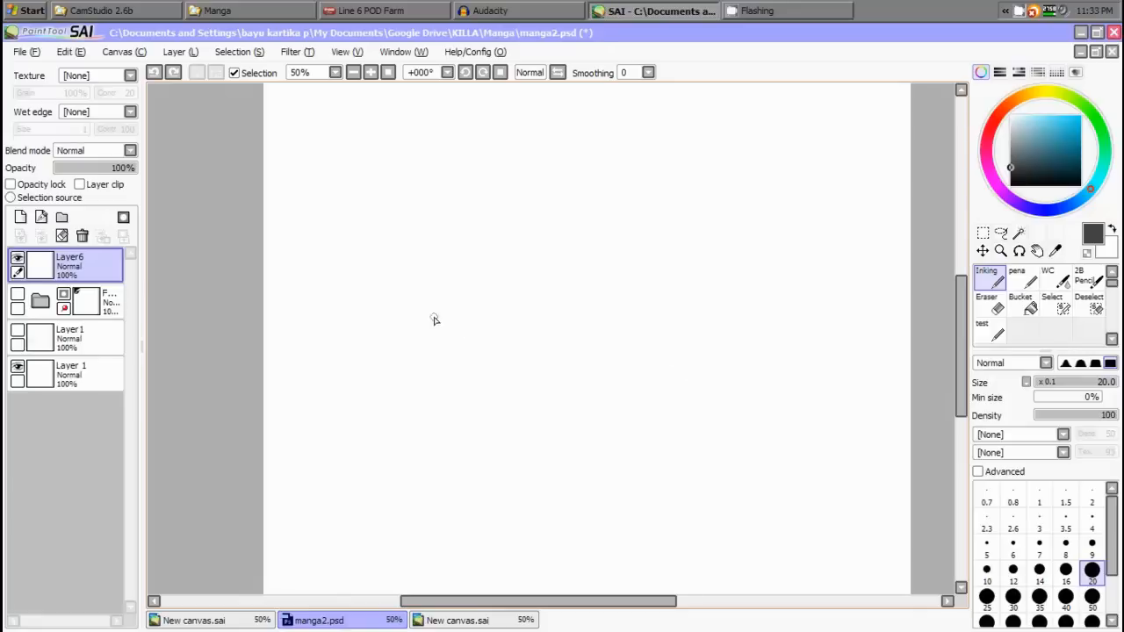
Draw several unsmoothed test strokes on Layer6: a large arc, a hooked curve, a wide loop and a small curly scribble
mouse_move(419, 354)
left_mouse_down()
mouse_move(522, 223)
mouse_move(770, 248)
left_mouse_up()
mouse_move(478, 347)
left_mouse_down()
mouse_move(523, 289)
mouse_move(585, 297)
mouse_move(543, 298)
left_mouse_up()
scroll(540, 288, "up", 2)
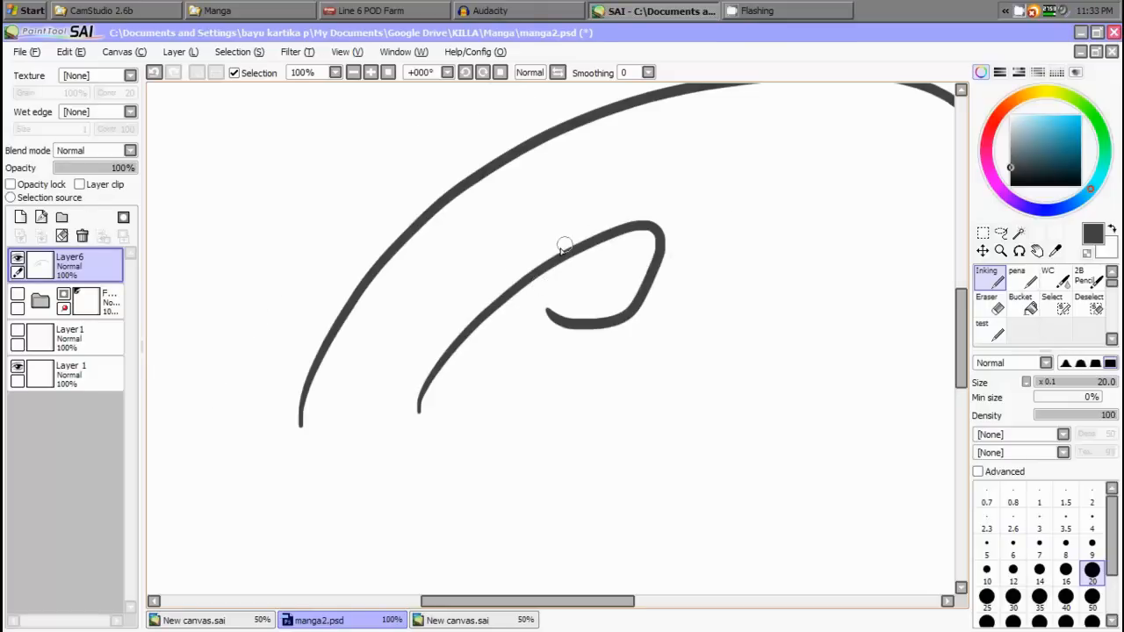
mouse_move(310, 403)
left_mouse_down()
mouse_move(446, 293)
mouse_move(796, 243)
mouse_move(553, 251)
mouse_move(479, 327)
left_mouse_up()
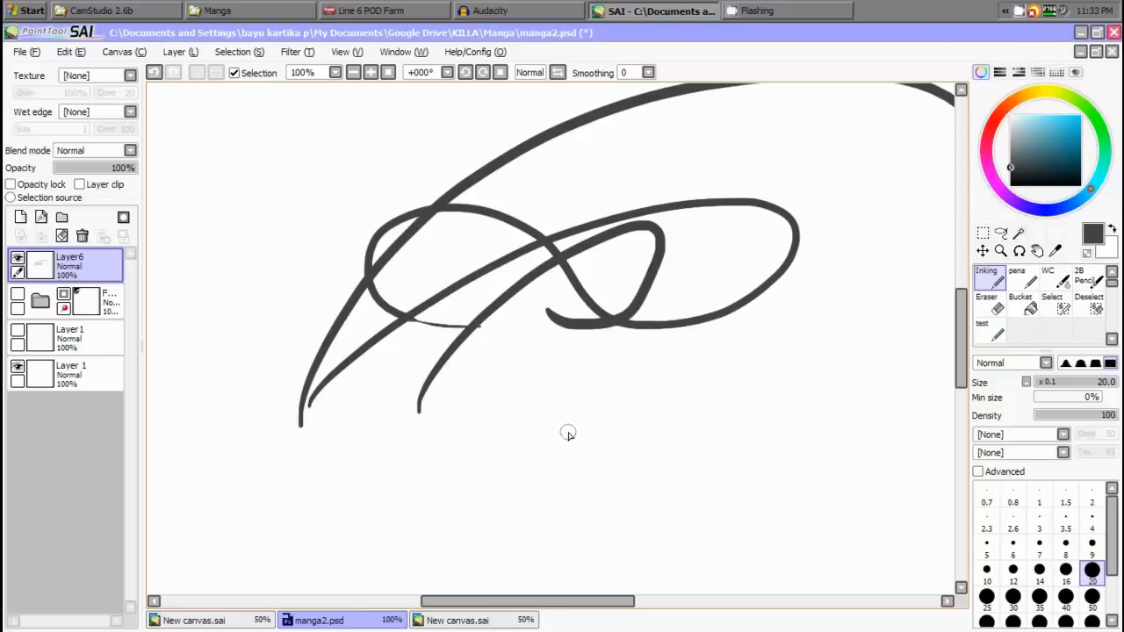
mouse_move(563, 425)
left_mouse_down()
mouse_move(667, 430)
mouse_move(562, 377)
mouse_move(604, 411)
mouse_move(562, 420)
mouse_move(582, 500)
mouse_move(496, 501)
left_mouse_up()
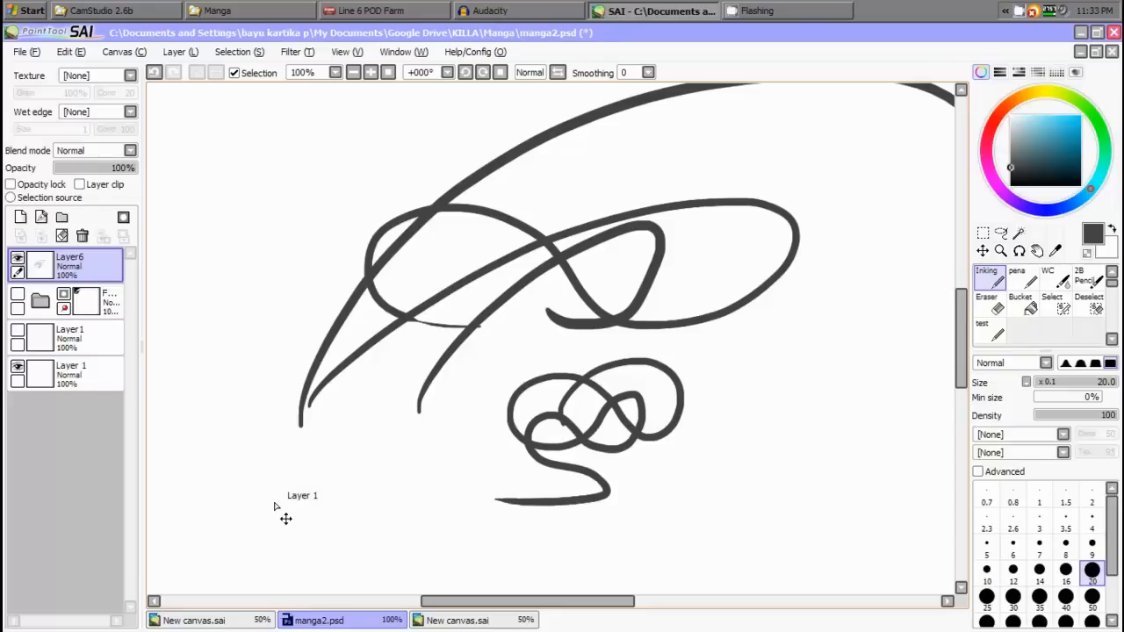
Undo all the test strokes on Layer6
key("ctrl+z")
key("ctrl+z")
key("ctrl+z")
key("ctrl+z")
key("ctrl+z")
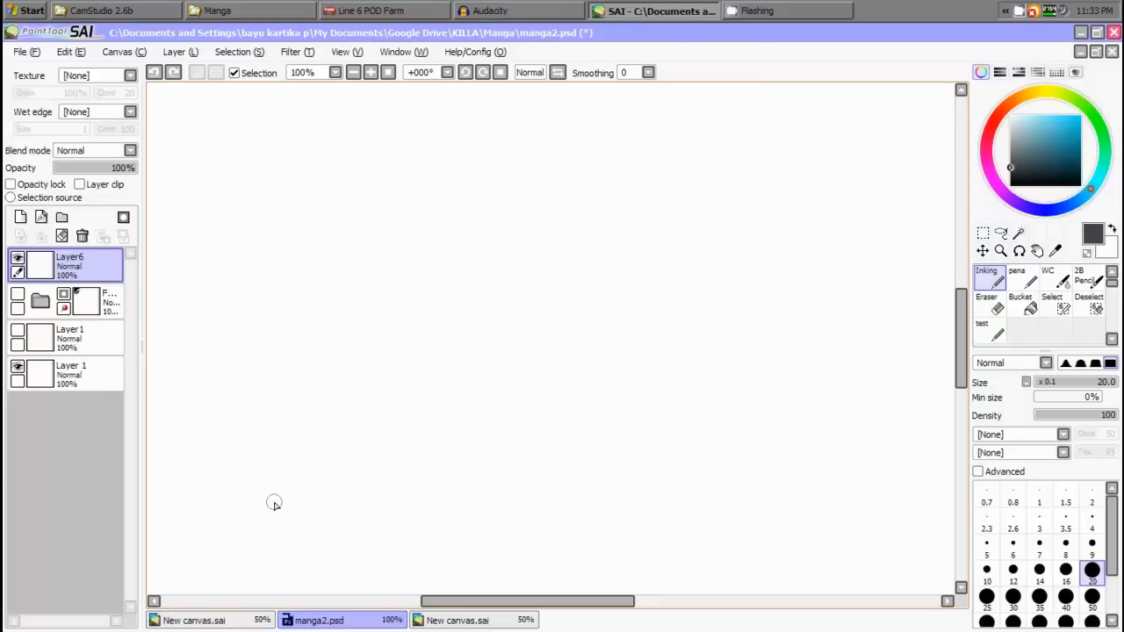
Raise the Inking tool's own smoothing to 15 in its custom tool settings
double_click(989, 279)
left_click(535, 274)
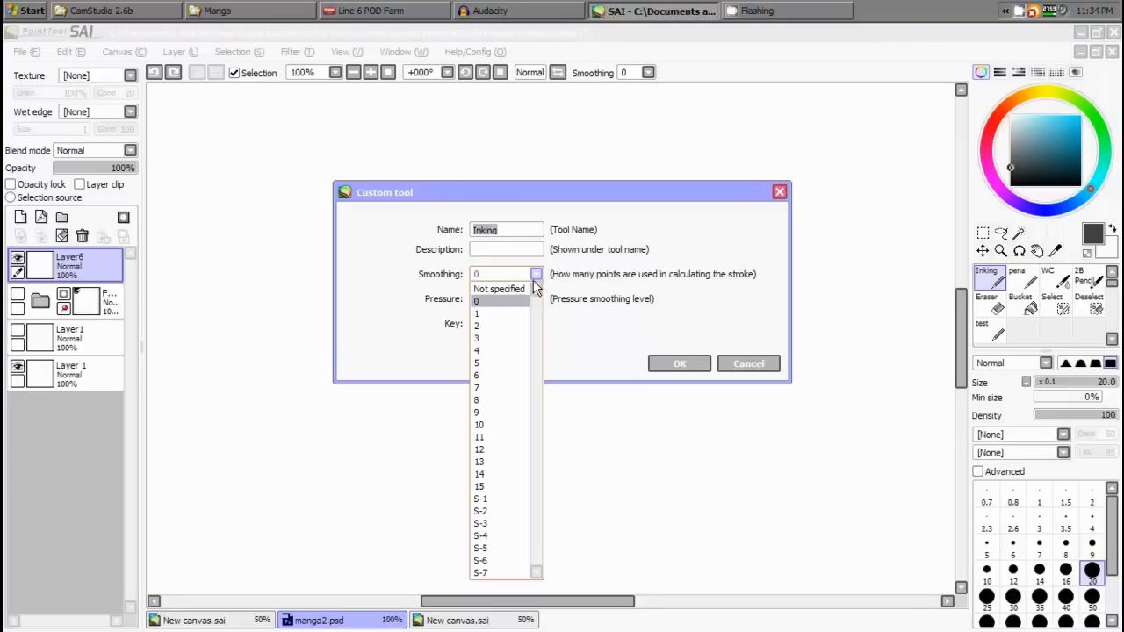
left_click(484, 488)
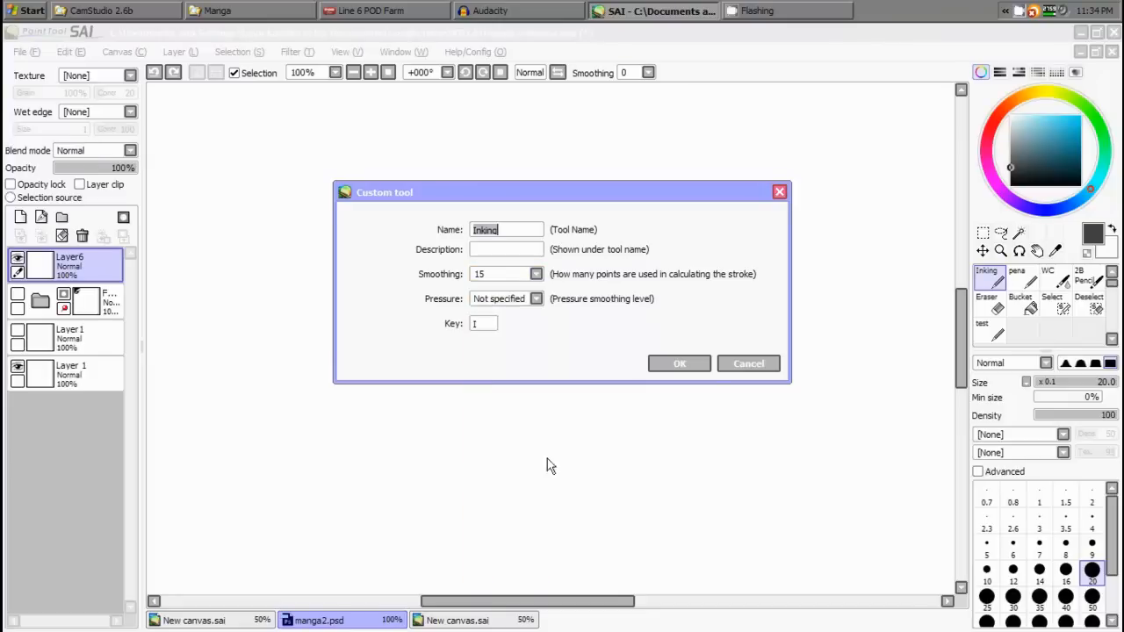
left_click(706, 369)
Draw a spiral and a long winding stroke around it with the smoothed Inking brush, and undo both
mouse_move(520, 330)
left_mouse_down()
mouse_move(402, 156)
mouse_move(461, 251)
mouse_move(484, 193)
mouse_move(447, 188)
mouse_move(457, 191)
left_mouse_up()
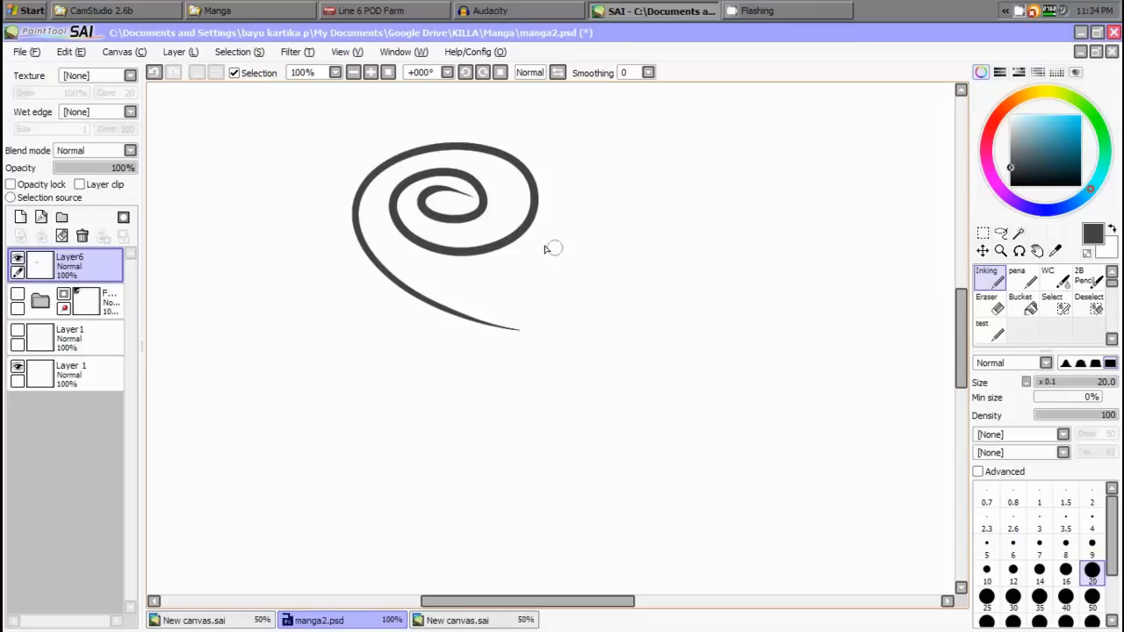
mouse_move(579, 191)
left_mouse_down()
mouse_move(427, 117)
mouse_move(334, 308)
mouse_move(620, 367)
mouse_move(564, 285)
mouse_move(667, 186)
mouse_move(720, 261)
mouse_move(632, 324)
mouse_move(553, 437)
mouse_move(151, 112)
left_mouse_up()
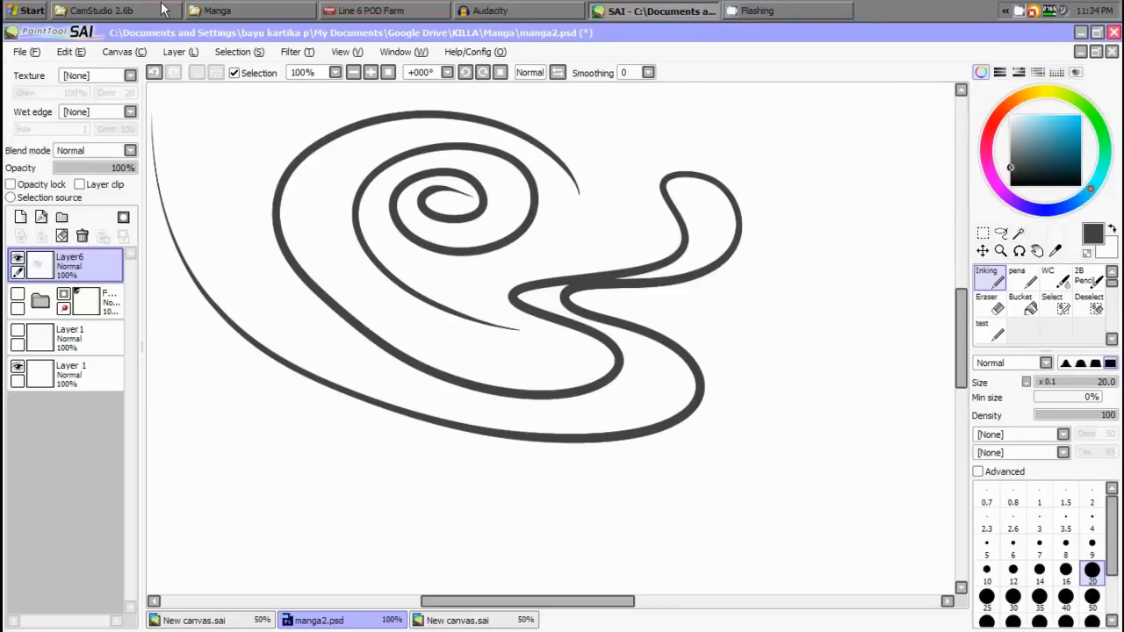
key("ctrl+z")
key("ctrl+z")
key("ctrl+z")
key("ctrl+z")
key("ctrl+z")
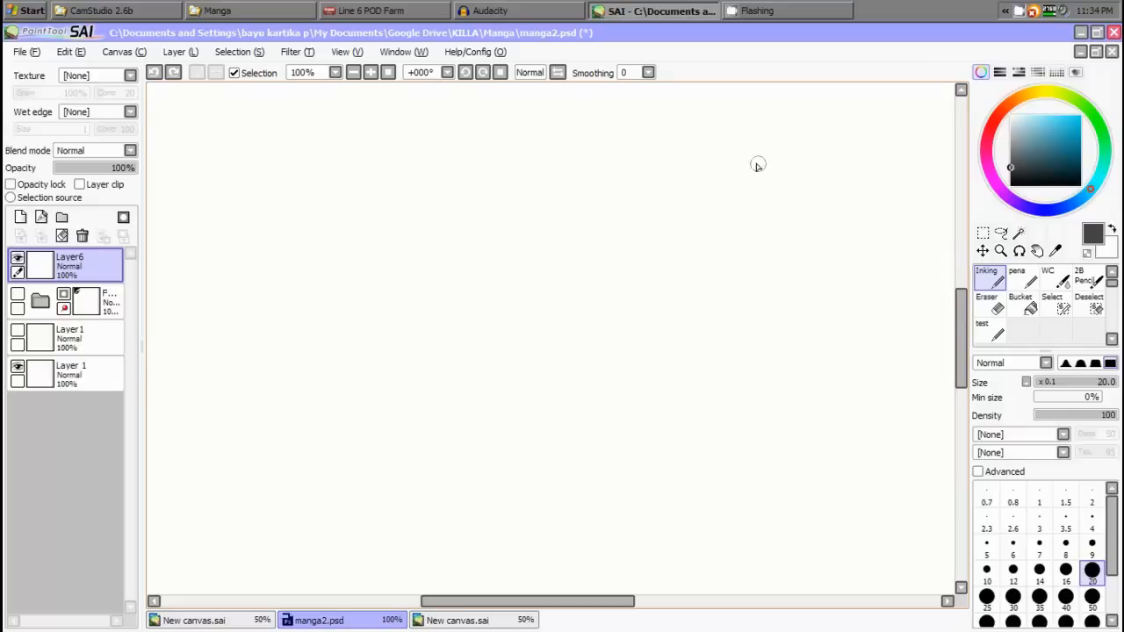
Turn the Inking tool's own smoothing back to 0 and test it with a tangled looping scribble, undoing the stroke
left_click(642, 75)
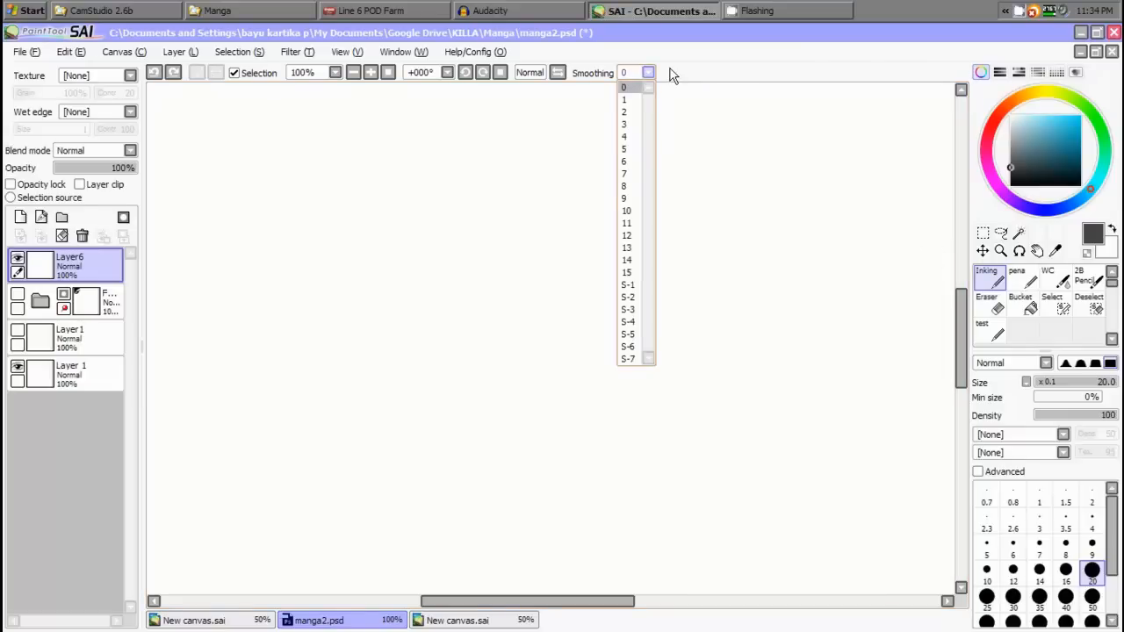
left_click(678, 73)
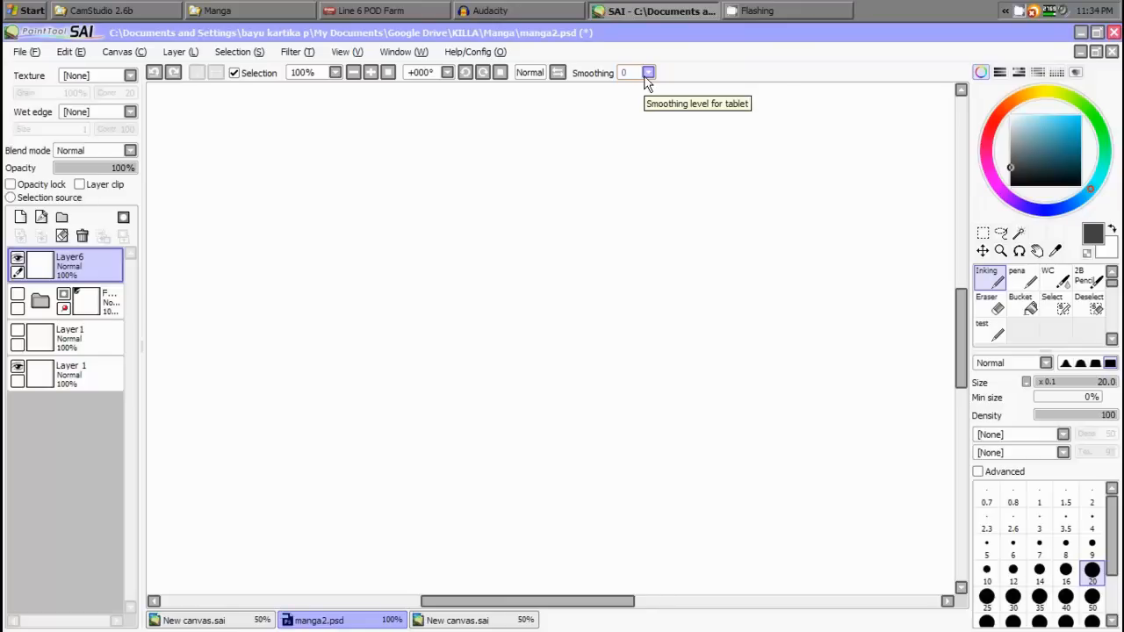
double_click(987, 278)
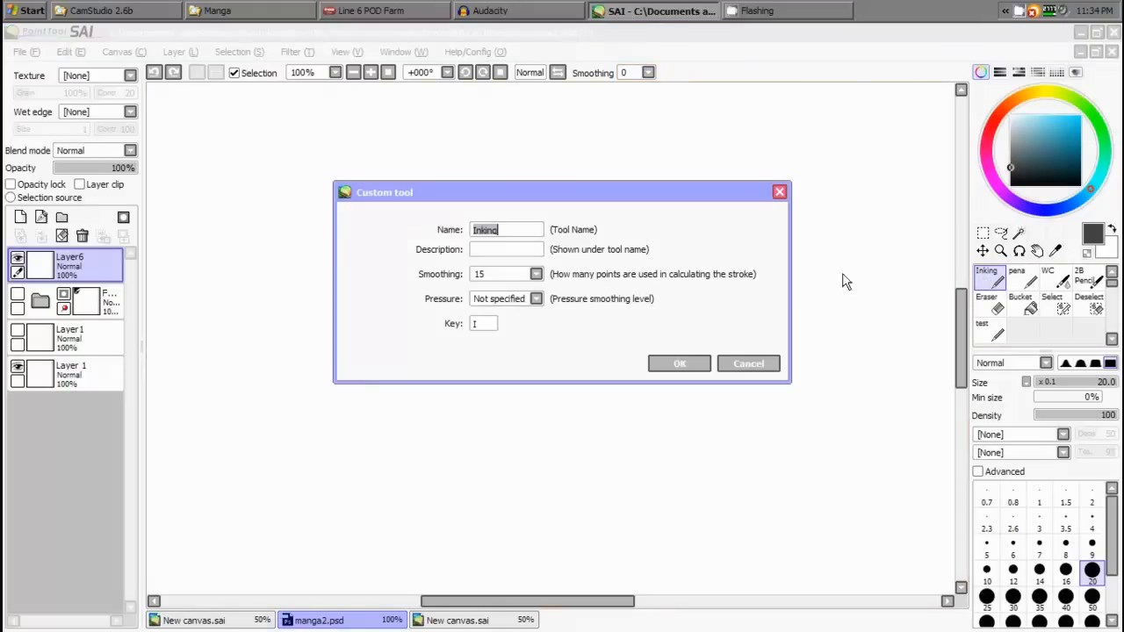
left_click(536, 275)
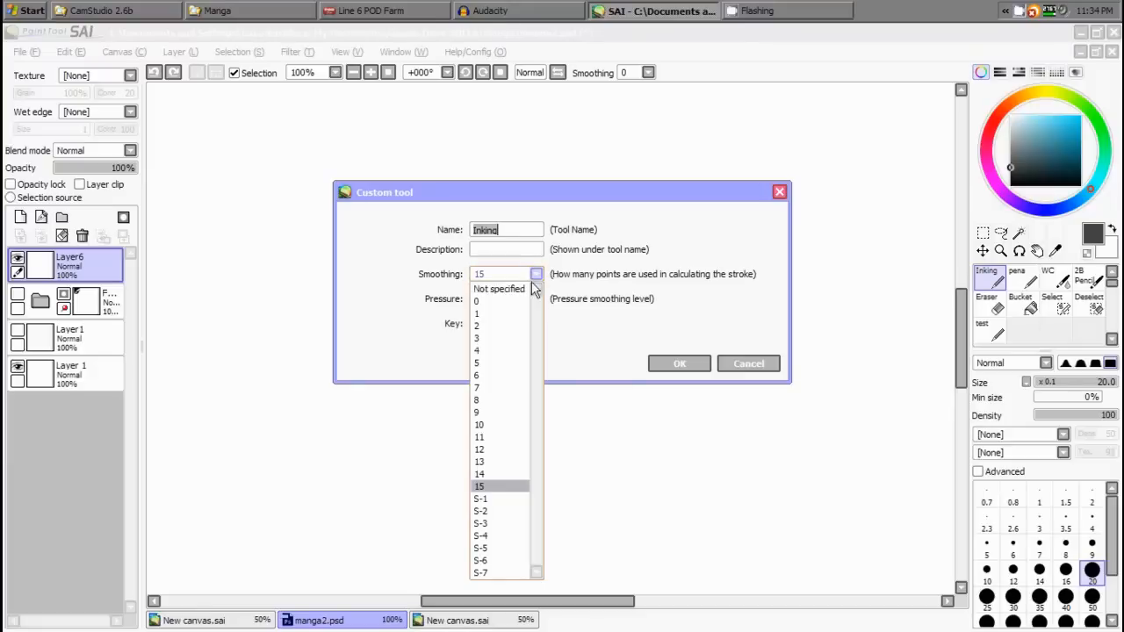
left_click(503, 302)
left_click(678, 364)
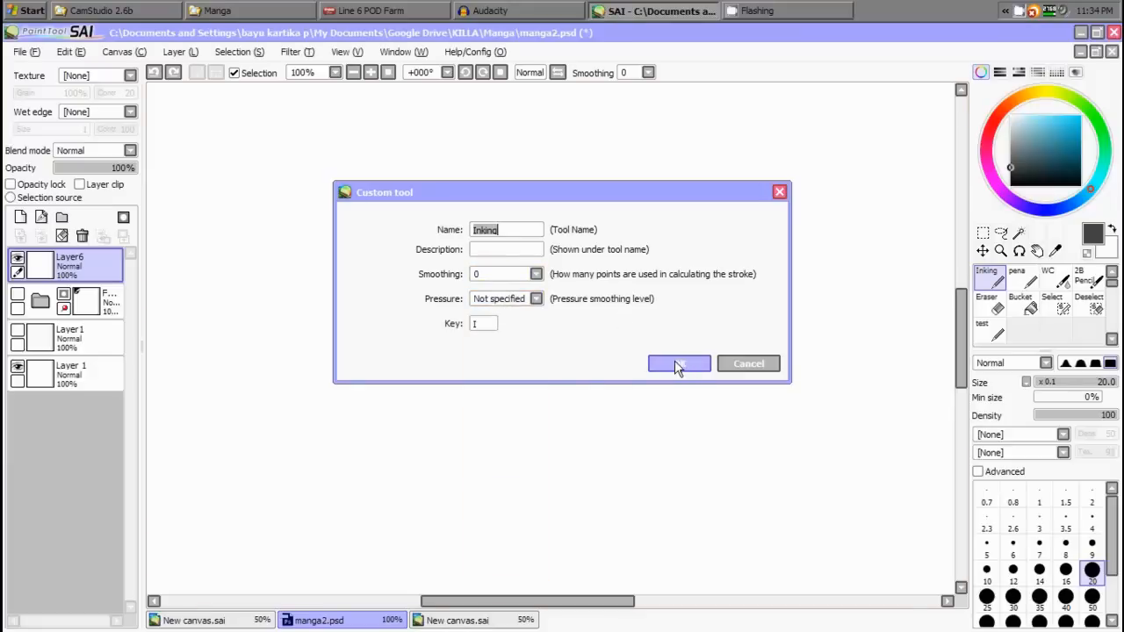
mouse_move(494, 209)
left_mouse_down()
mouse_move(535, 258)
mouse_move(510, 299)
mouse_move(612, 197)
mouse_move(443, 215)
mouse_move(344, 274)
left_mouse_up()
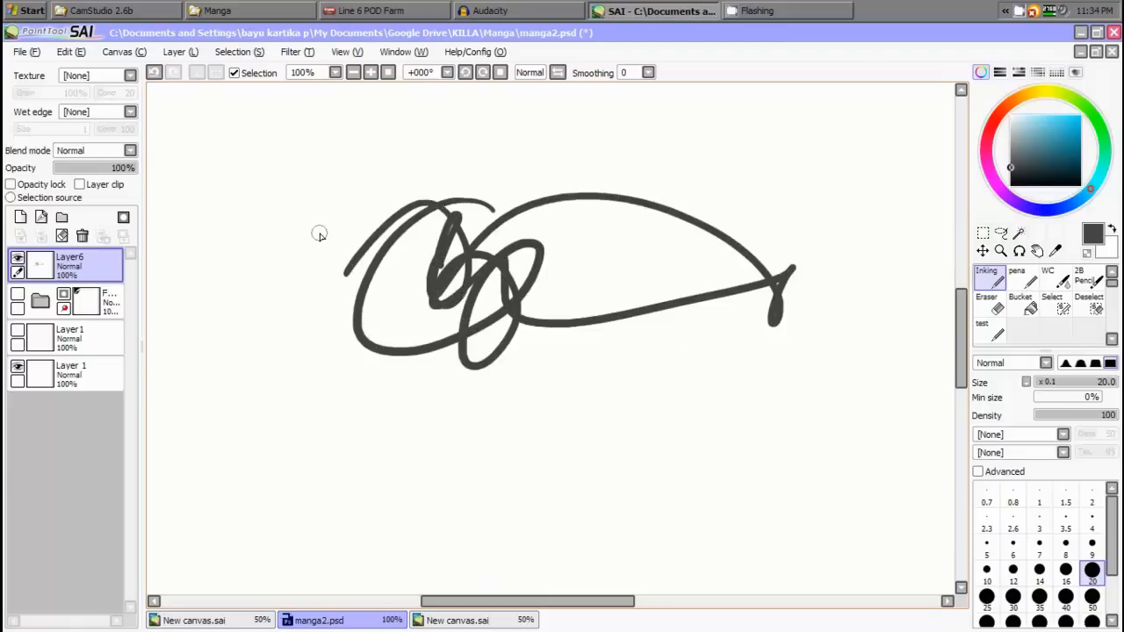
key("ctrl+z")
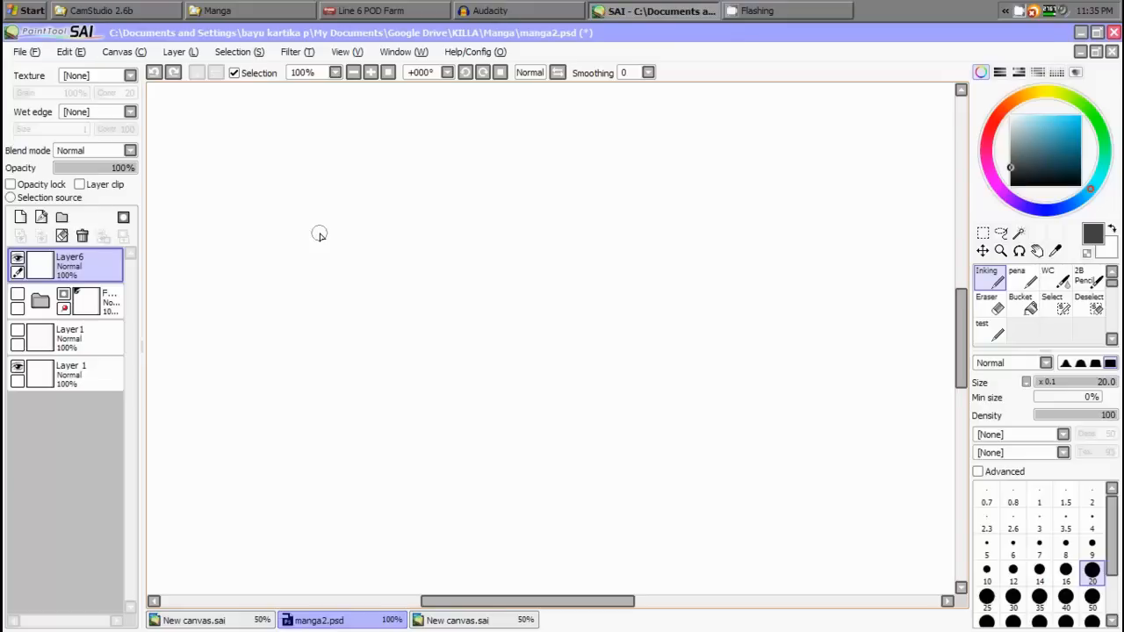
Set the general tablet smoothing level to 15 and draw a spiral and a large looping stroke across the canvas
left_click(645, 71)
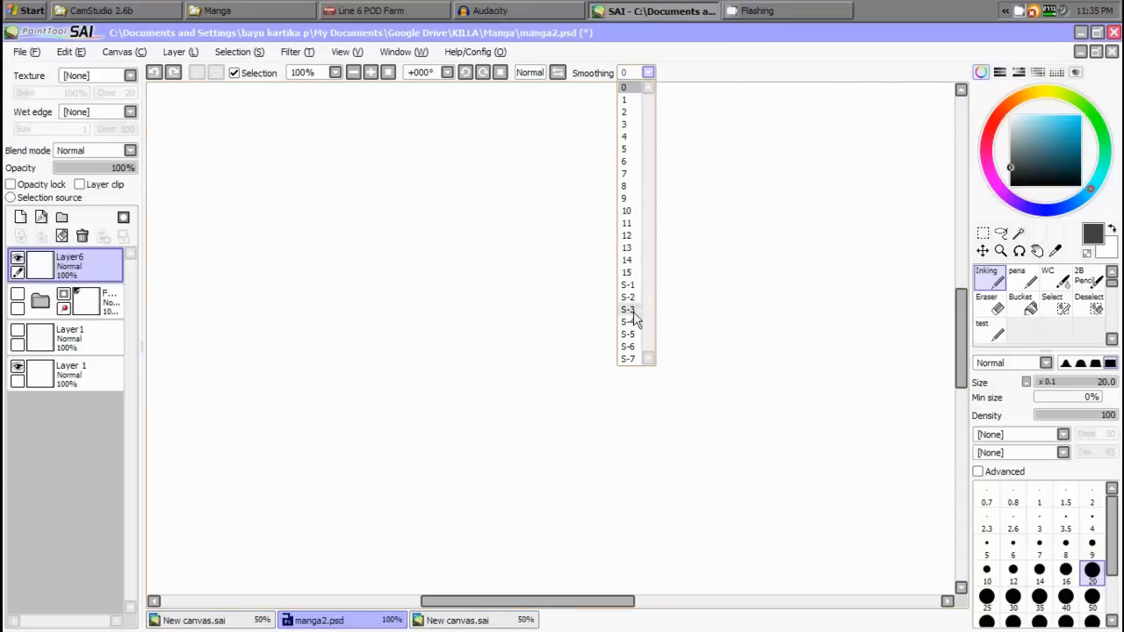
left_click(627, 272)
mouse_move(499, 135)
left_mouse_down()
mouse_move(394, 166)
mouse_move(621, 294)
mouse_move(510, 288)
left_mouse_up()
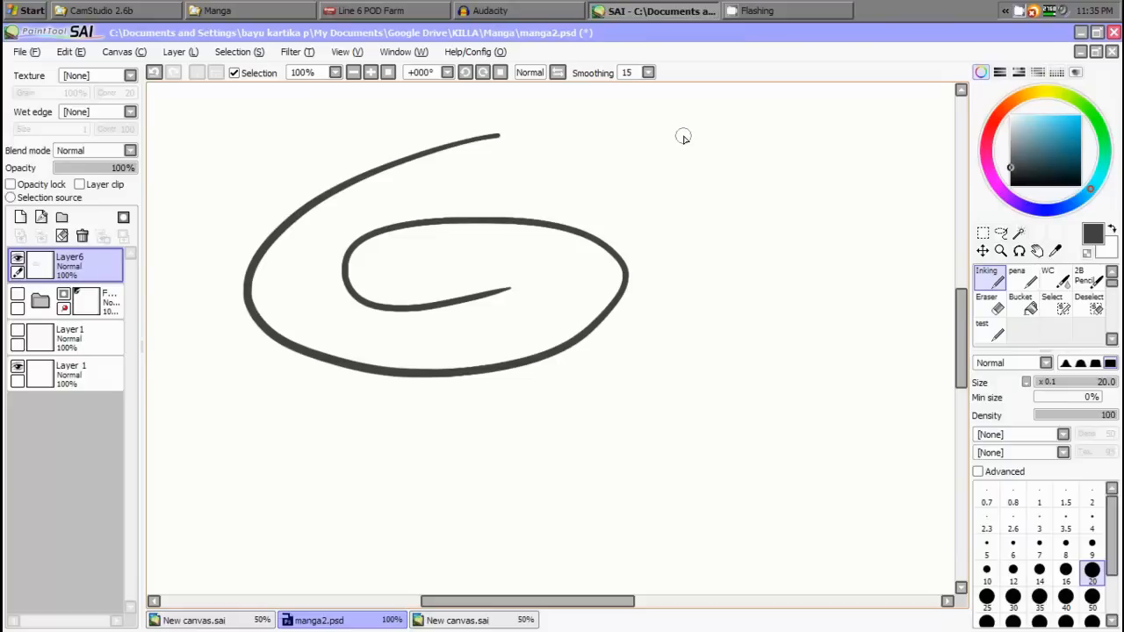
left_click(647, 73)
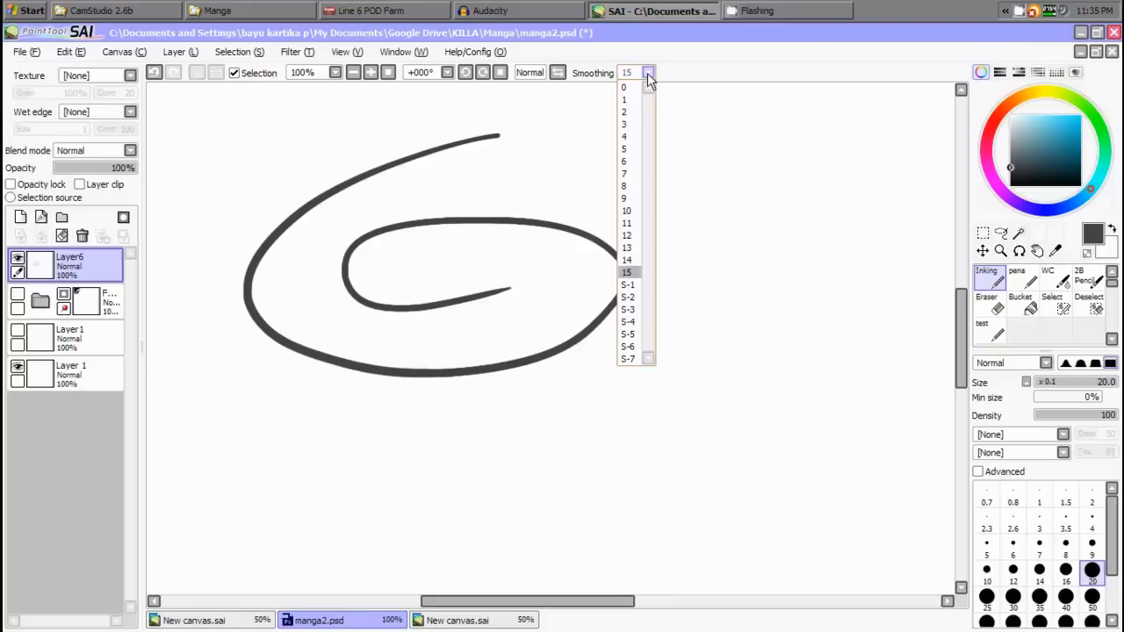
left_click(632, 278)
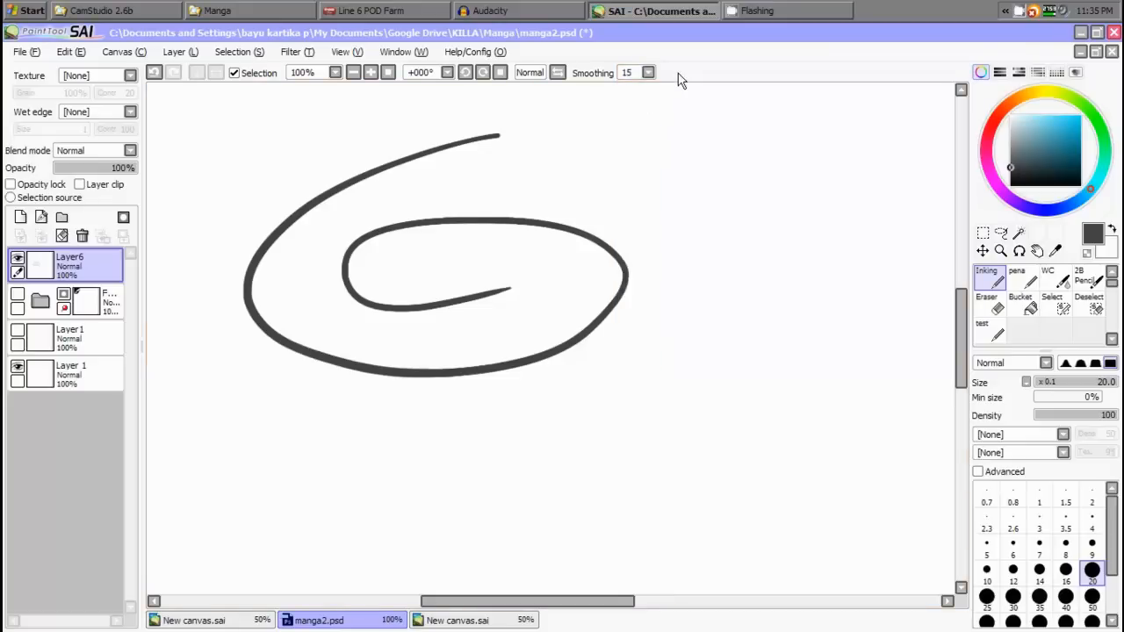
mouse_move(450, 233)
left_mouse_down()
mouse_move(635, 175)
mouse_move(745, 360)
mouse_move(544, 290)
left_mouse_up()
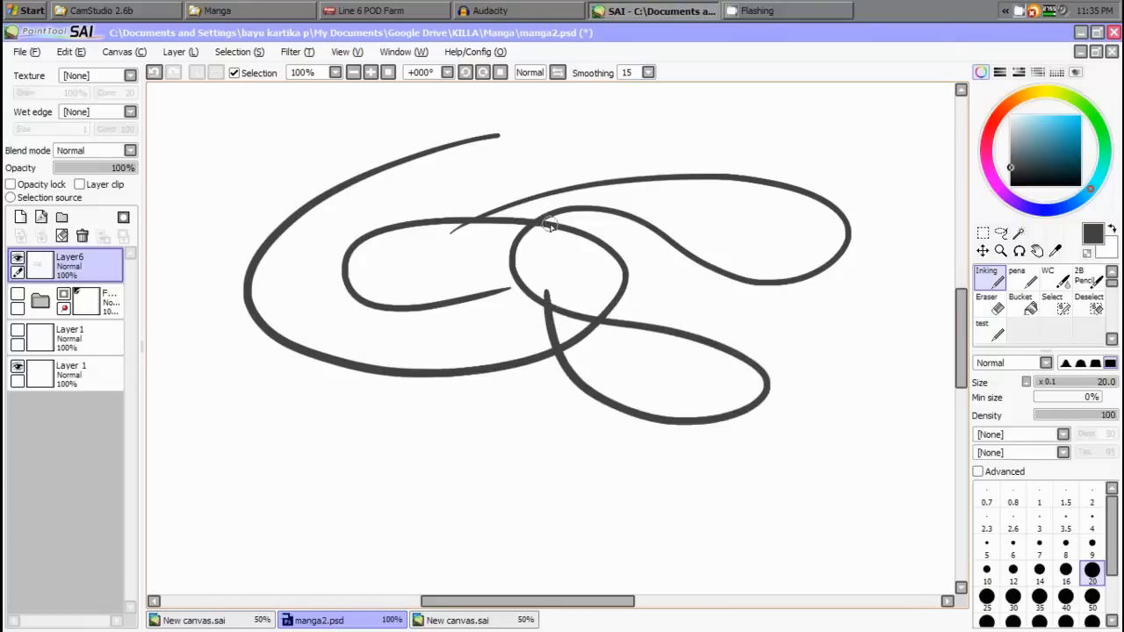
Undo the spiral and looping strokes and reset the general tablet smoothing level to 0
key("ctrl")
key("ctrl+z")
key("ctrl+z")
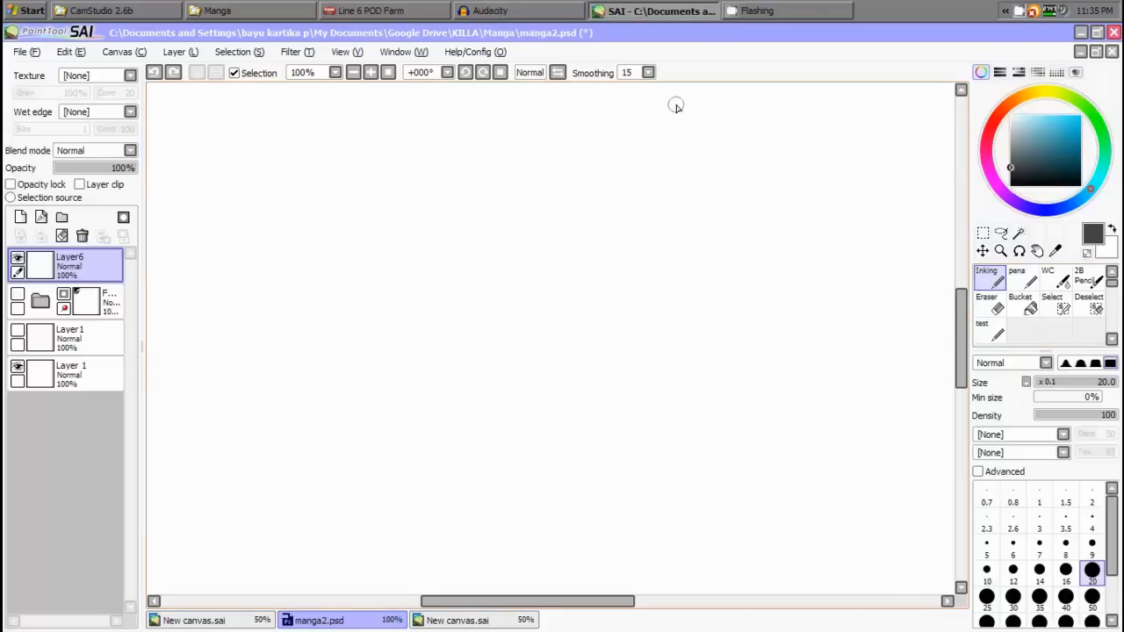
left_click(649, 73)
left_click(633, 78)
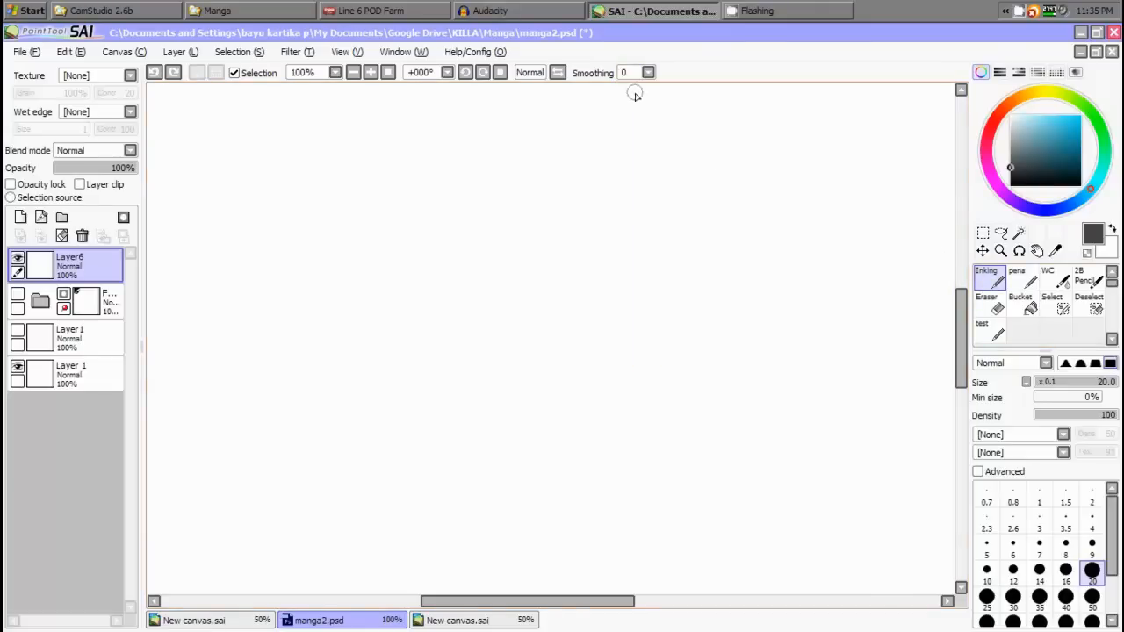
Restore smoothing 15 in the Inking tool's custom settings
double_click(987, 279)
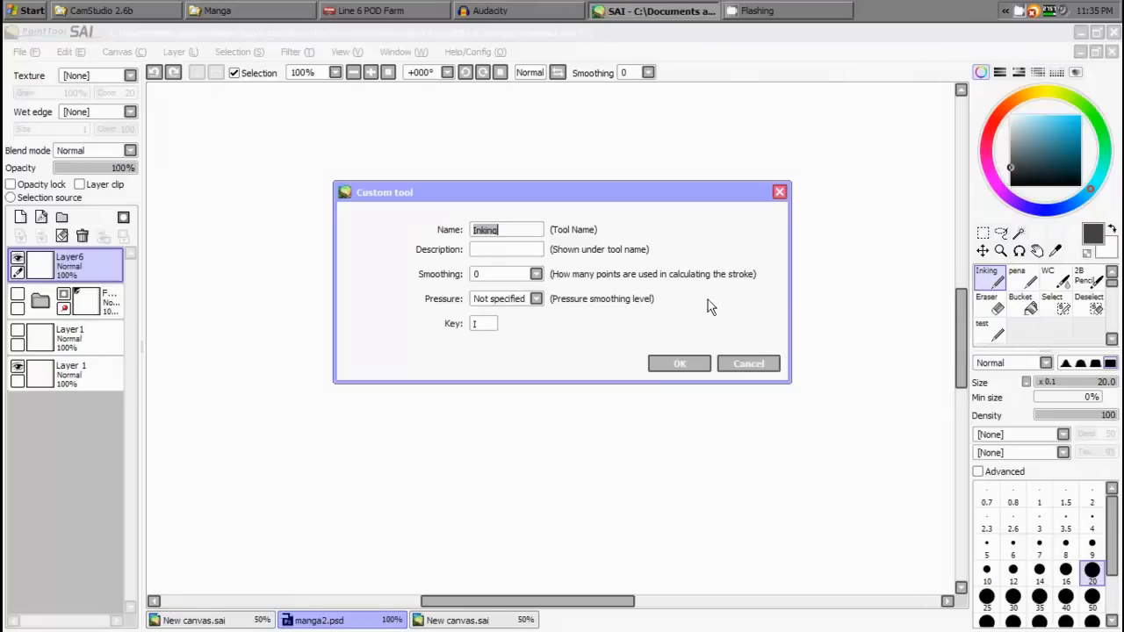
left_click(528, 275)
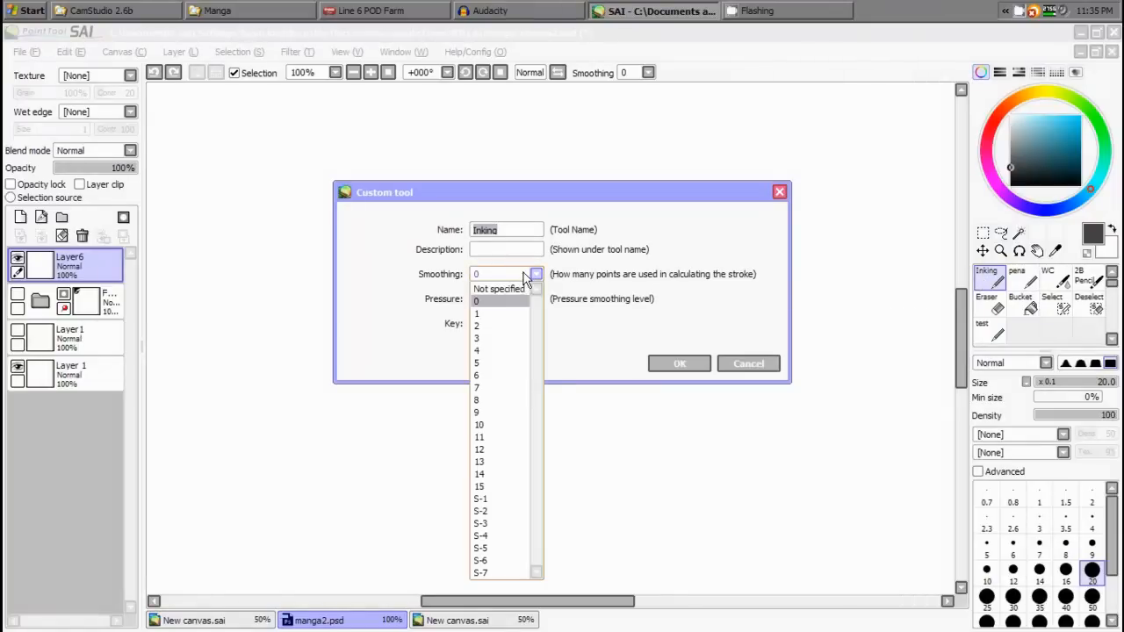
left_click(505, 487)
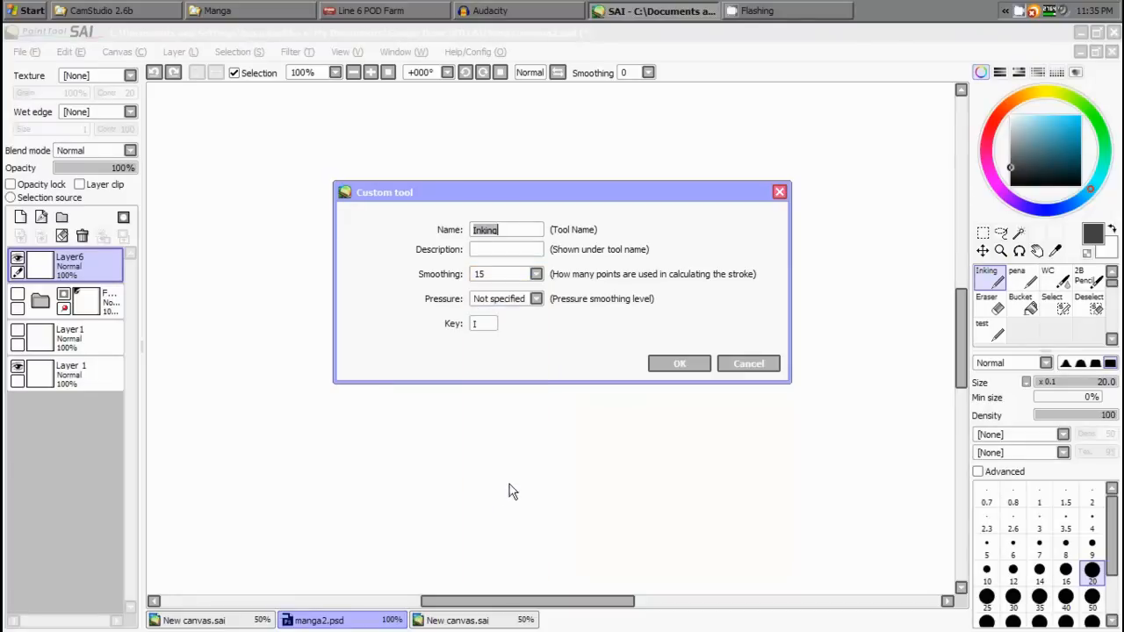
left_click(686, 370)
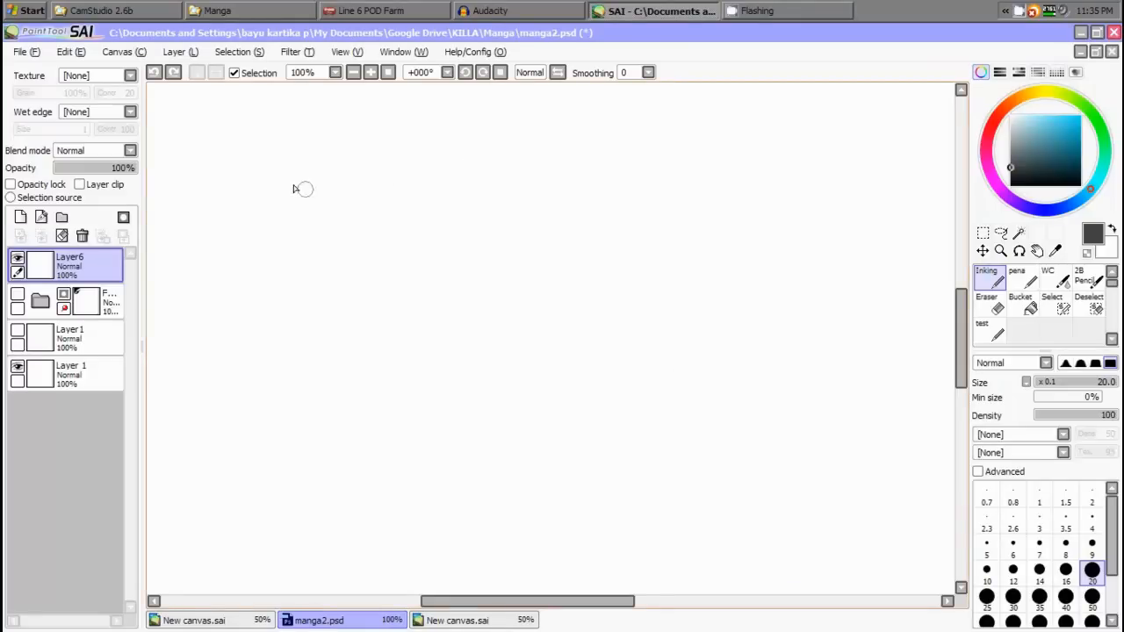
Reduce the Inking brush size to 12 and draw a large spiral curling inward on Layer6
key("bracketleft")
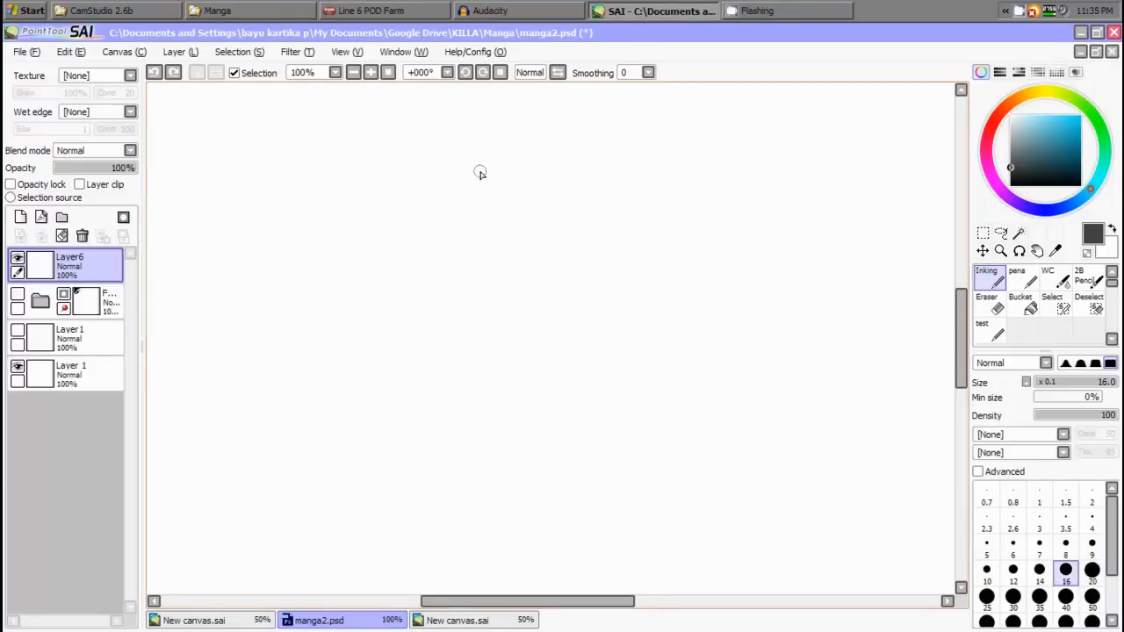
key("bracketleft")
key("bracketleft")
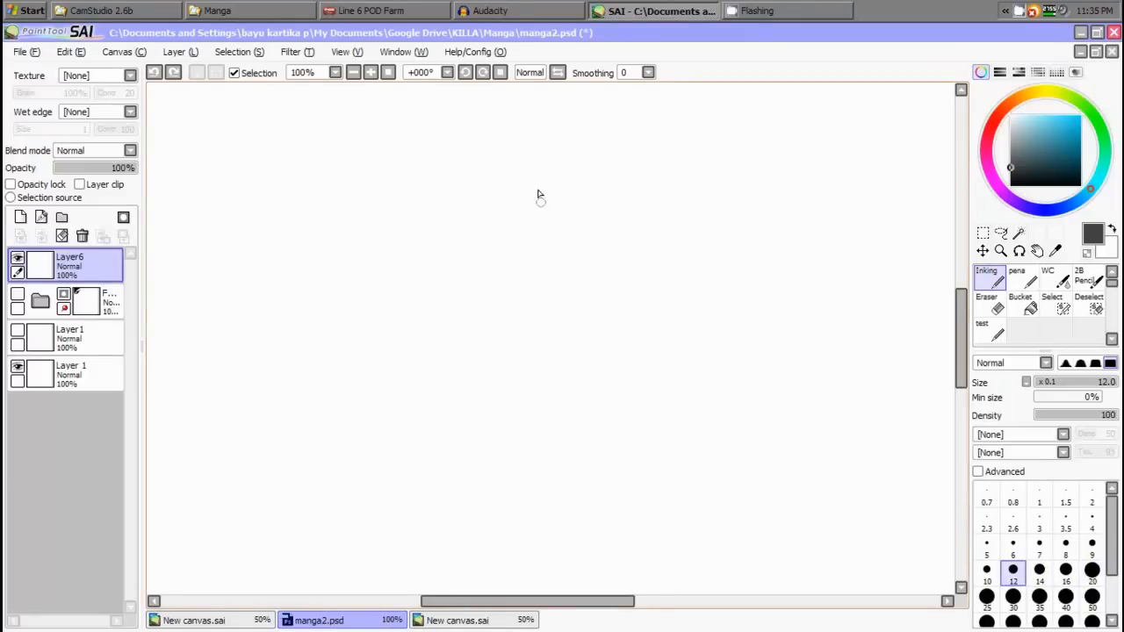
mouse_move(552, 162)
left_mouse_down()
mouse_move(494, 135)
mouse_move(212, 182)
mouse_move(180, 331)
mouse_move(418, 416)
mouse_move(619, 314)
mouse_move(503, 206)
mouse_move(293, 269)
mouse_move(352, 342)
mouse_move(498, 307)
mouse_move(466, 267)
mouse_move(405, 283)
mouse_move(446, 293)
left_mouse_up()
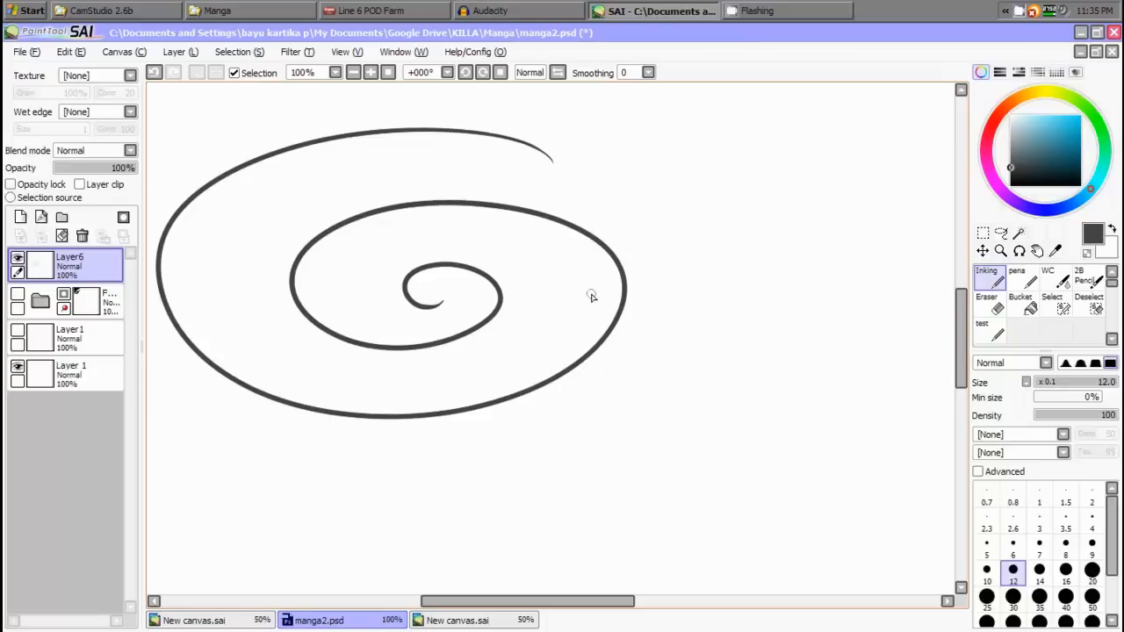
left_click_drag(658, 288, 483, 295)
Set the Inking tool's smoothing to S-7 and draw a large inward-curling spiral beside the existing one
double_click(989, 280)
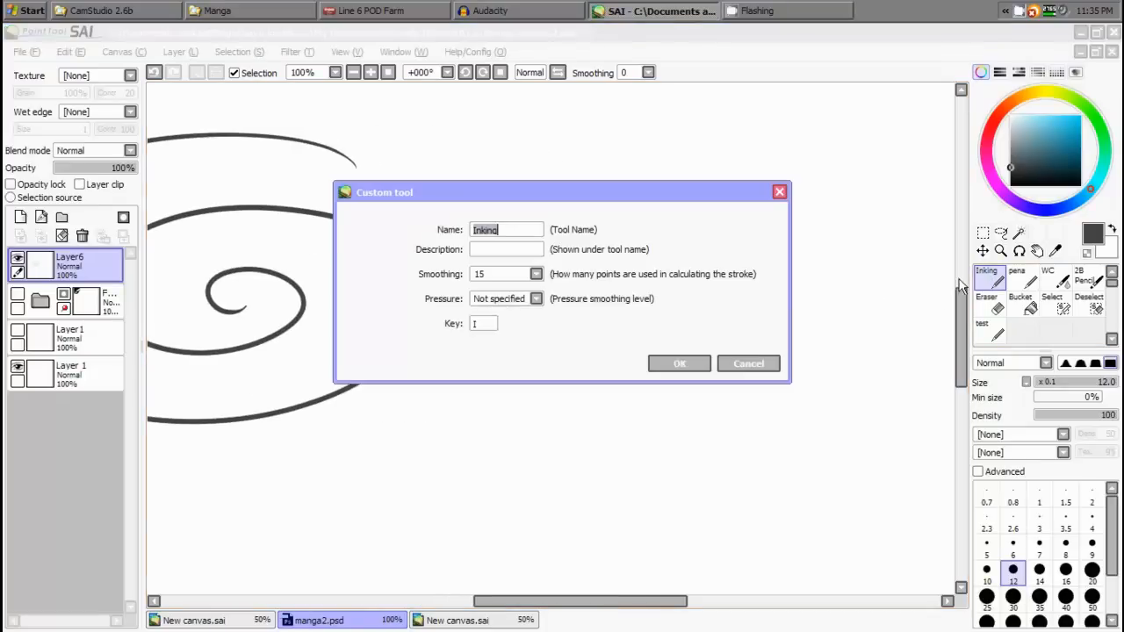
left_click(531, 275)
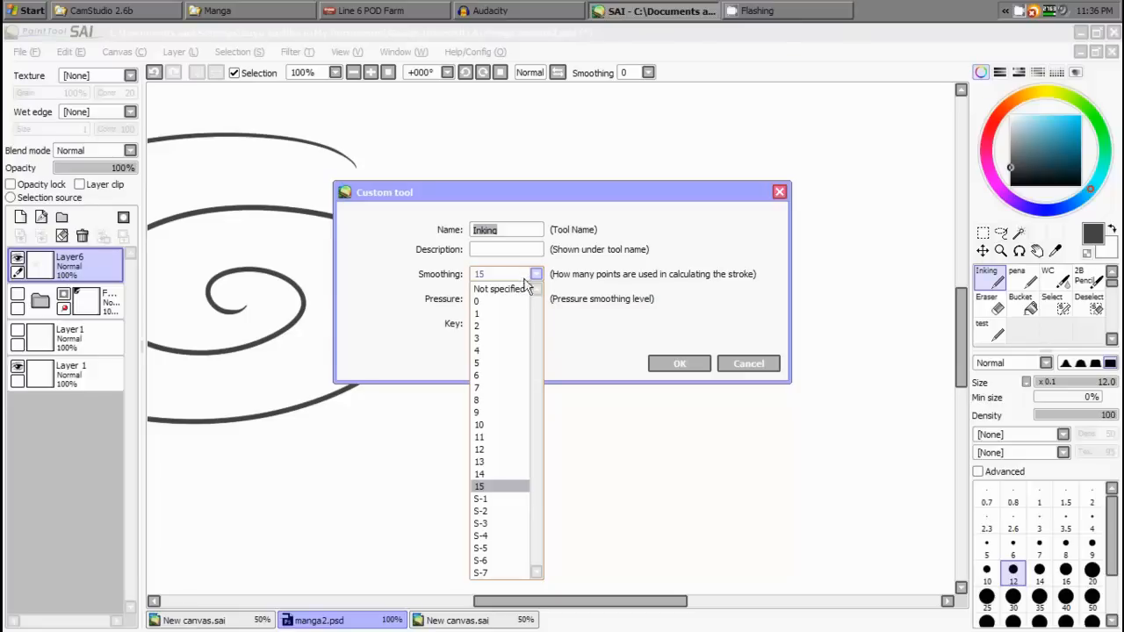
left_click(487, 572)
left_click(671, 366)
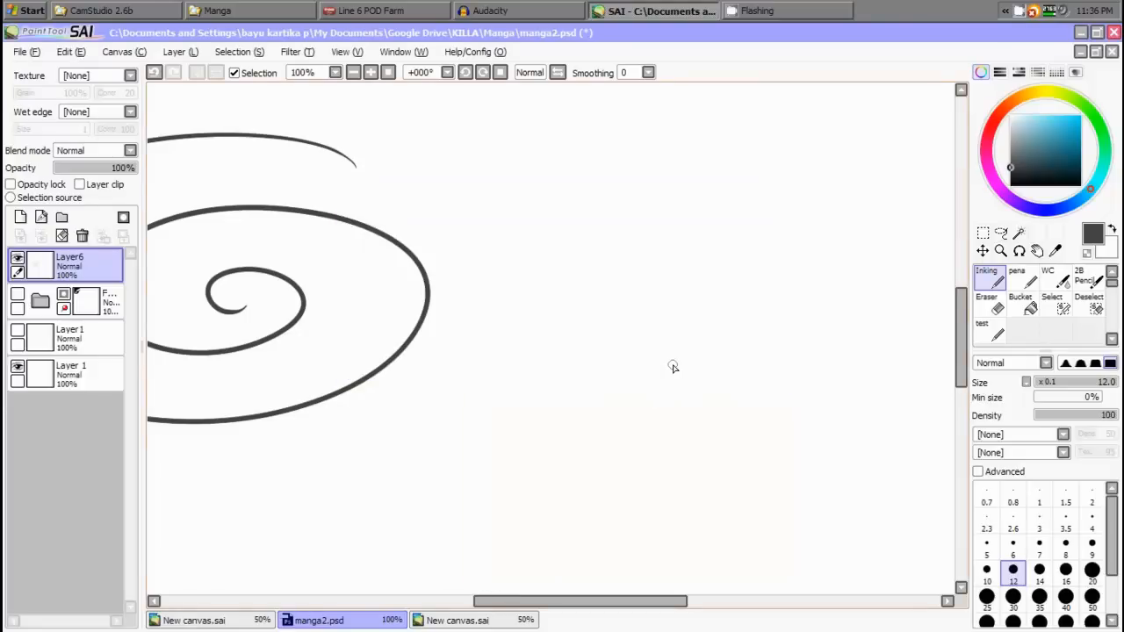
mouse_move(799, 221)
left_mouse_down()
mouse_move(585, 130)
mouse_move(339, 231)
mouse_move(630, 402)
mouse_move(705, 333)
mouse_move(539, 205)
mouse_move(532, 301)
mouse_move(673, 343)
mouse_move(562, 243)
mouse_move(636, 311)
left_mouse_up()
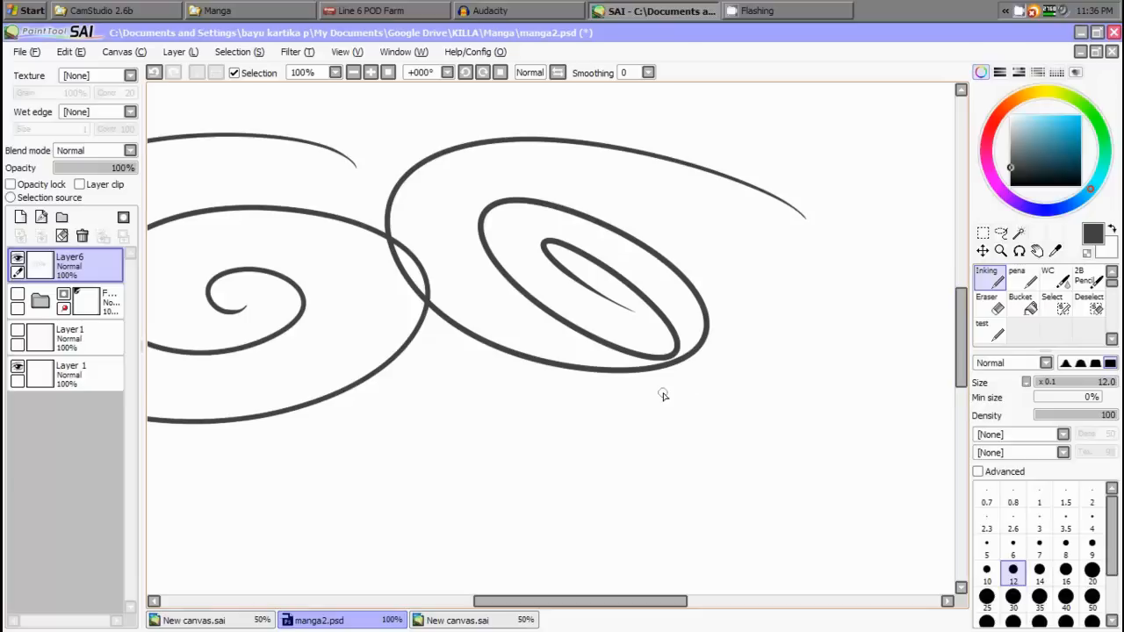
Undo the spiral strokes on Layer6 and set the Inking tool's blending mode to Multiply
key("ctrl+z")
key("ctrl+z")
key("ctrl+z")
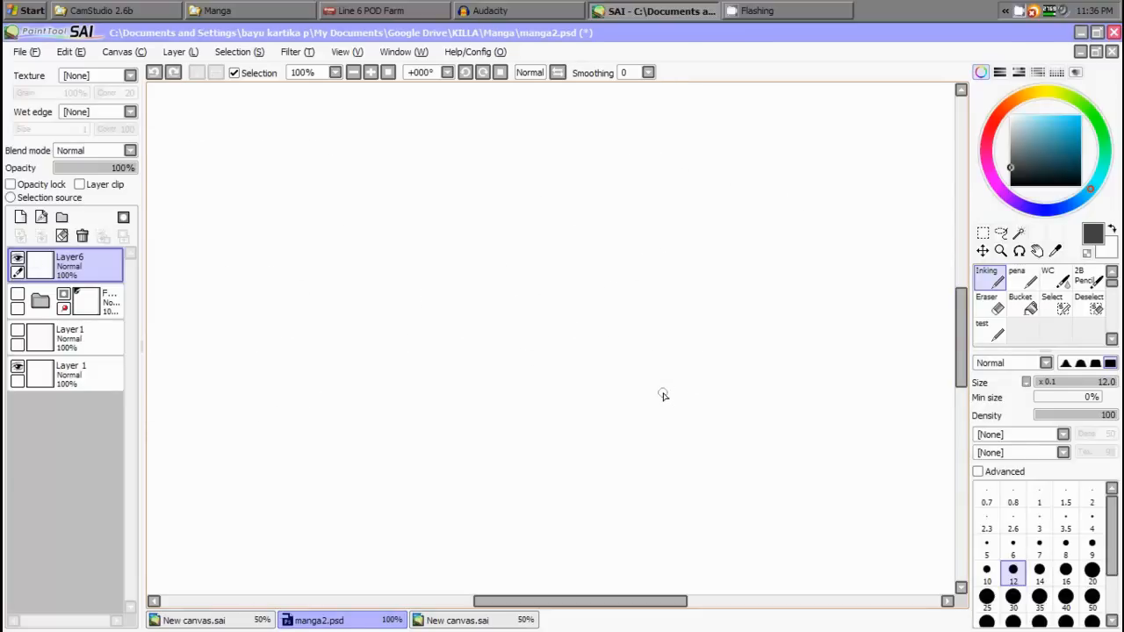
left_click(1026, 364)
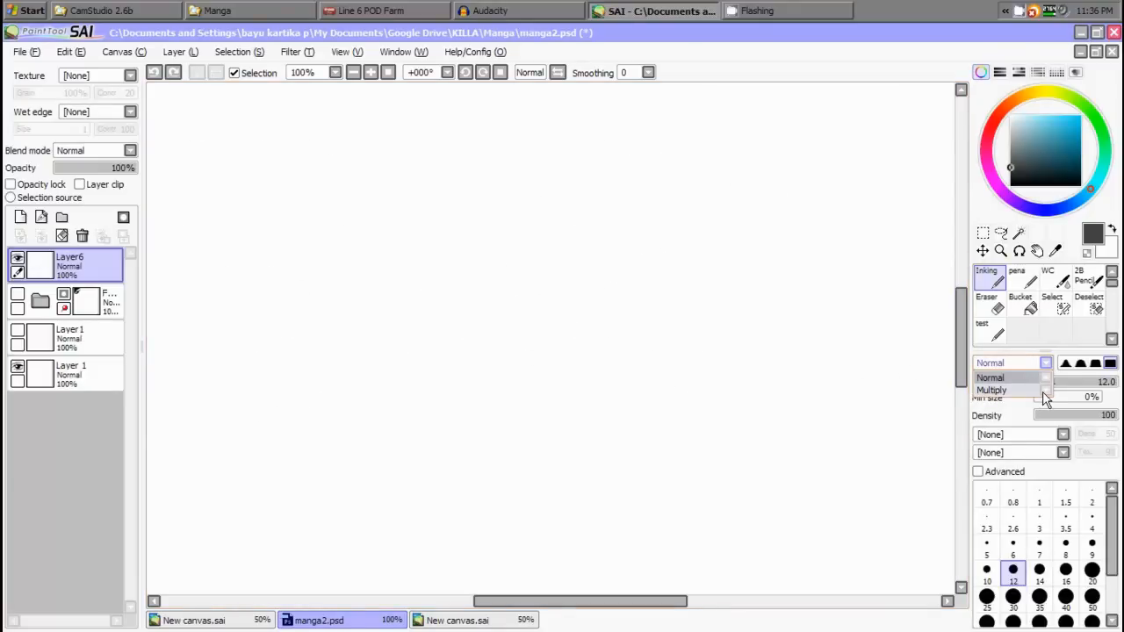
left_click(1024, 391)
Examine which blending modes the pena and WC tools offer
left_click(1021, 278)
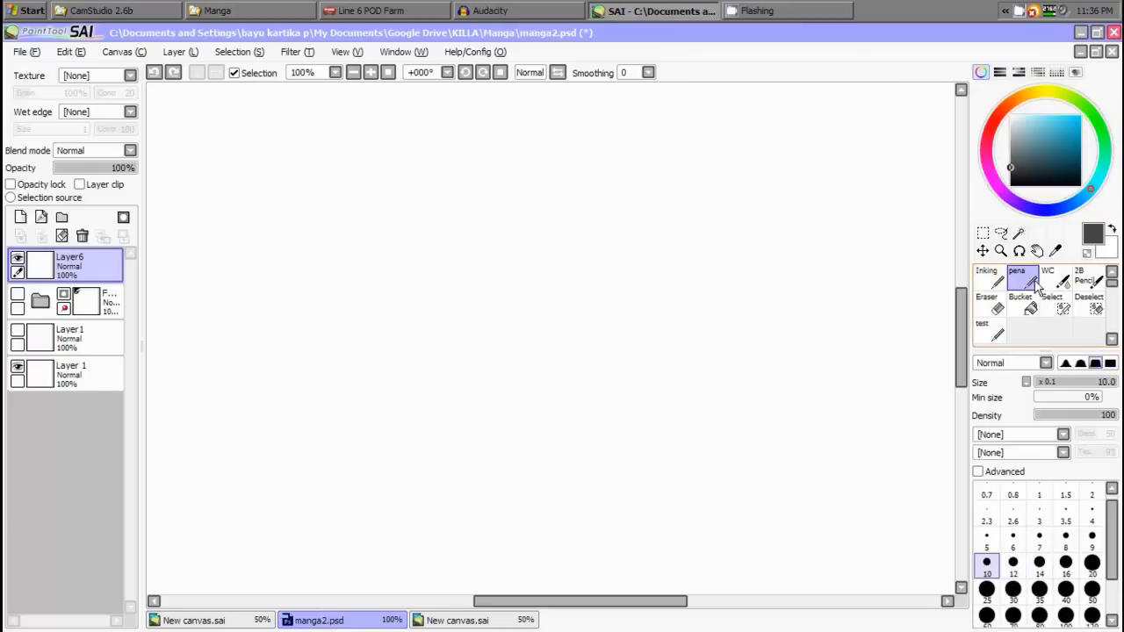
left_click(1035, 364)
left_click(1049, 294)
left_click(1016, 362)
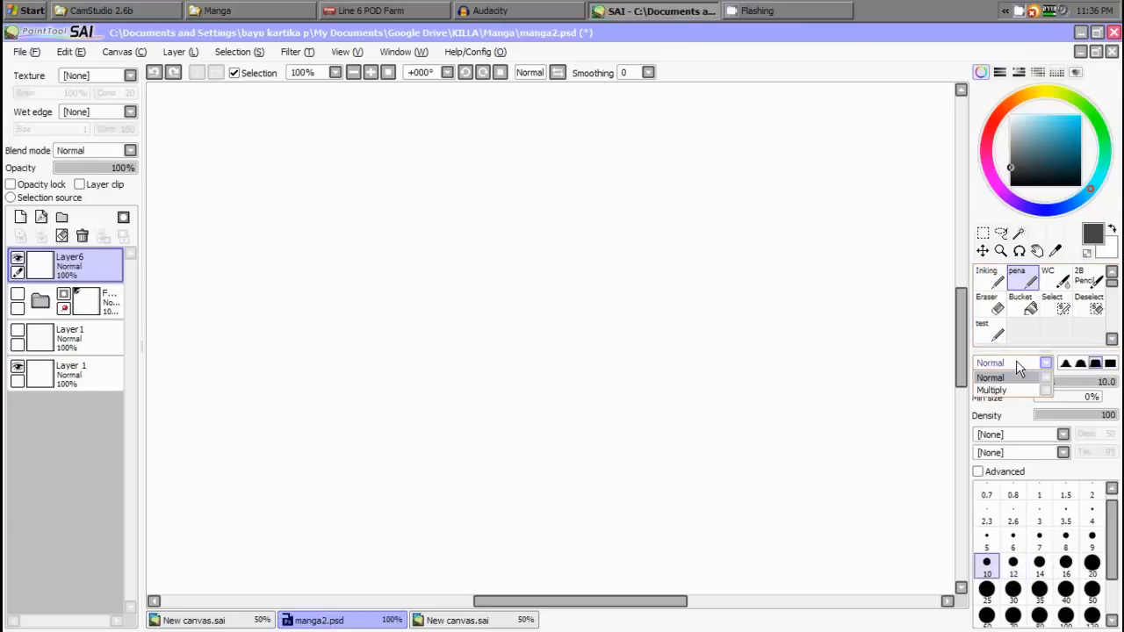
left_click(1058, 288)
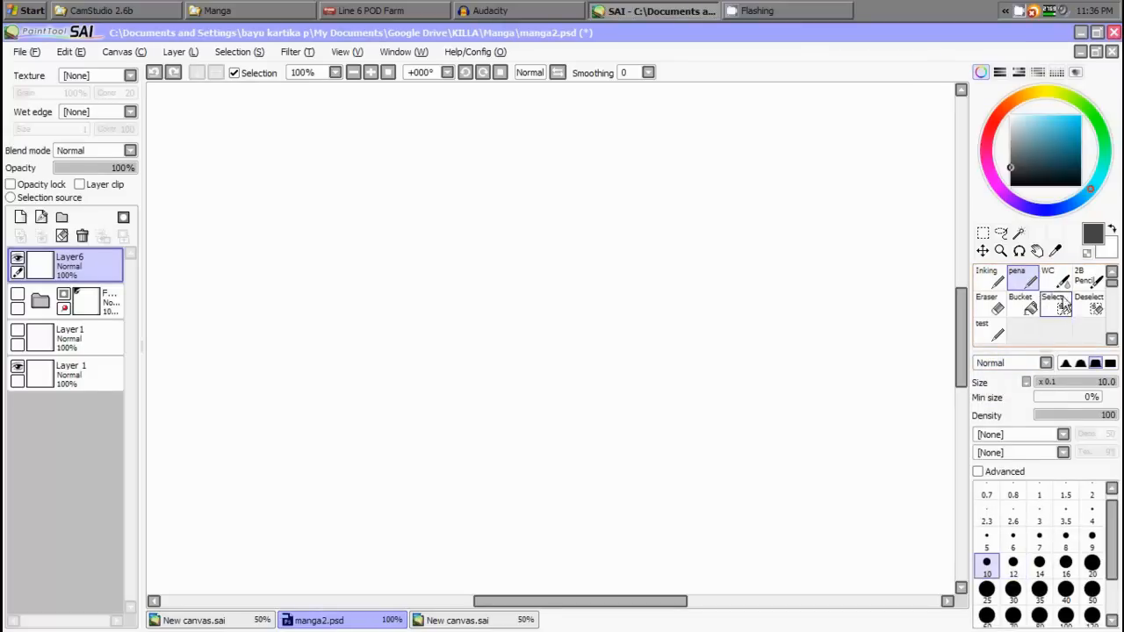
left_click(1058, 280)
left_click(1028, 364)
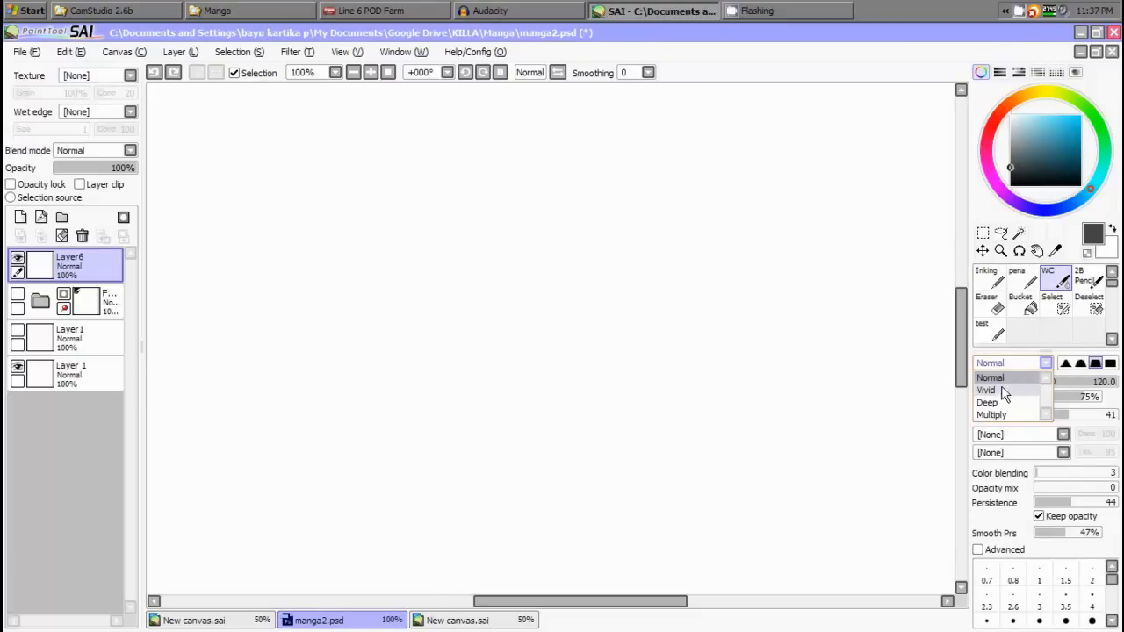
left_click(799, 79)
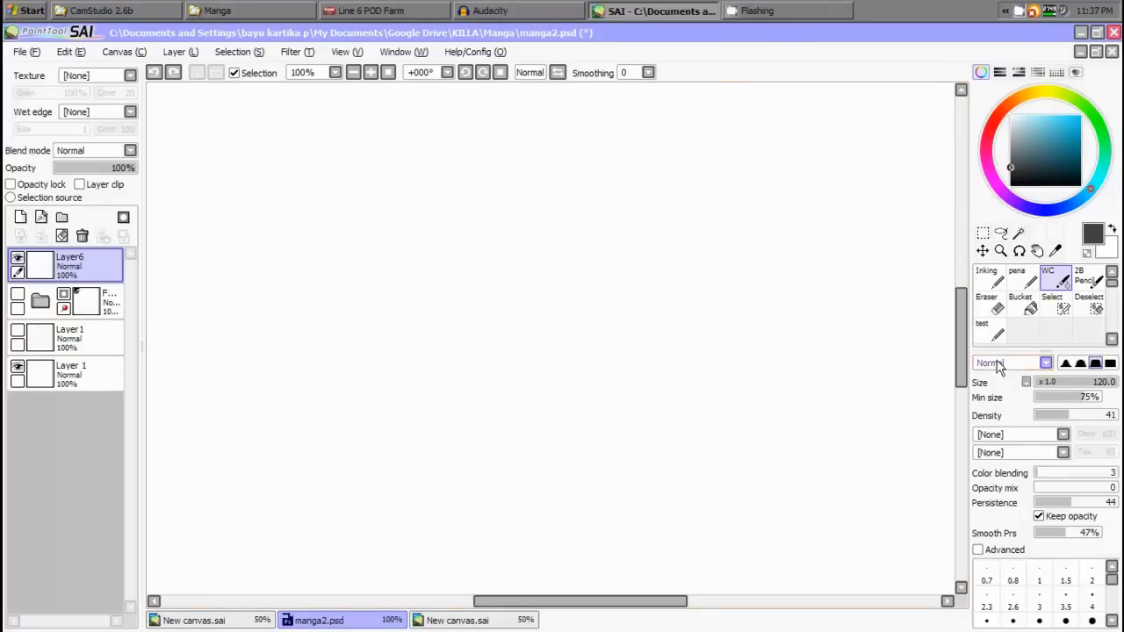
Give the WC brush the hardest edge shape and reduce its size to 35
left_click(1111, 363)
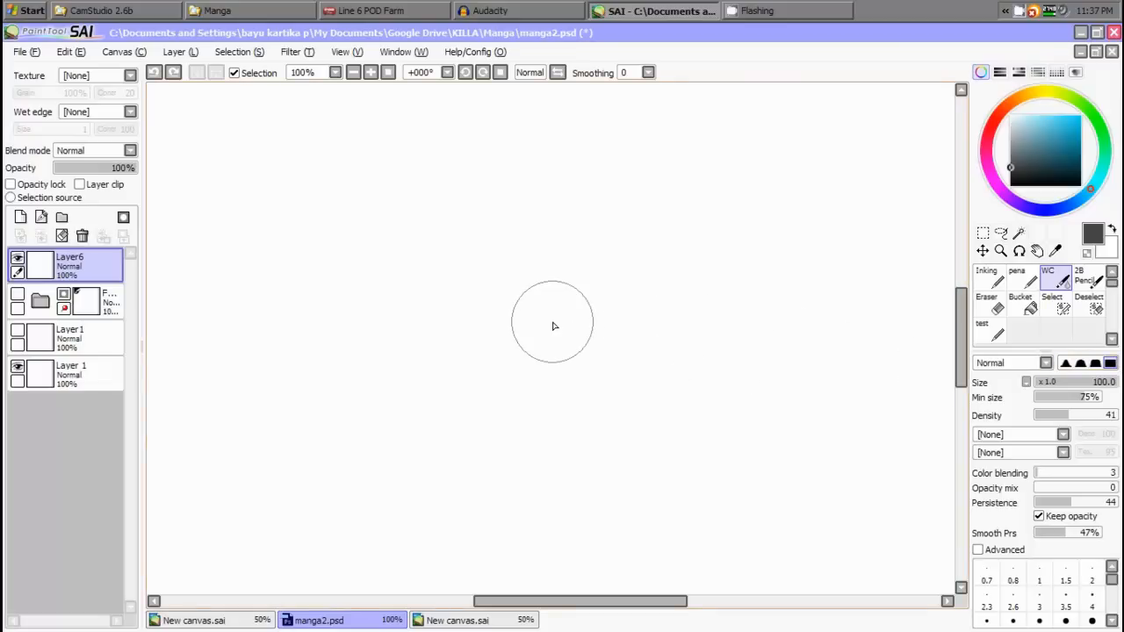
key("bracketleft")
key("bracketleft")
key("bracketleft")
key("bracketleft")
key("bracketleft")
key("bracketleft")
key("bracketleft")
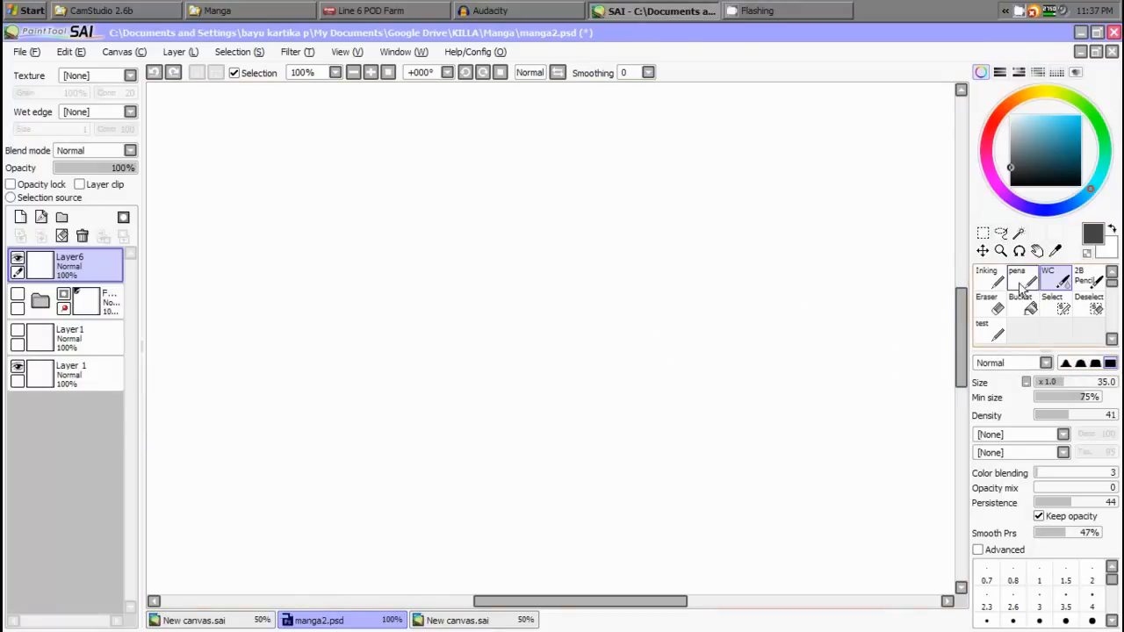
Step through the WC brush's edge shapes from softest to hardest, ending on the hardest one
left_click(1069, 362)
left_click(1081, 364)
left_click(1095, 364)
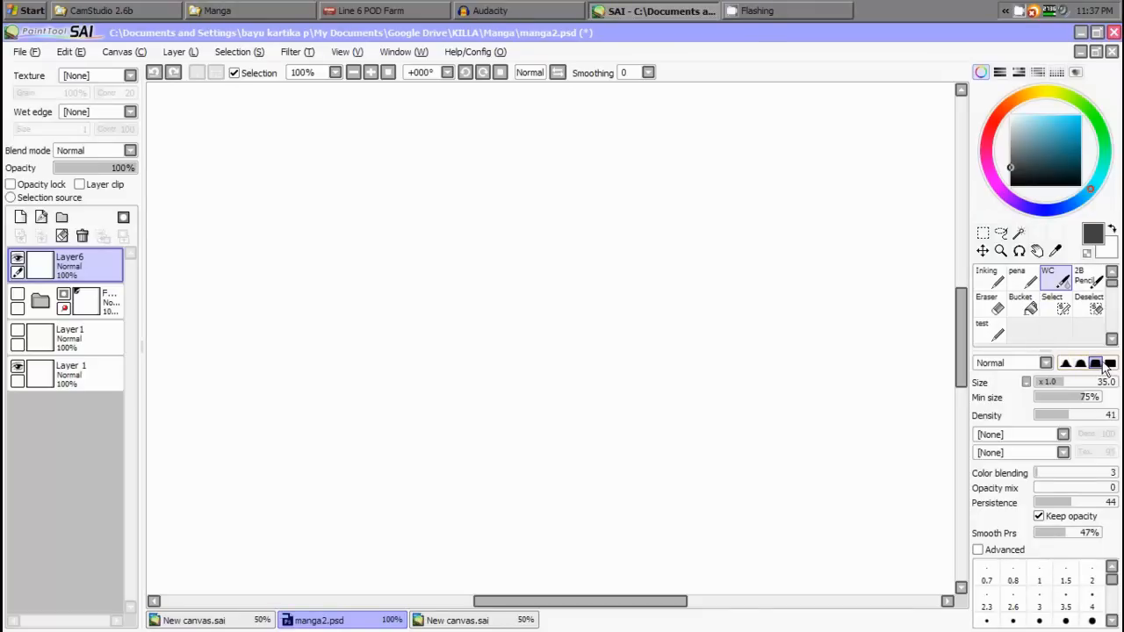
left_click(1110, 364)
left_click(1080, 364)
left_click(1095, 364)
left_click(1110, 364)
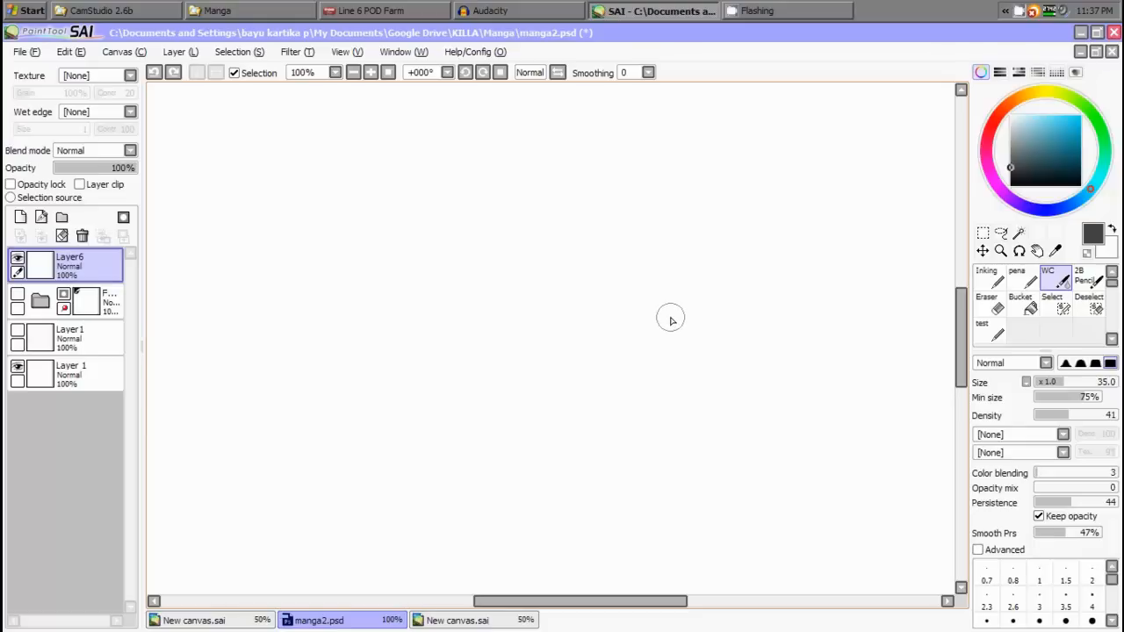
Draw a tall C-shaped test stroke with the WC brush at size 35 and undo it
key("bracketleft")
key("bracketleft")
key("bracketleft")
key("bracketleft")
key("bracketright")
key("bracketright")
key("bracketright")
key("bracketright")
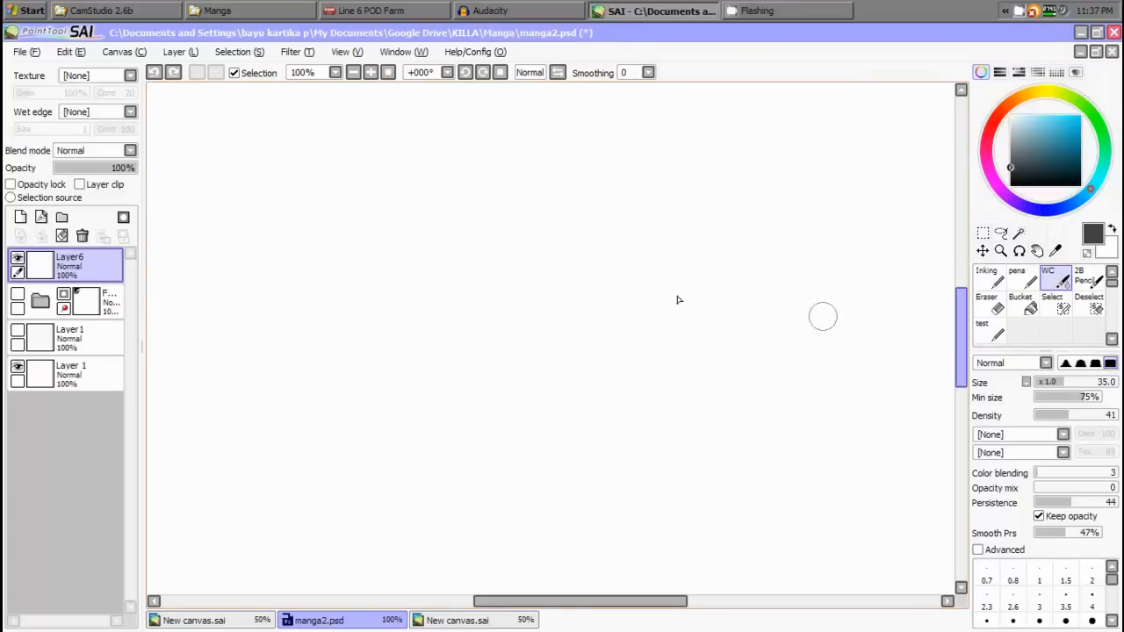
mouse_move(342, 133)
left_mouse_down()
mouse_move(289, 181)
mouse_move(321, 442)
mouse_move(312, 478)
left_mouse_up()
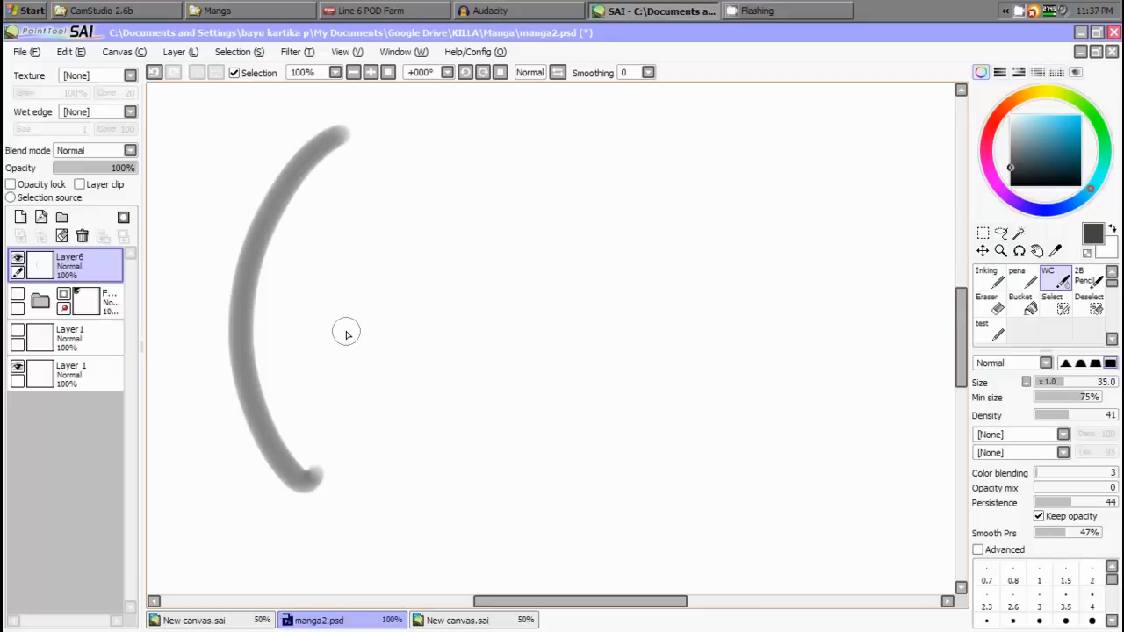
key("ctrl+z")
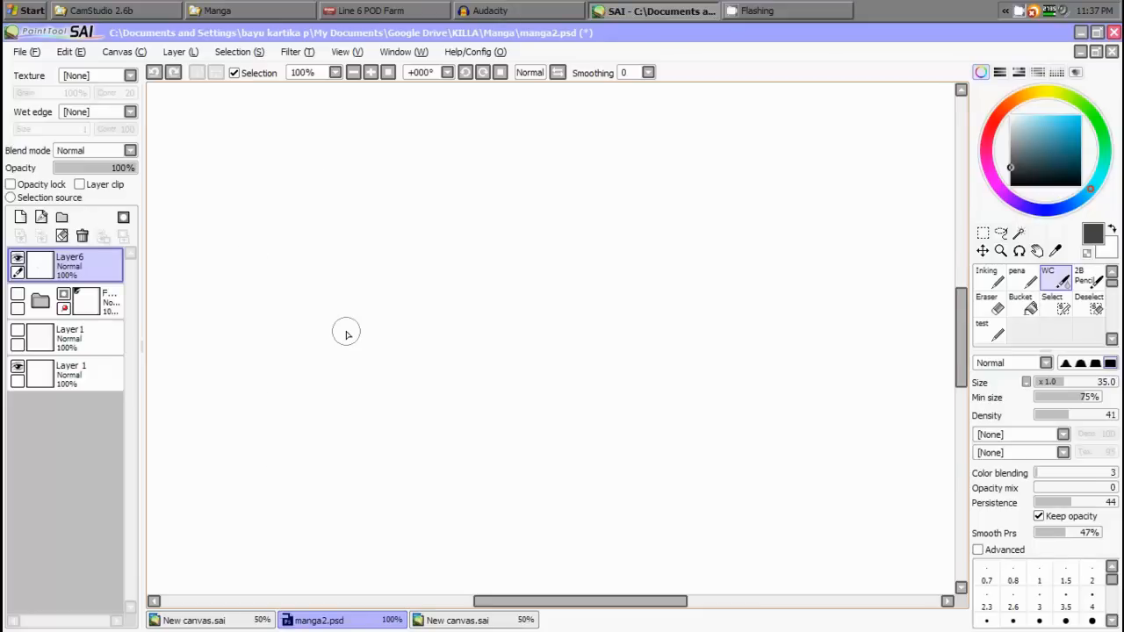
Switch to the Inking tool, enlarge its brush size to 60, and draw a large crescent-shaped stroke on Layer6
key("n")
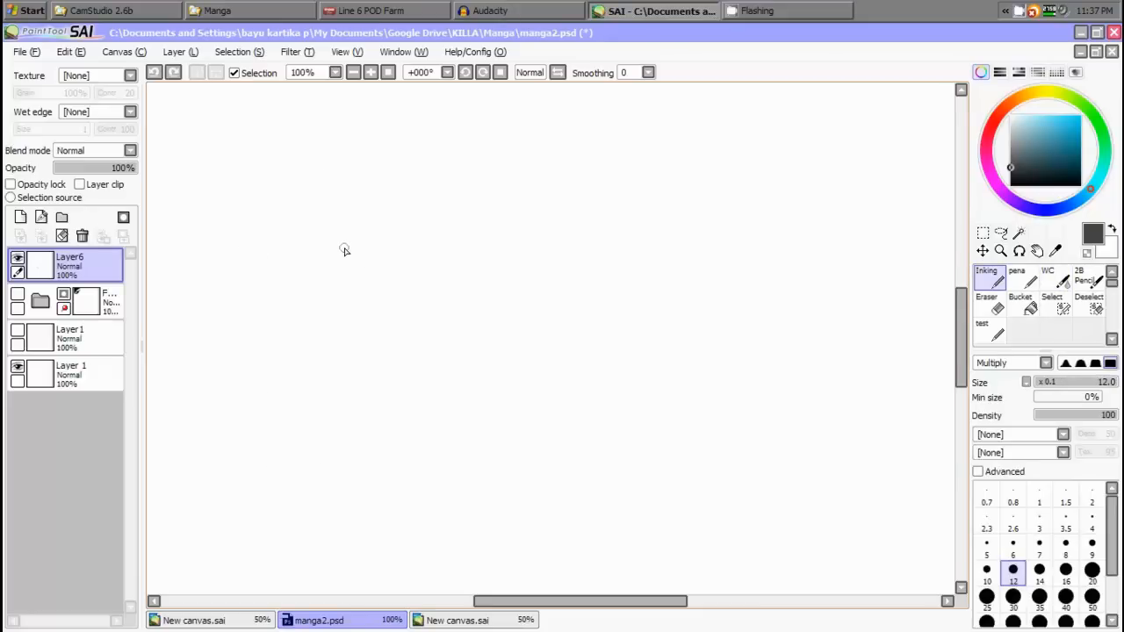
key("bracketright")
key("bracketright")
key("bracketright")
key("bracketright")
key("bracketright")
key("bracketright")
key("bracketright")
key("bracketright")
key("bracketright")
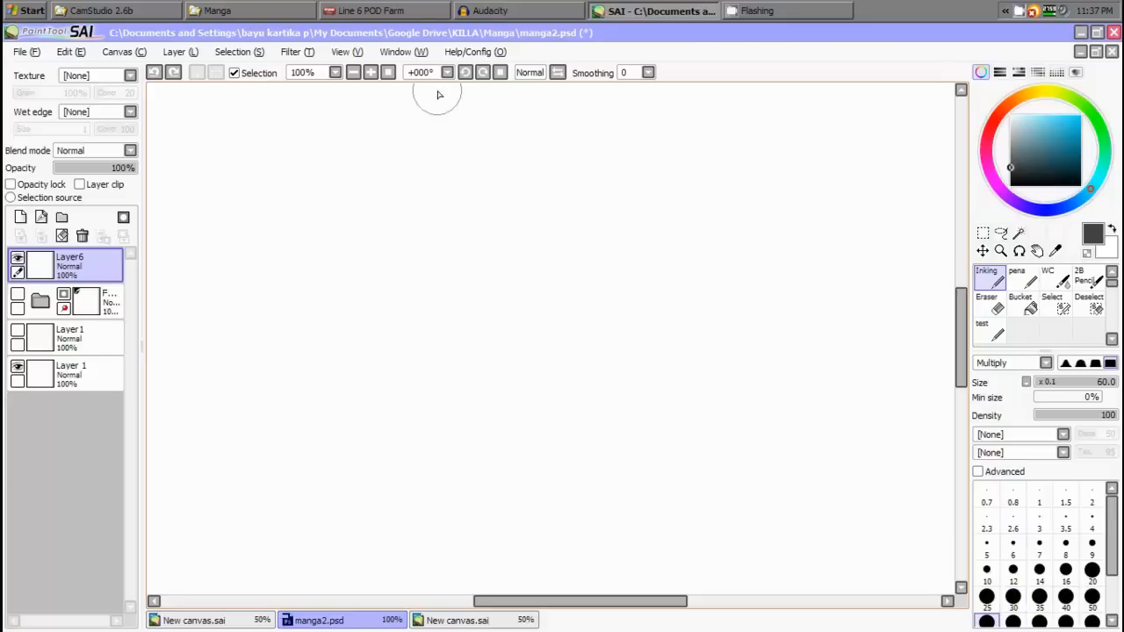
mouse_move(360, 155)
left_mouse_down()
mouse_move(279, 242)
mouse_move(372, 445)
mouse_move(506, 340)
left_mouse_up()
Set the smoothing in the Inking tool's custom settings to 15
double_click(999, 281)
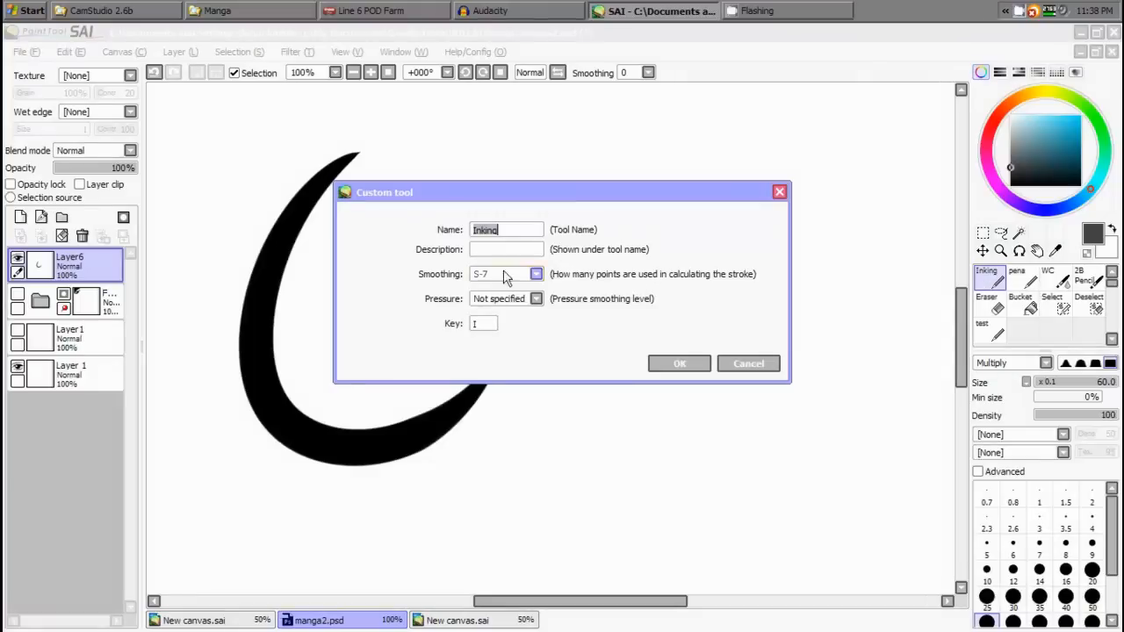
left_click(530, 274)
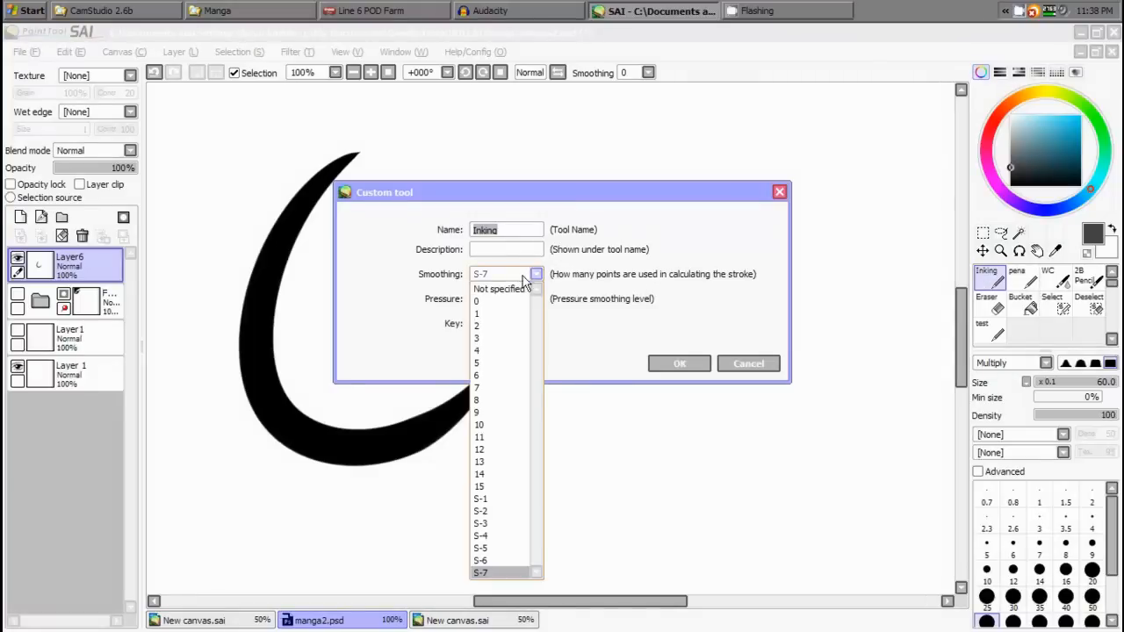
left_click(481, 487)
left_click(694, 367)
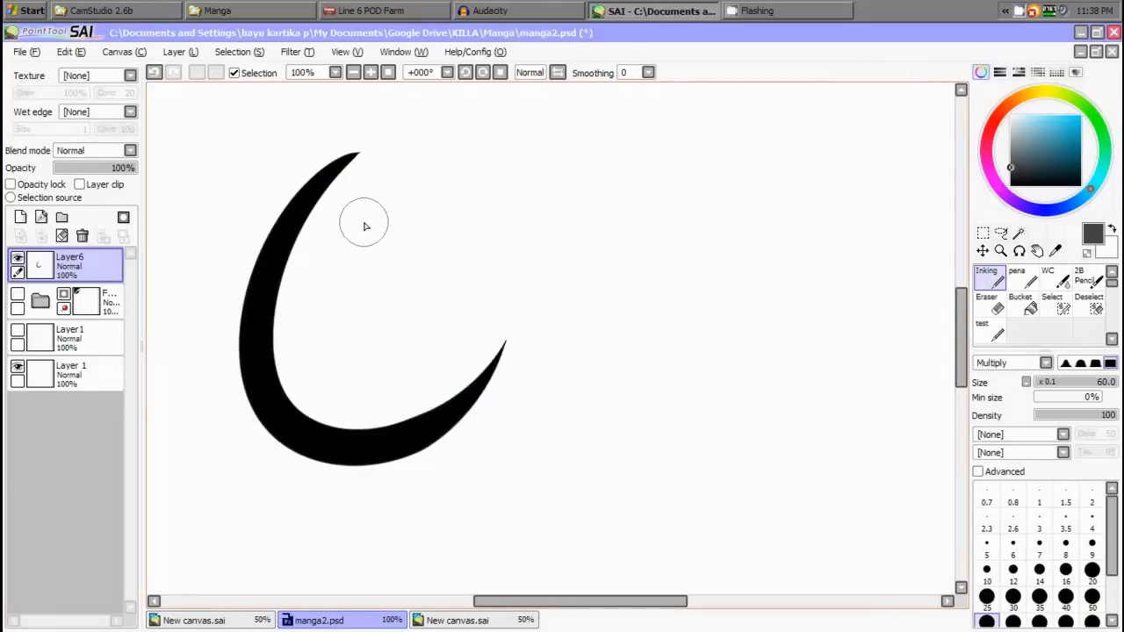
Examine the edges of the crescent stroke up close at up to 800% magnification
scroll(267, 276, "up", 3)
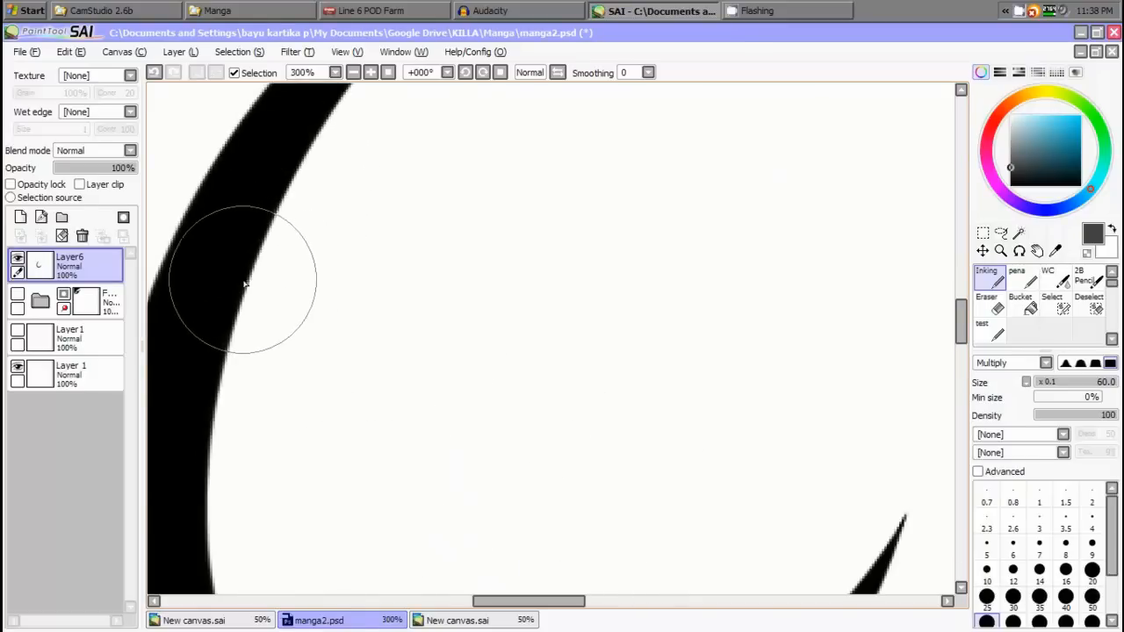
scroll(243, 276, "down", 3)
scroll(221, 284, "up", 5)
scroll(223, 283, "up", 1)
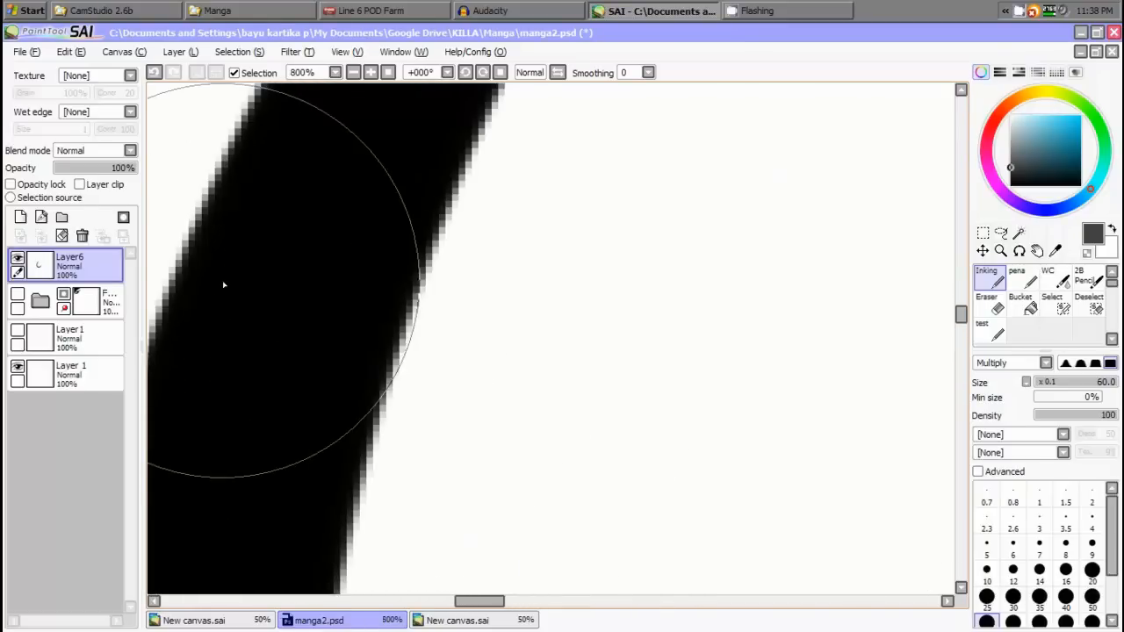
scroll(237, 289, "down", 6)
scroll(406, 302, "up", 1)
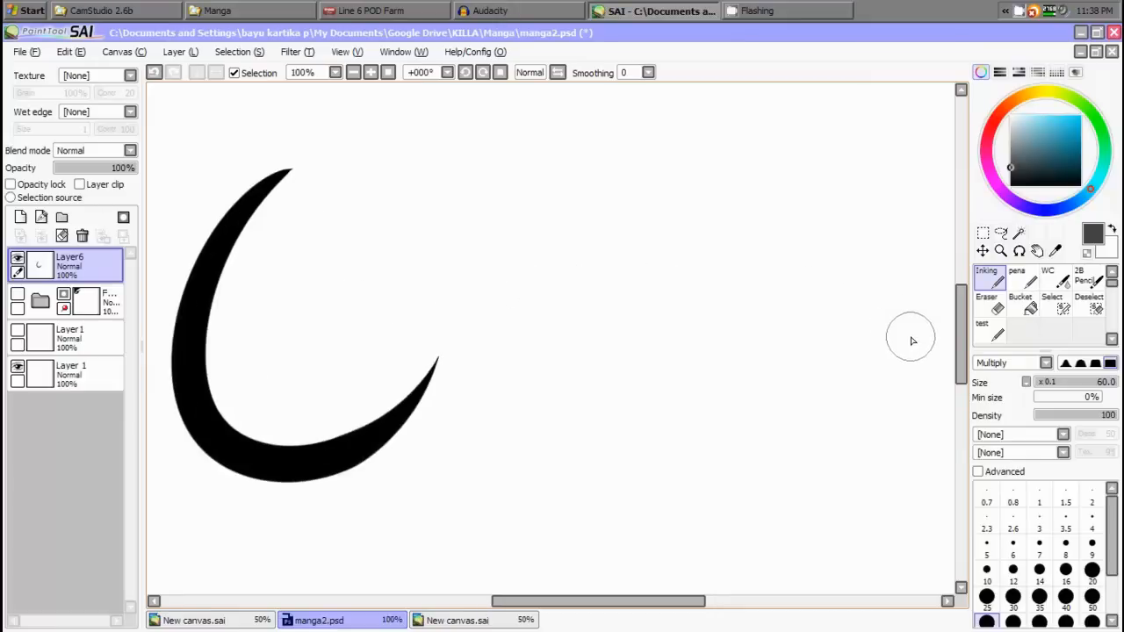
Give the Inking brush the softest edge shape and draw an open loop just right of the crescent stroke
left_click(1068, 365)
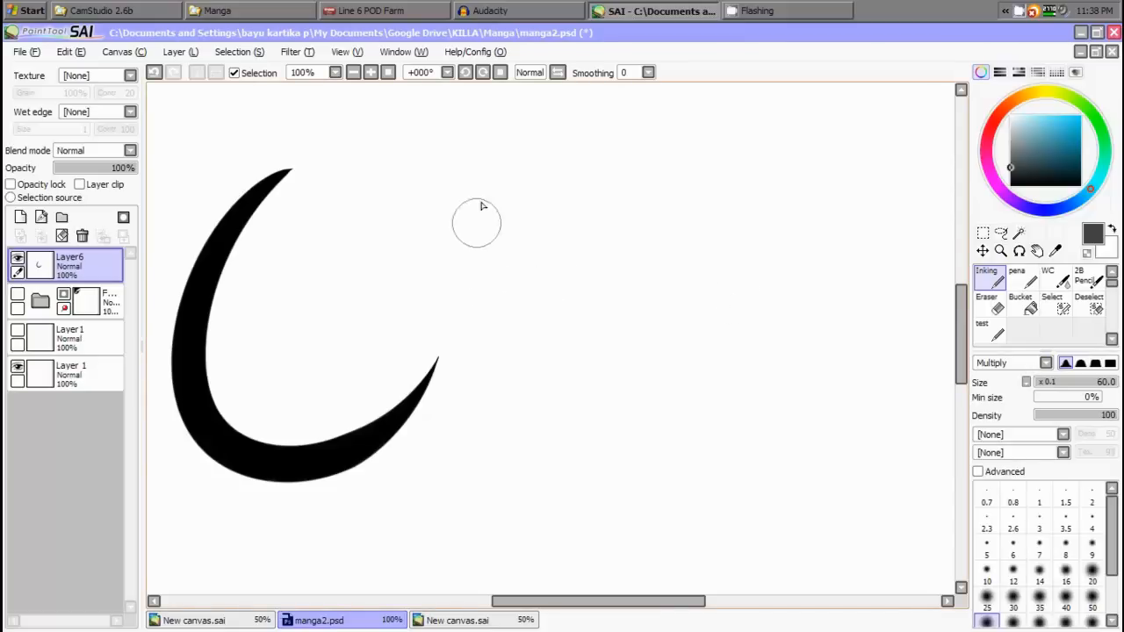
mouse_move(534, 149)
left_mouse_down()
mouse_move(479, 165)
mouse_move(533, 422)
mouse_move(545, 222)
left_mouse_up()
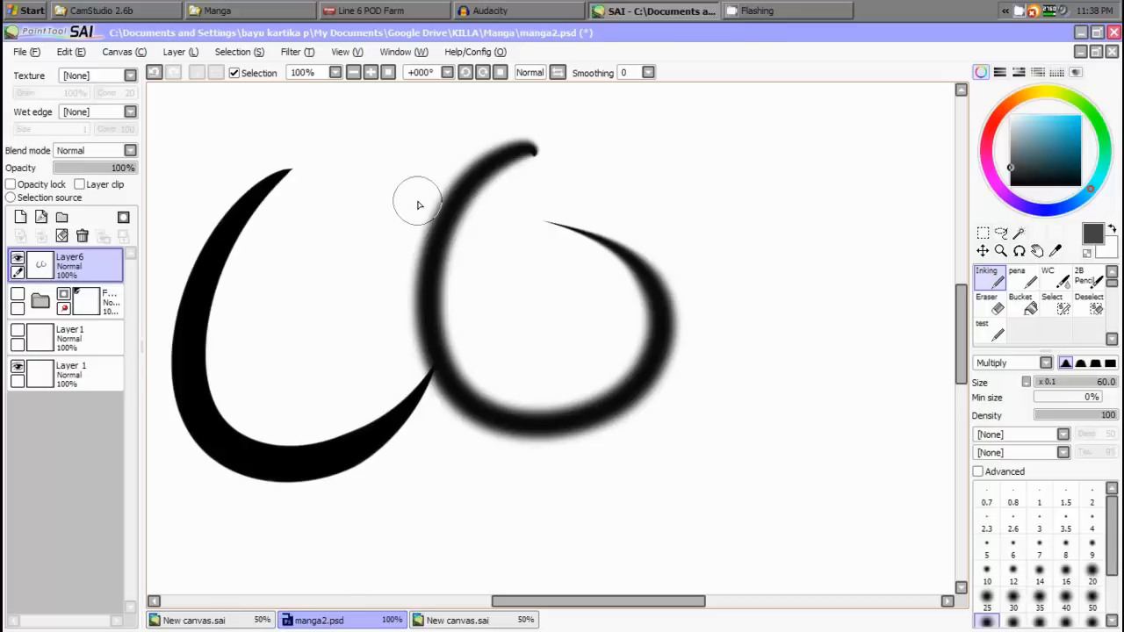
Examine the edge gradient of the soft loop stroke up close at up to 1200% magnification
scroll(430, 212, "up", 4)
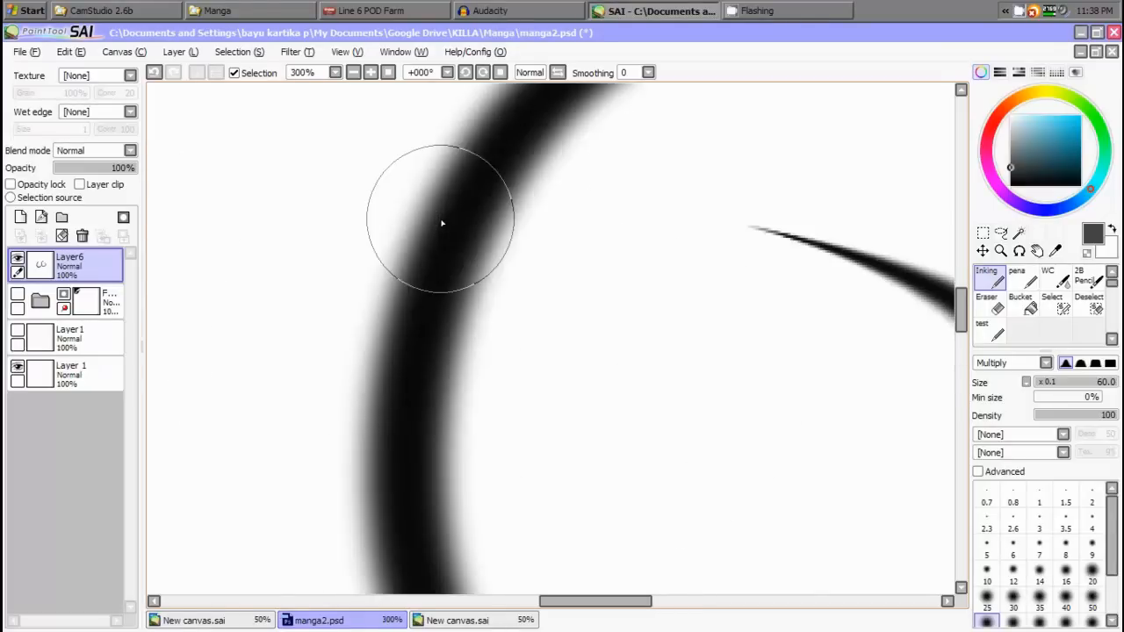
scroll(515, 259, "up", 1)
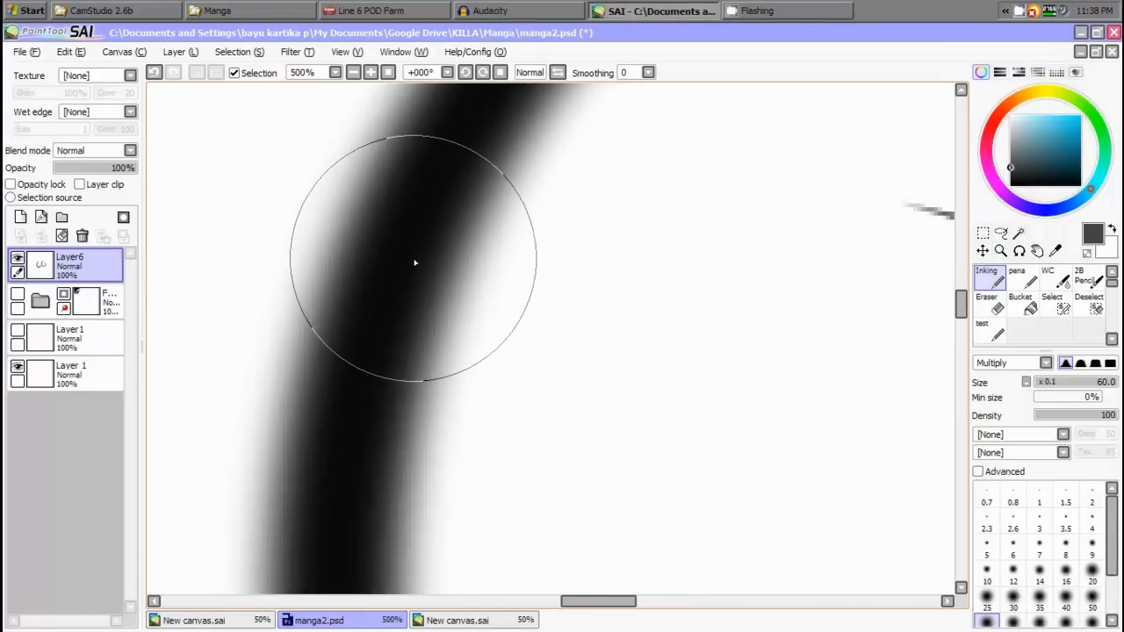
scroll(441, 262, "down", 4)
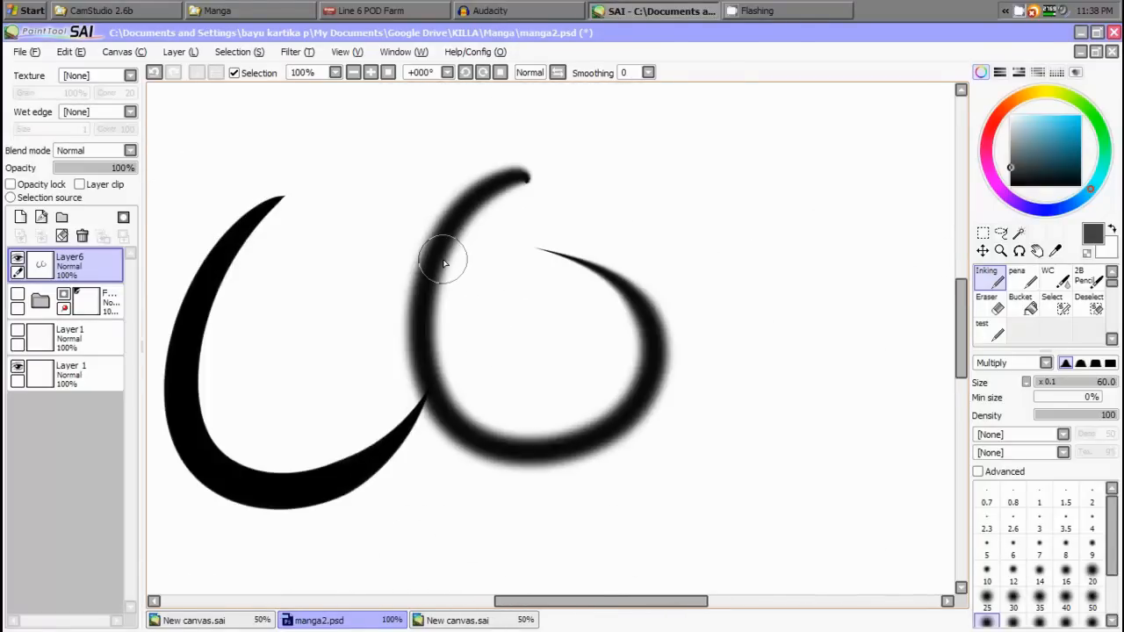
scroll(443, 260, "up", 4)
scroll(442, 259, "down", 1)
scroll(443, 259, "up", 3)
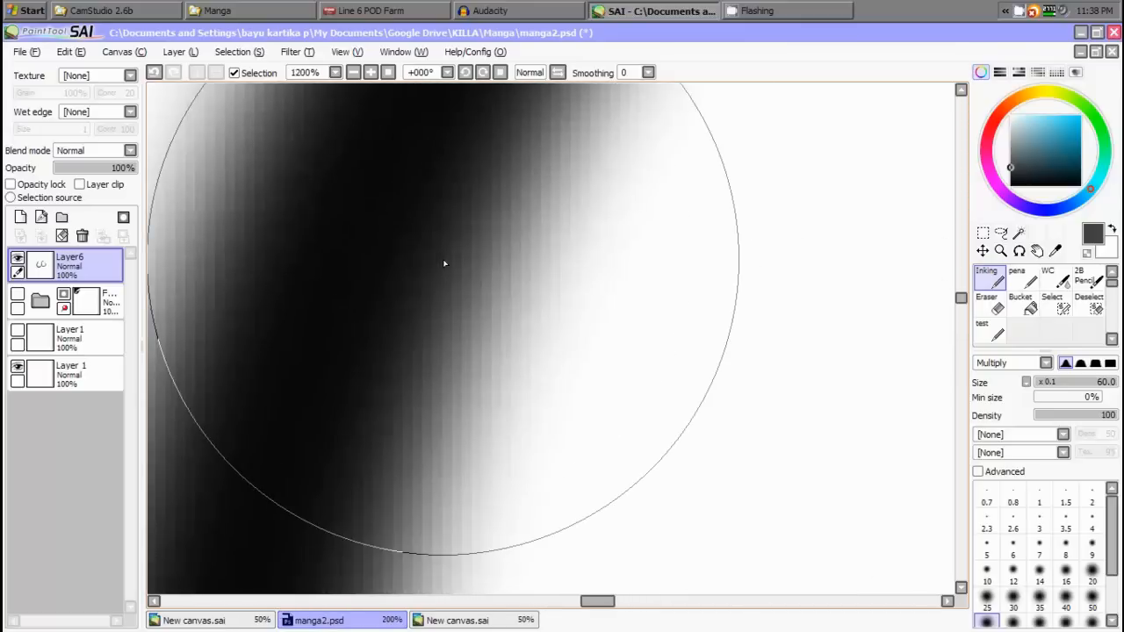
scroll(442, 259, "down", 5)
scroll(443, 259, "down", 3)
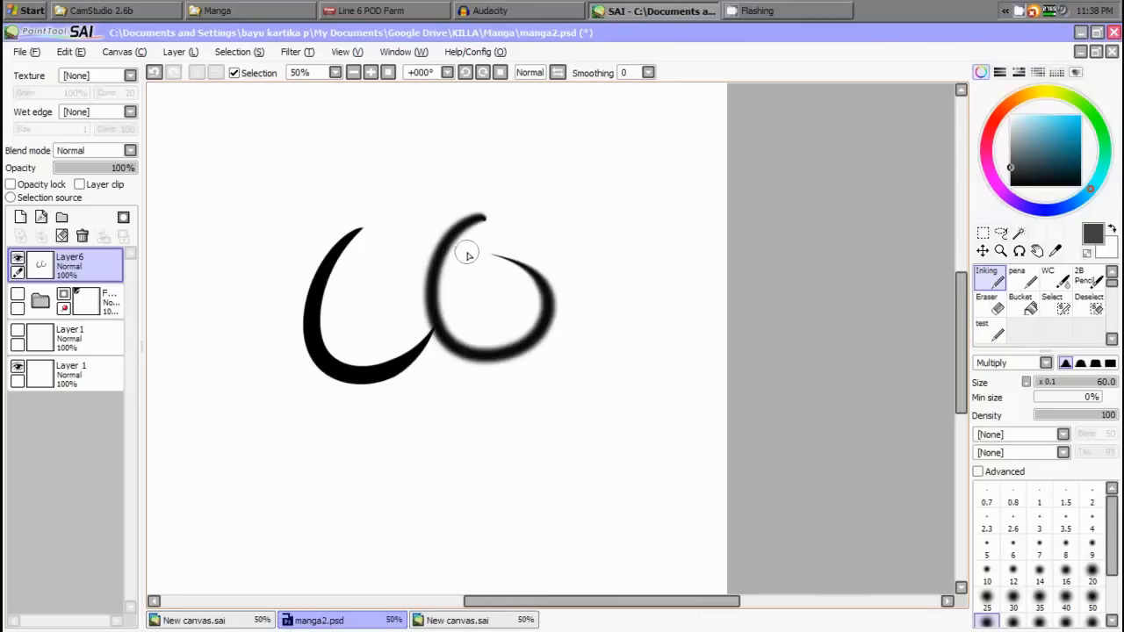
scroll(443, 255, "up", 1)
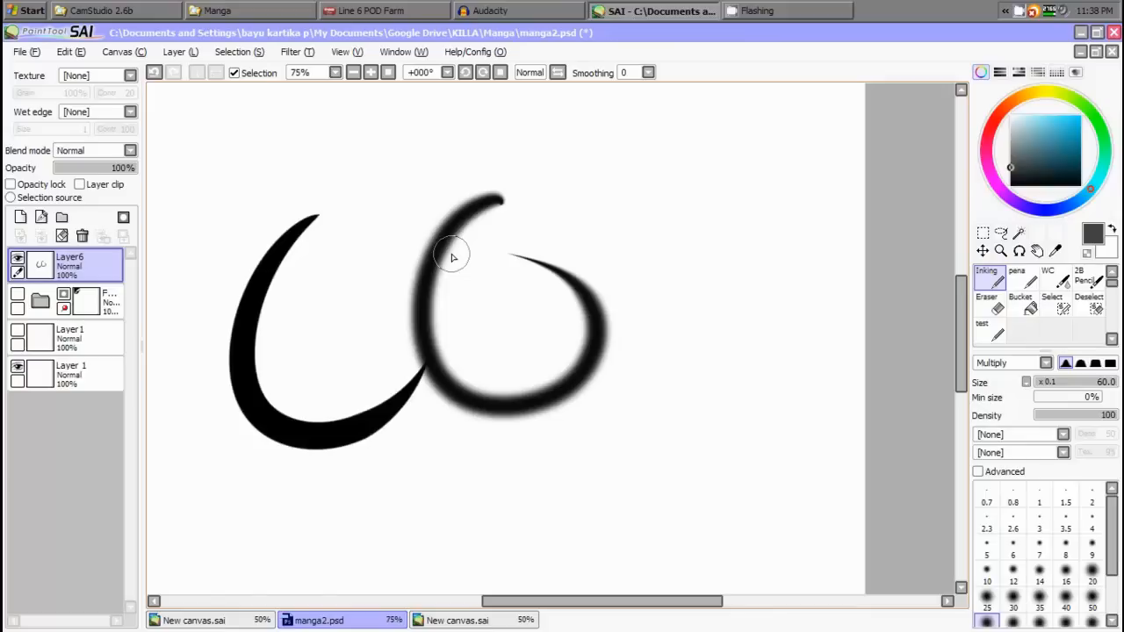
Undo the soft-edged loop stroke
key("ctrl+z")
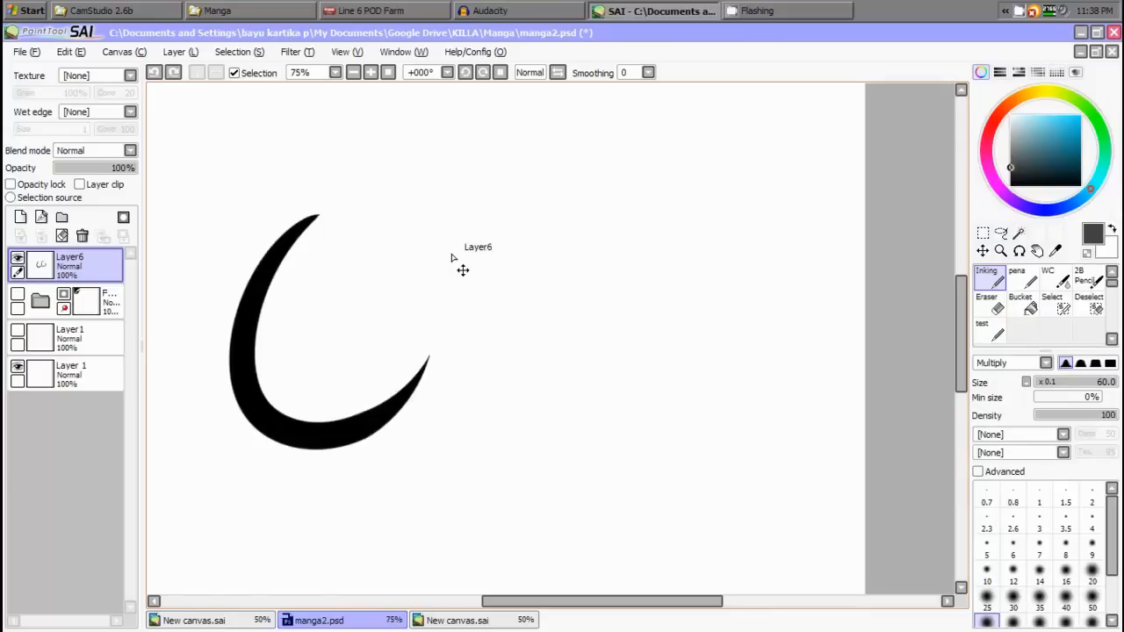
Undo the crescent stroke, and try out a single soft dab near the canvas centre before undoing it
key("ctrl+z")
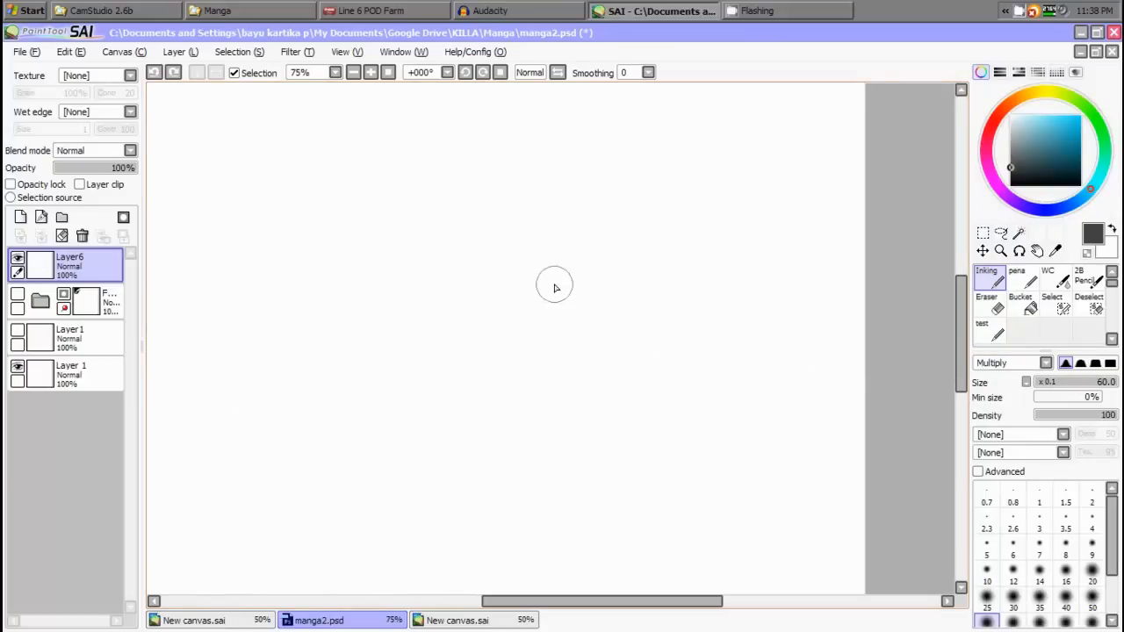
left_click(553, 283)
mouse_move(1105, 387)
left_mouse_down()
mouse_move(1043, 386)
mouse_move(1118, 386)
mouse_move(1019, 391)
mouse_move(1123, 396)
left_mouse_up()
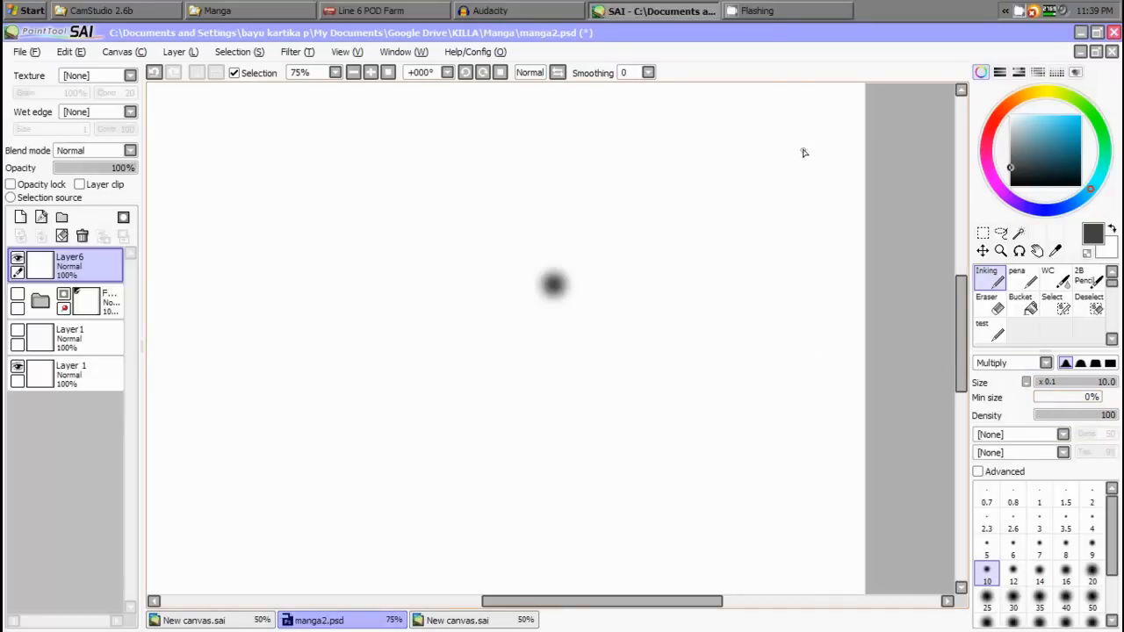
key("ctrl+z")
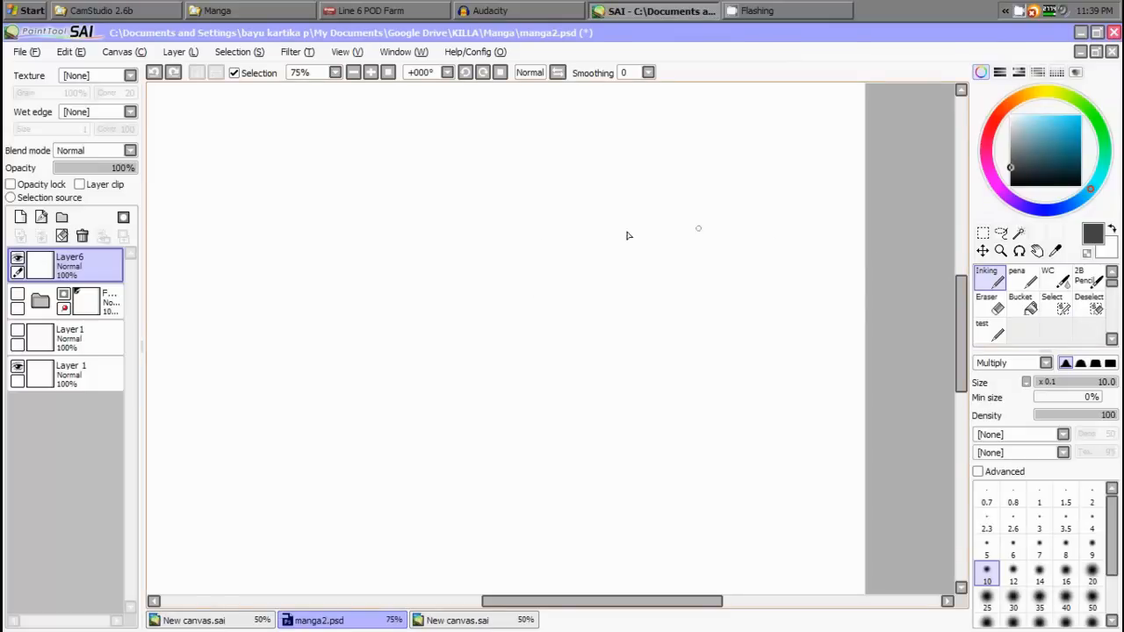
Set the Inking brush to size 25 with the hardest edge shape and draw a long curve with a small loop at its lowest point
key("bracketright")
key("bracketright")
key("bracketright")
key("bracketright")
key("bracketright")
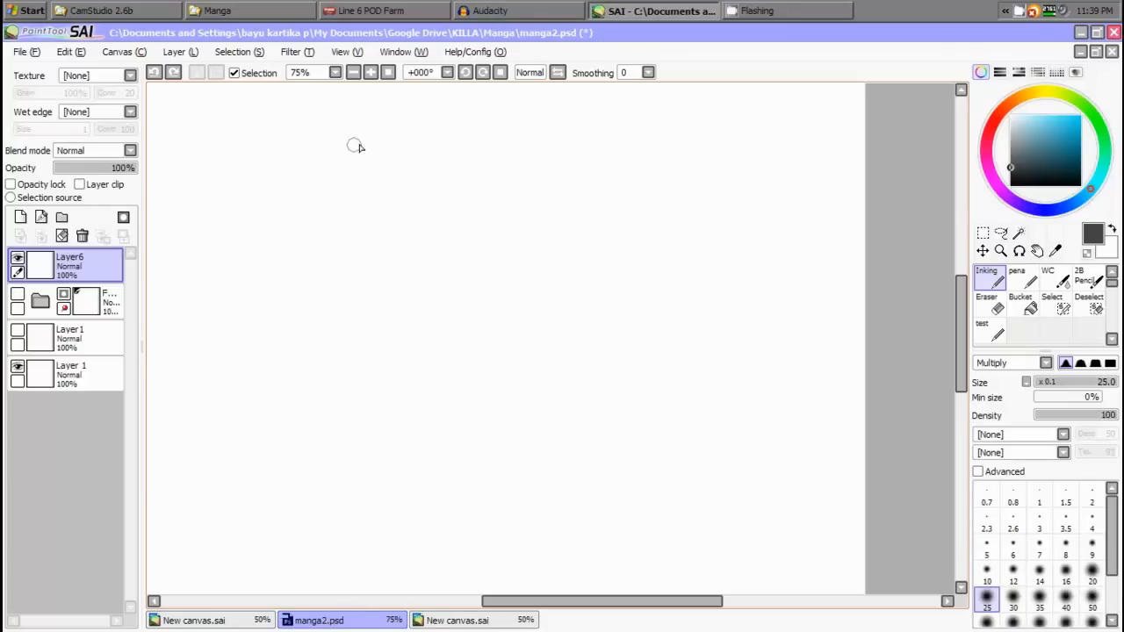
mouse_move(416, 117)
left_mouse_down()
mouse_move(337, 156)
mouse_move(314, 354)
mouse_move(484, 484)
mouse_move(295, 403)
left_mouse_up()
key("ctrl+z")
left_click(1110, 362)
mouse_move(402, 121)
left_mouse_down()
mouse_move(287, 209)
mouse_move(442, 522)
mouse_move(583, 195)
left_mouse_up()
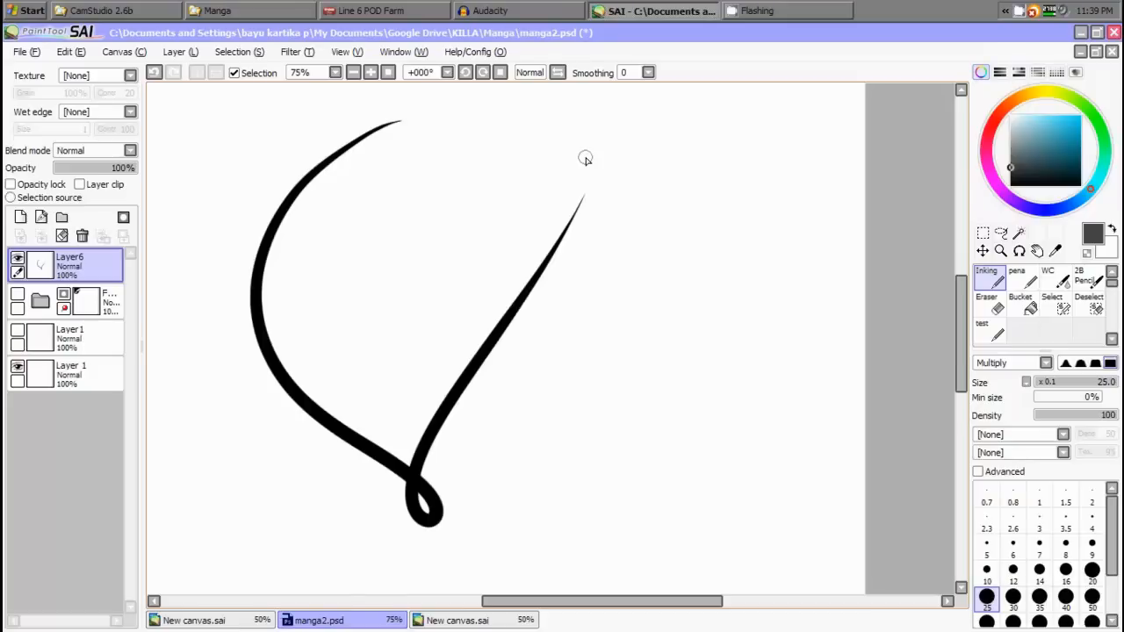
Set the brush's minimum size to 50% and draw a second looping stroke across the first one
left_click(1057, 399)
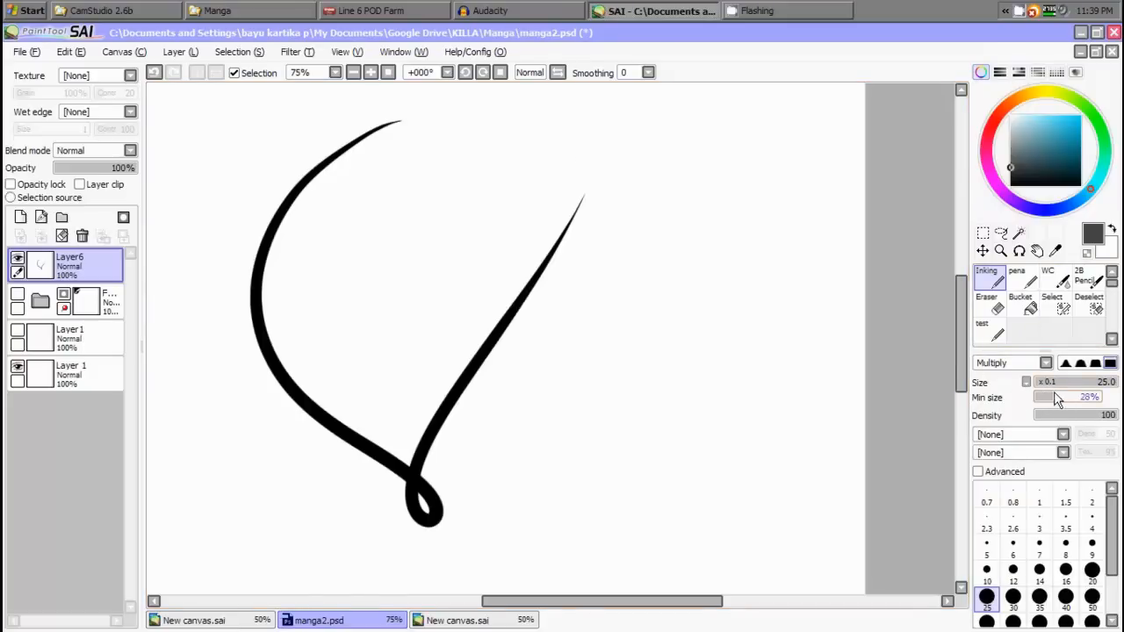
left_click_drag(1058, 400, 1071, 400)
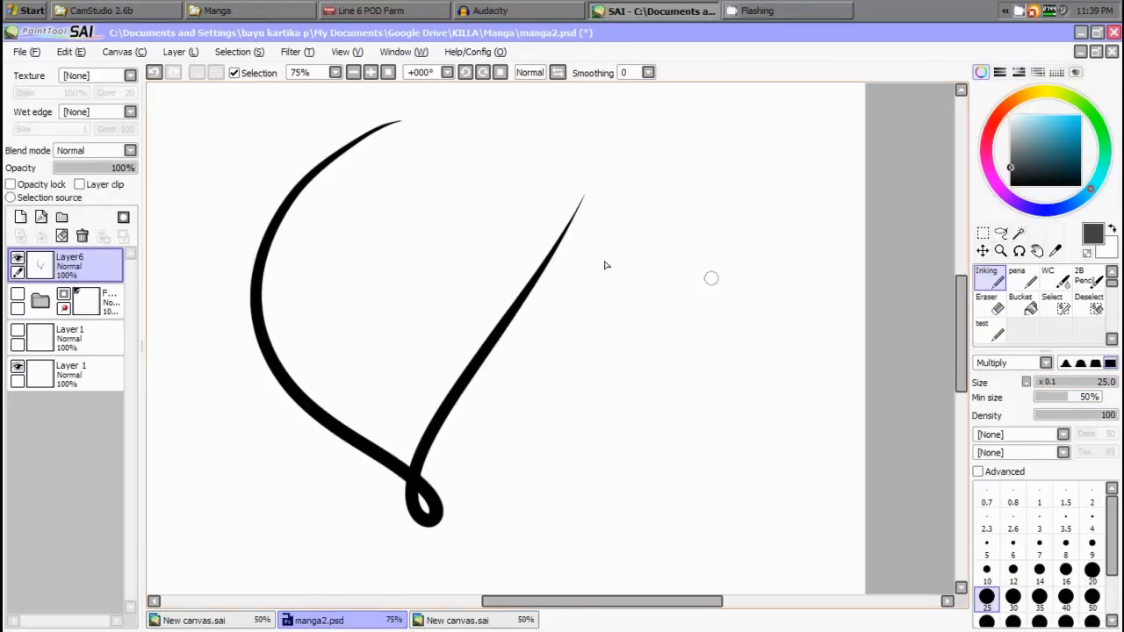
mouse_move(472, 166)
left_mouse_down()
mouse_move(405, 214)
mouse_move(586, 431)
mouse_move(553, 207)
left_mouse_up()
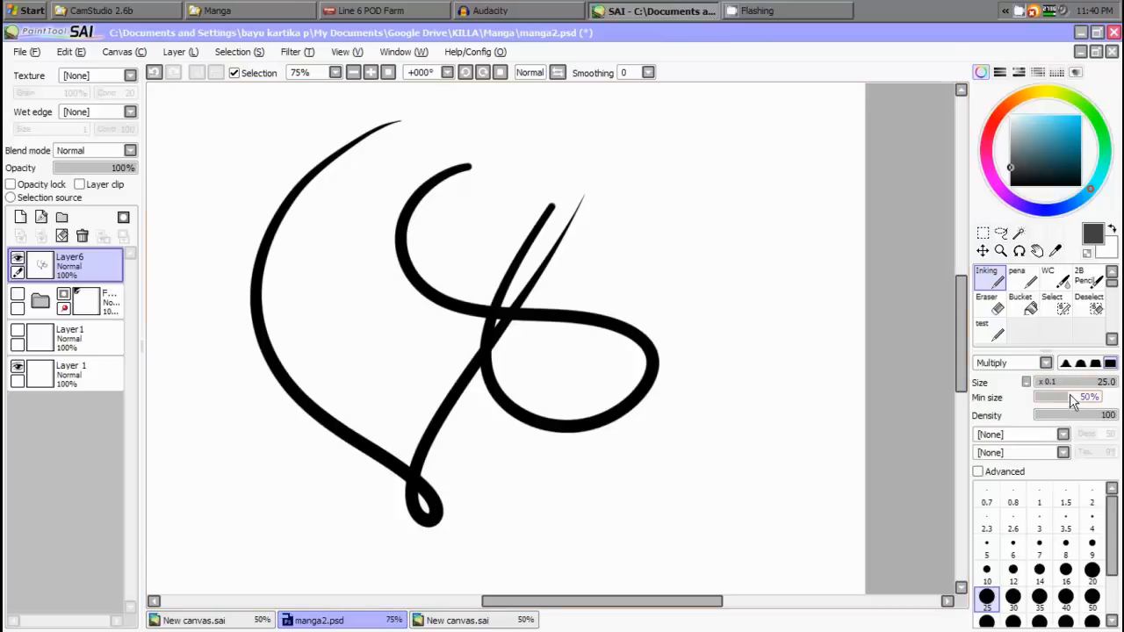
Reset the minimum size to 0% and undo the looping test strokes
left_click_drag(1077, 397, 1033, 399)
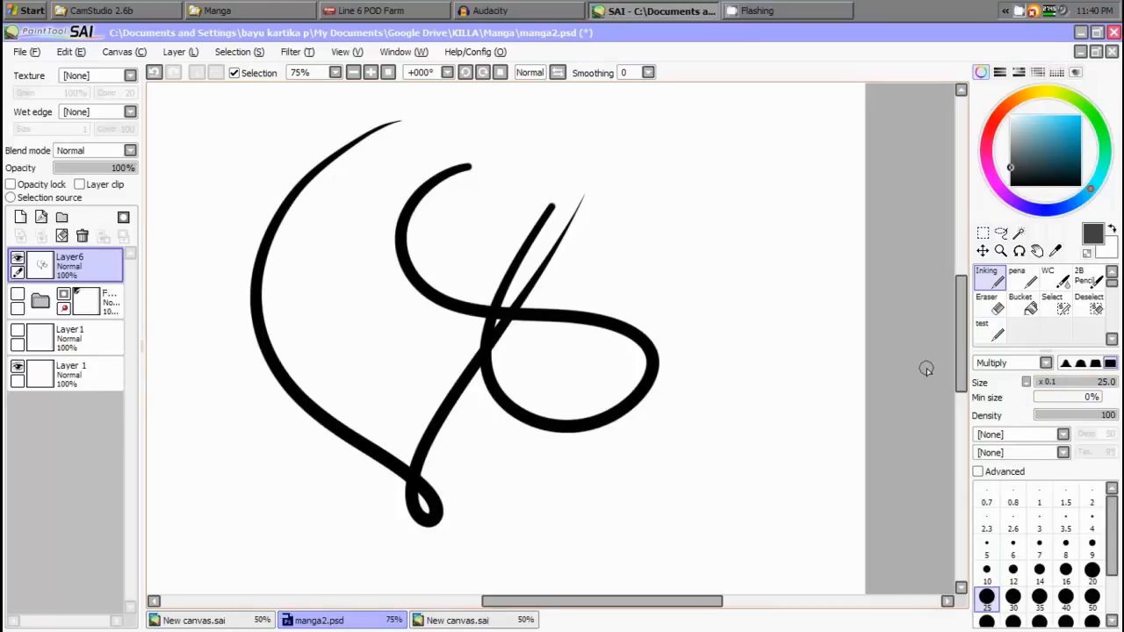
key("ctrl+z")
key("ctrl+z")
key("ctrl+z")
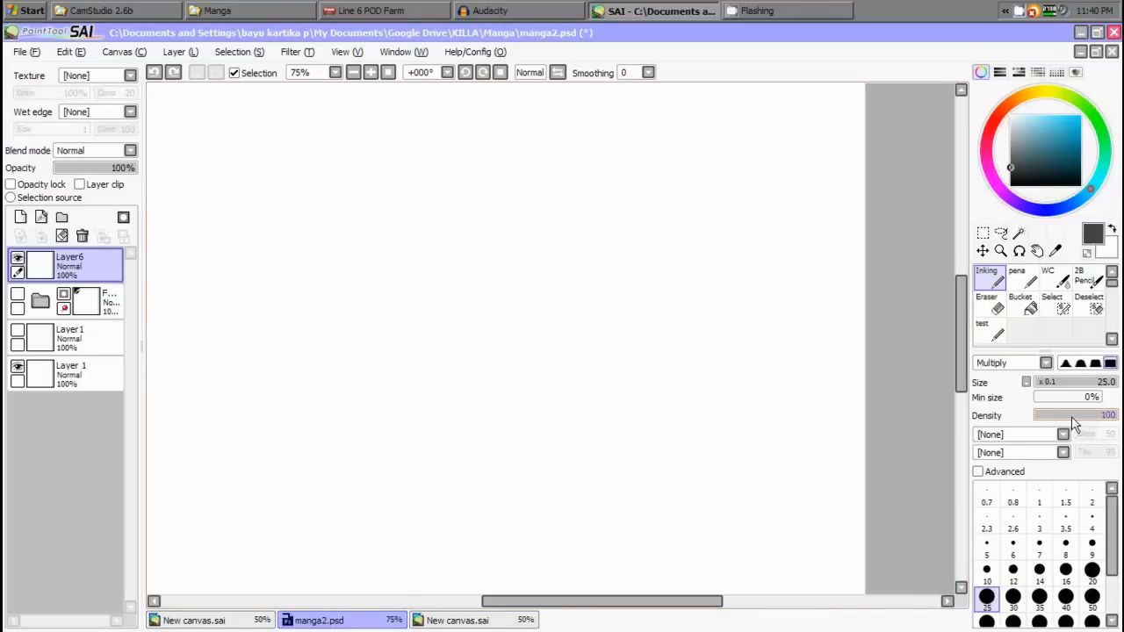
Lower the brush density to 14 and paint overlapping thin strokes along a short vertical arc
left_click_drag(1109, 415, 1049, 412)
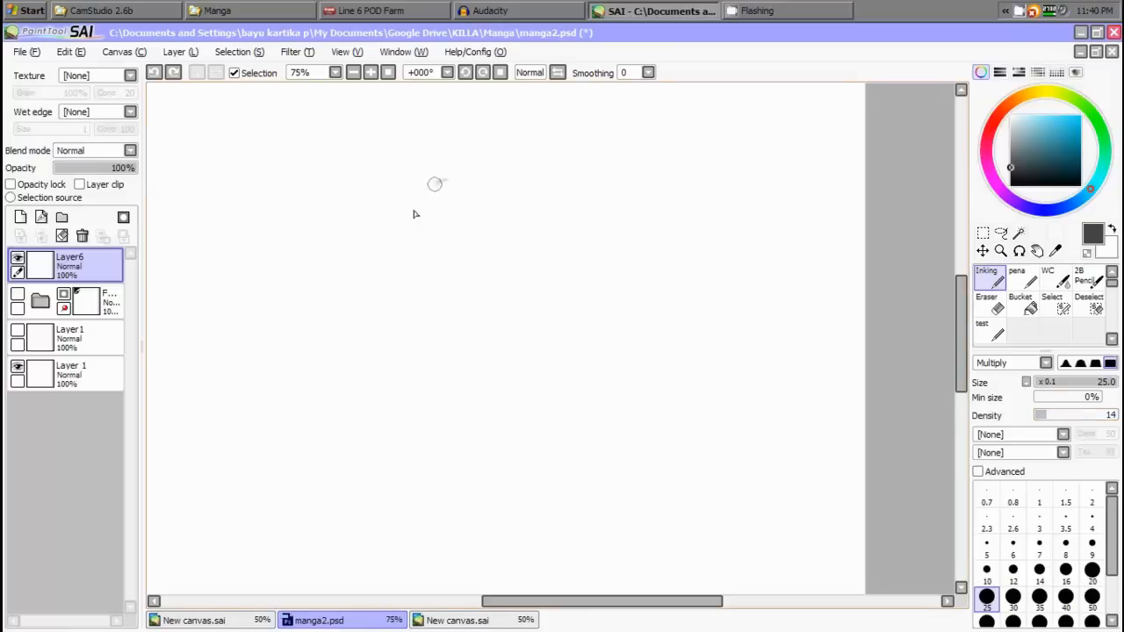
left_click_drag(441, 180, 400, 364)
mouse_move(420, 204)
left_mouse_down()
mouse_move(397, 329)
mouse_move(404, 201)
mouse_move(397, 325)
mouse_move(425, 365)
left_mouse_up()
Enlarge the brush to size 100 and paint overlapping translucent strokes over and around the thin arc
key("bracketright")
key("bracketright")
key("bracketright")
key("bracketright")
key("bracketright")
key("bracketright")
key("bracketright")
key("bracketright")
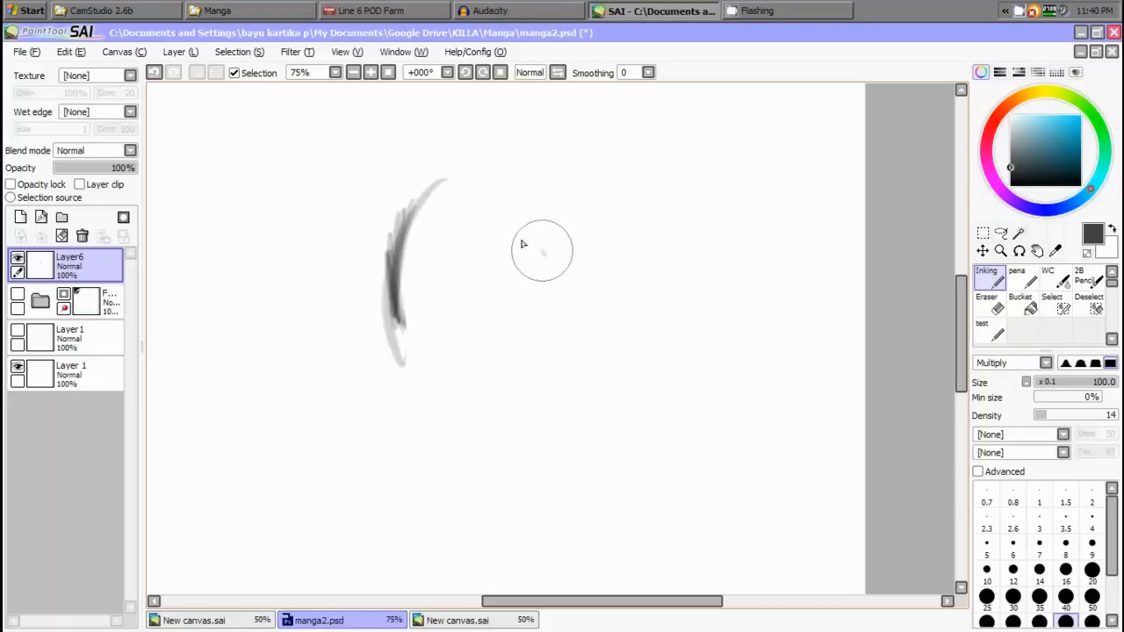
mouse_move(538, 252)
left_mouse_down()
mouse_move(353, 264)
mouse_move(402, 342)
mouse_move(371, 276)
mouse_move(379, 255)
mouse_move(422, 264)
left_mouse_up()
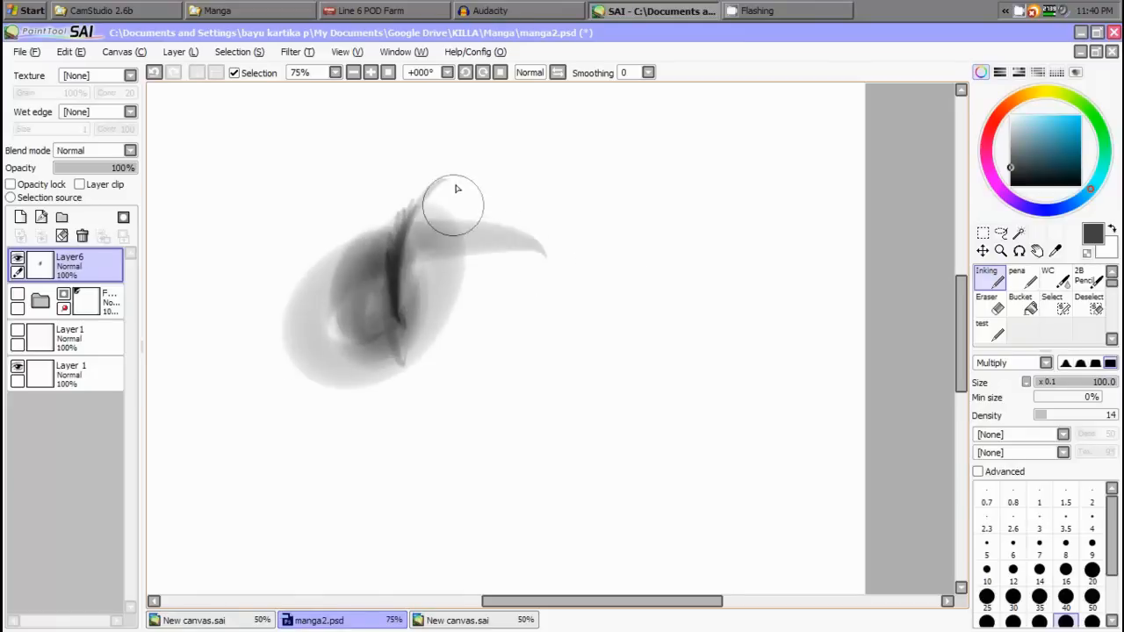
mouse_move(457, 186)
left_mouse_down()
mouse_move(355, 300)
mouse_move(369, 507)
left_mouse_up()
left_click_drag(465, 179, 391, 455)
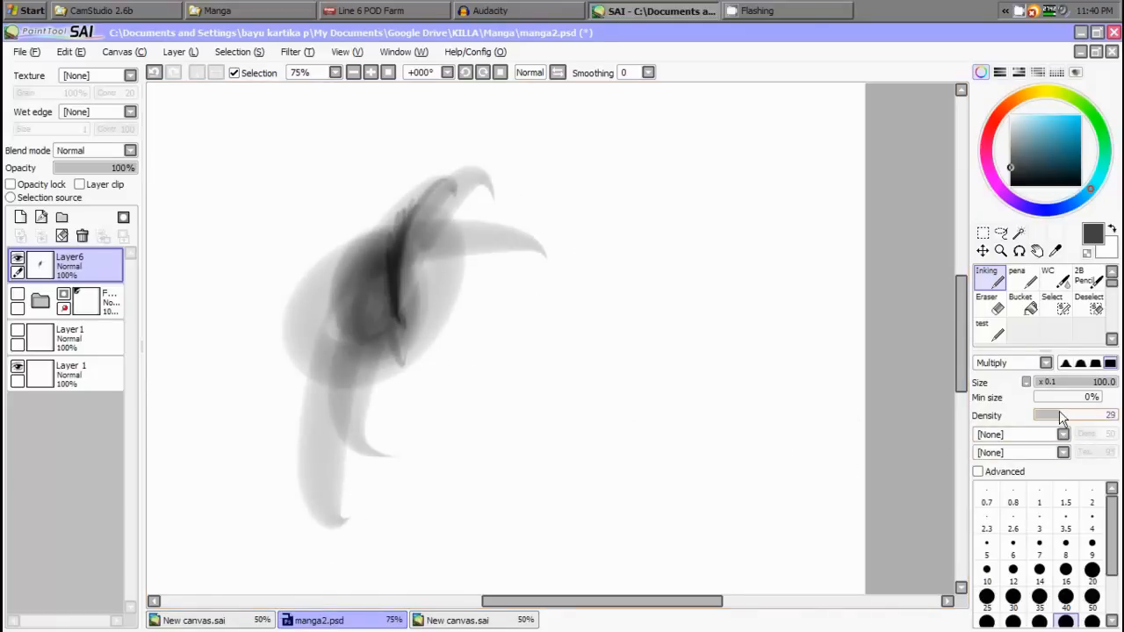
Raise the brush density to 100 and draw a solid figure-eight stroke over the translucent ones
left_click_drag(1065, 416, 1117, 415)
mouse_move(478, 187)
left_mouse_down()
mouse_move(326, 319)
mouse_move(439, 321)
mouse_move(502, 176)
mouse_move(204, 357)
left_mouse_up()
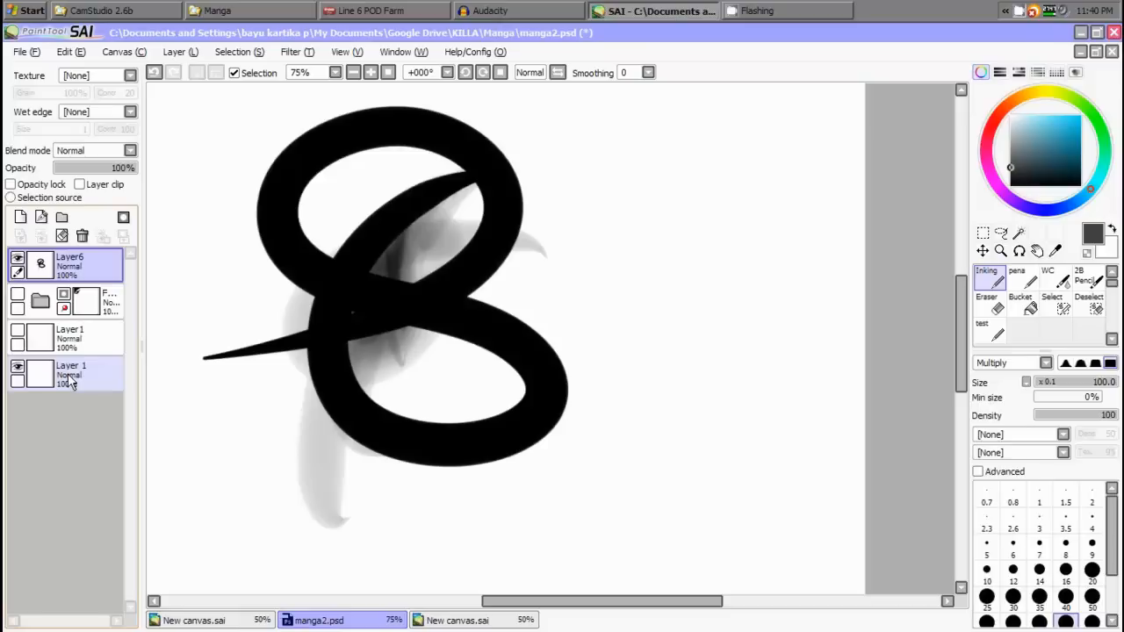
Undo all the density test strokes until the canvas is empty
key("ctrl+z")
key("ctrl+z")
key("ctrl+z")
key("ctrl+z")
key("ctrl+z")
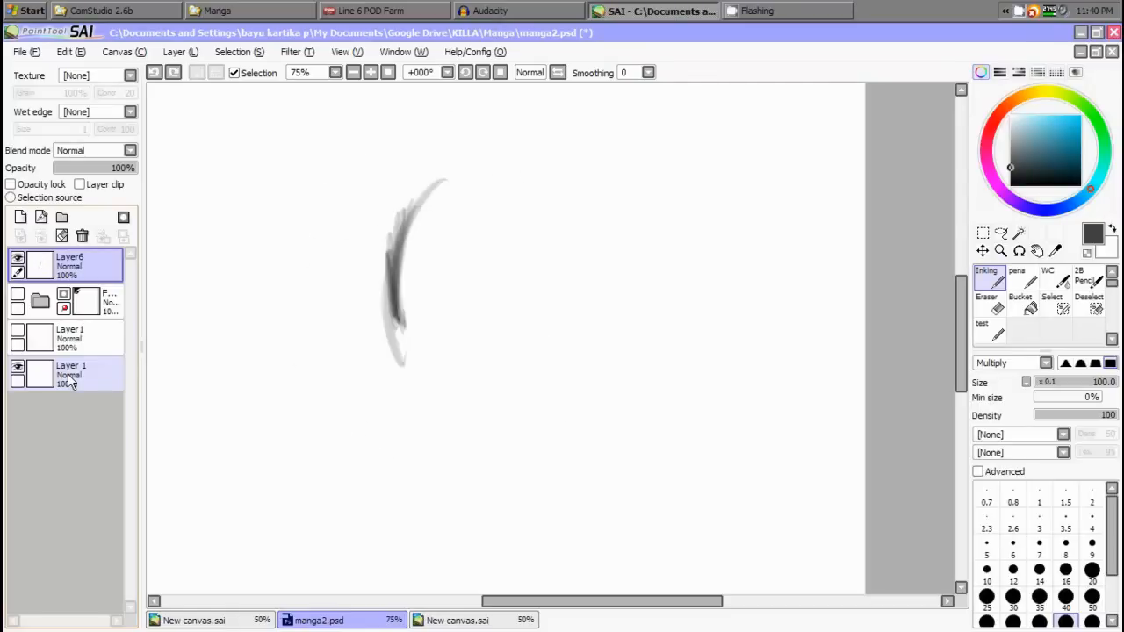
key("ctrl+z")
key("ctrl+z")
key("ctrl+z")
key("ctrl+z")
key("ctrl+z")
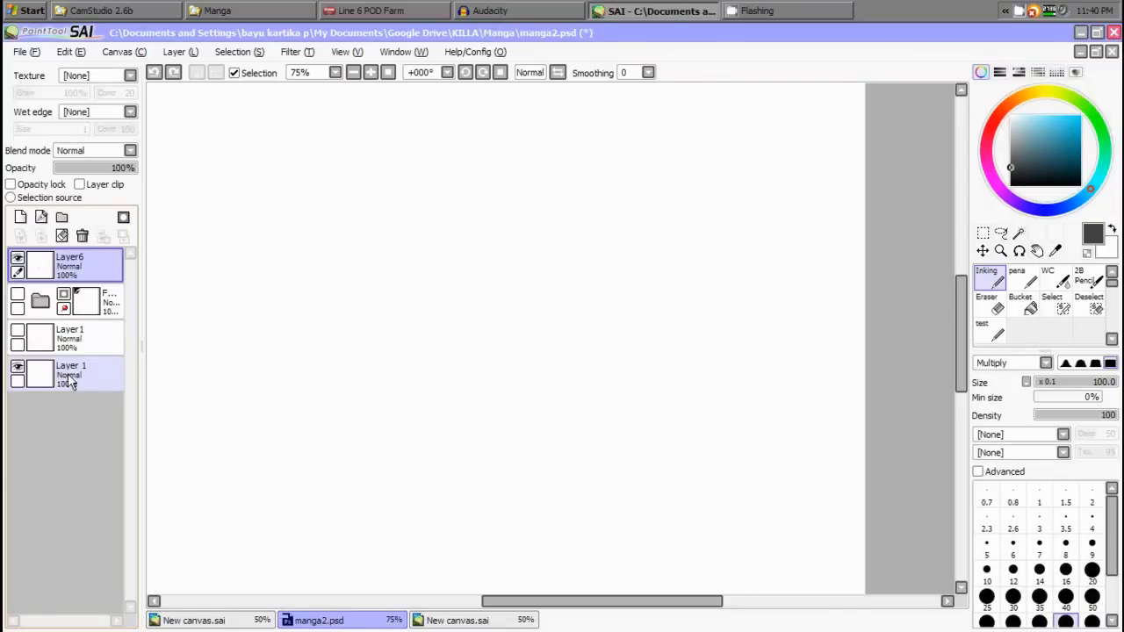
Look through the available brush shapes and brush textures for the Inking brush
left_click(1030, 436)
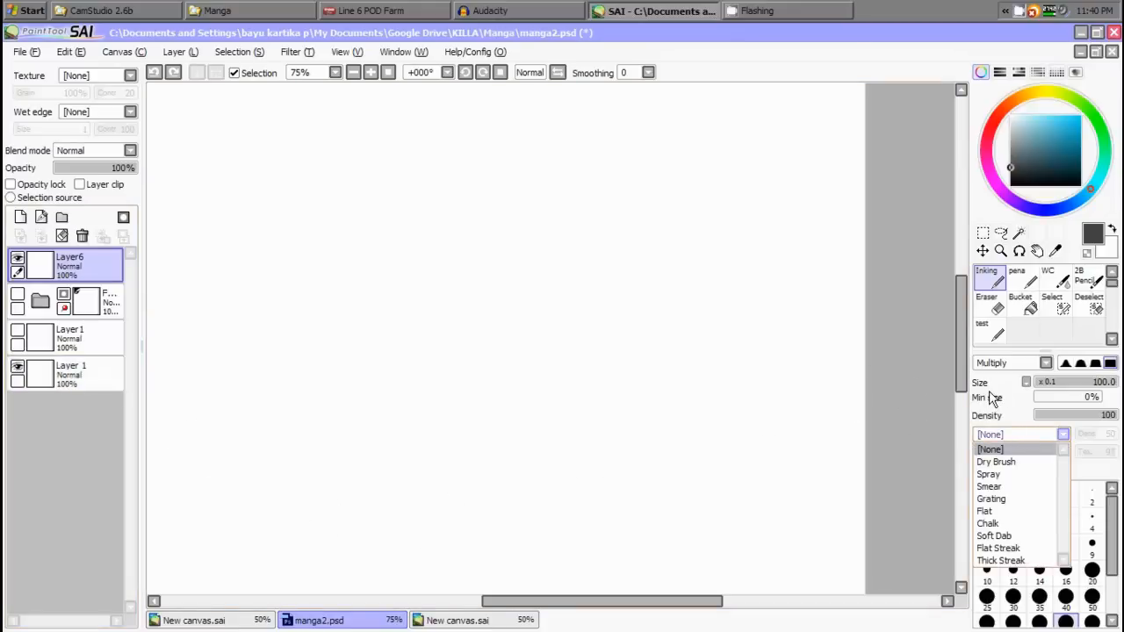
left_click(1015, 409)
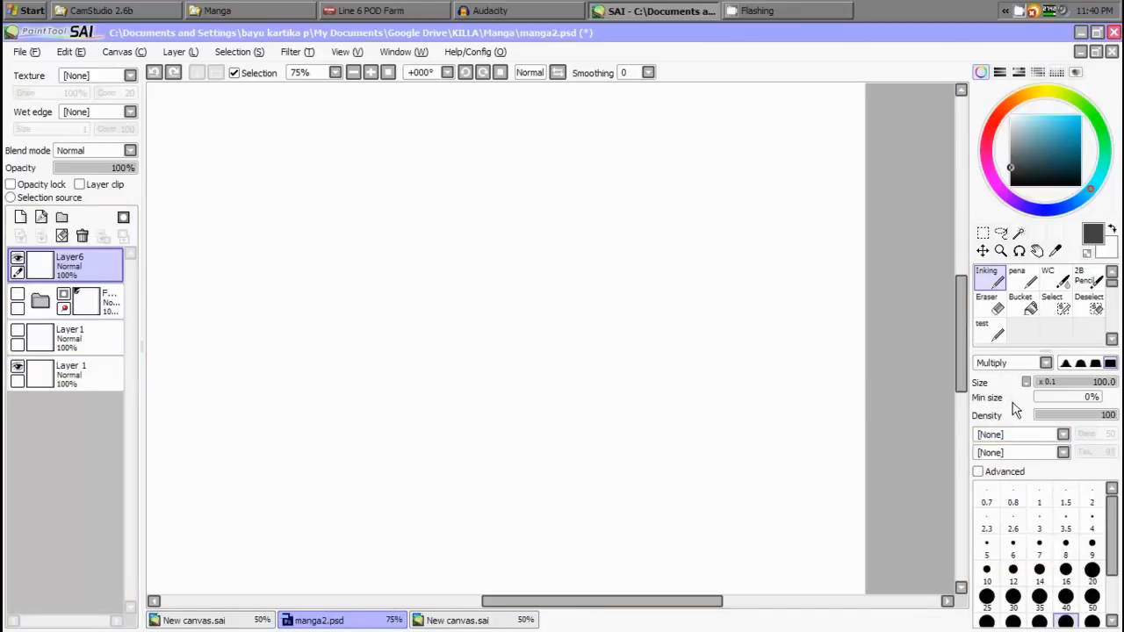
left_click(1059, 453)
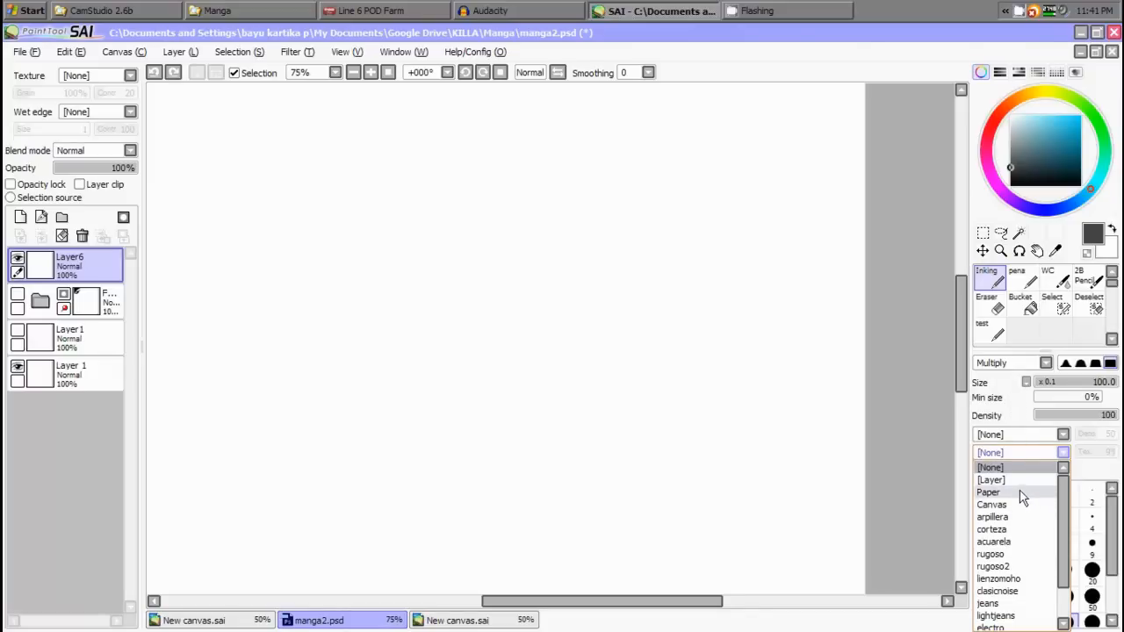
left_click(1026, 419)
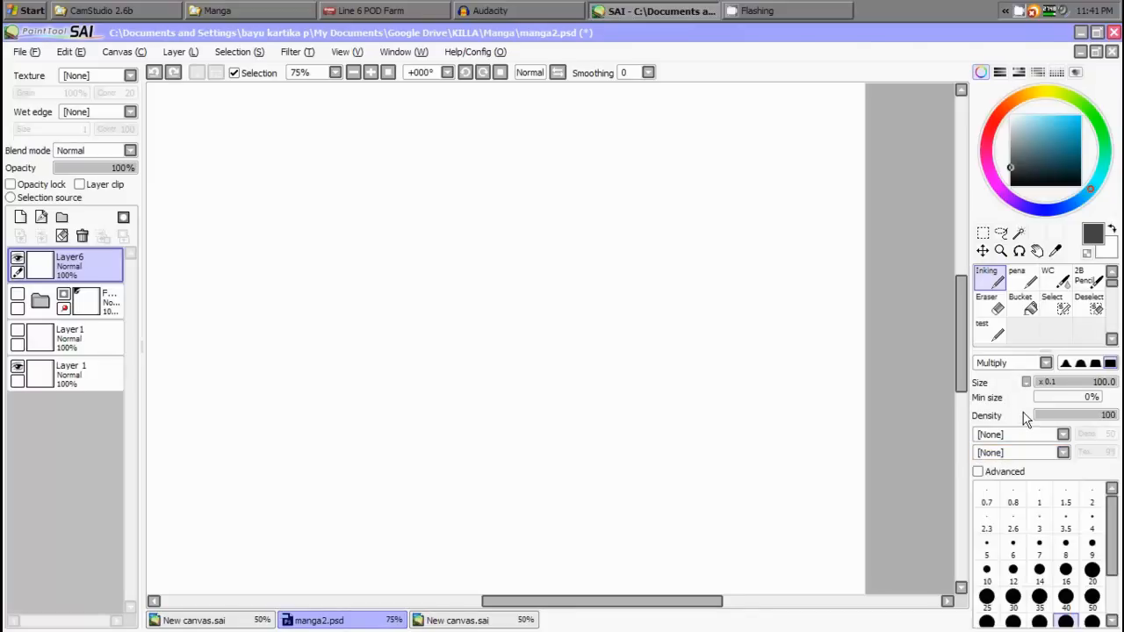
Give the Inking brush the Canvas texture and the Flat shape, and draw a large looping stroke
left_click(1015, 454)
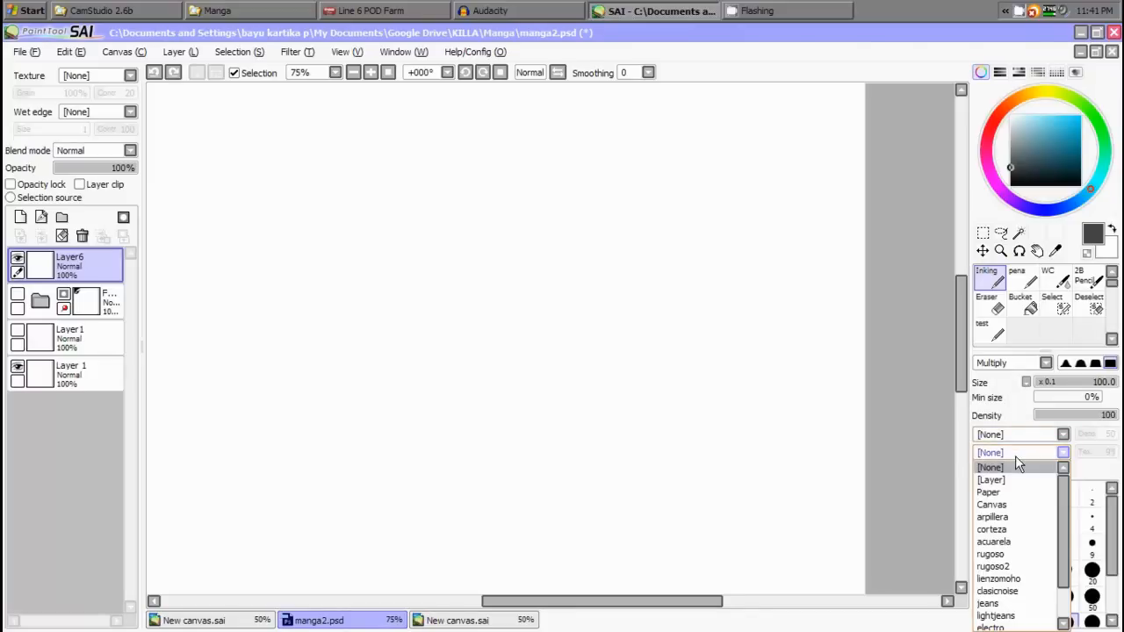
left_click(1011, 507)
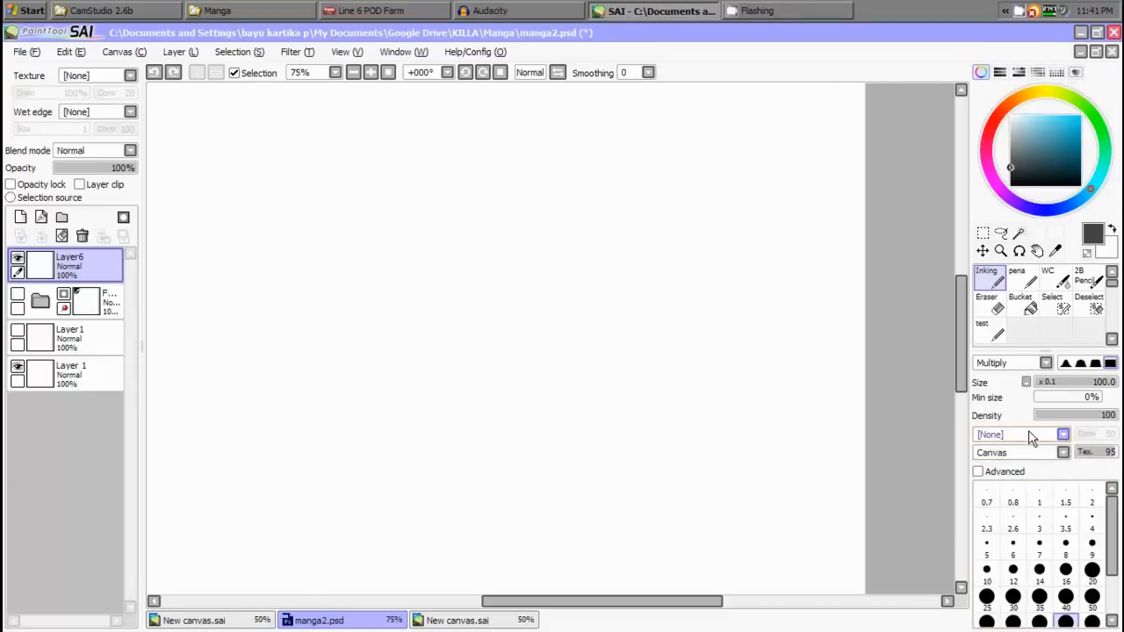
left_click(1029, 437)
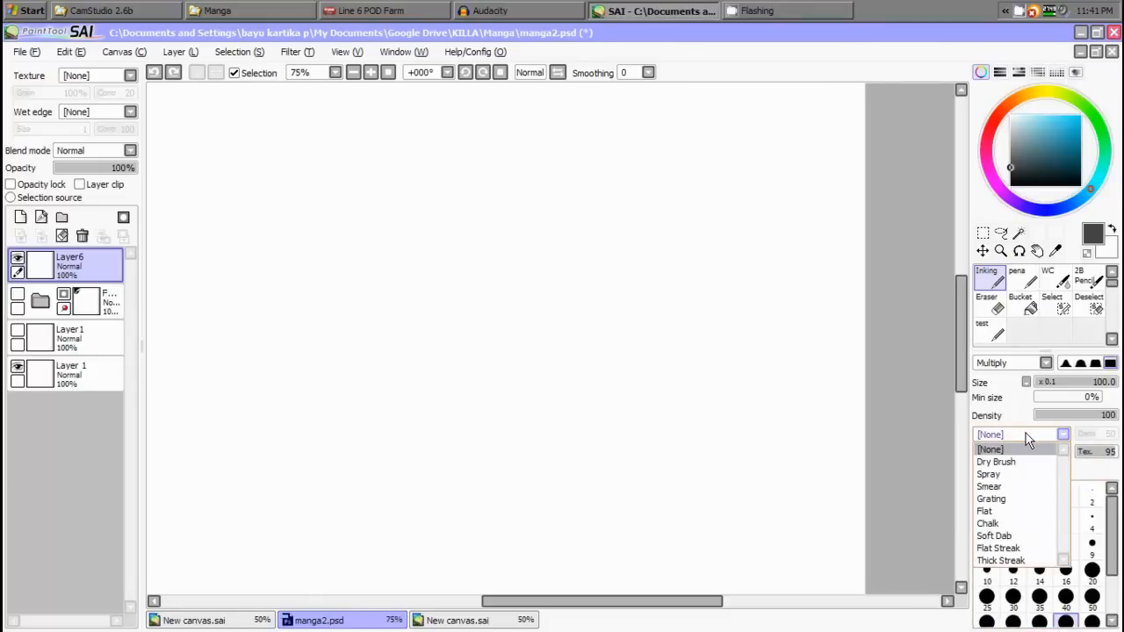
left_click(993, 511)
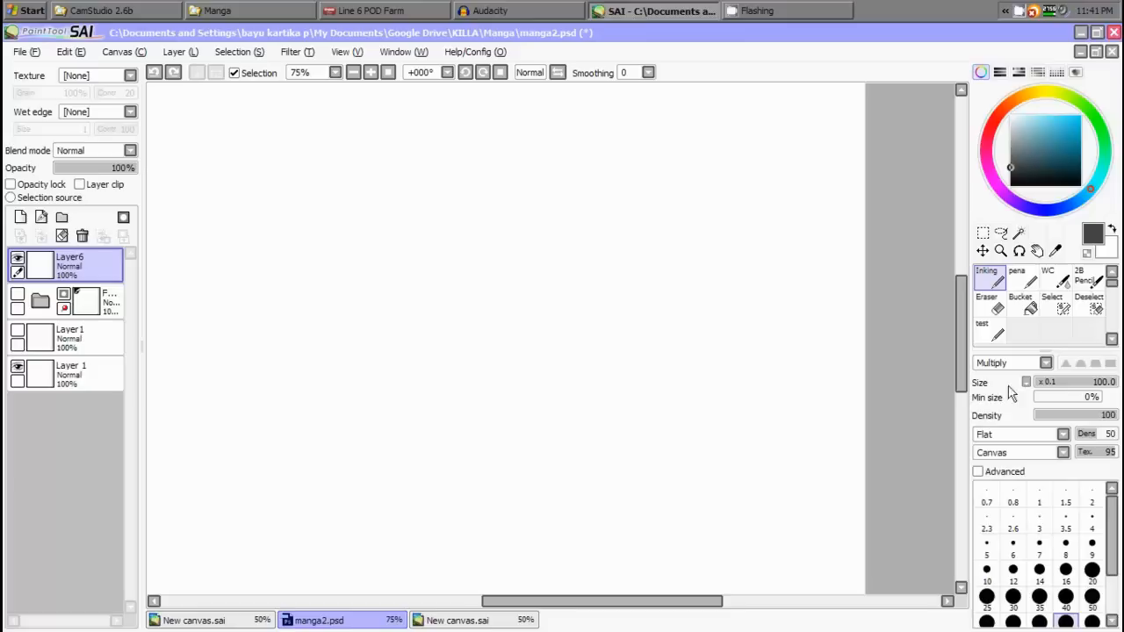
left_click(1059, 282)
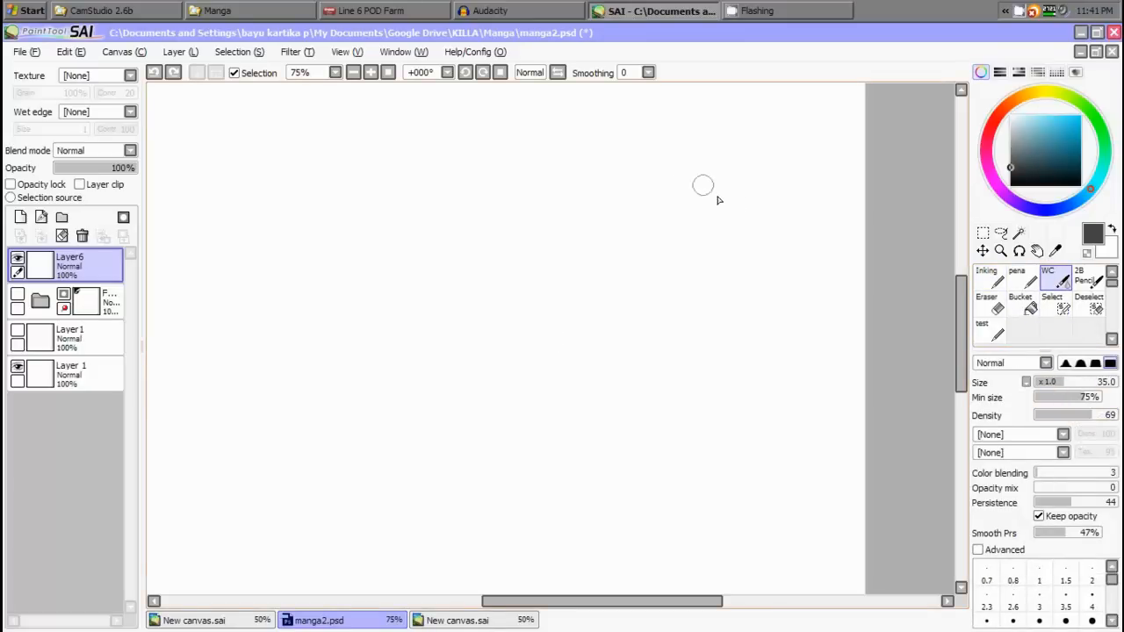
left_click(995, 285)
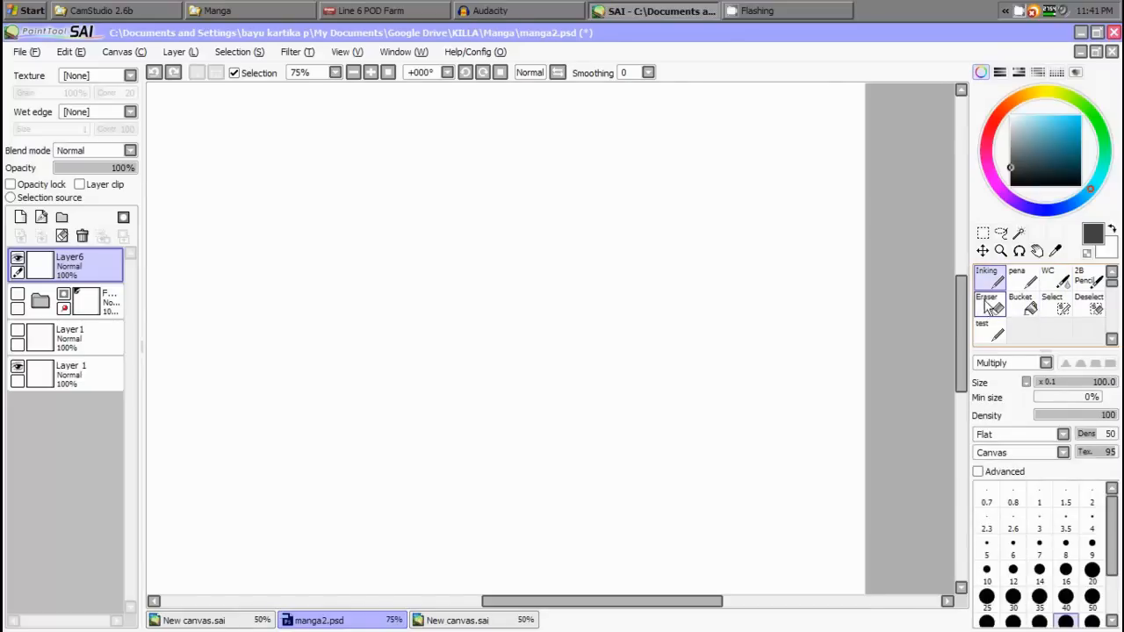
mouse_move(516, 151)
left_mouse_down()
mouse_move(466, 150)
mouse_move(439, 510)
mouse_move(492, 181)
left_mouse_up()
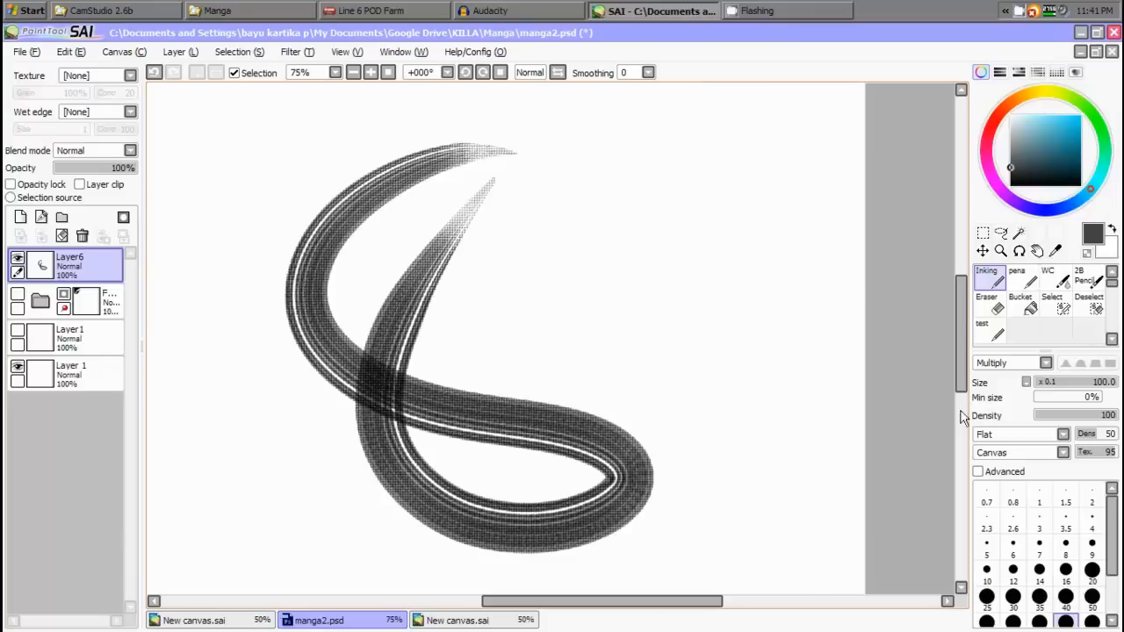
Reset the brush shape and texture to [None] and draw a solid looping stroke beside the textured one
left_click(1010, 435)
left_click(1001, 451)
left_click(1010, 453)
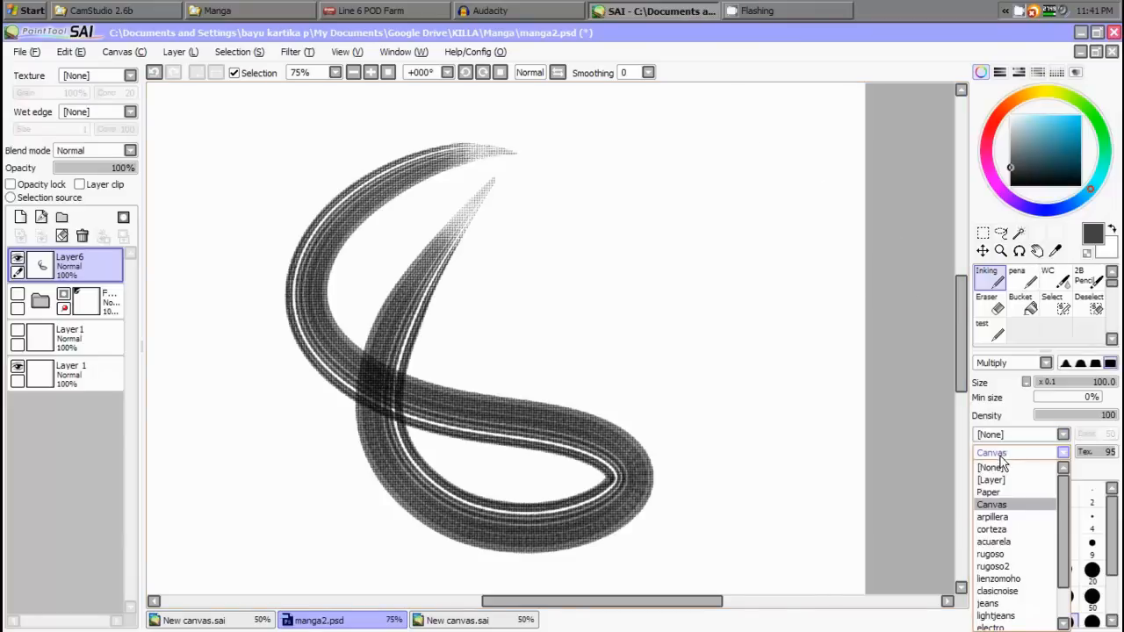
left_click(992, 466)
mouse_move(571, 209)
left_mouse_down()
mouse_move(691, 326)
mouse_move(613, 88)
left_mouse_up()
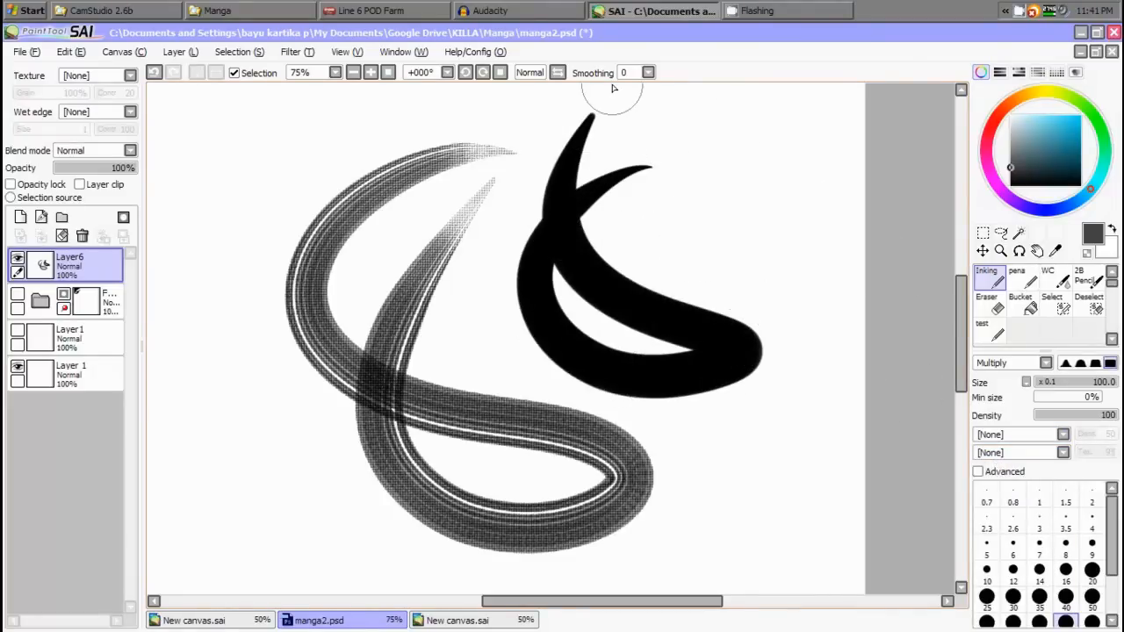
Undo both the solid and the textured looping strokes
key("ctrl+z")
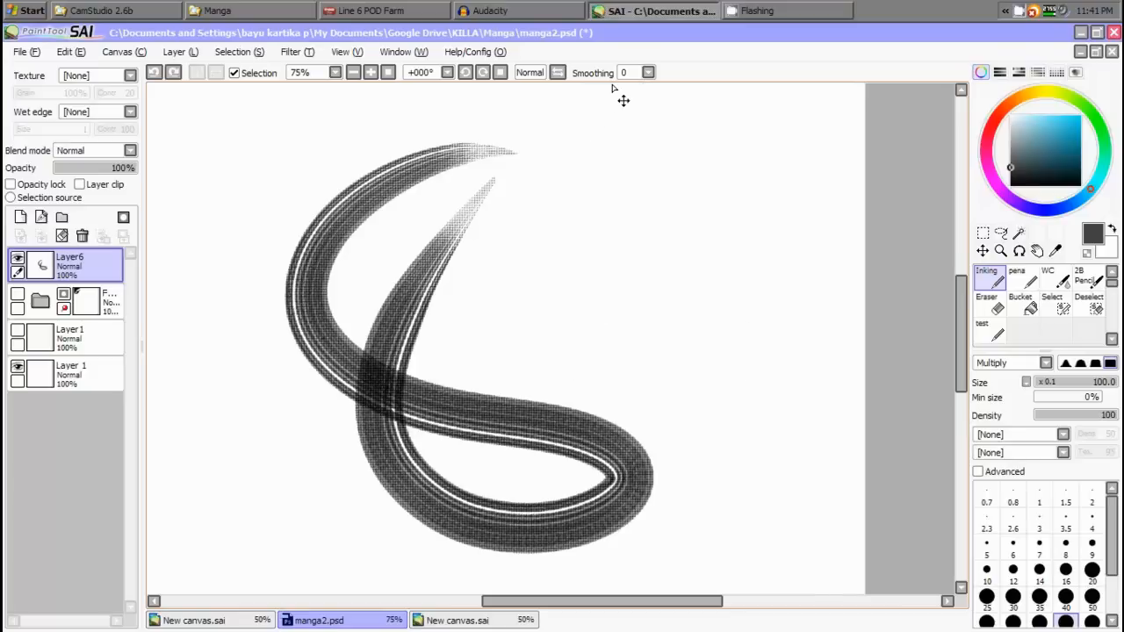
key("ctrl+z")
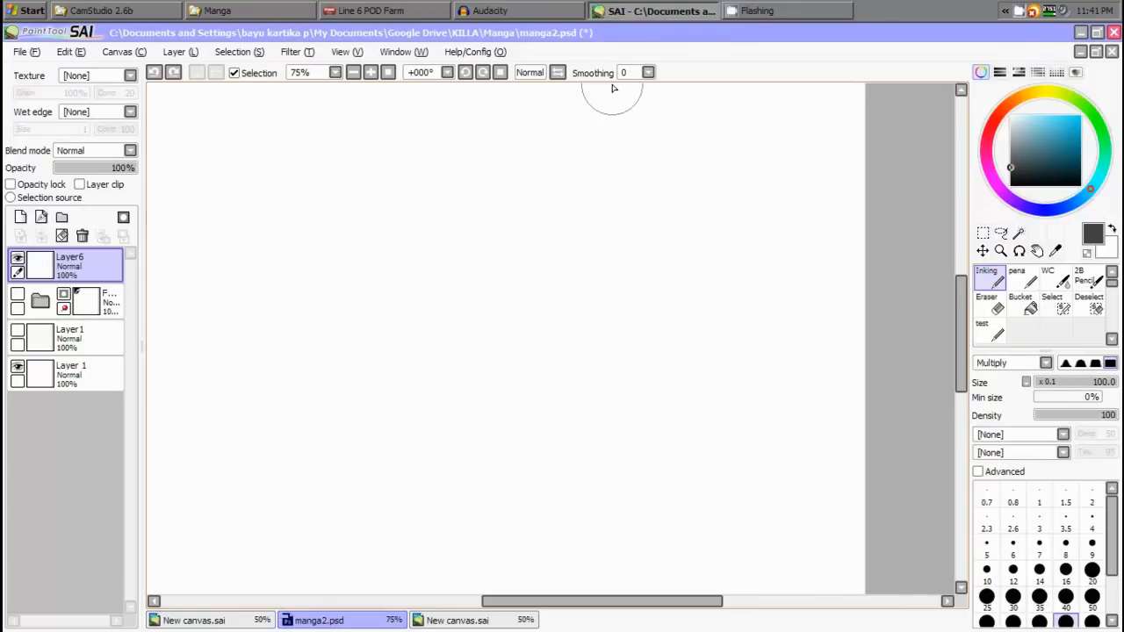
Show the Inking brush's advanced settings and compare them with those of the pena, WC and 2B Pencil brushes
left_click(982, 474)
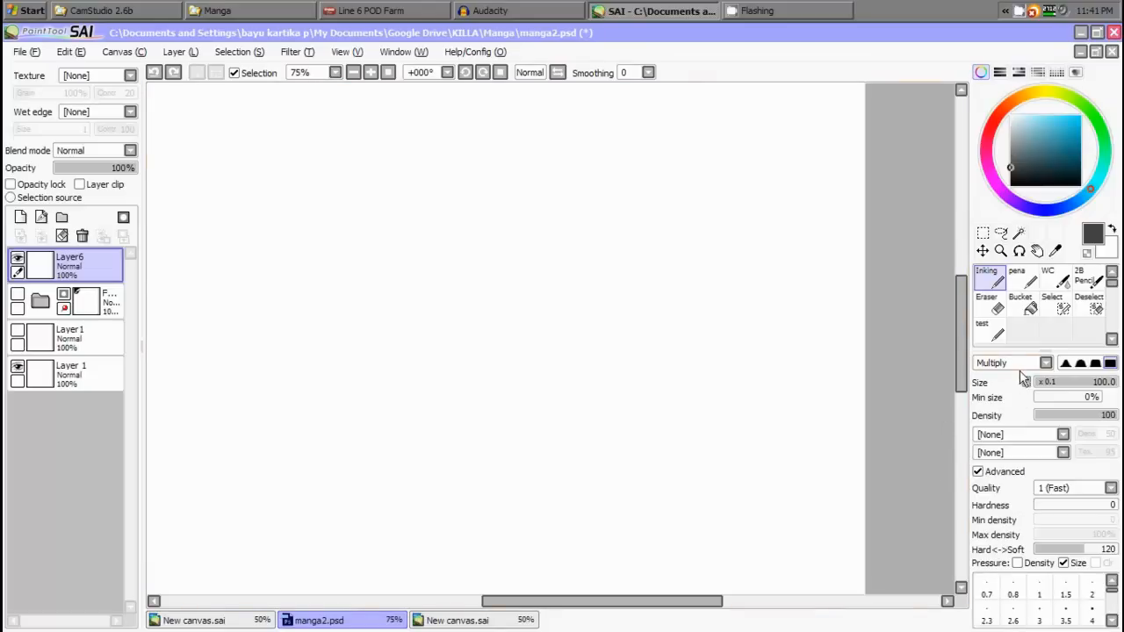
left_click(1032, 284)
left_click(1063, 281)
left_click(1091, 281)
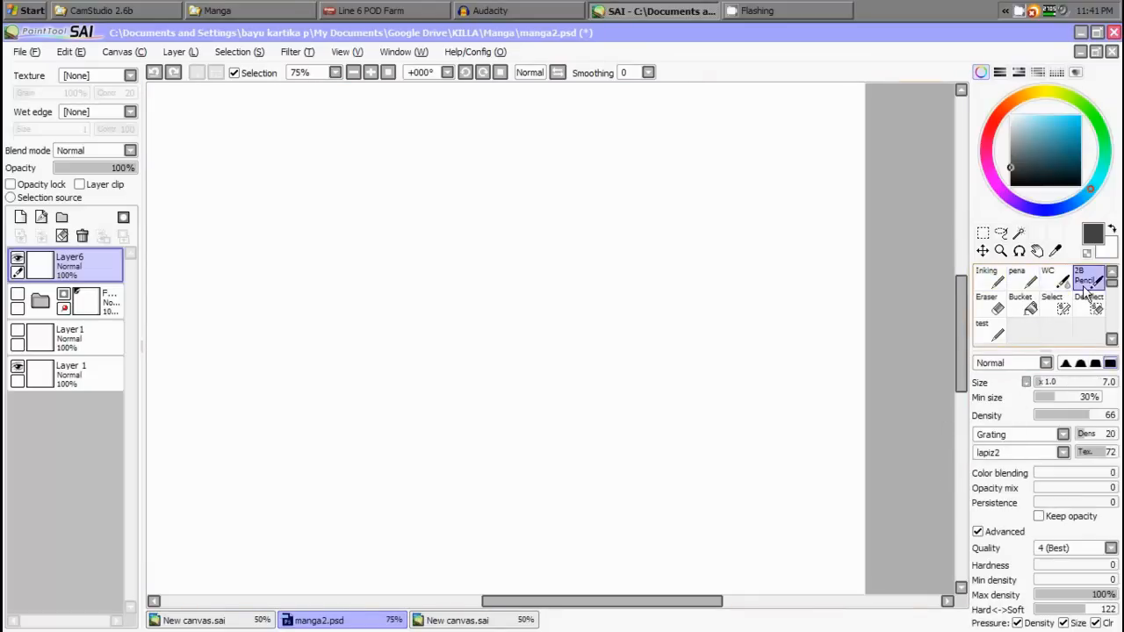
left_click(993, 283)
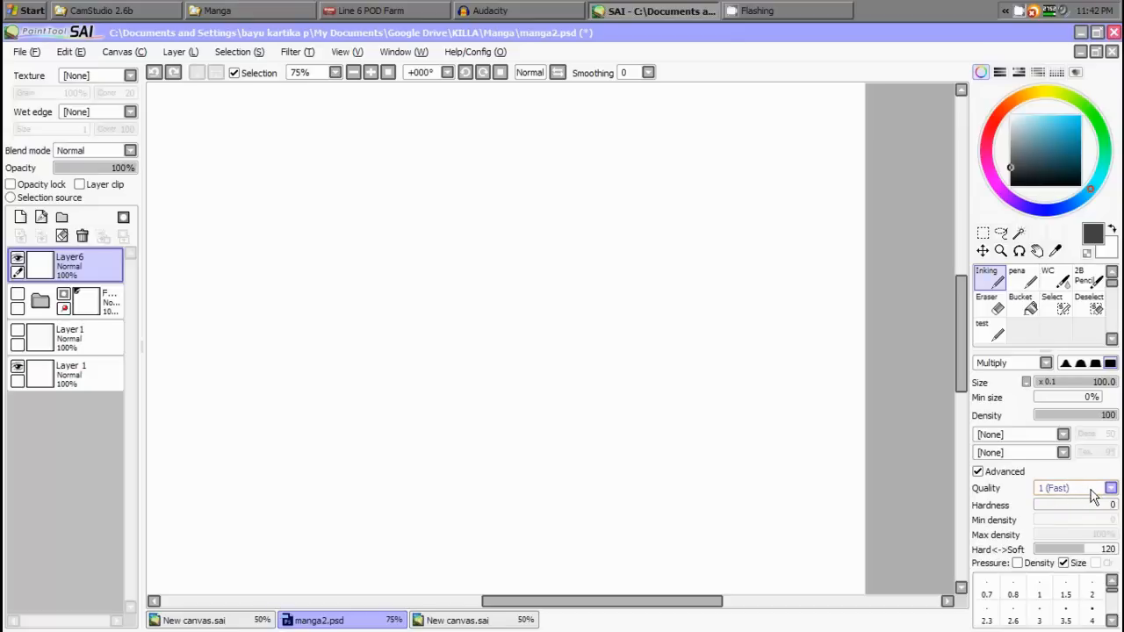
Check the Inking brush's Quality choices, draw a large looping test stroke on Layer6, and undo it
left_click(1094, 497)
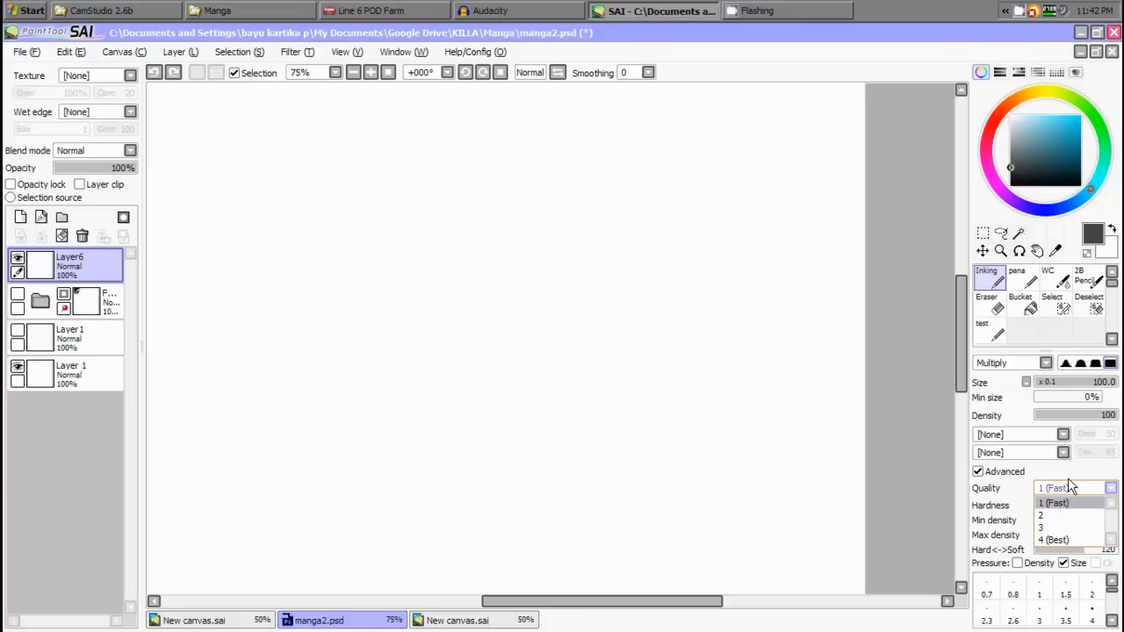
left_click(979, 478)
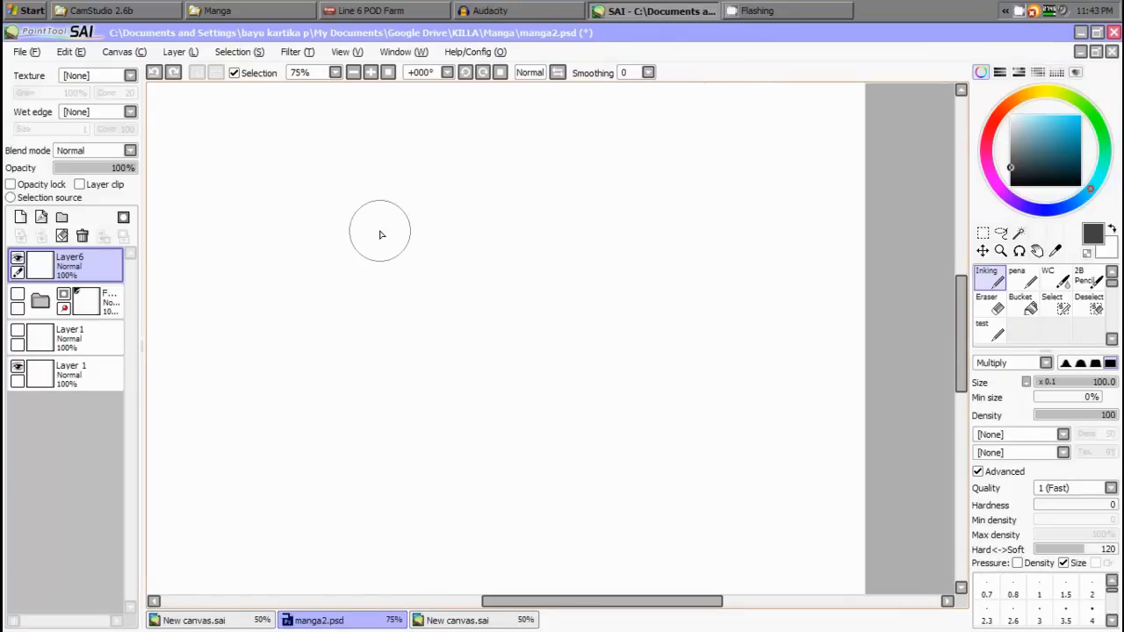
mouse_move(321, 208)
left_mouse_down()
mouse_move(359, 211)
mouse_move(269, 447)
mouse_move(637, 405)
mouse_move(619, 347)
left_mouse_up()
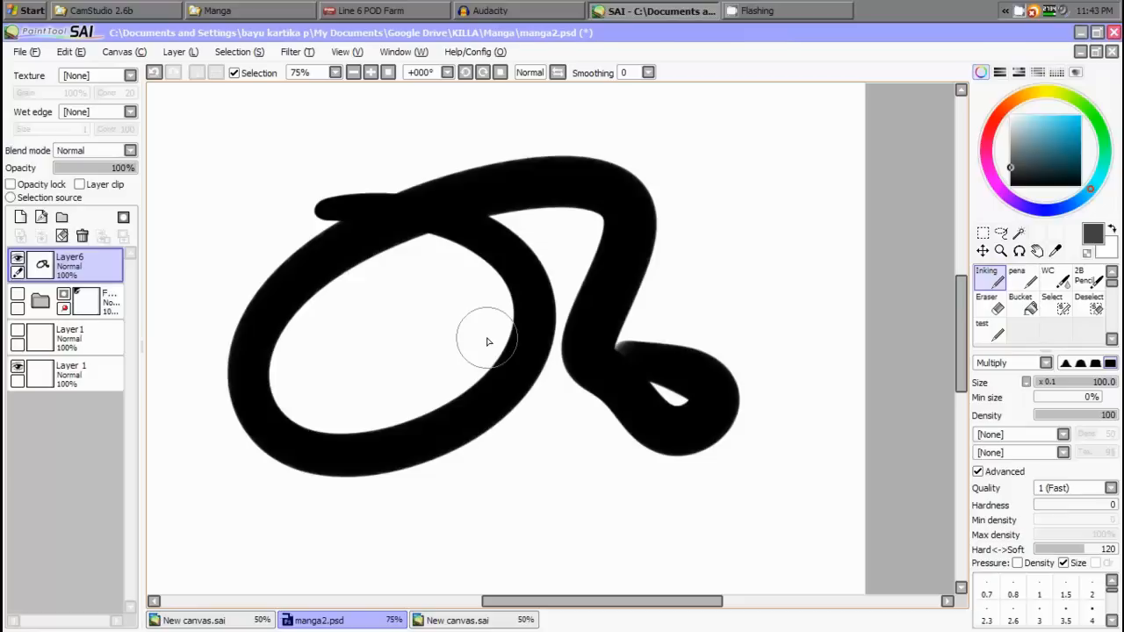
key("ctrl+z")
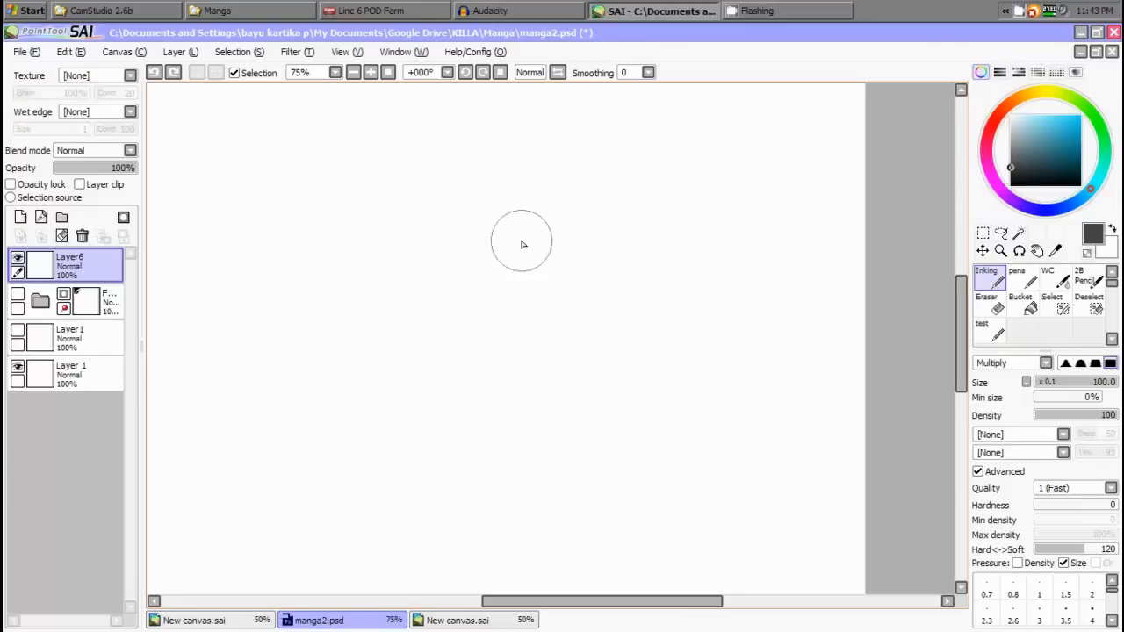
Zoom the canvas out to 25%, rotate the view clockwise in several increments, and rotate it back to 0°
scroll(519, 298, "up", 1)
scroll(530, 246, "down", 4)
left_click(483, 73)
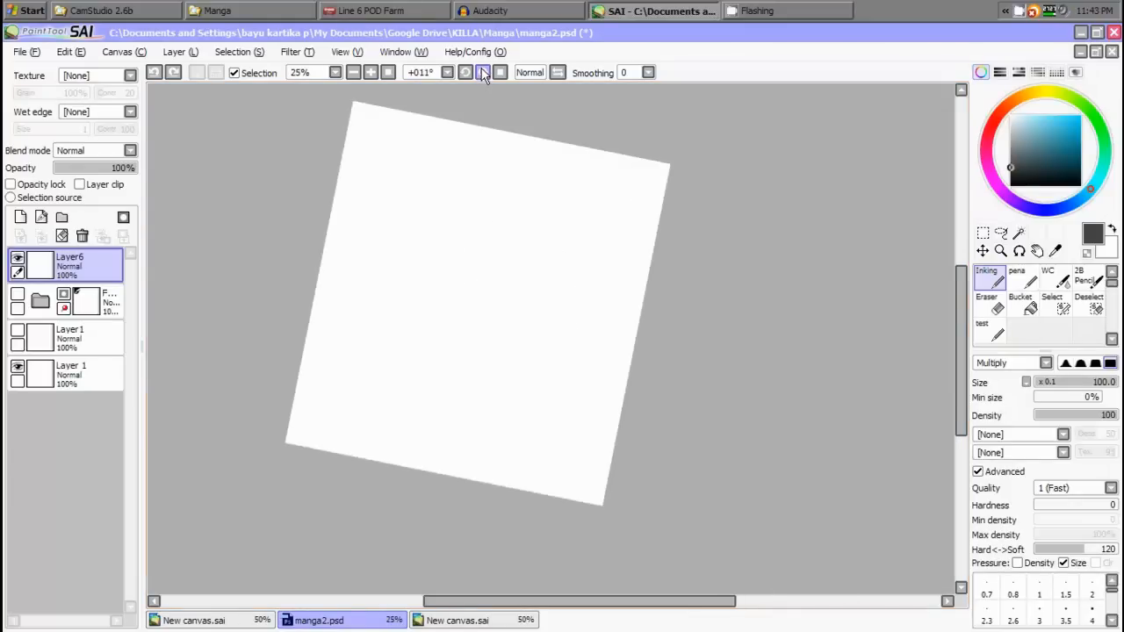
left_click(483, 73)
left_click(483, 73)
left_click(483, 73)
left_click(466, 74)
left_click(466, 74)
left_click(467, 74)
left_click(466, 73)
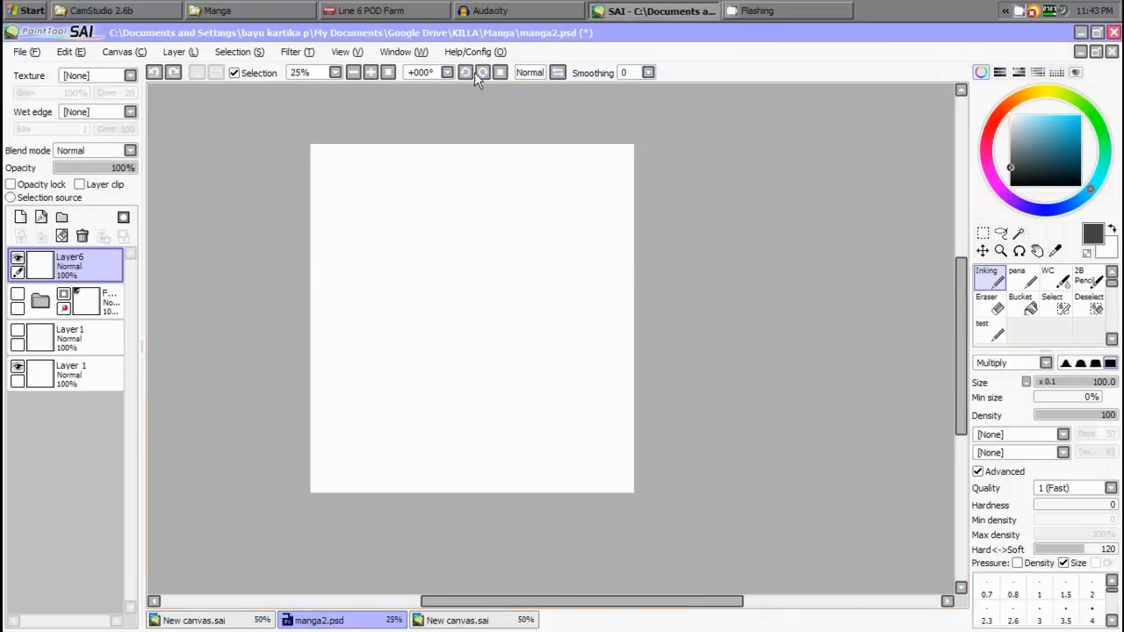
Rotate the blank canvas view in several more increments and reset its rotation
left_click(484, 73)
left_click(483, 73)
left_click(483, 73)
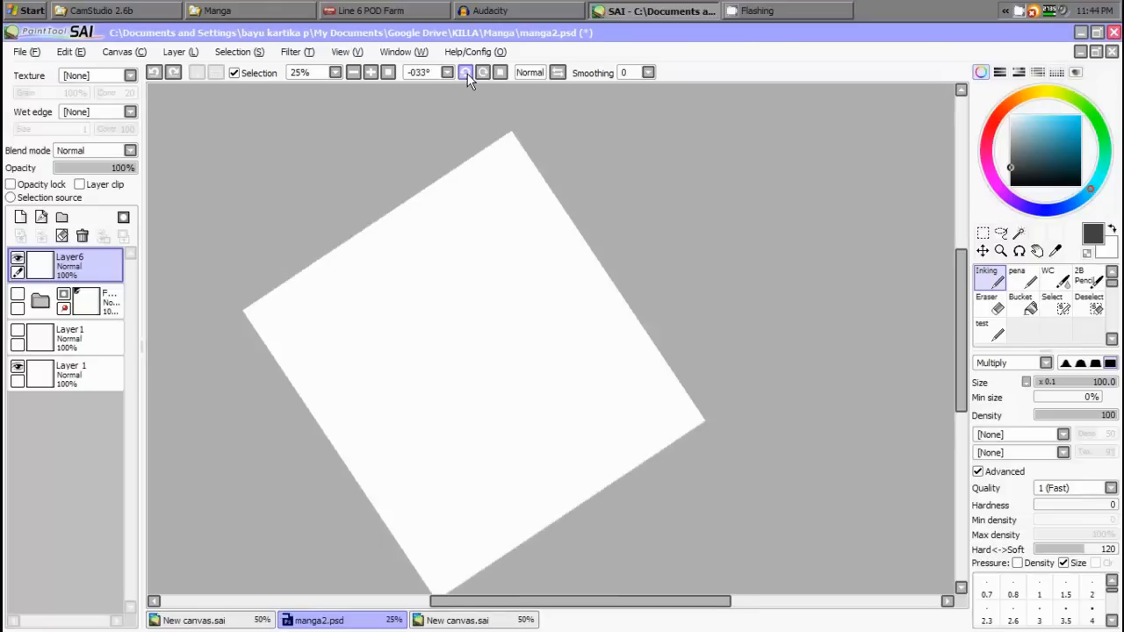
left_click(484, 73)
left_click(501, 73)
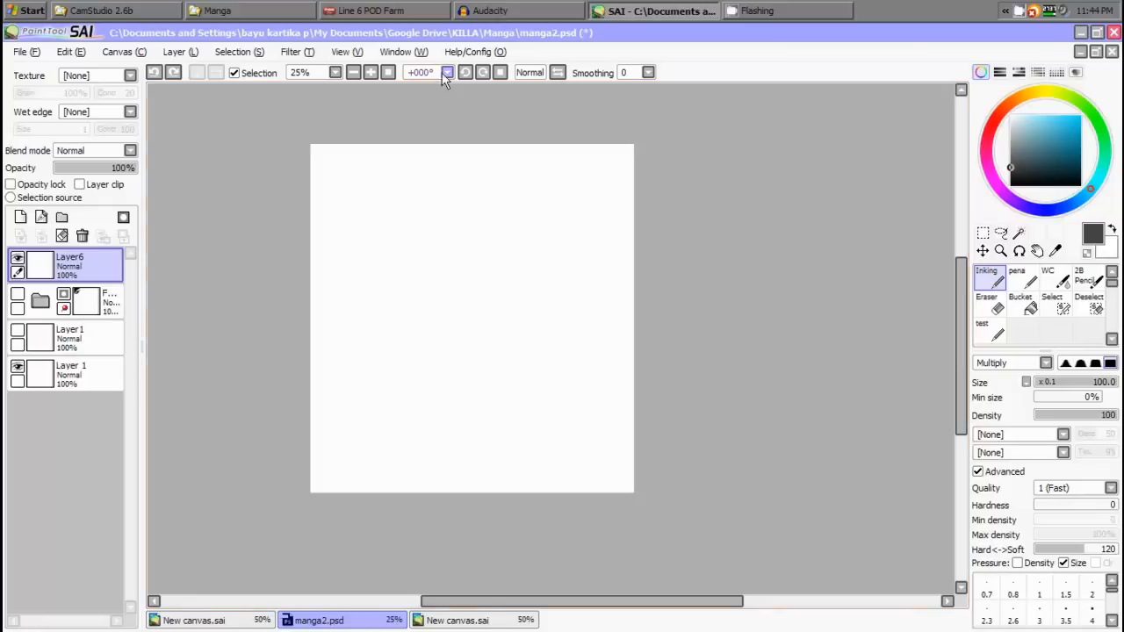
Review the File size, Tablet and Tools settings in the program options and close them
left_click(479, 51)
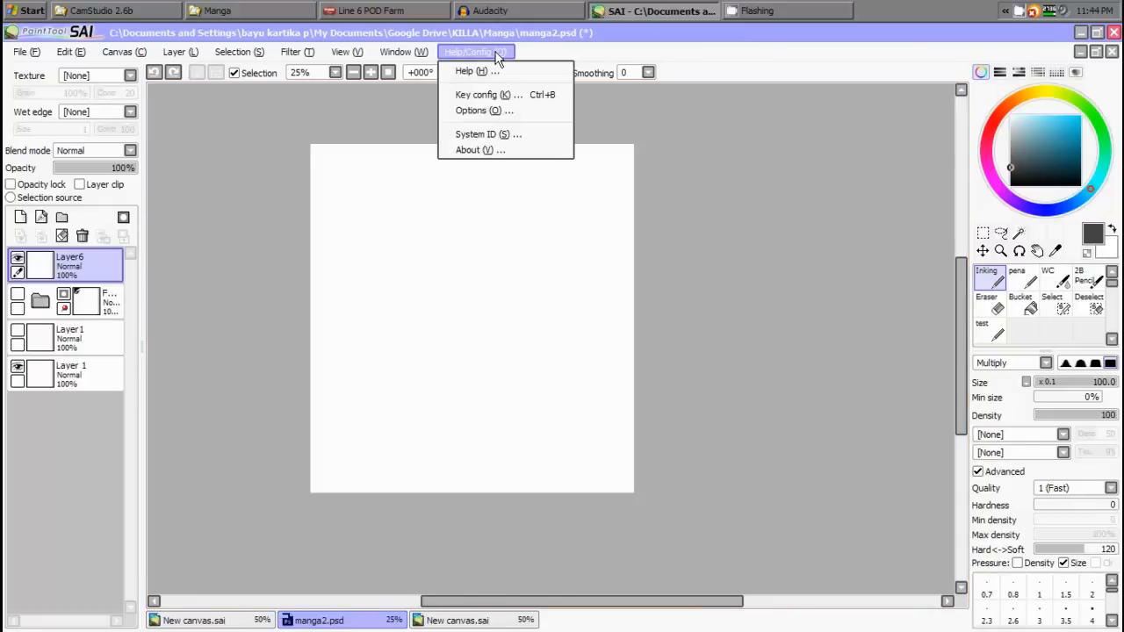
left_click(475, 110)
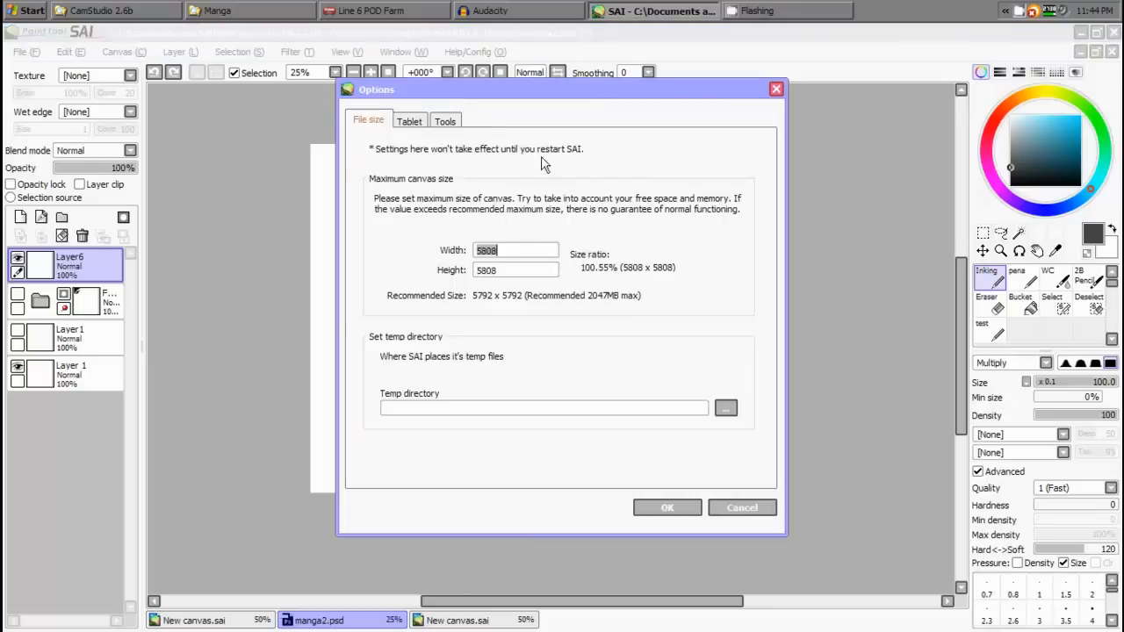
left_click(411, 122)
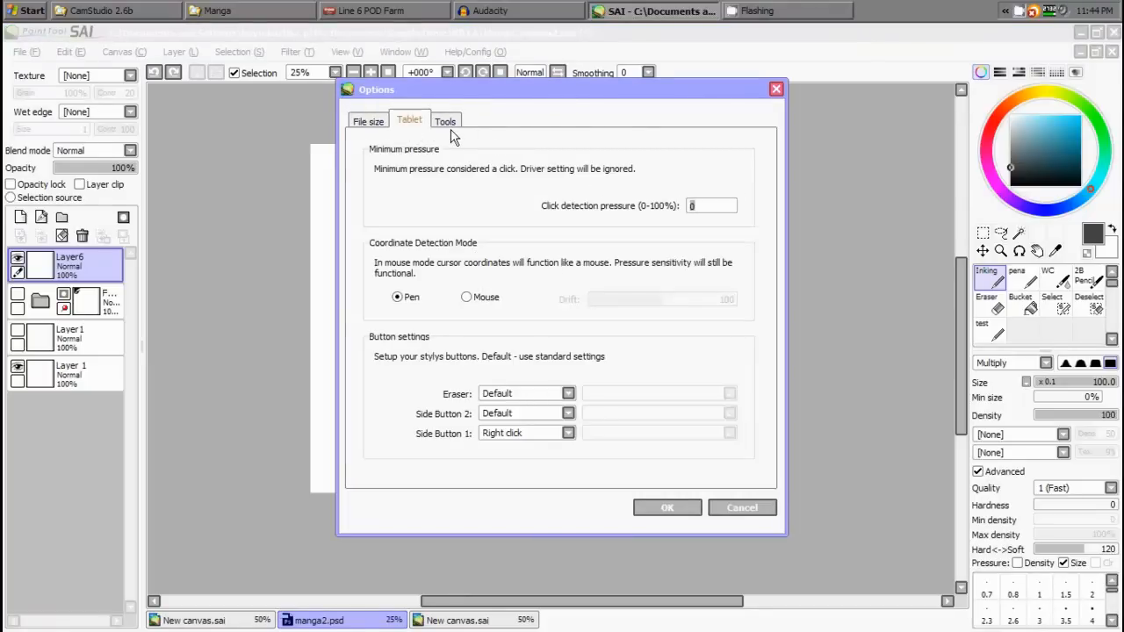
left_click(445, 121)
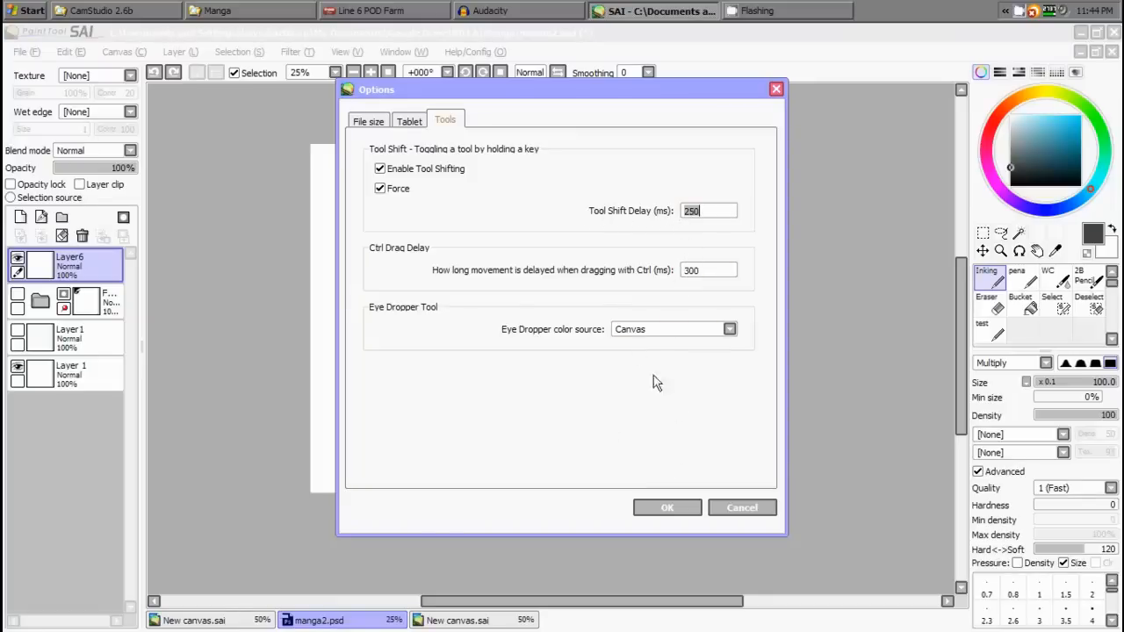
left_click(673, 507)
Look through the keyboard shortcut configuration and its command categories, then cancel out of it
left_click(475, 52)
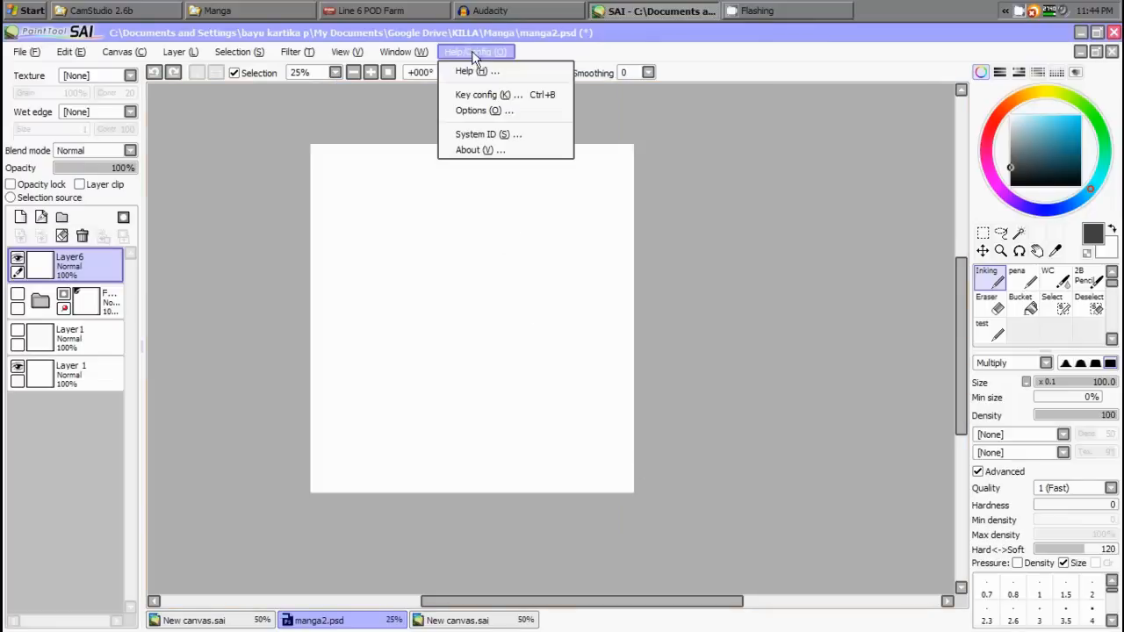
left_click(488, 94)
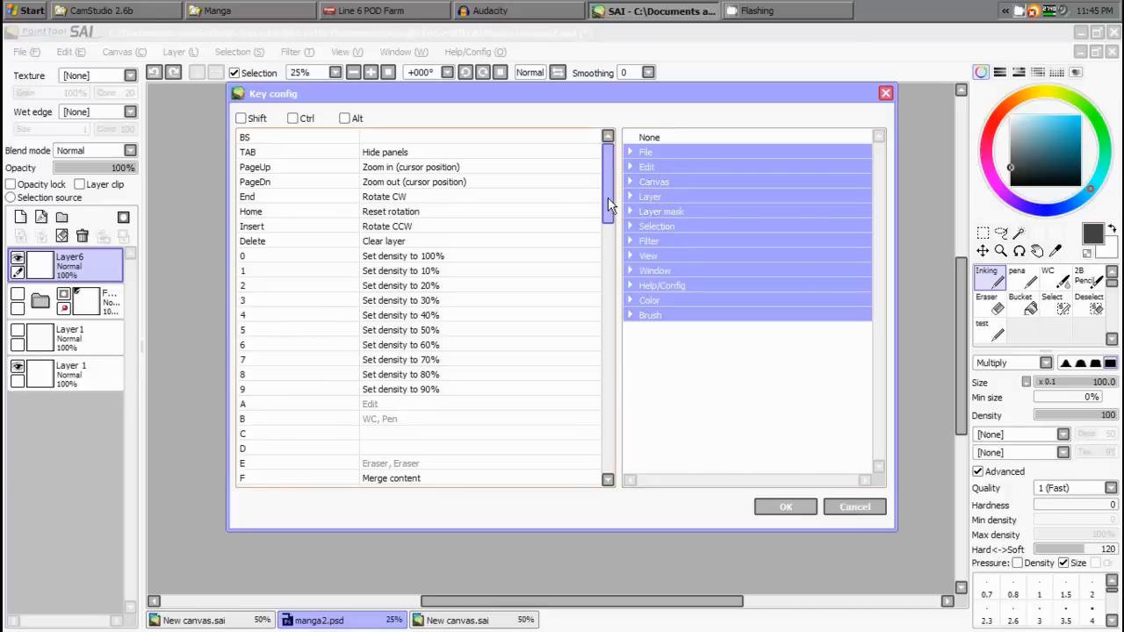
left_click_drag(612, 192, 648, 182)
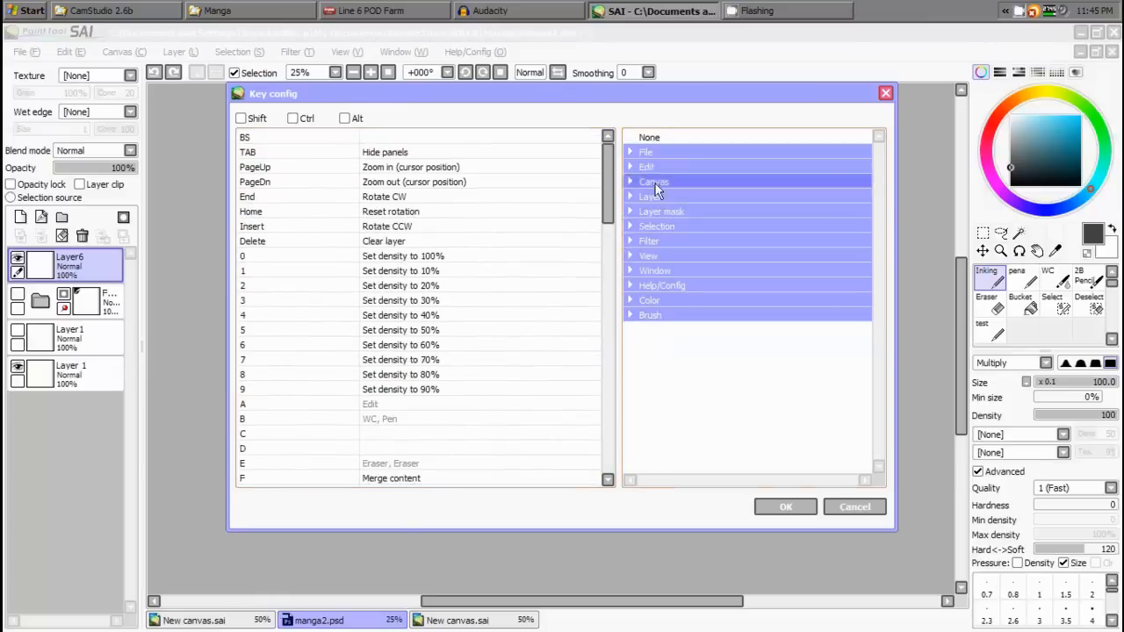
left_click(850, 509)
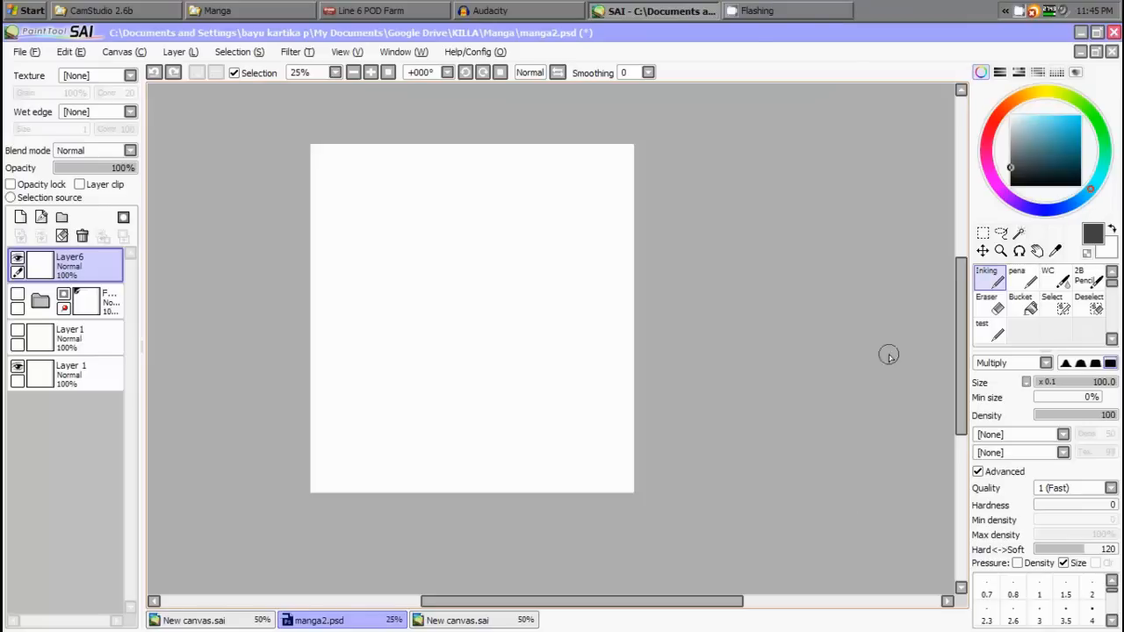
Assign the shortcut key I to the Inking brush in its custom tool properties
double_click(990, 285)
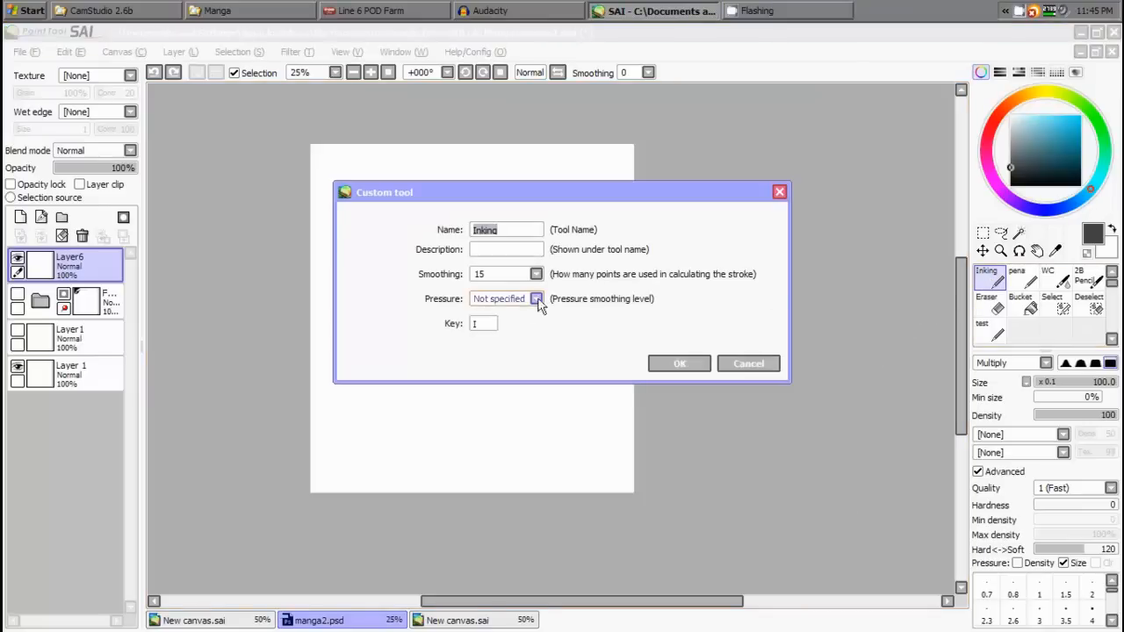
left_click(490, 323)
type("I")
left_click(680, 364)
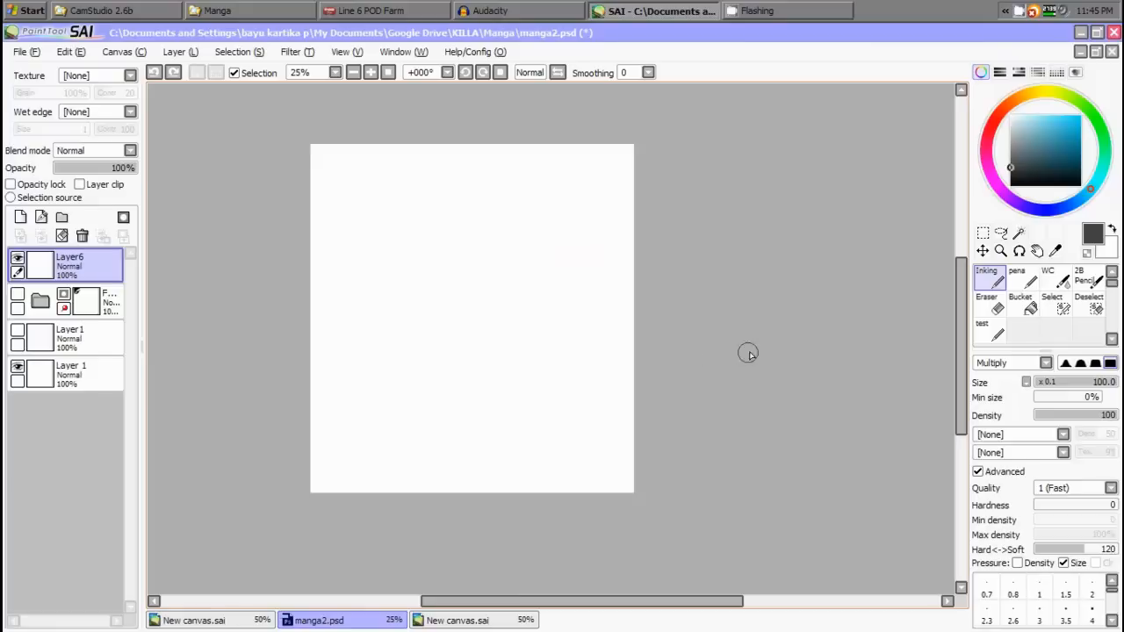
Inspect the shortcut keys and custom tool properties of the WC brush, Eraser and Bucket
left_click(1023, 281)
left_click(1058, 281)
double_click(1059, 286)
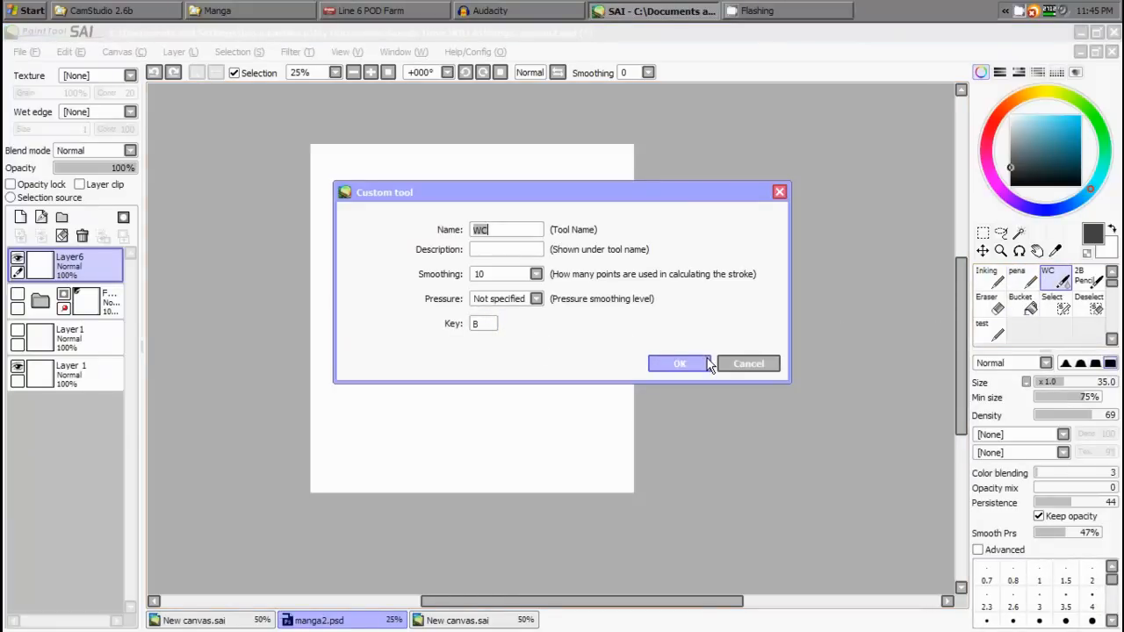
left_click(703, 363)
double_click(997, 305)
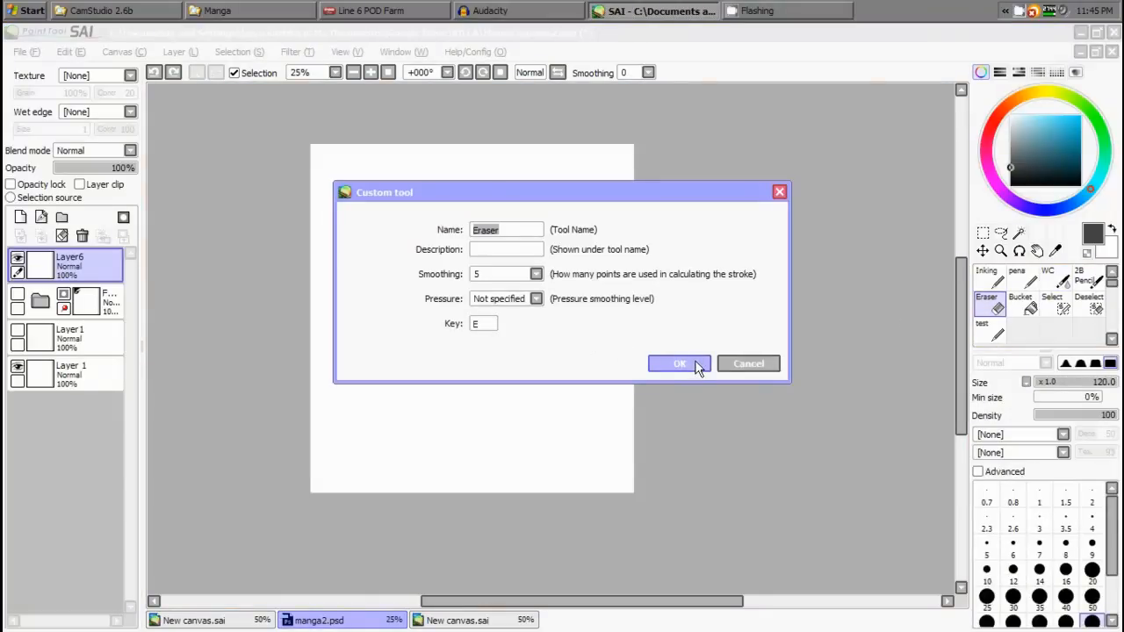
left_click(698, 365)
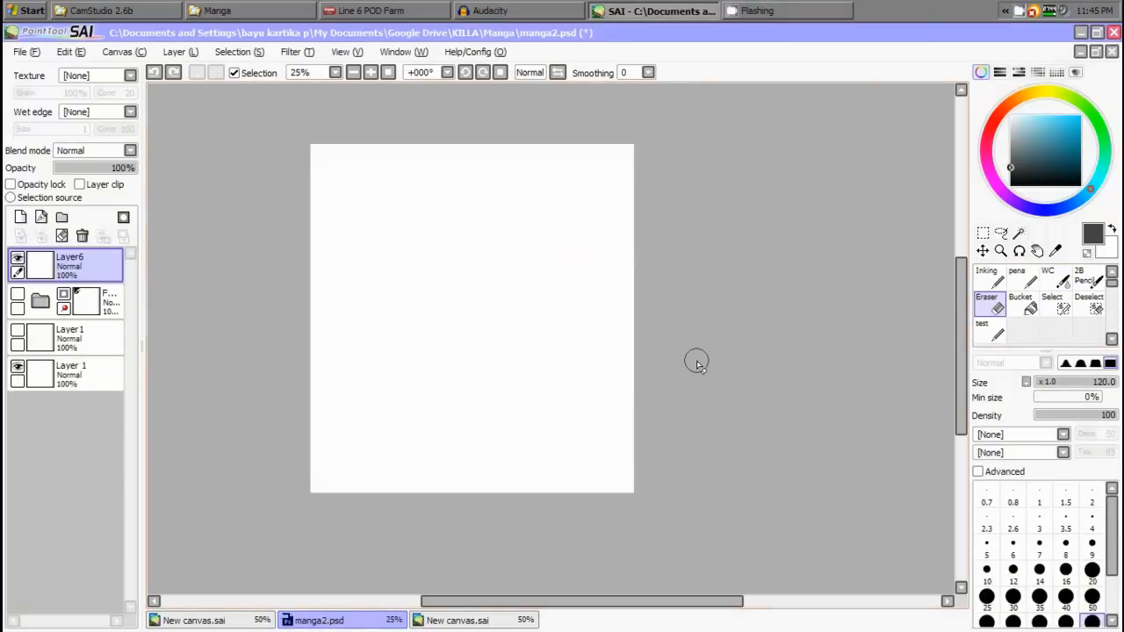
double_click(1024, 313)
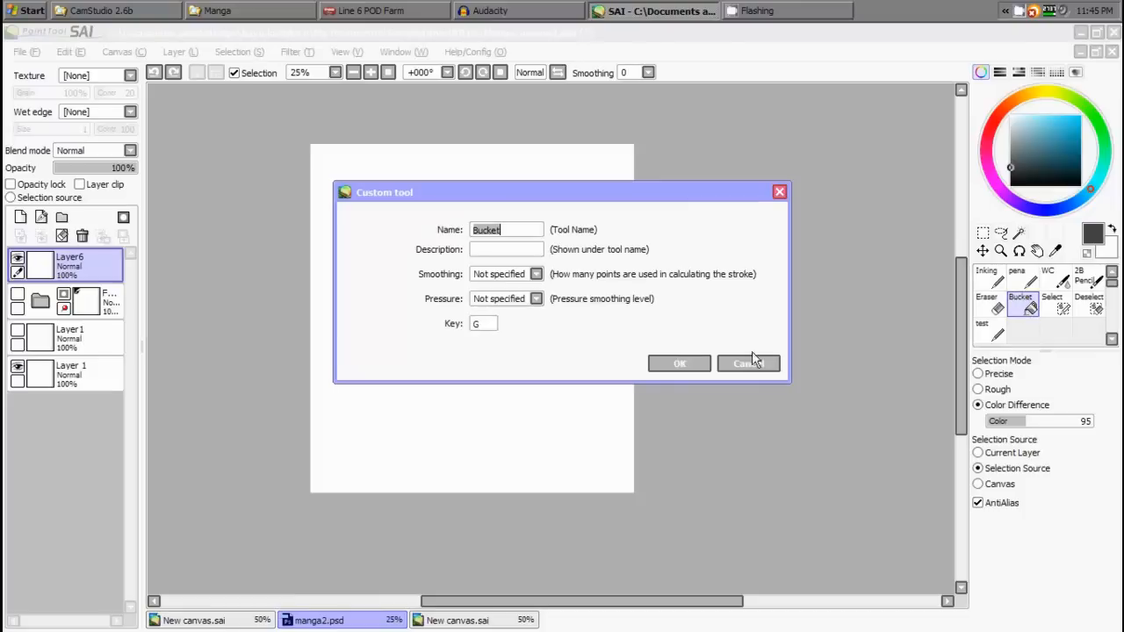
left_click(686, 359)
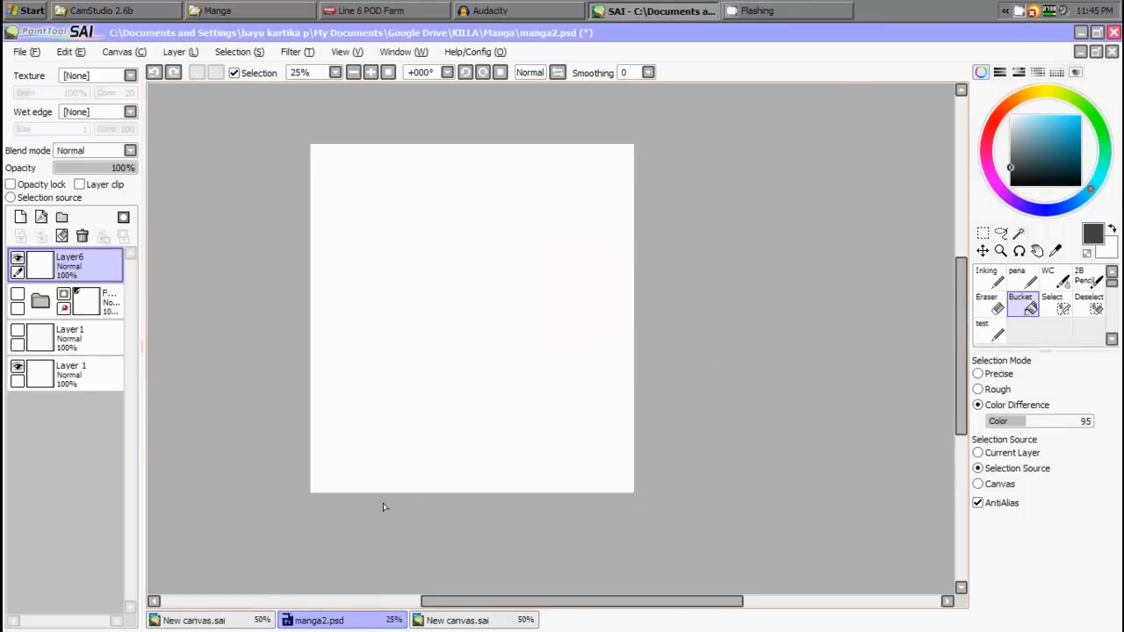
Look at the second unsaved canvas, return to manga2.psd, make the artwork folder visible and hide Layer6
left_click(456, 624)
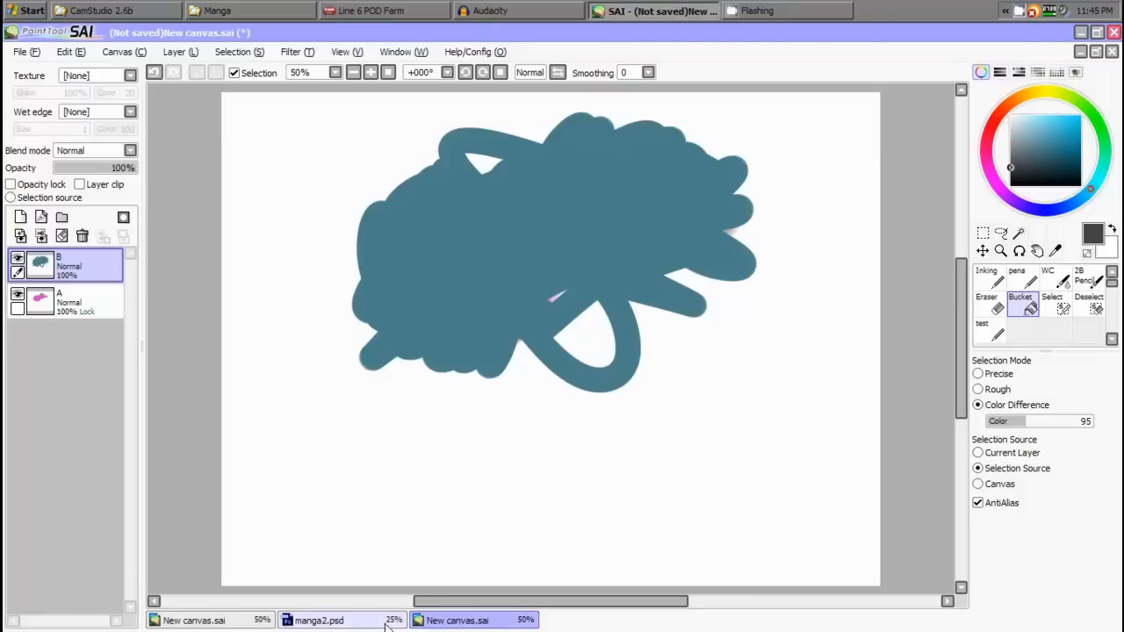
left_click(337, 624)
left_click(18, 295)
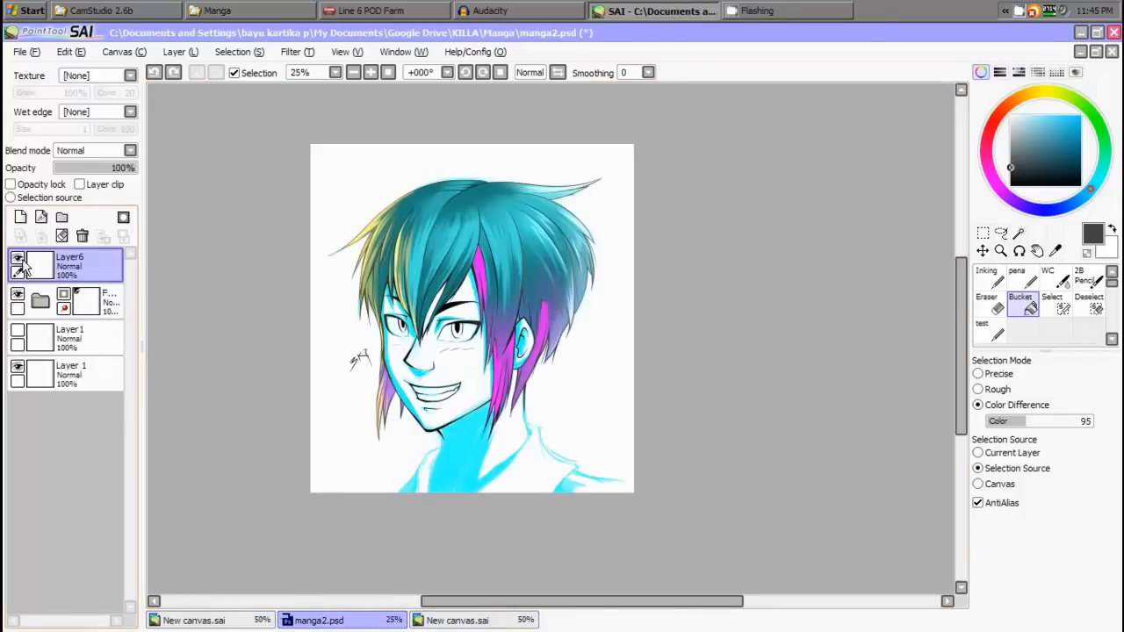
left_click(18, 258)
scroll(449, 331, "up", 4)
scroll(450, 331, "down", 4)
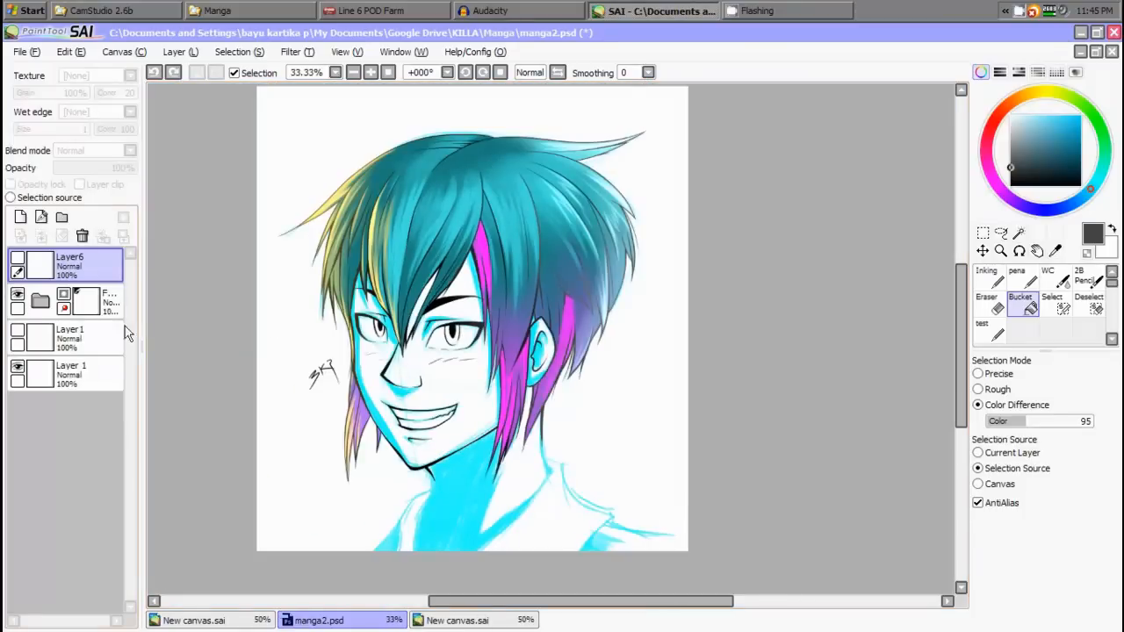
Expand the artwork folder, hide its Layer2(2) layer, and make Layer6 visible
left_click(39, 301)
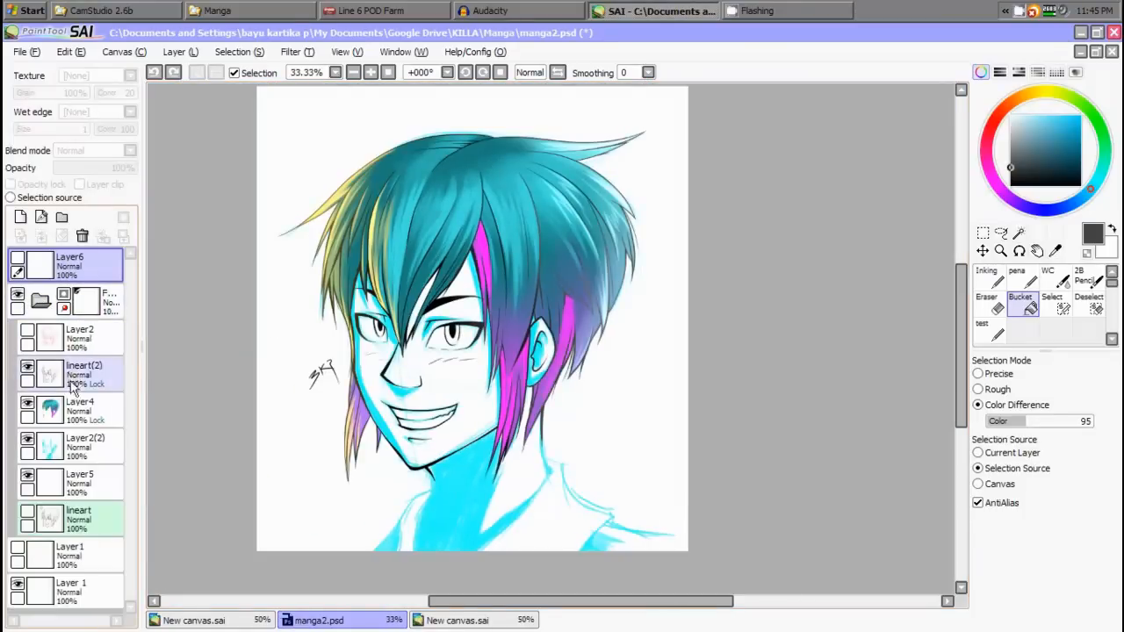
left_click(27, 442)
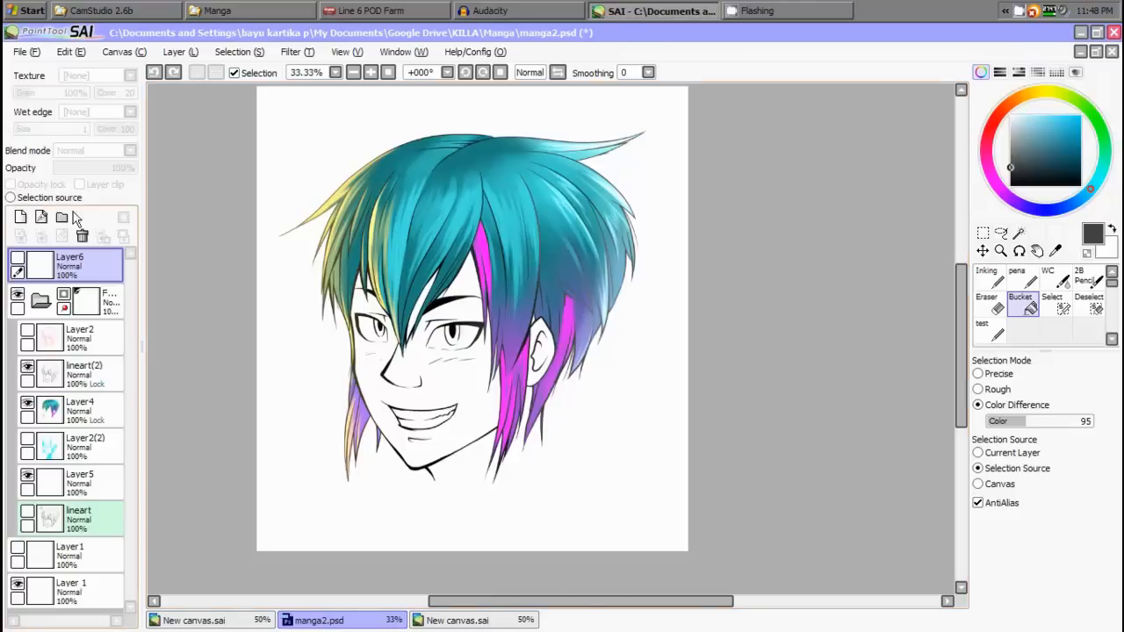
left_click(18, 260)
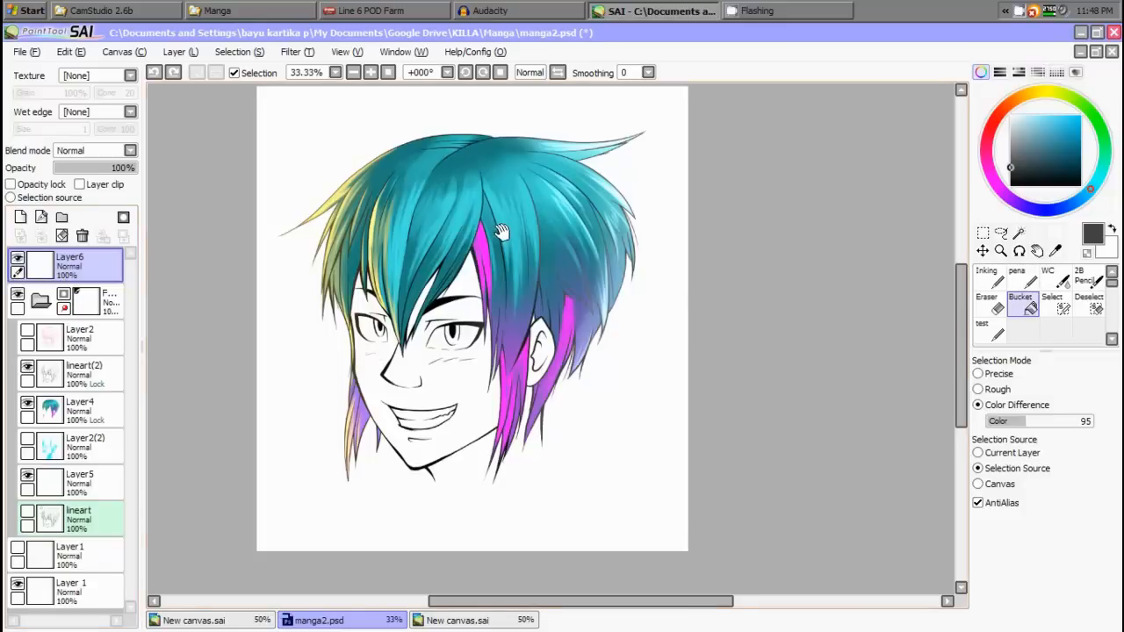
Collapse the artwork folder and select the WC brush
left_click_drag(499, 248, 510, 259)
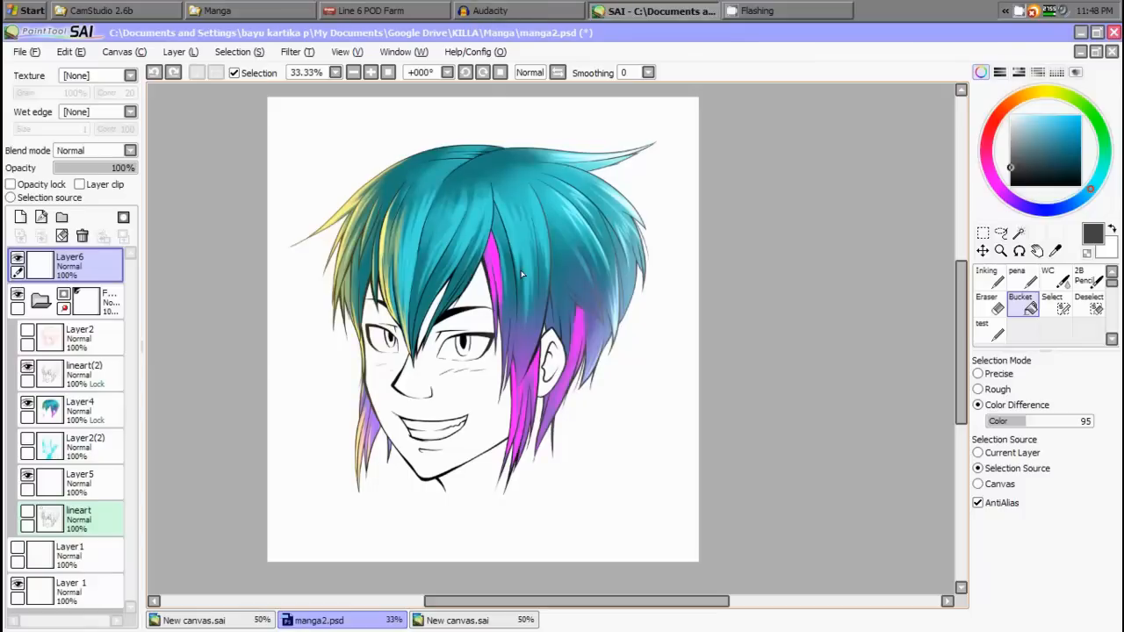
left_click(34, 301)
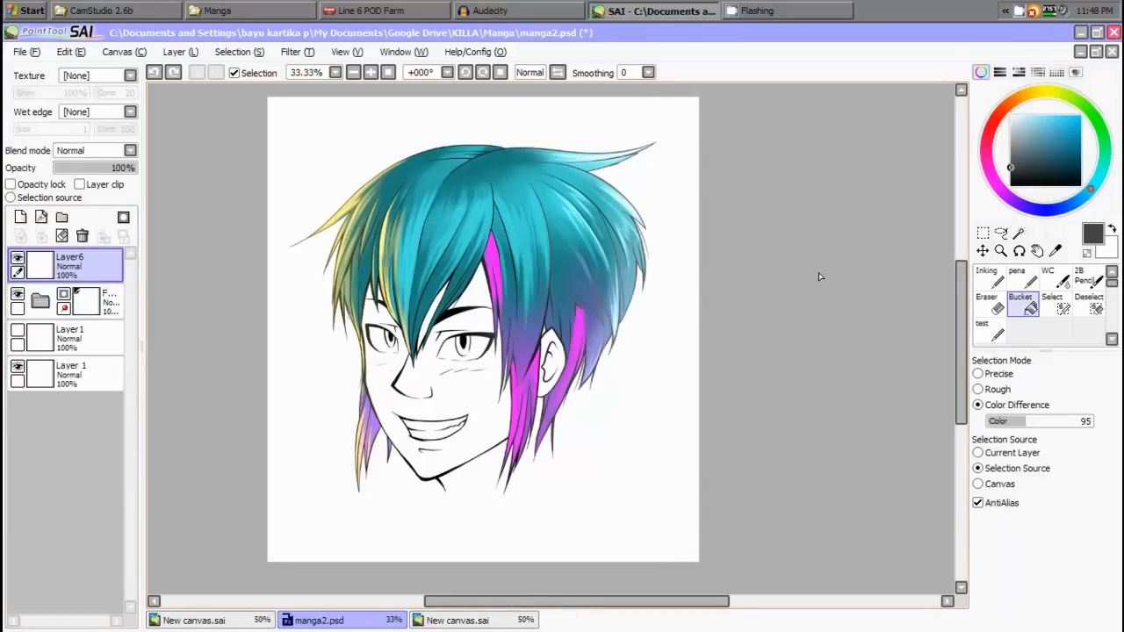
left_click(1056, 280)
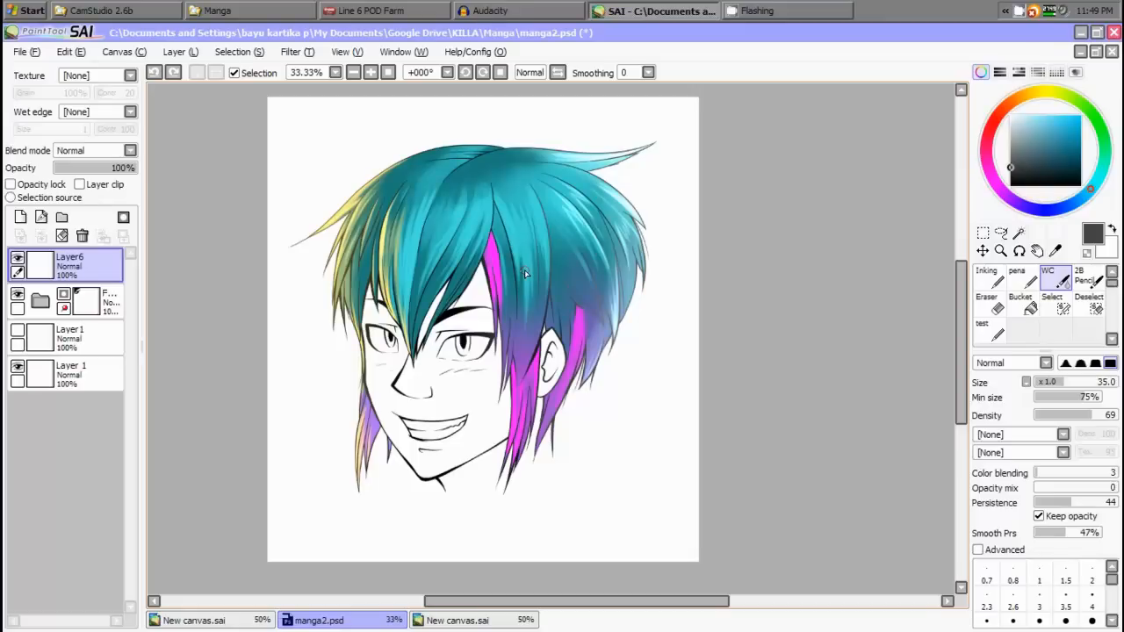
Switch to Audacity and stop the audio recording
left_click(554, 10)
left_click(123, 78)
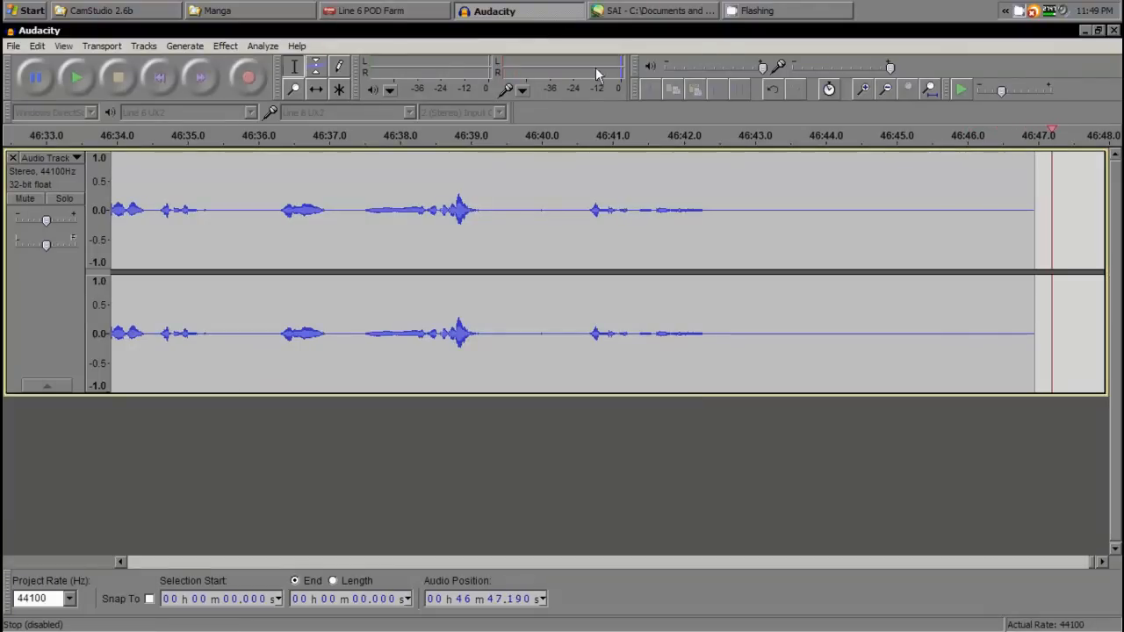
left_click(768, 10)
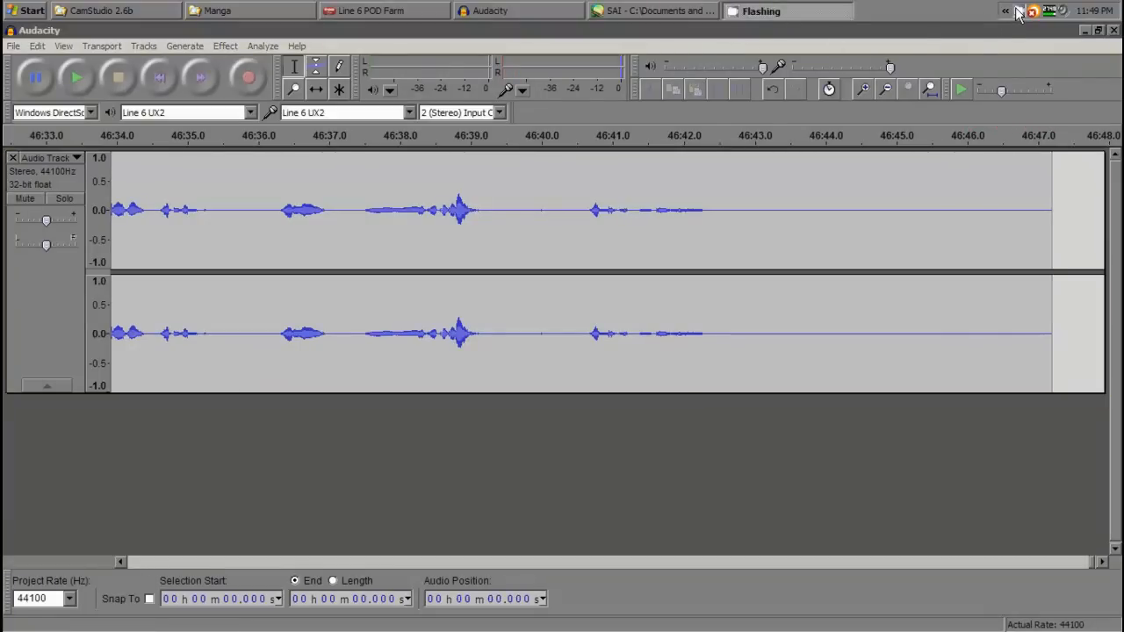